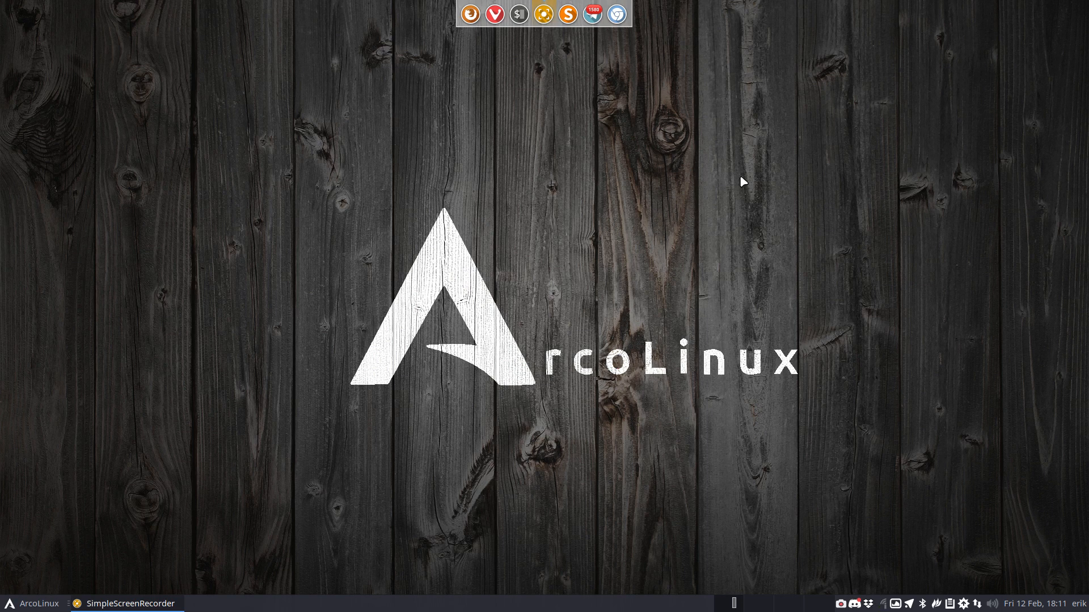
Launch Chromium, load alci.online and open its Builds On page
key(ctrl+alt+g)
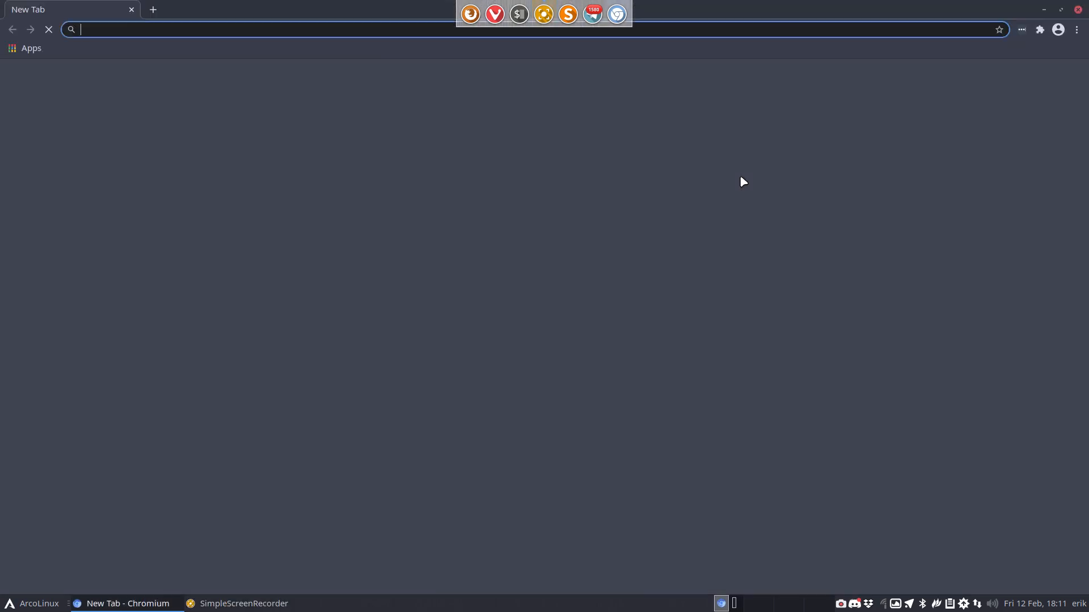
text(alci.)
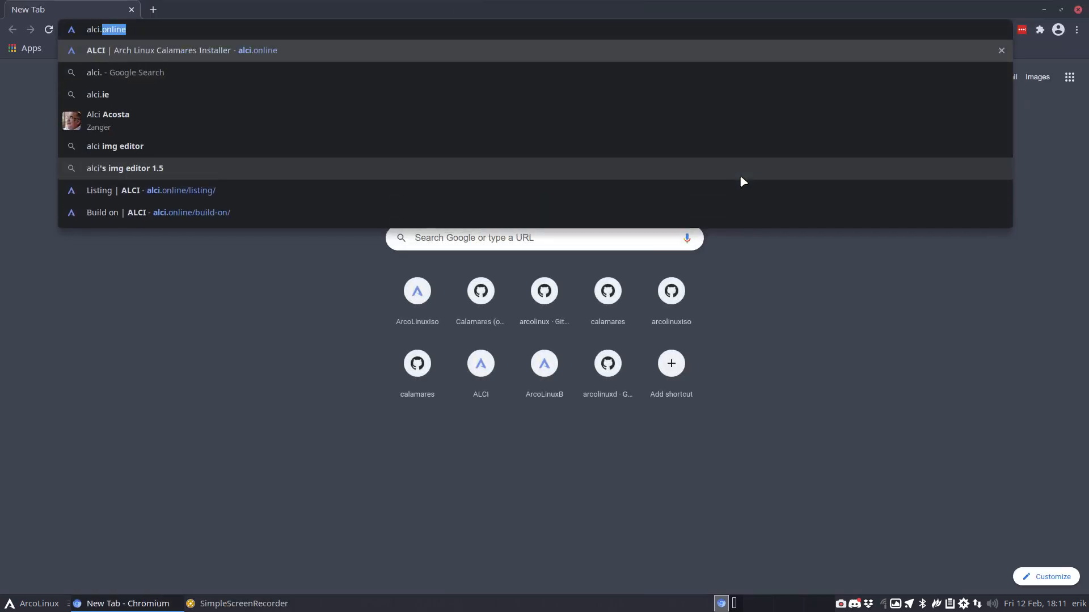
key(Return)
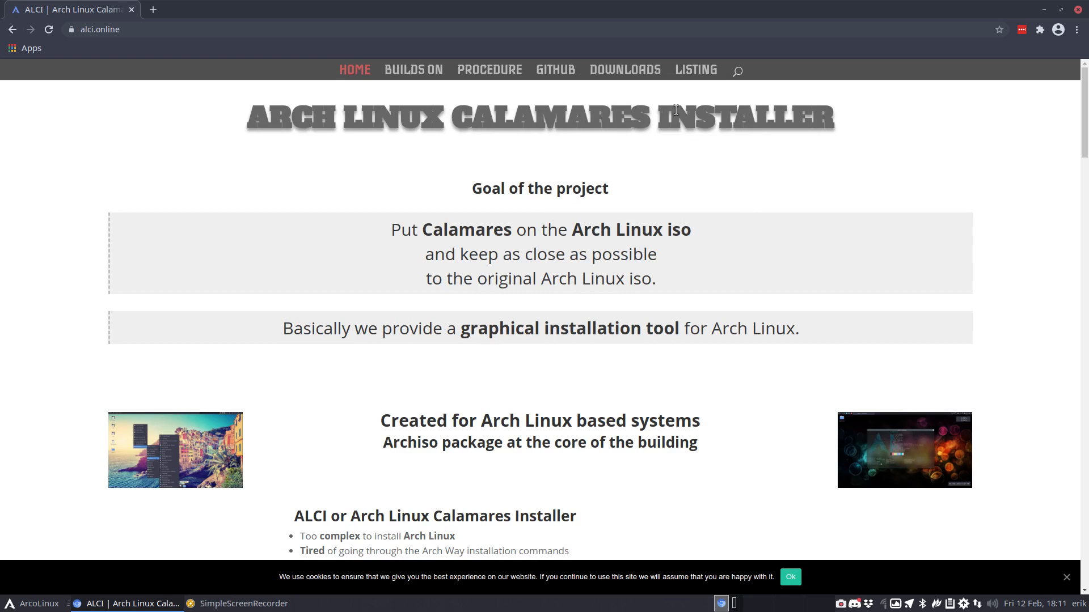
click(402, 73)
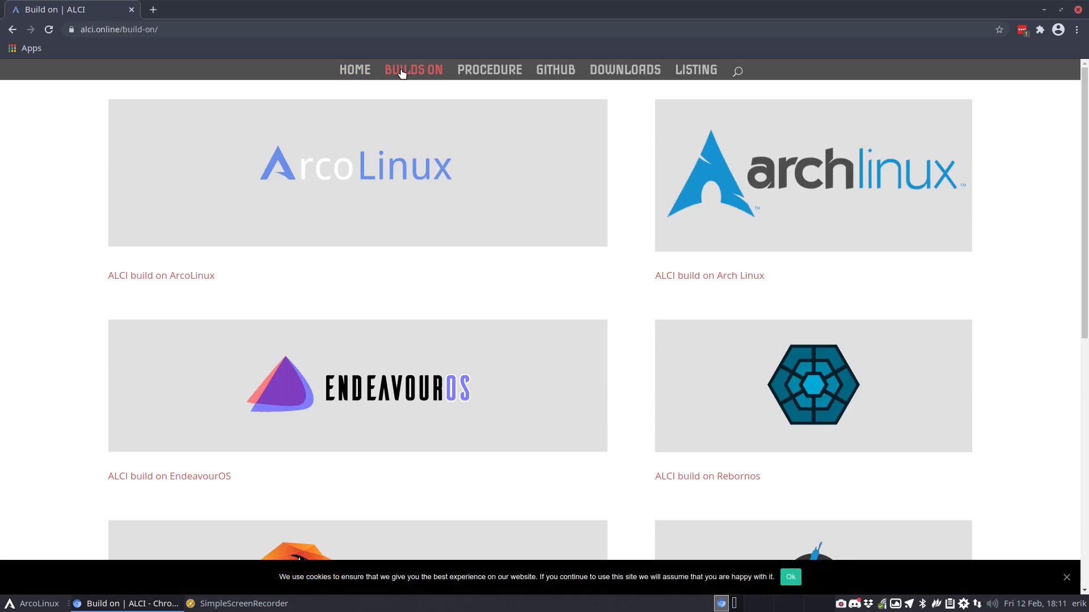
scroll(524, 462, down, 3)
scroll(526, 461, down, 3)
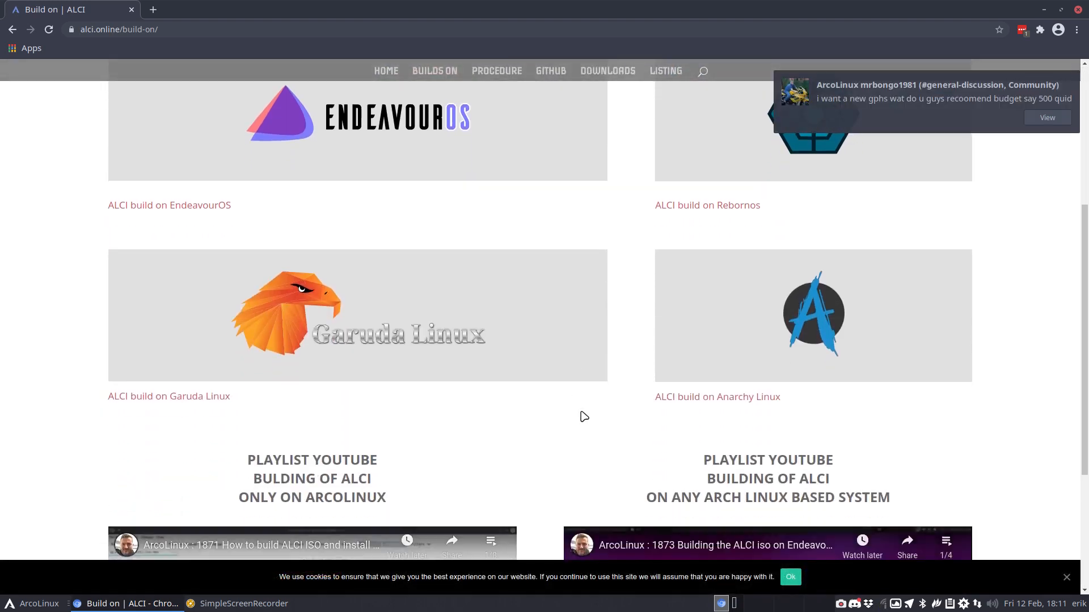
Quit Discord and Telegram from the system tray, then minimize the browser
right_click(861, 607)
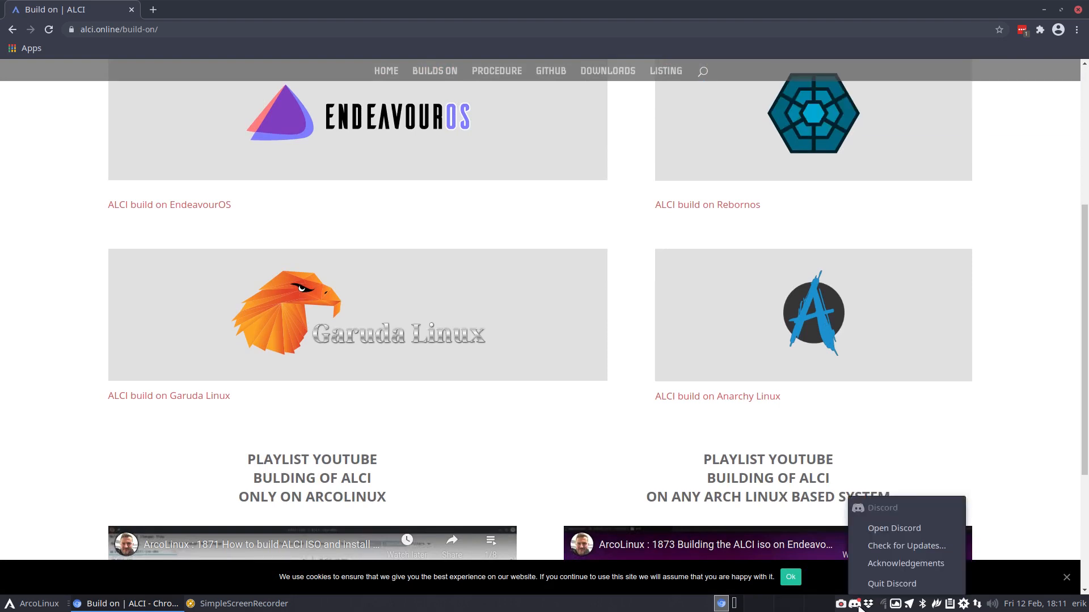
click(889, 583)
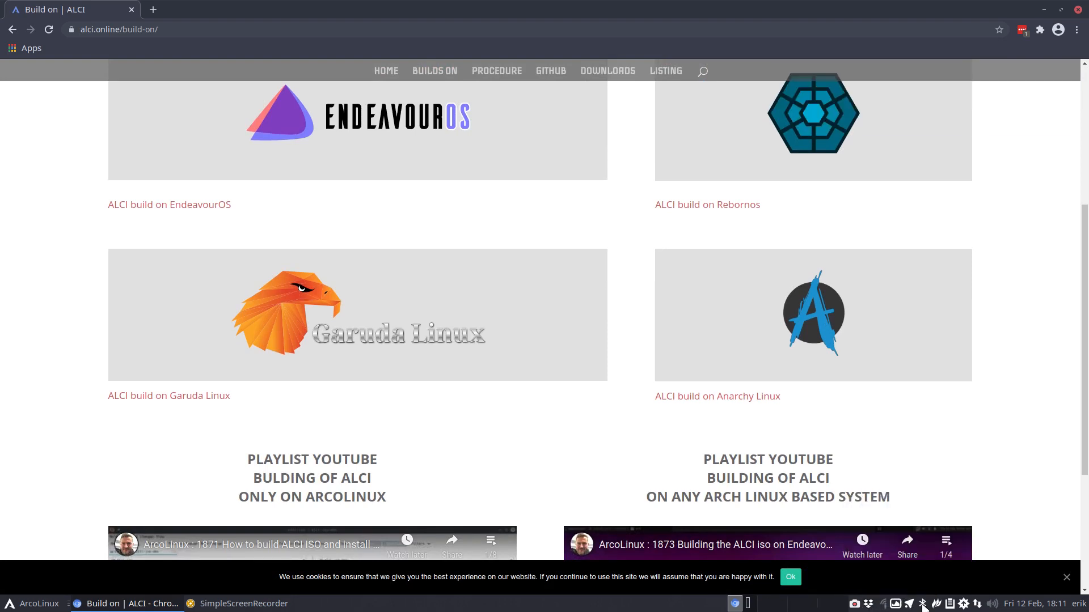
right_click(910, 604)
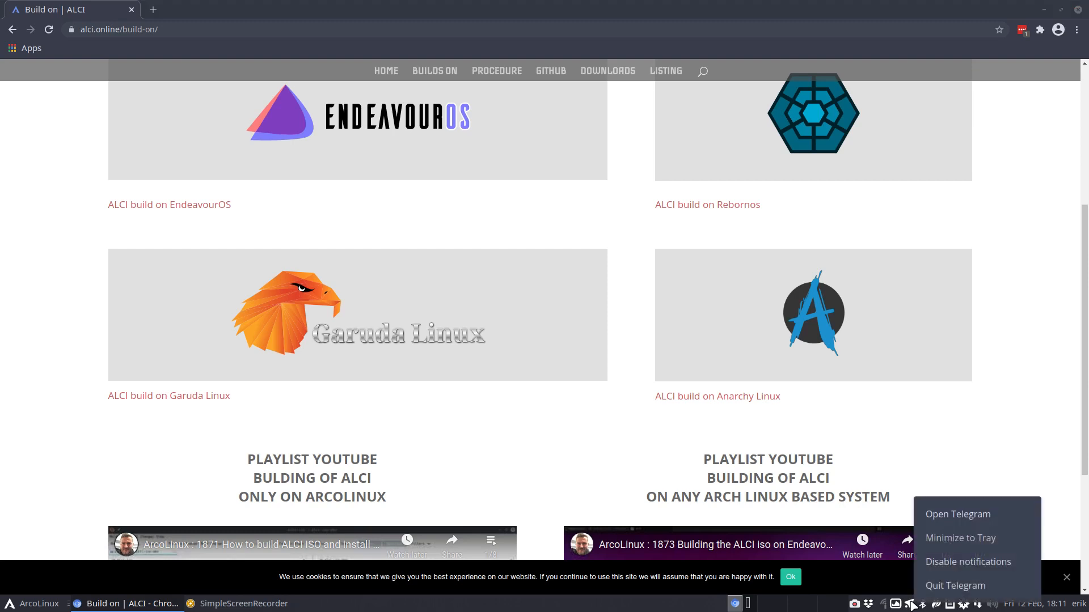
click(935, 586)
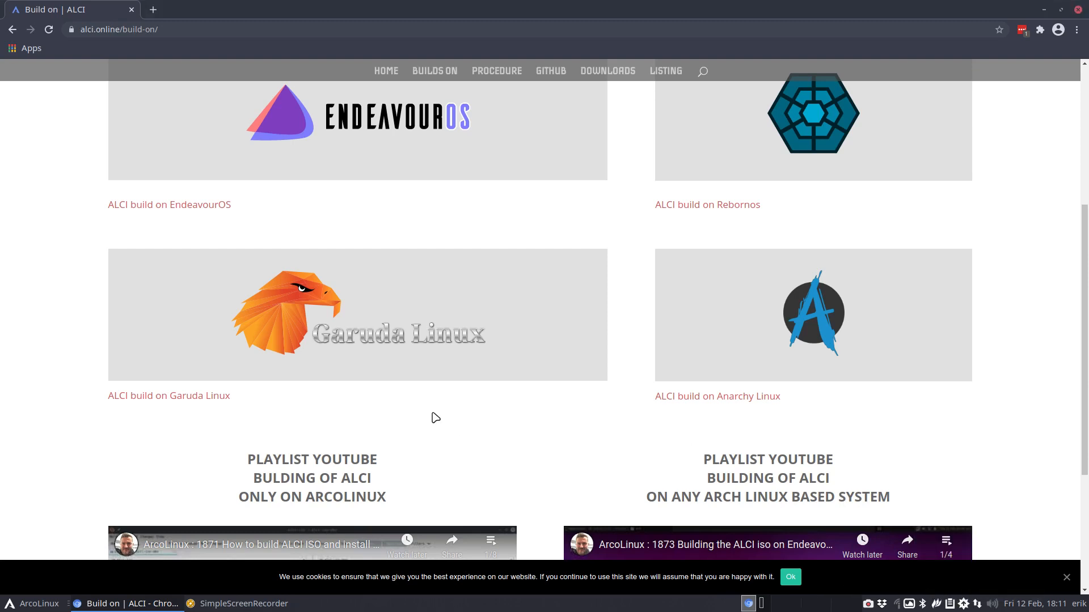
scroll(436, 418, down, 1)
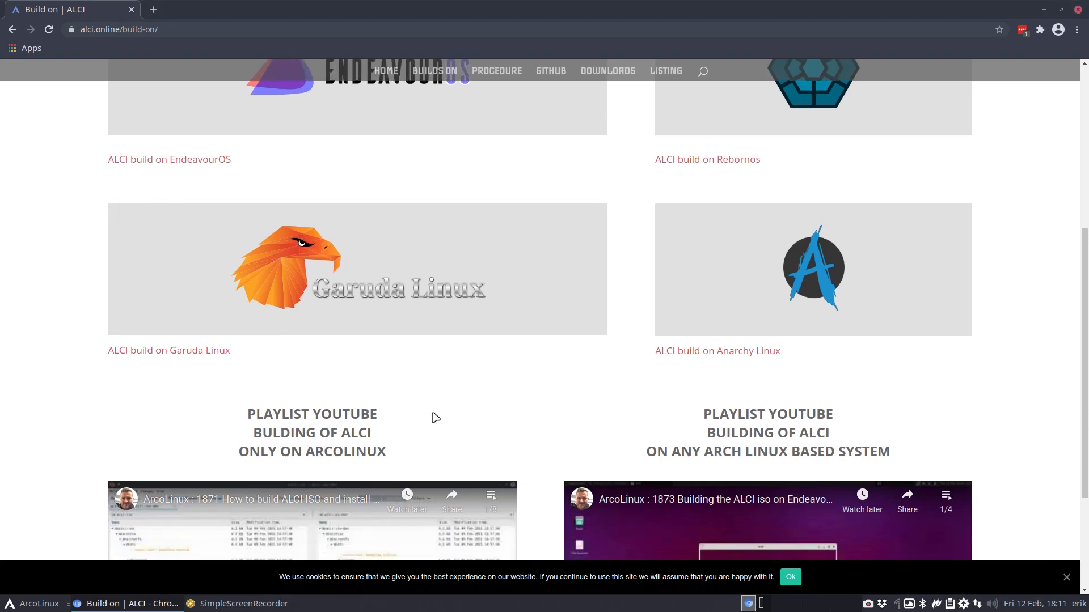
scroll(435, 418, up, 6)
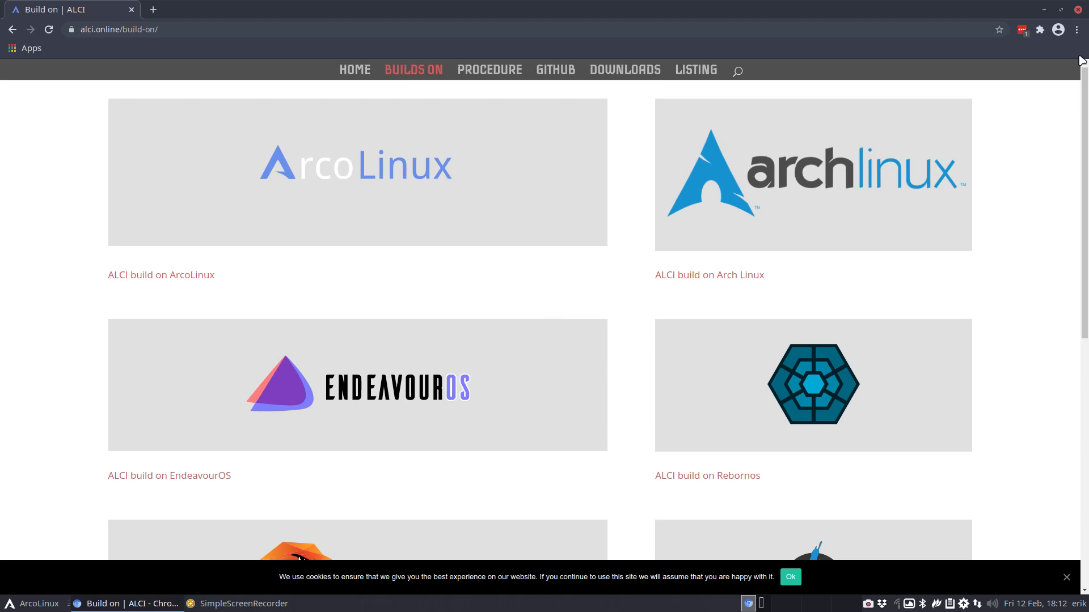
click(1044, 10)
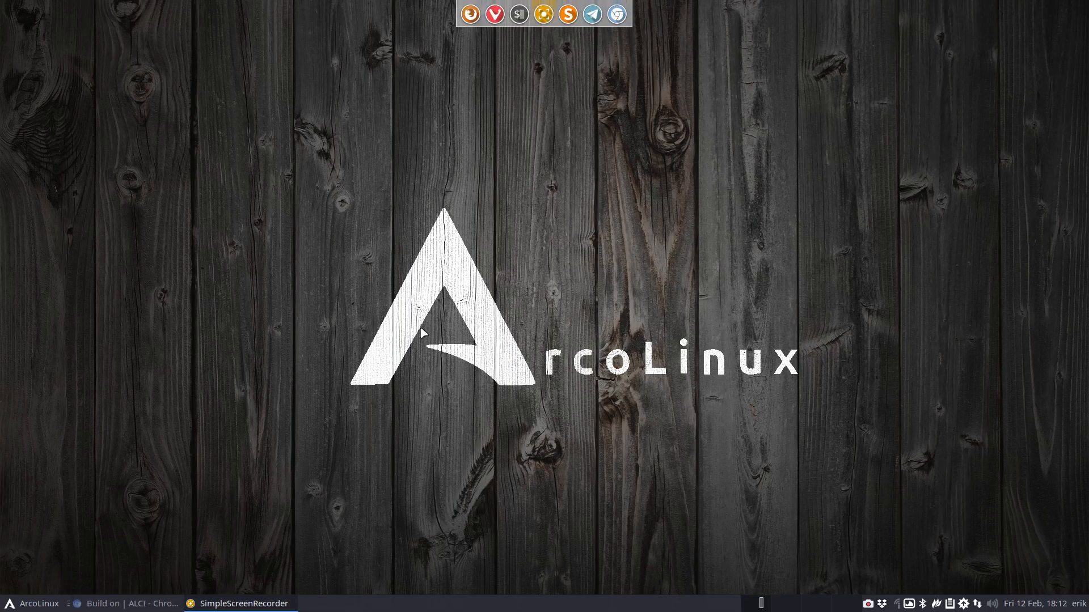
Open the file manager on the ALCI folder and browse alci-pkgbuild/alci-calamares and back
key(super+e)
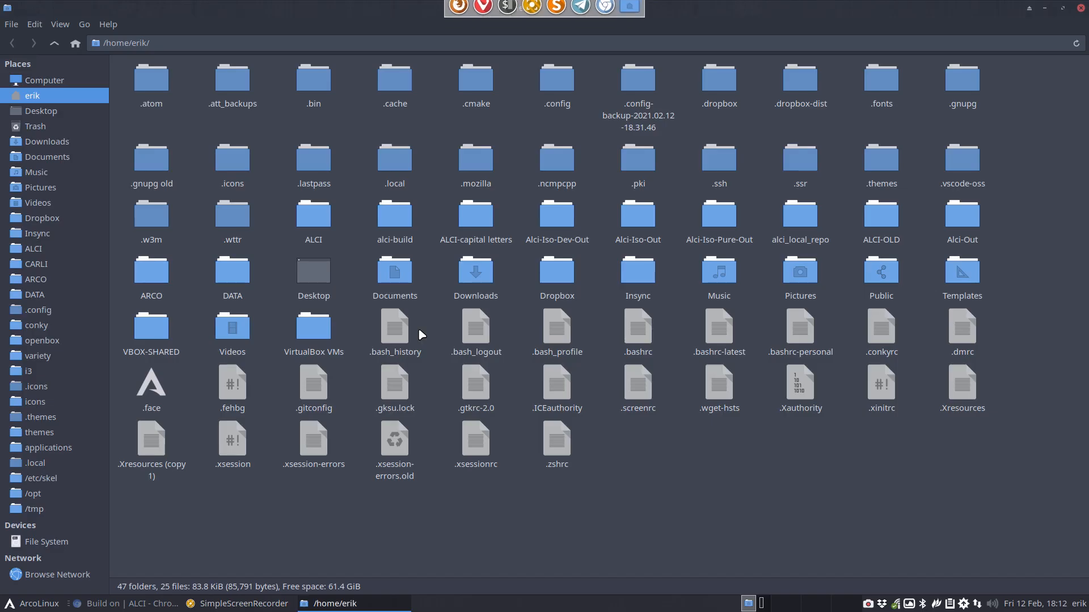
click(66, 250)
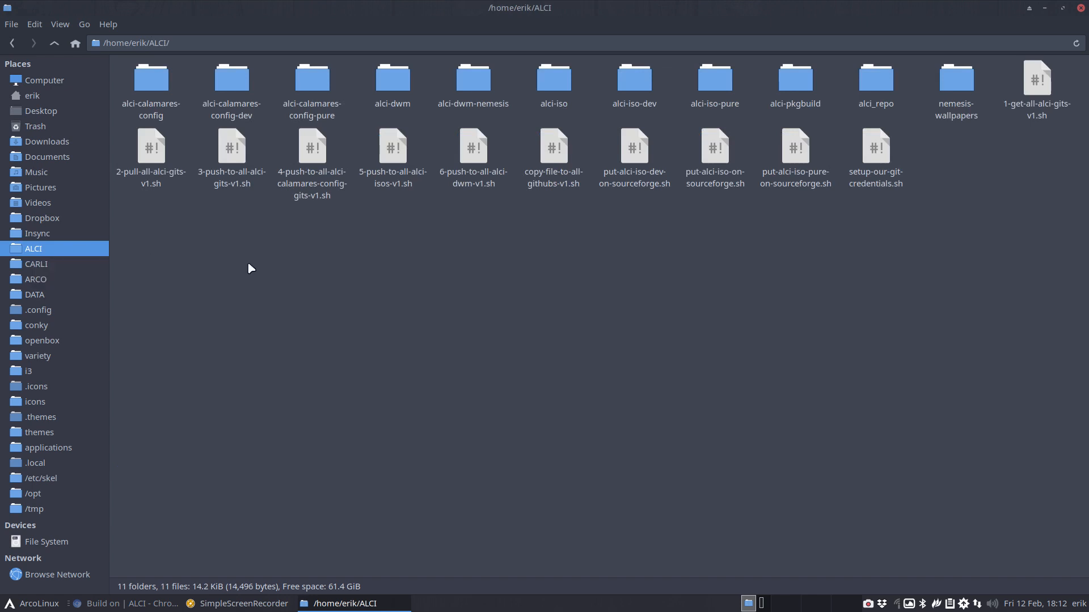
click(232, 98)
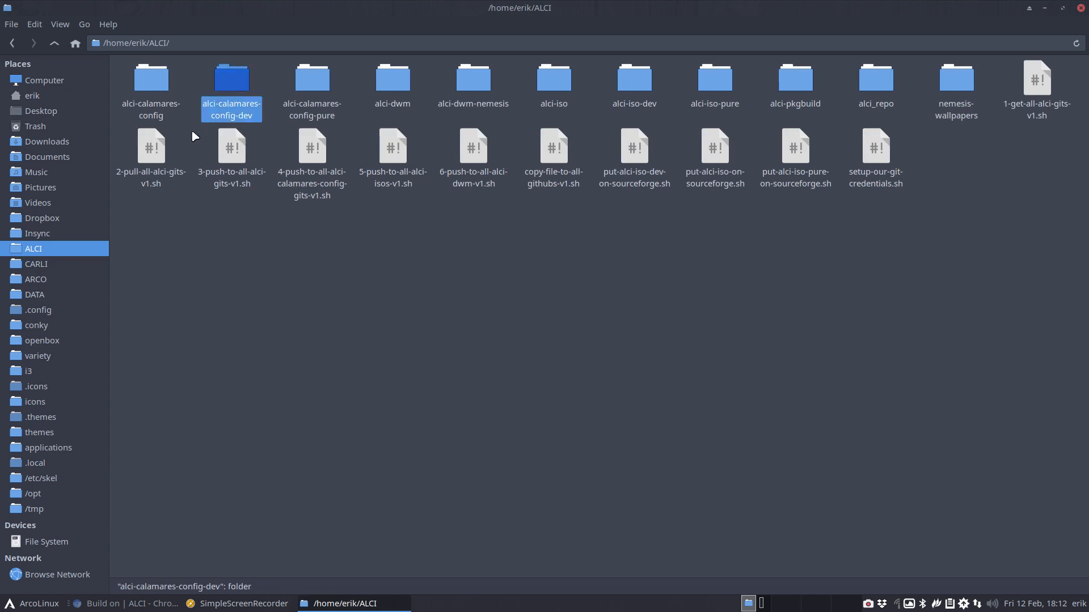
double_click(795, 82)
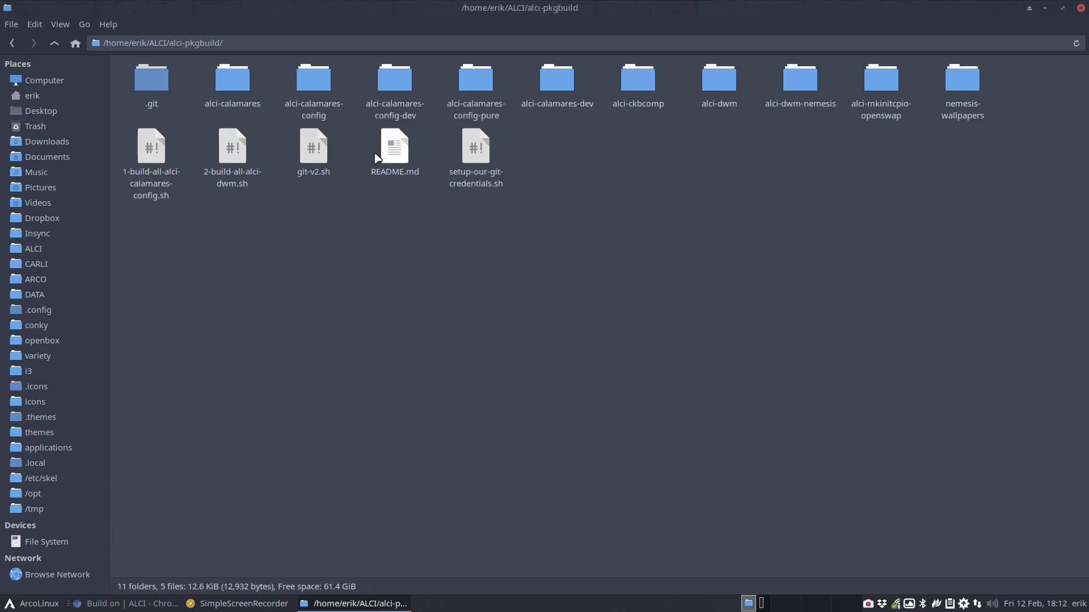
double_click(238, 82)
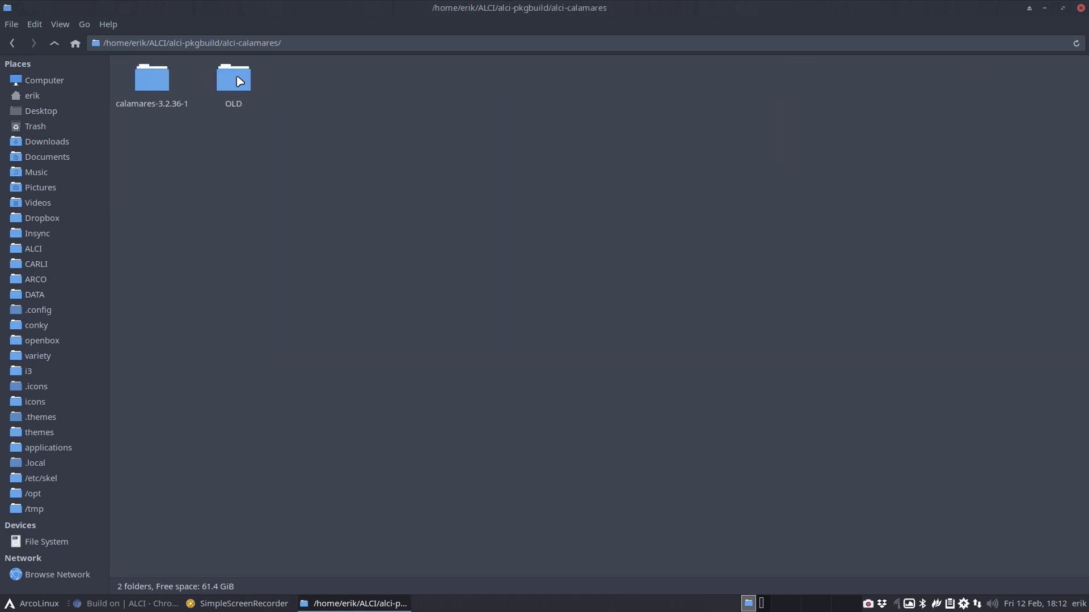
click(55, 43)
click(54, 43)
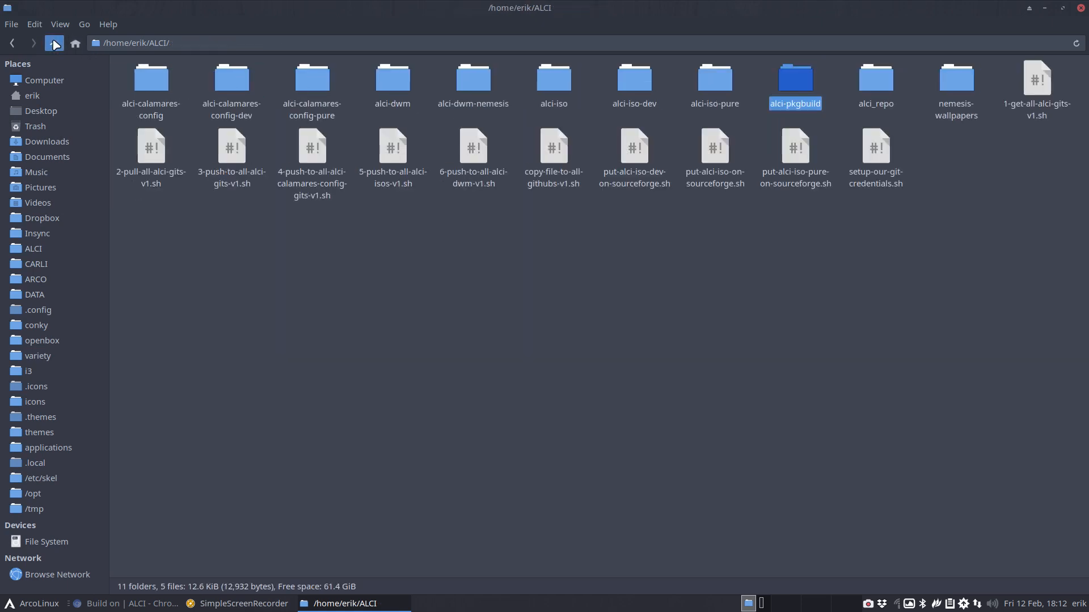
Duplicate the alci-calamares-config-dev folder
click(151, 86)
click(244, 80)
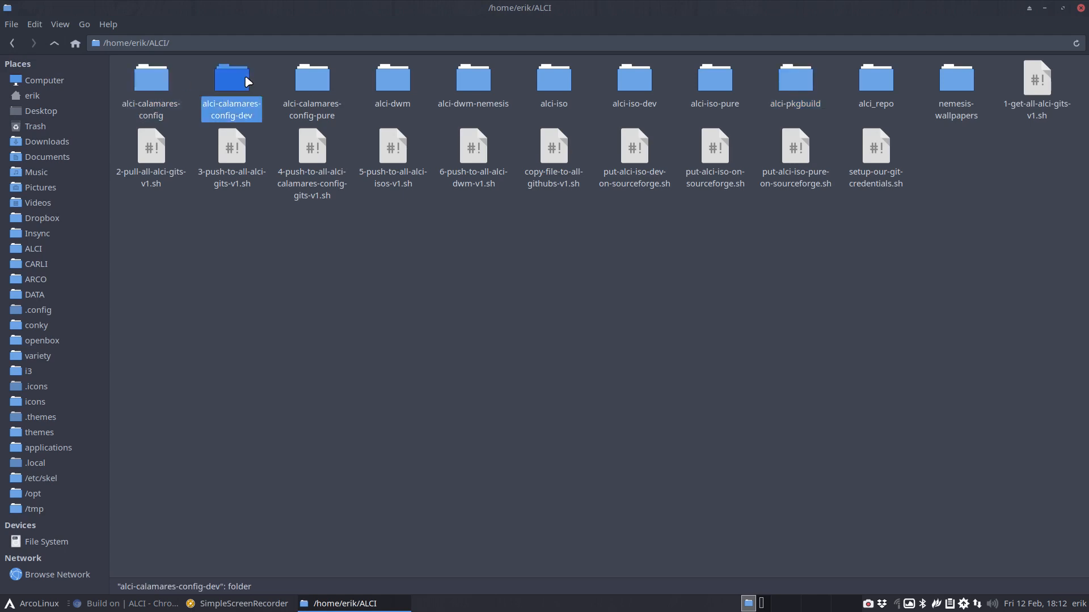
click(321, 81)
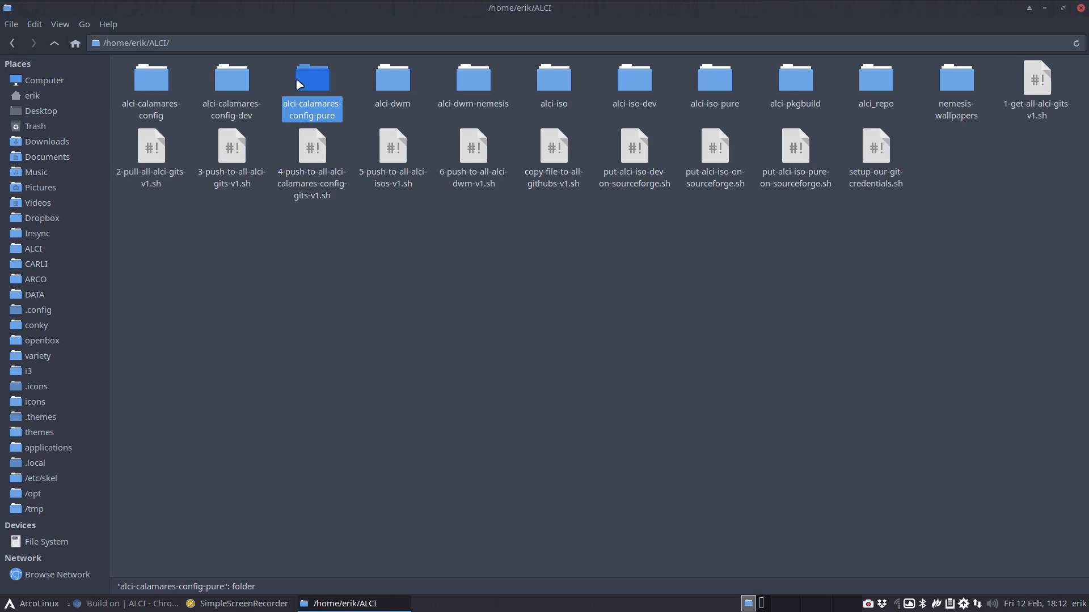
click(150, 82)
click(221, 81)
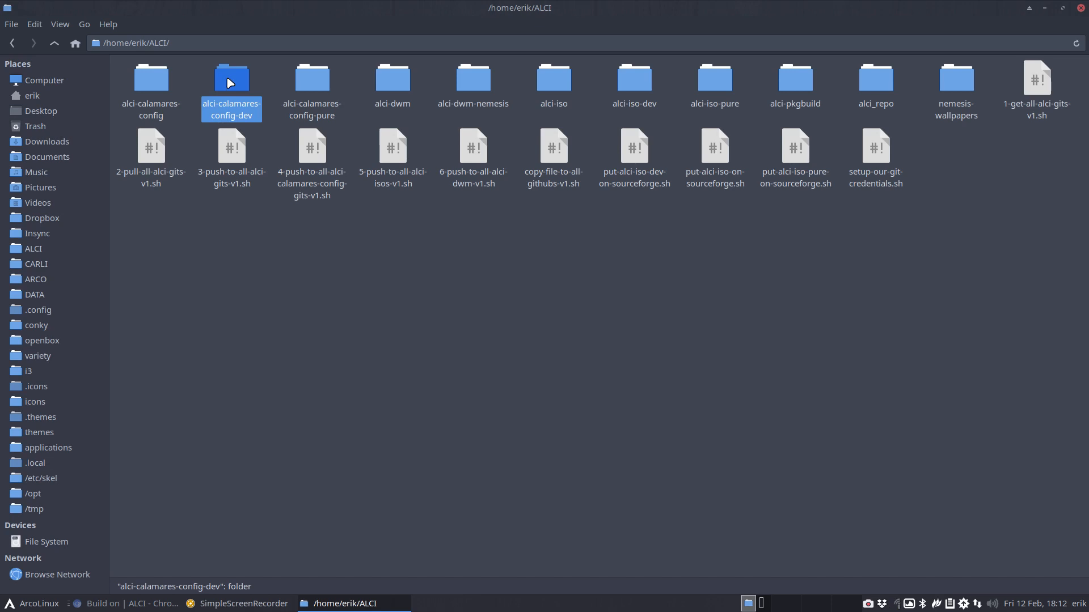
key(ctrl+v)
Rename the duplicate folder so its name ends in btrfs: alci-calamares-config-btrfs
key(F2)
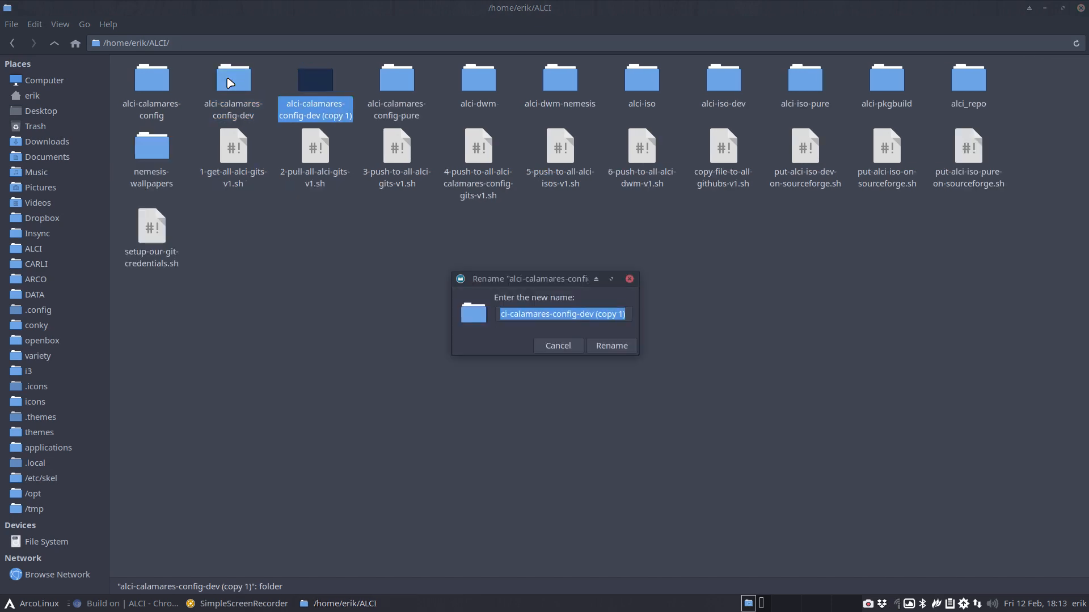
key(End)
key(BackSpace)
key(BackSpace)
key(BackSpace)
key(BackSpace)
key(BackSpace)
key(BackSpace)
key(BackSpace)
key(BackSpace)
key(BackSpace)
key(BackSpace)
key(BackSpace)
key(BackSpace)
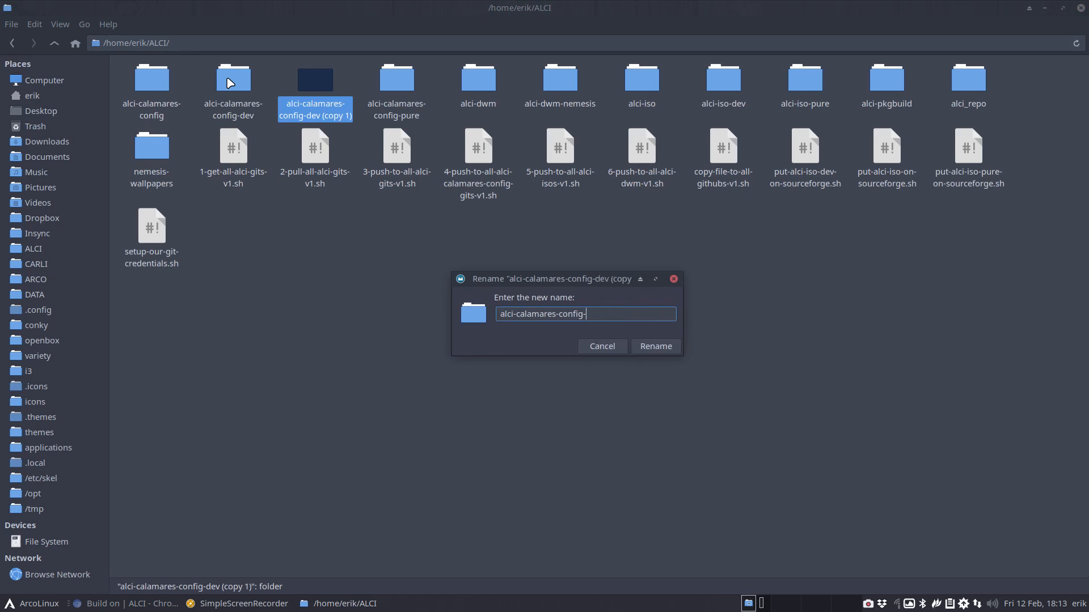
text(btrfs)
key(Return)
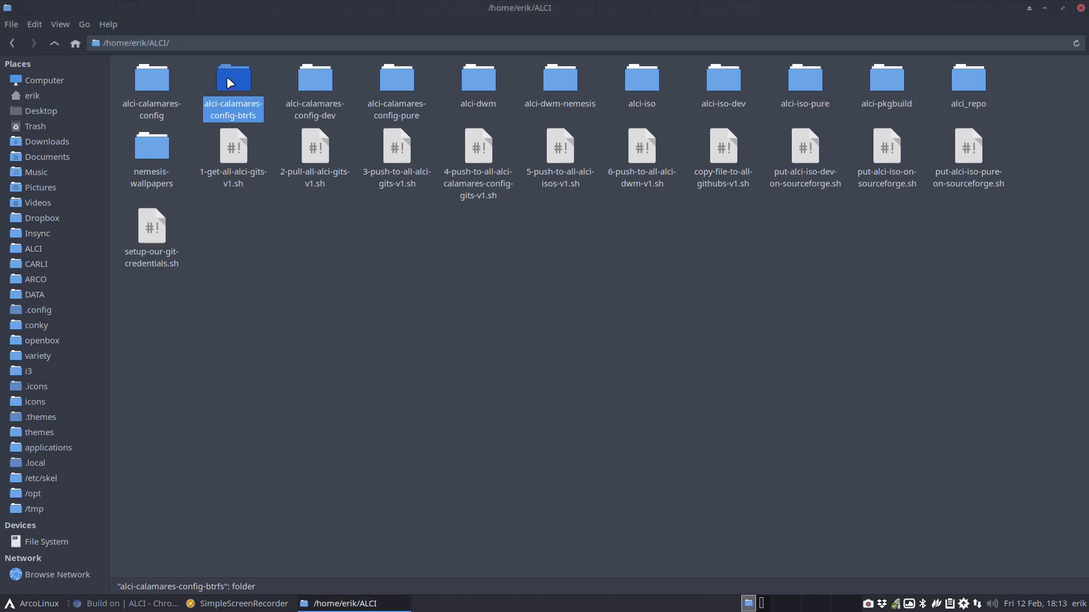
Compare two of the alci-calamares-config folders in Meld, then close it
click(124, 77)
drag(125, 76, 235, 88)
right_click(237, 85)
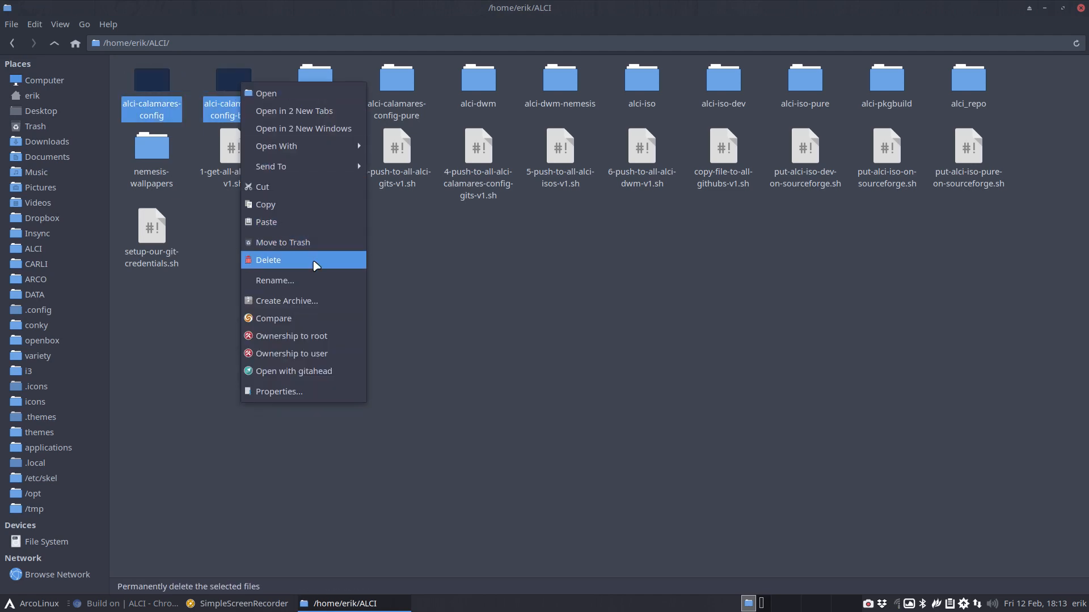
click(435, 321)
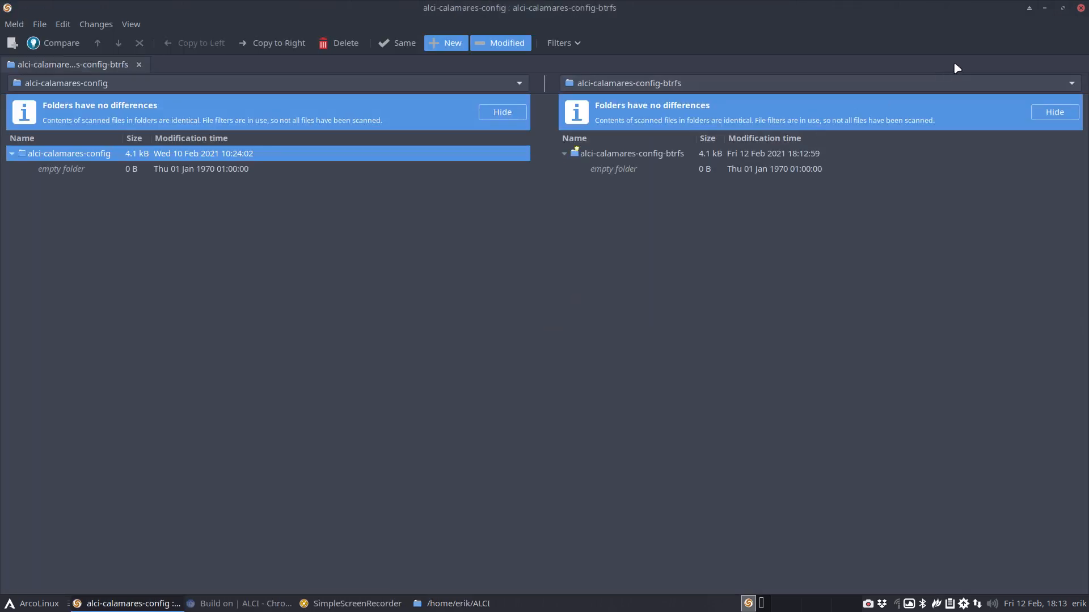
click(1080, 8)
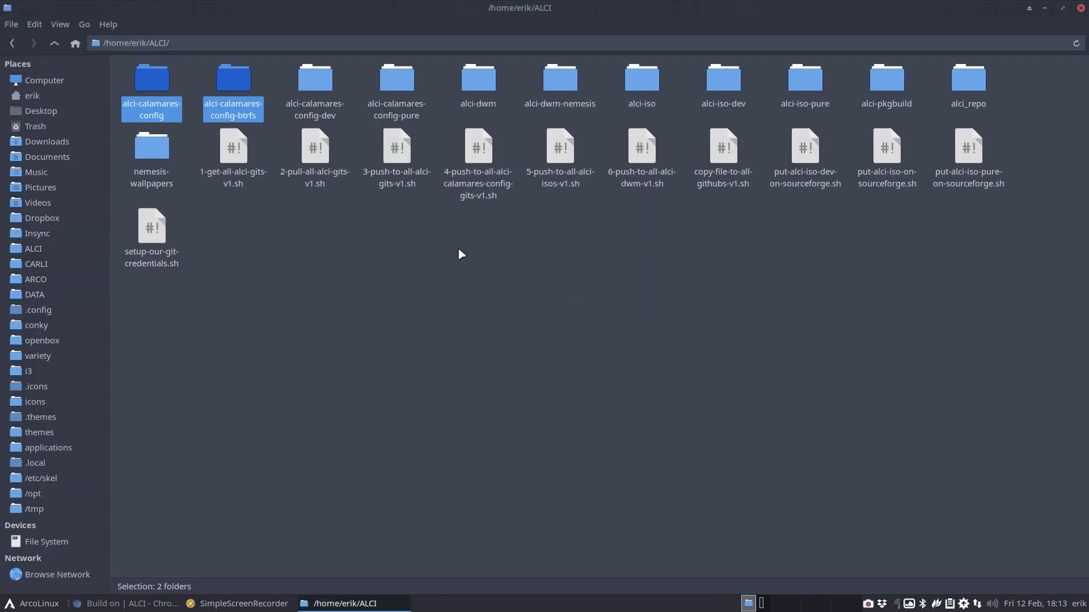
click(319, 251)
Run a three-way Meld comparison of all three config folders, finding no differences
double_click(332, 87)
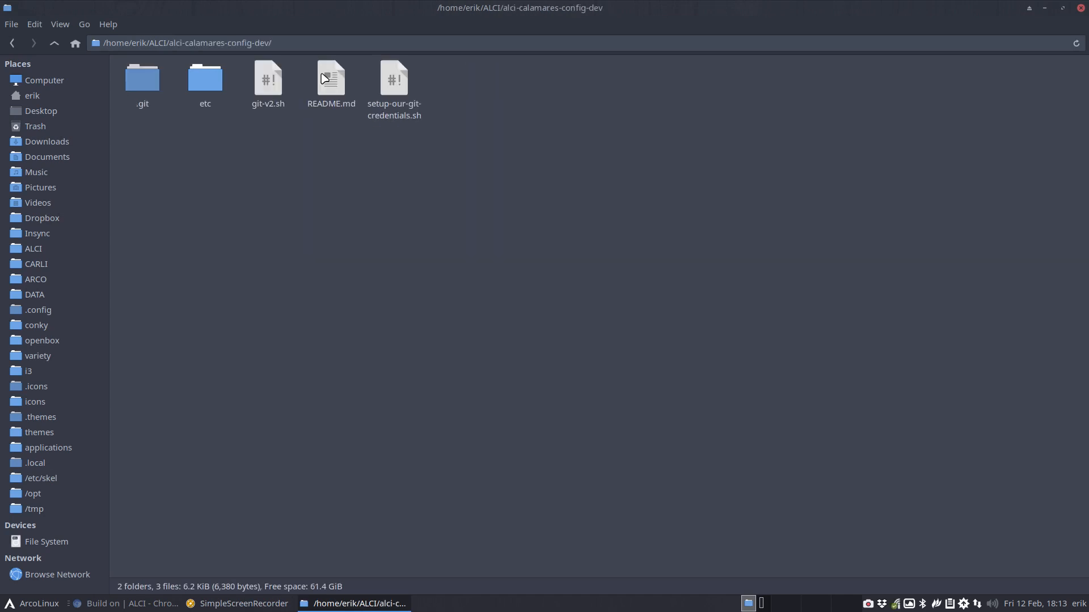
click(54, 43)
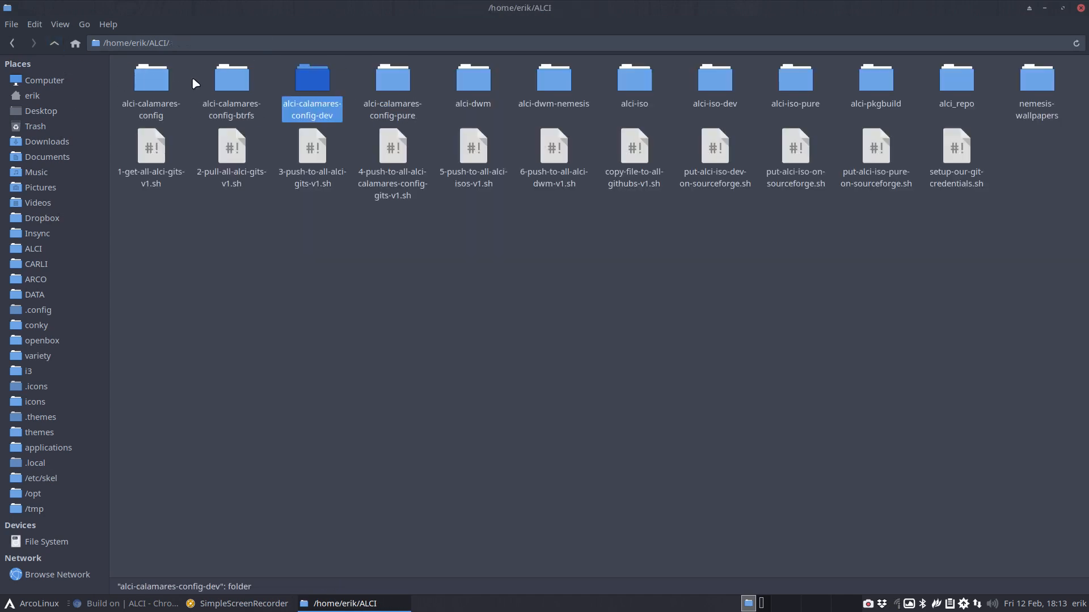
drag(126, 79, 311, 90)
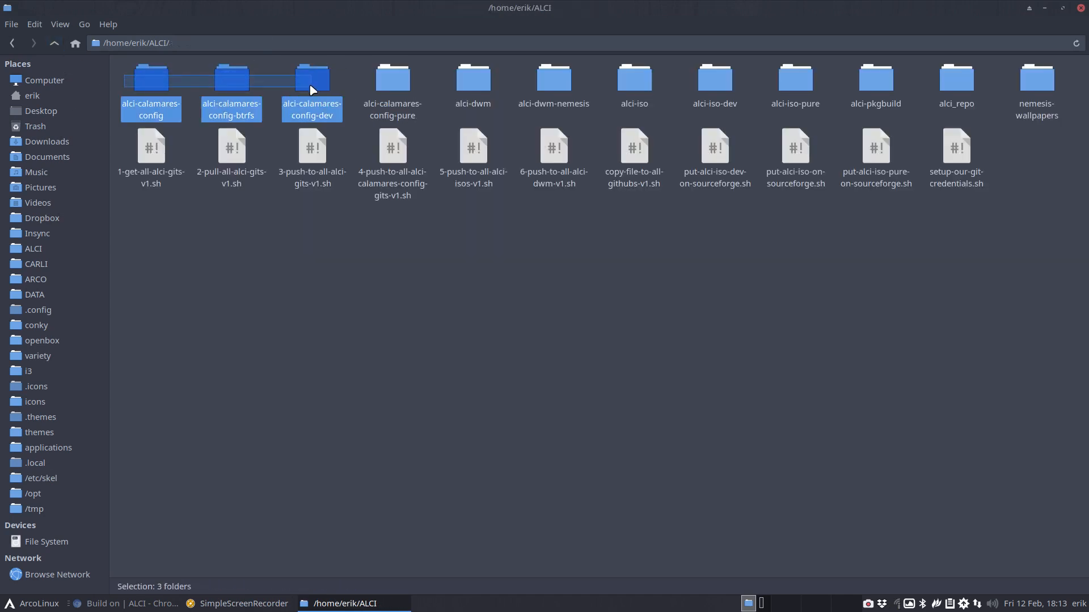
right_click(312, 89)
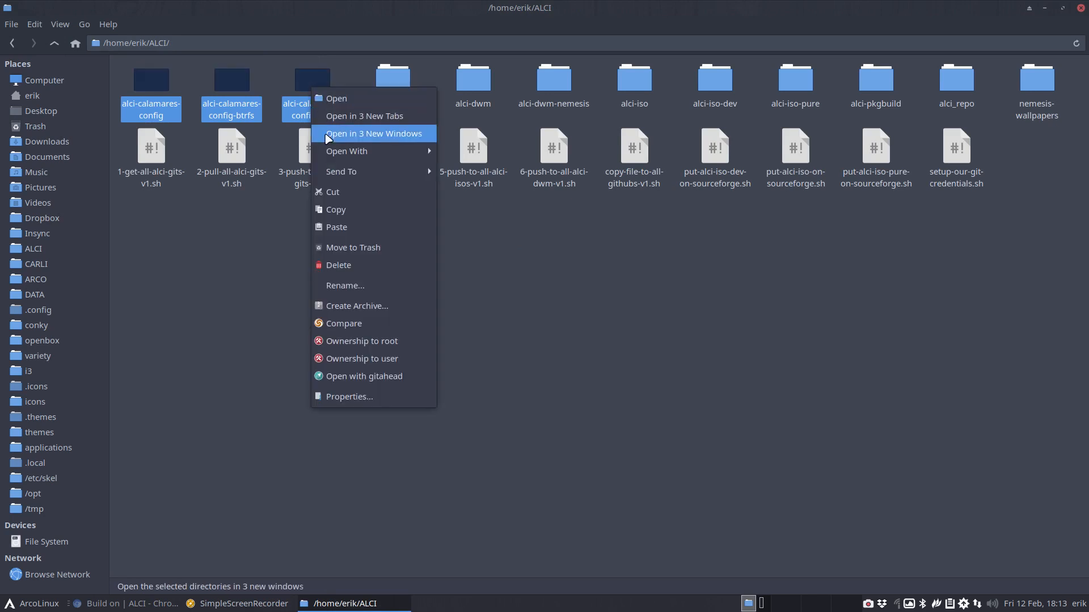
click(351, 323)
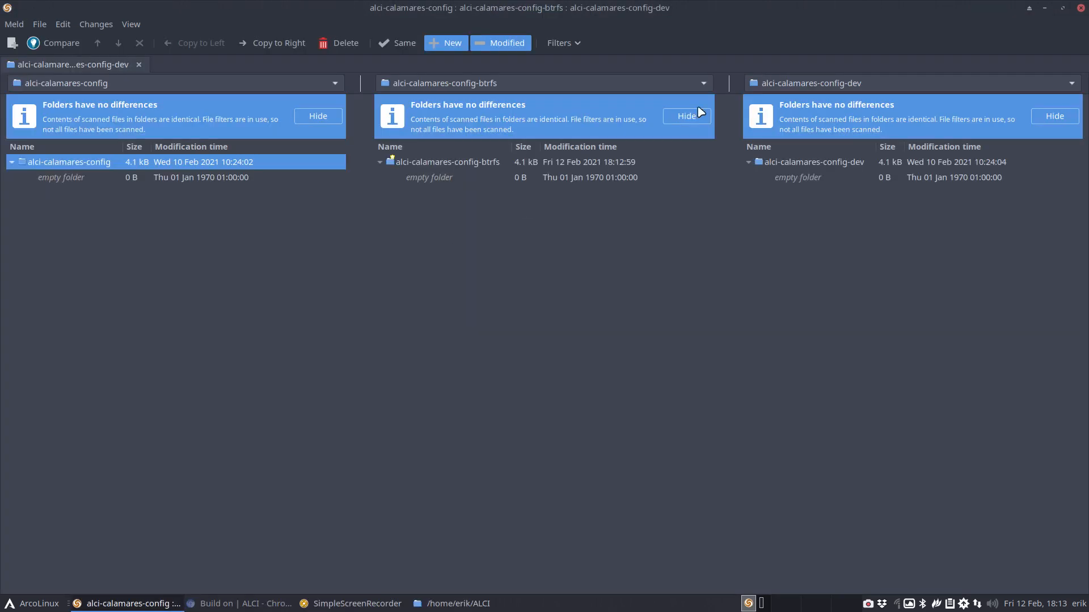
click(1081, 9)
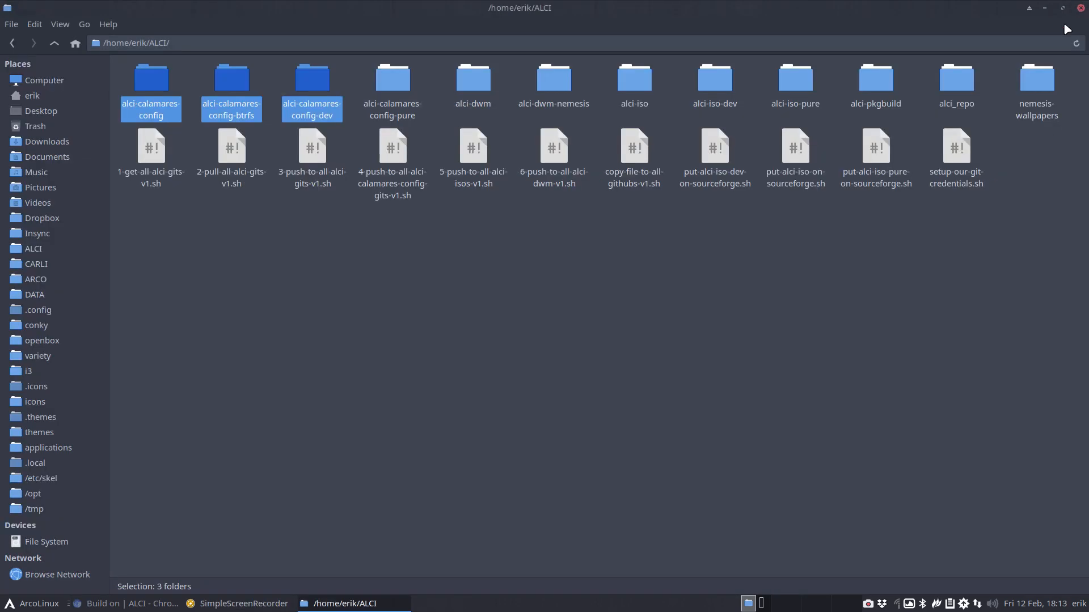
click(298, 230)
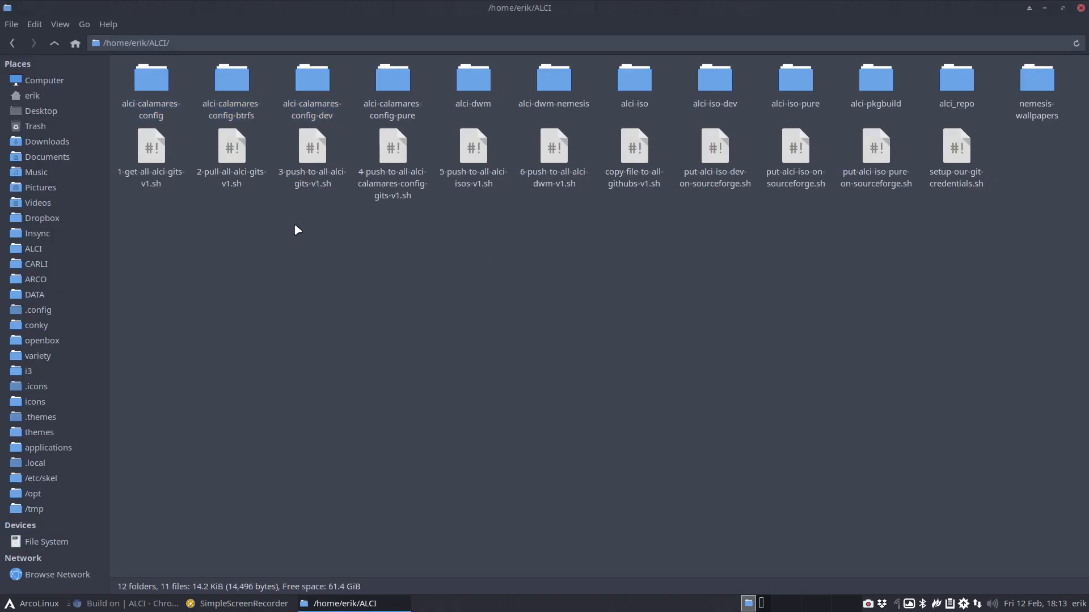
Navigate into alci-calamares-config-btrfs/etc/calamares/modules
double_click(221, 90)
double_click(206, 82)
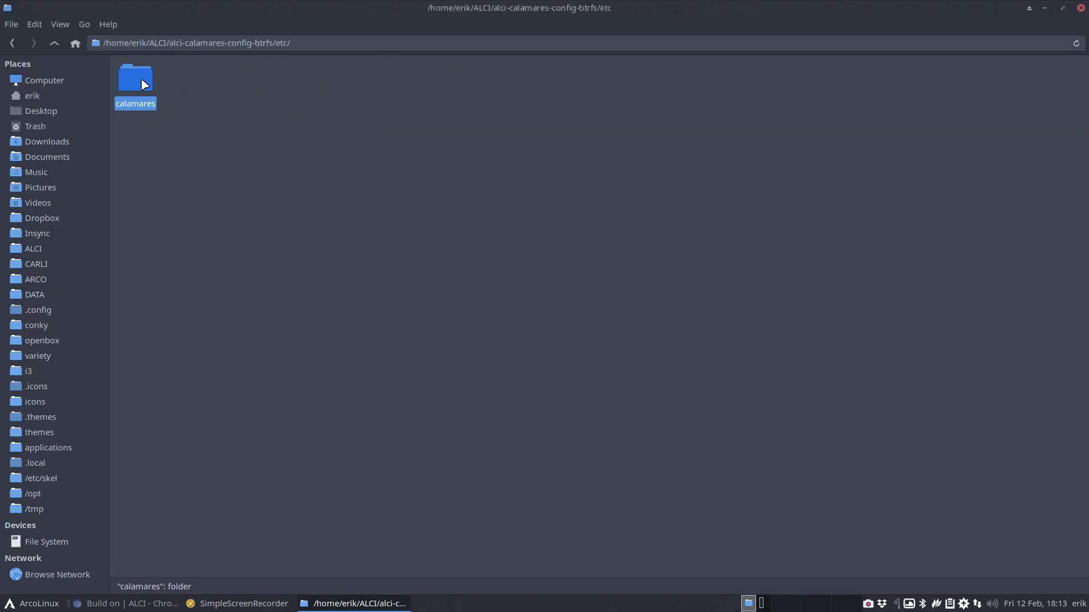
double_click(136, 79)
double_click(199, 81)
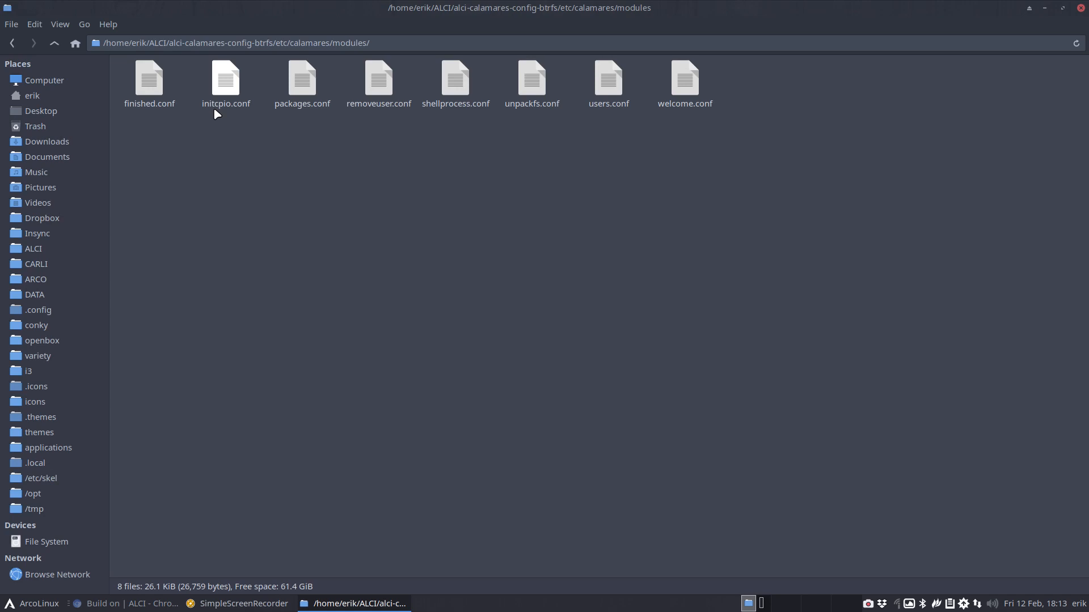
Search the modules folder for ext4 with 'pt ext4', matching only unpackfs.conf
right_click(408, 243)
click(454, 311)
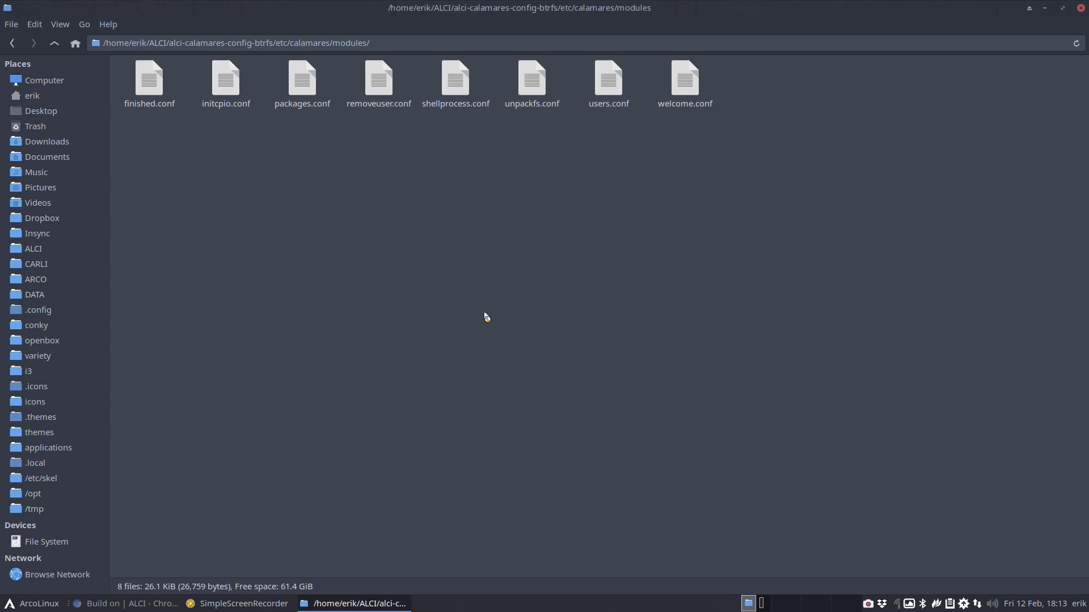
text(pt ext4)
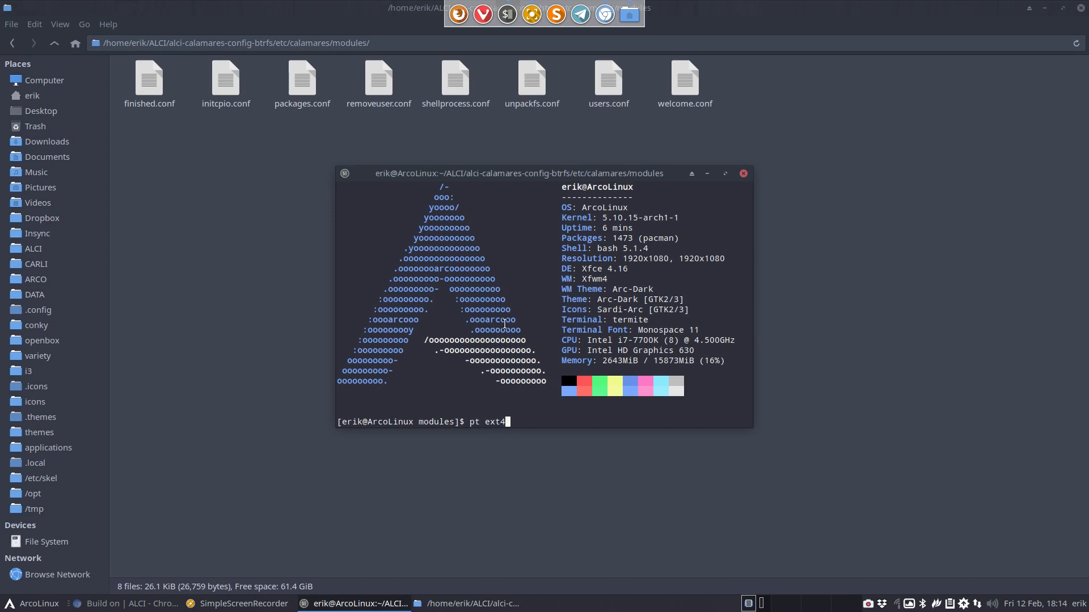
key(Return)
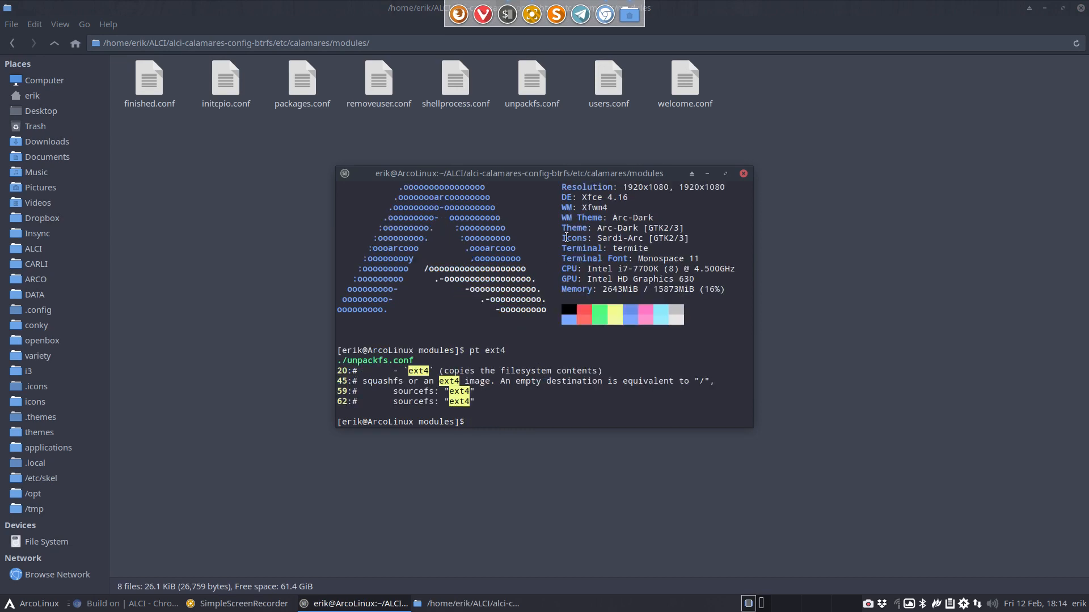
drag(590, 174, 723, 199)
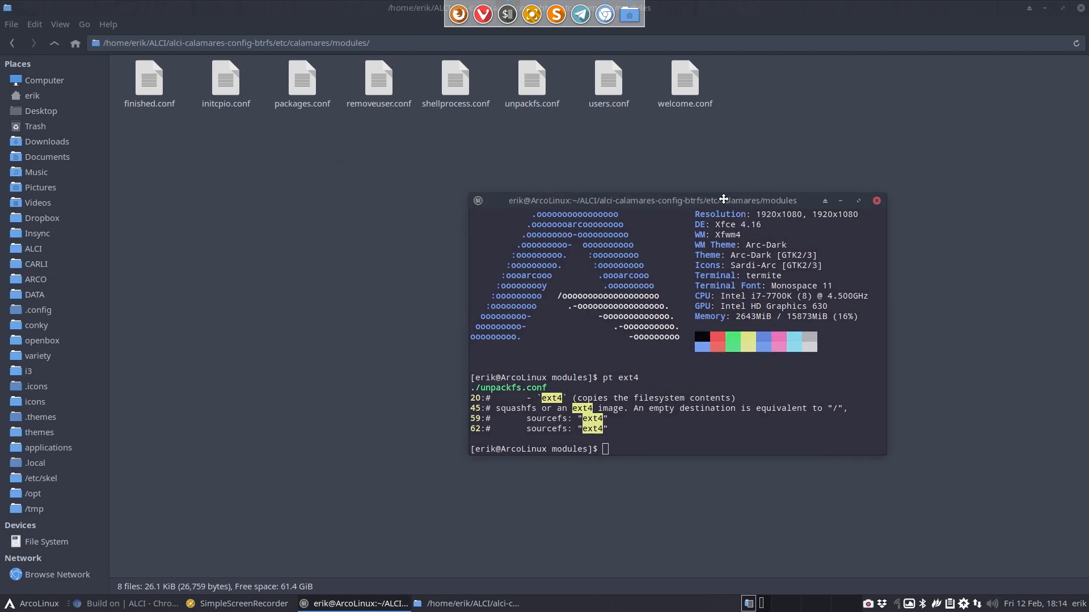
Open unpackfs.conf in Sublime Text with Perl syntax highlighting
double_click(522, 82)
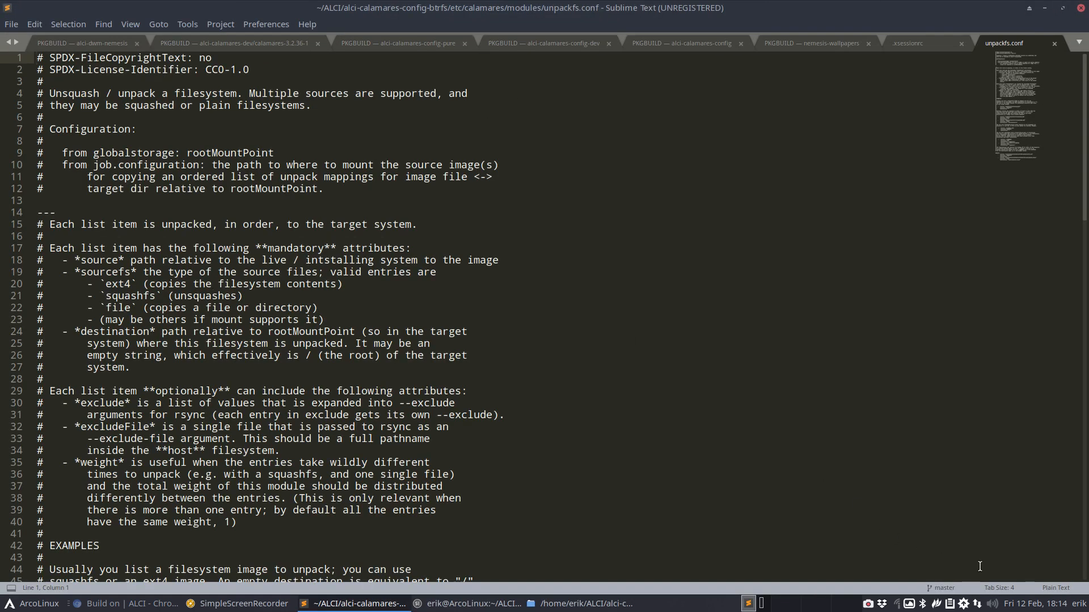
click(1057, 589)
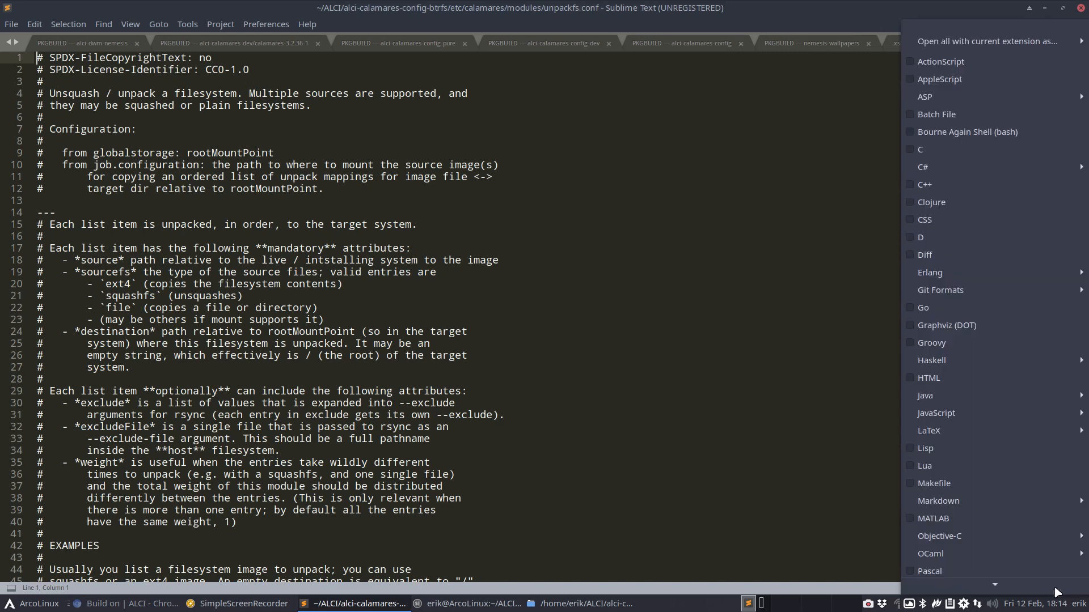
mouse_move(1055, 589)
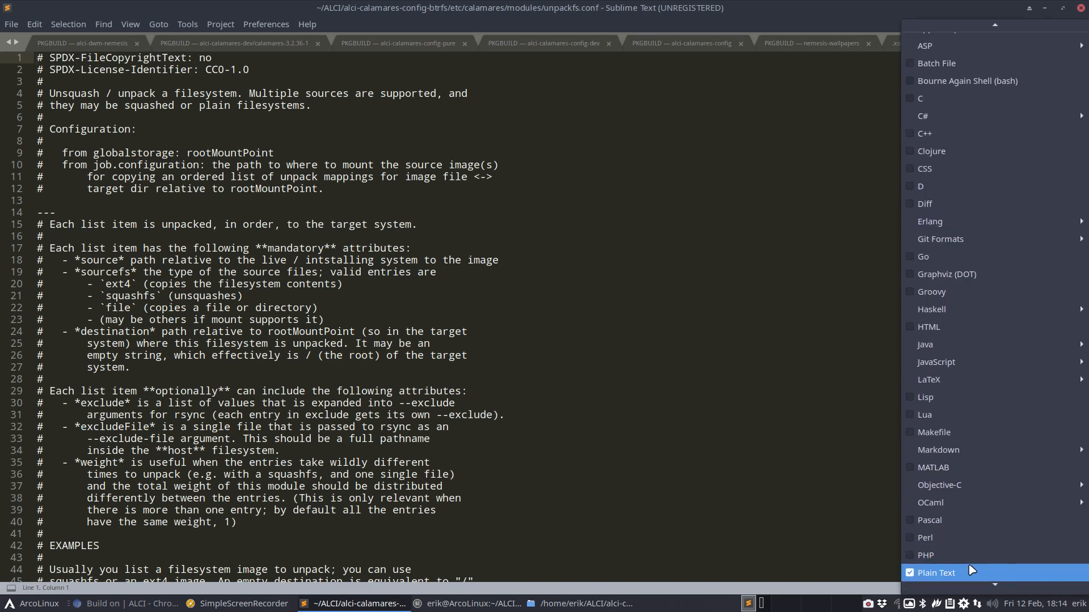
click(941, 538)
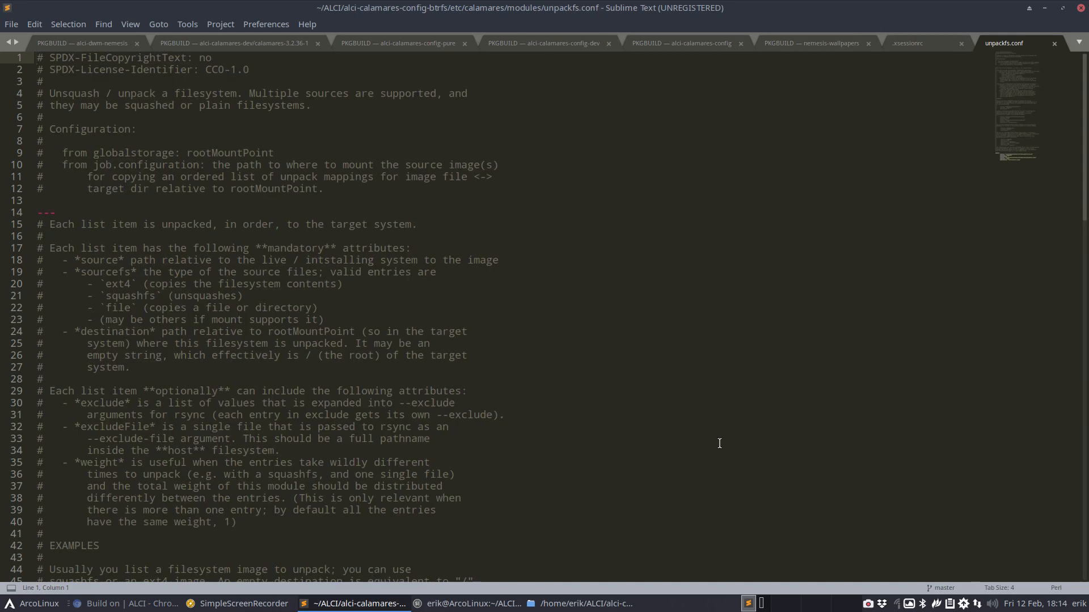
Check the unpack section: ext4 only in commented examples, squashfs used; minimise the editor
scroll(453, 321, down, 7)
scroll(453, 320, down, 13)
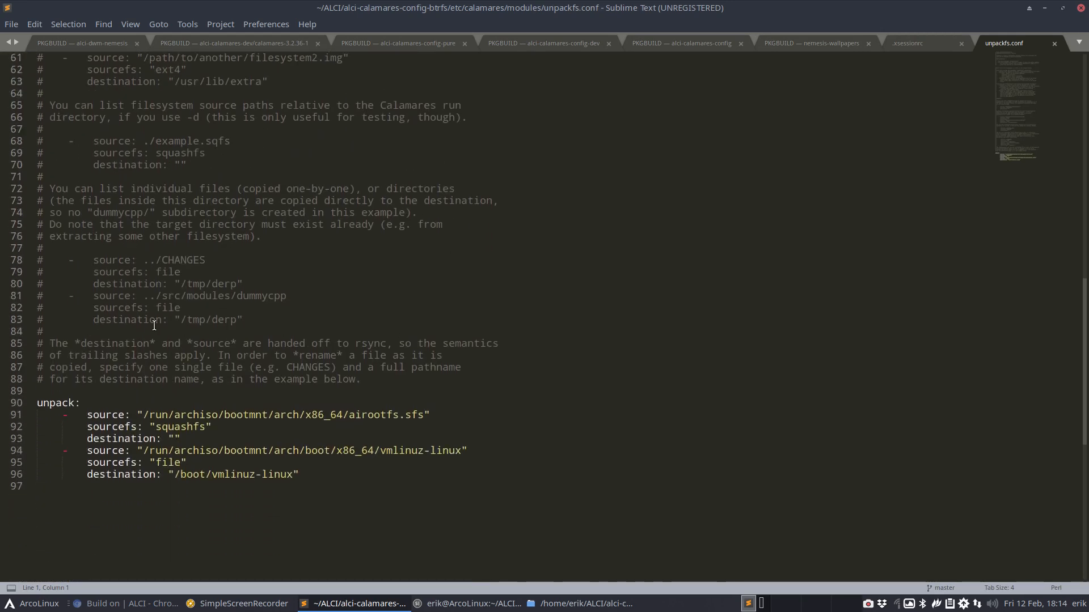
scroll(154, 325, up, 6)
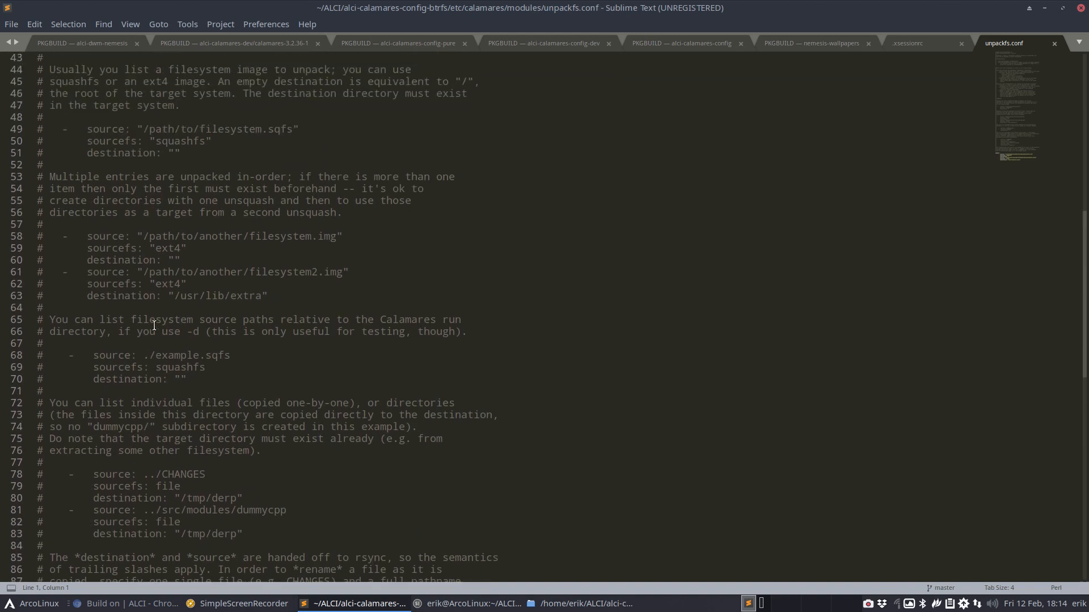
scroll(154, 325, up, 2)
drag(186, 320, 57, 321)
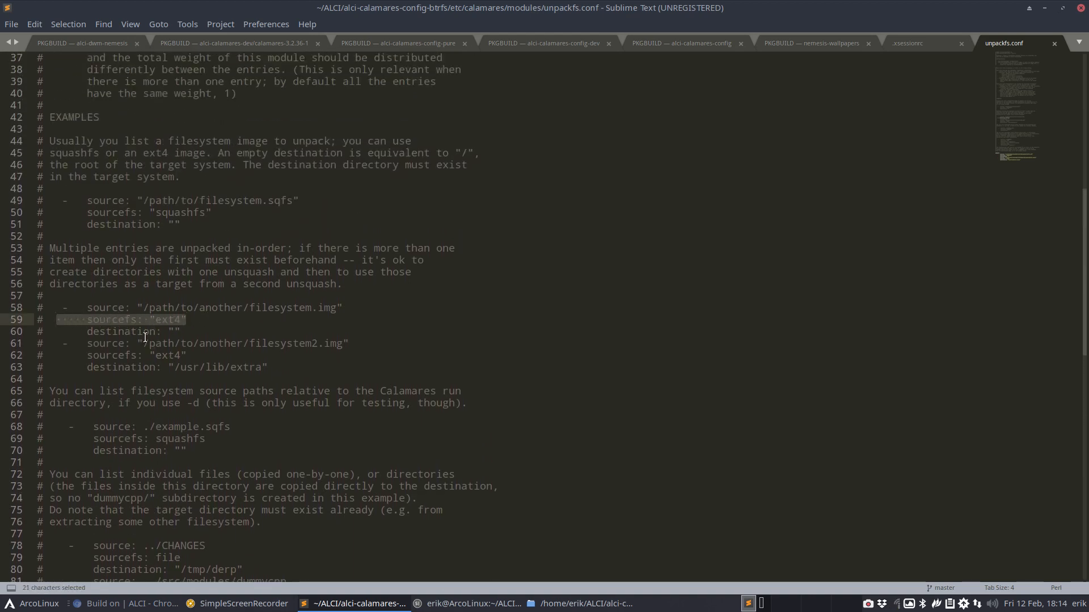
scroll(145, 338, down, 9)
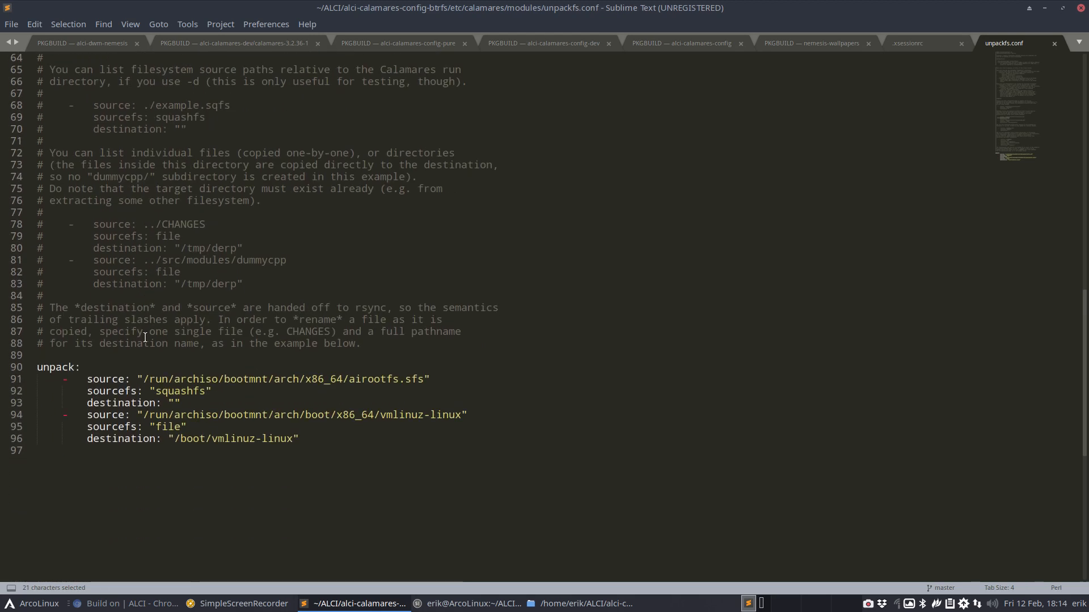
click(173, 391)
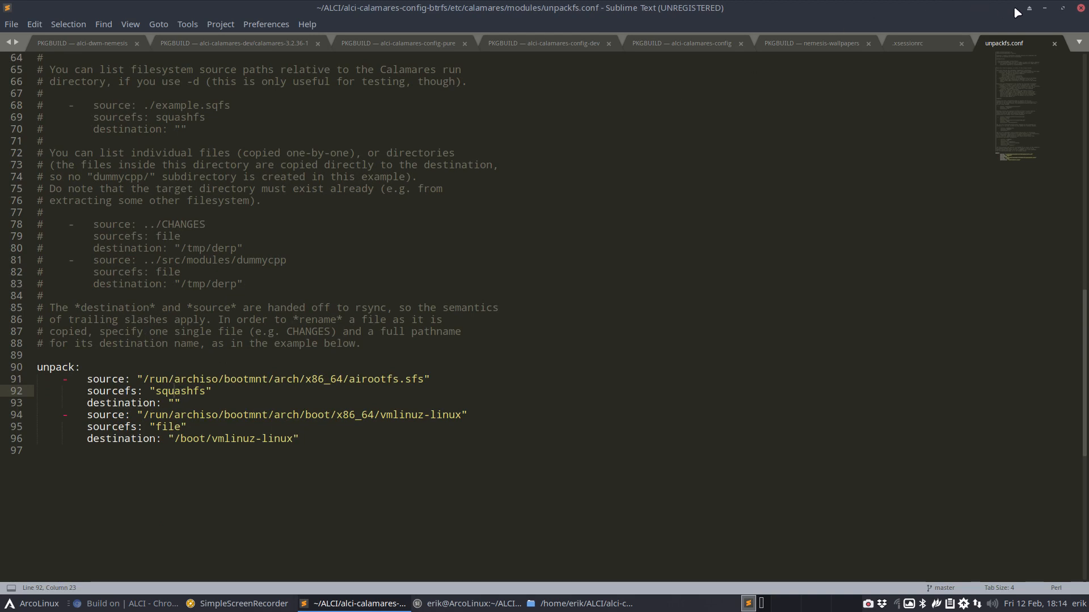
click(1044, 8)
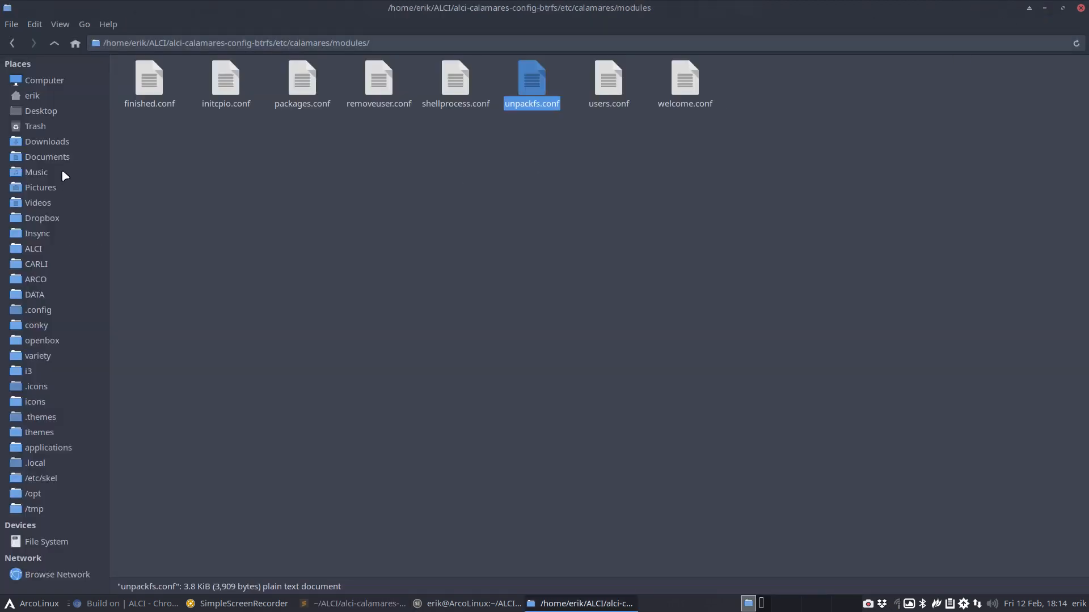
Go to Documents/calamares and open a terminal in that source folder
click(46, 157)
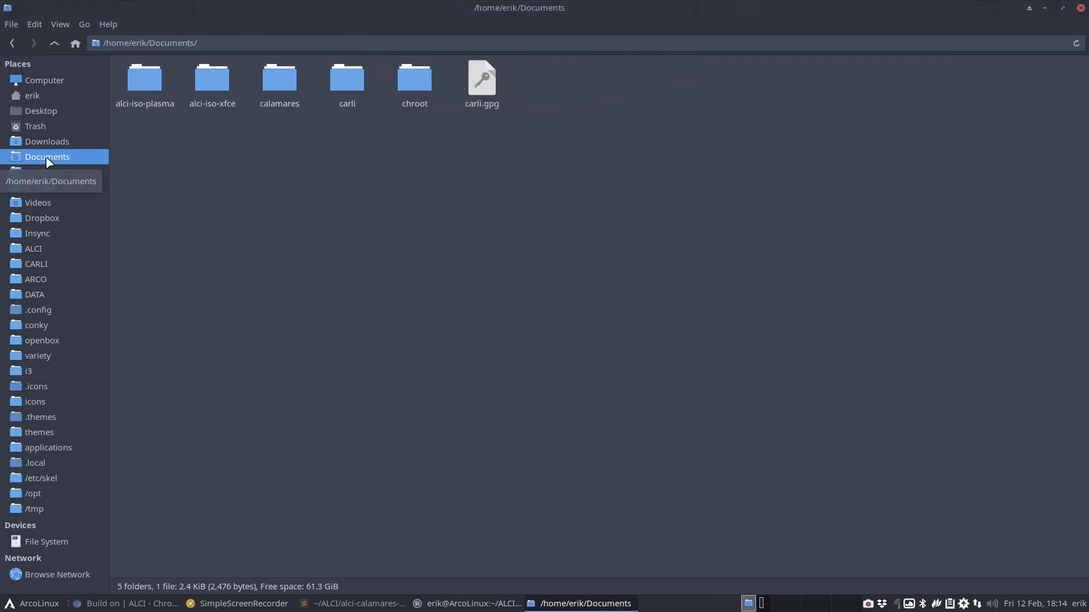
click(289, 91)
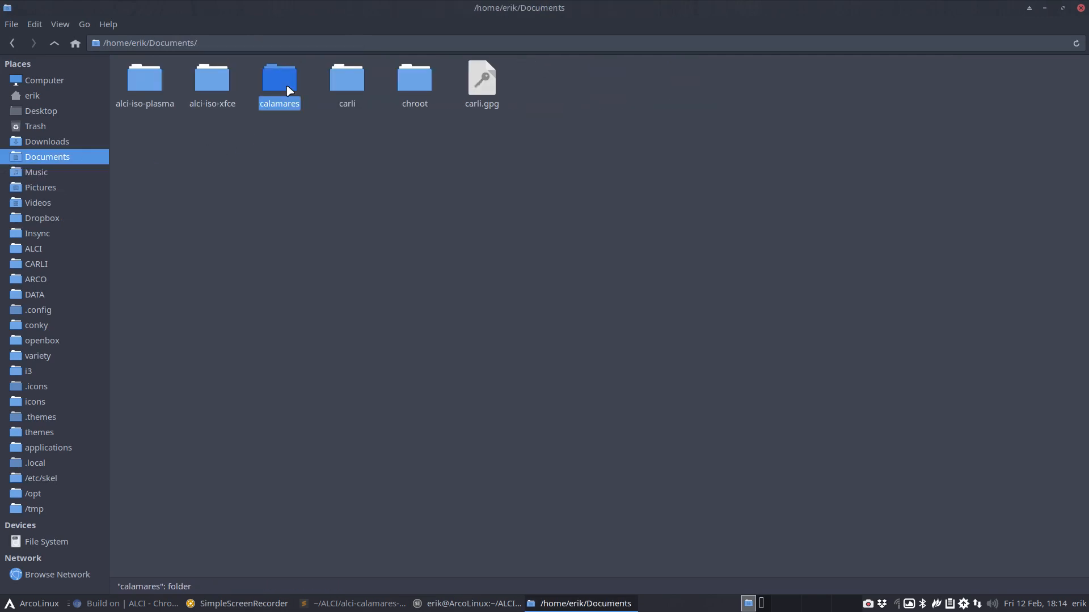
double_click(289, 90)
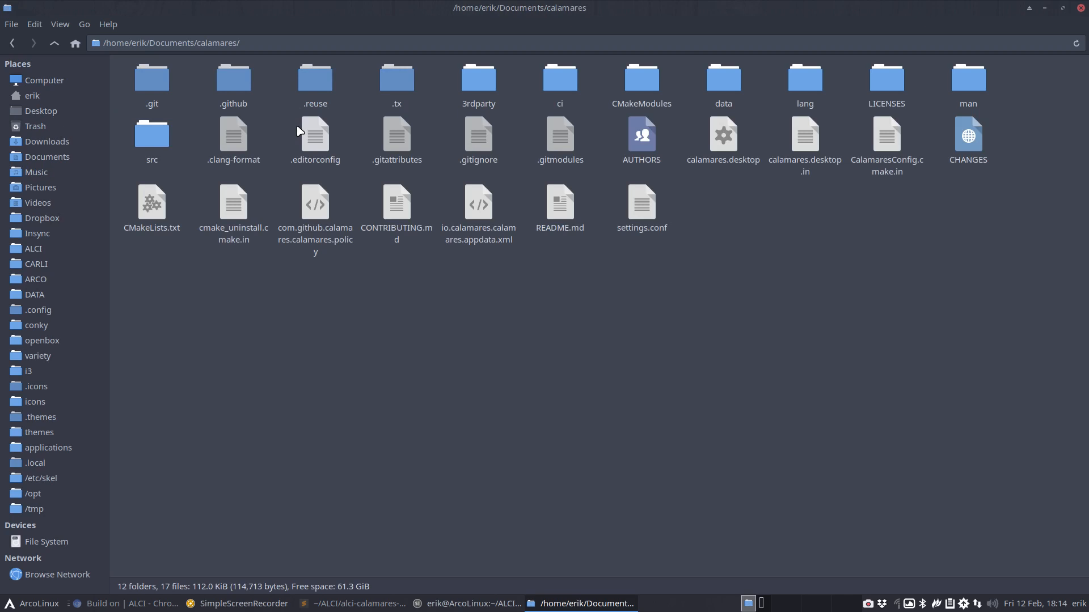
right_click(350, 325)
click(423, 80)
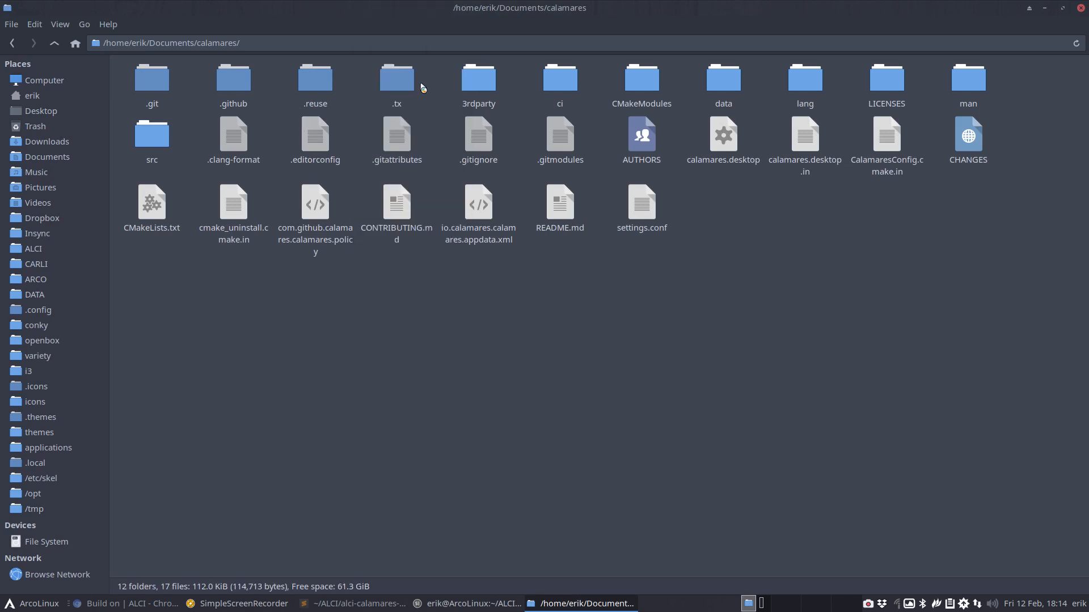
Run git pull to update the calamares source, then close termite
text(git pull)
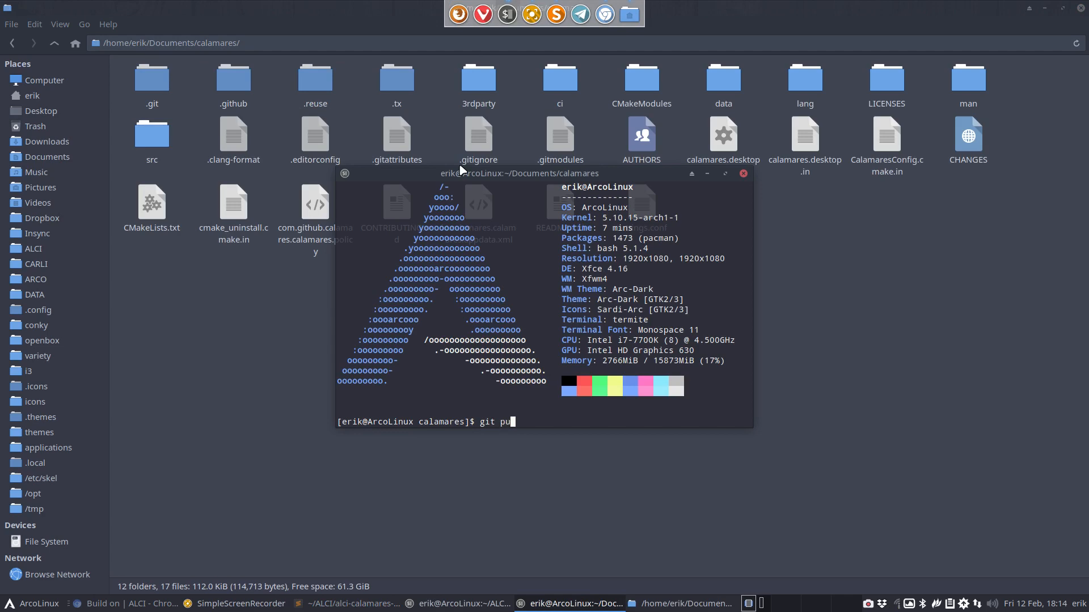
key(Return)
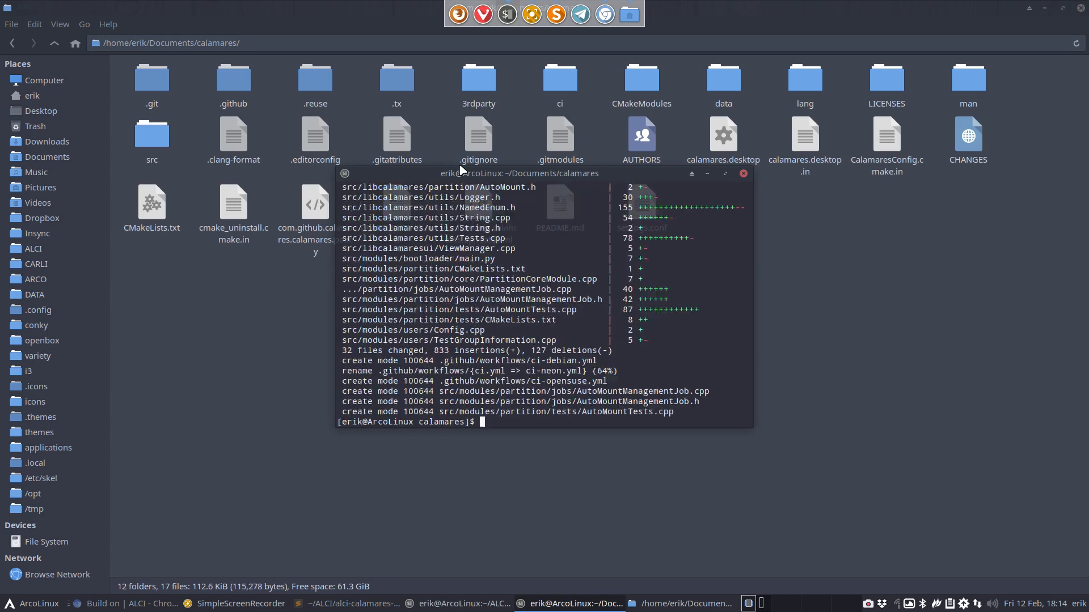
click(743, 173)
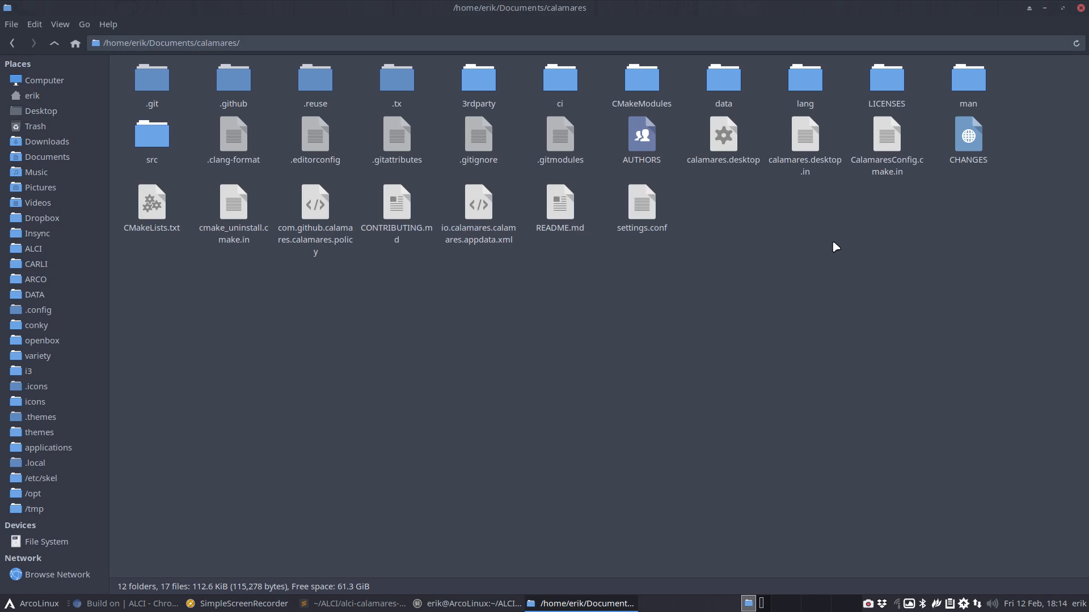
Enter calamares src/modules and open a terminal there
double_click(145, 128)
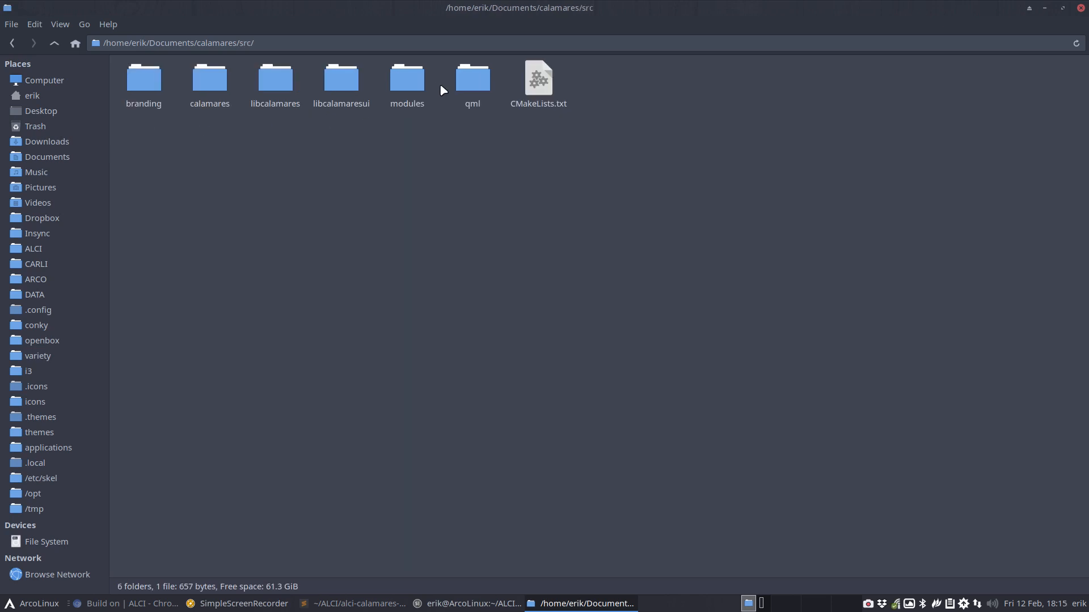
double_click(419, 87)
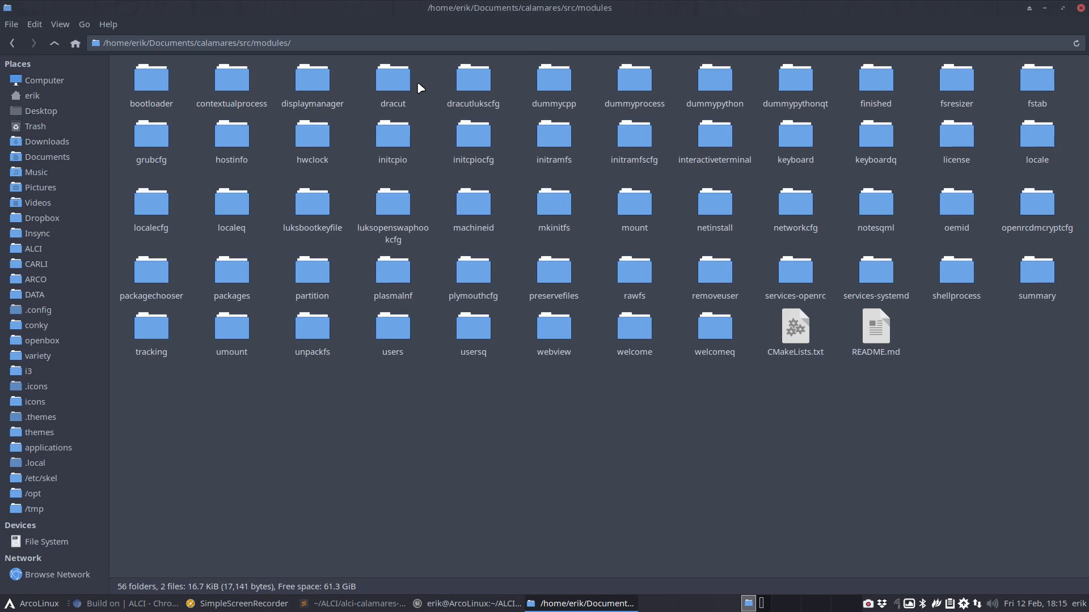
right_click(568, 459)
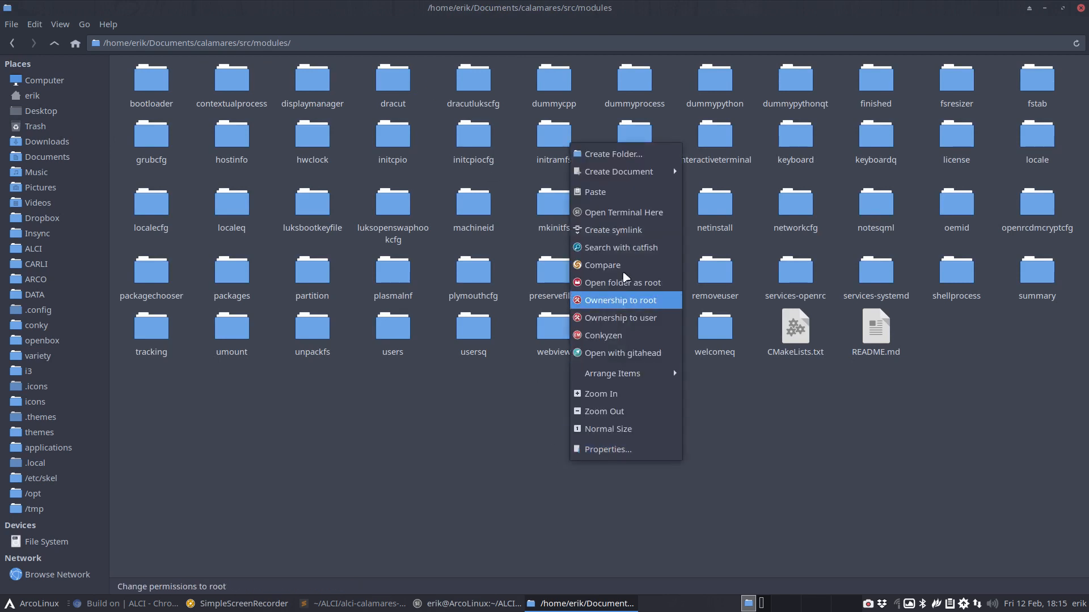
click(612, 212)
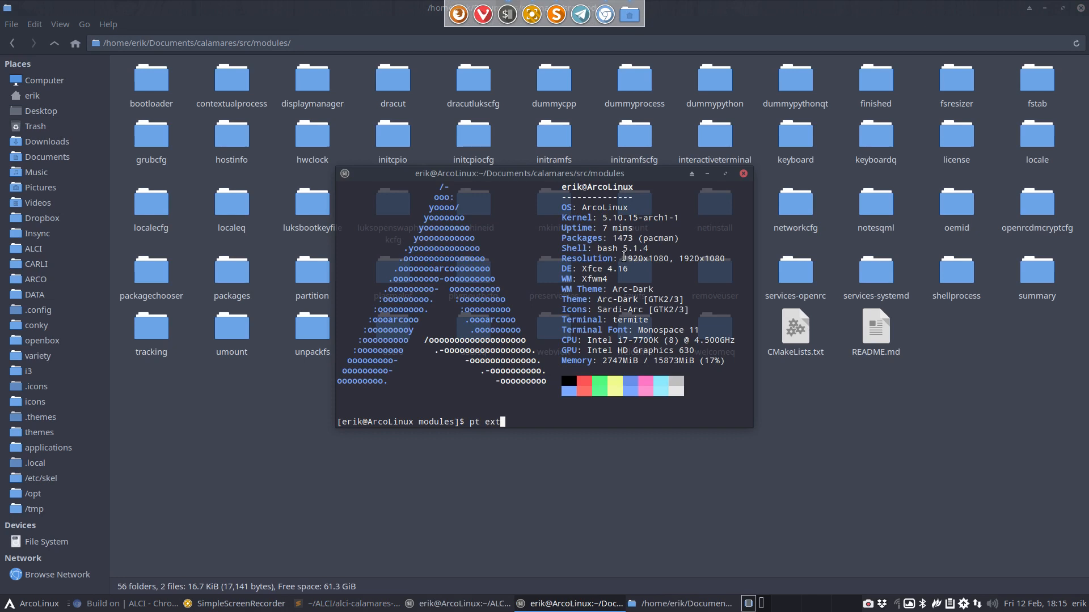
Run 'pt ext4' and locate partition.conf's defaultFileSystemType "ext4" among the matches
text(pt ext4)
key(Return)
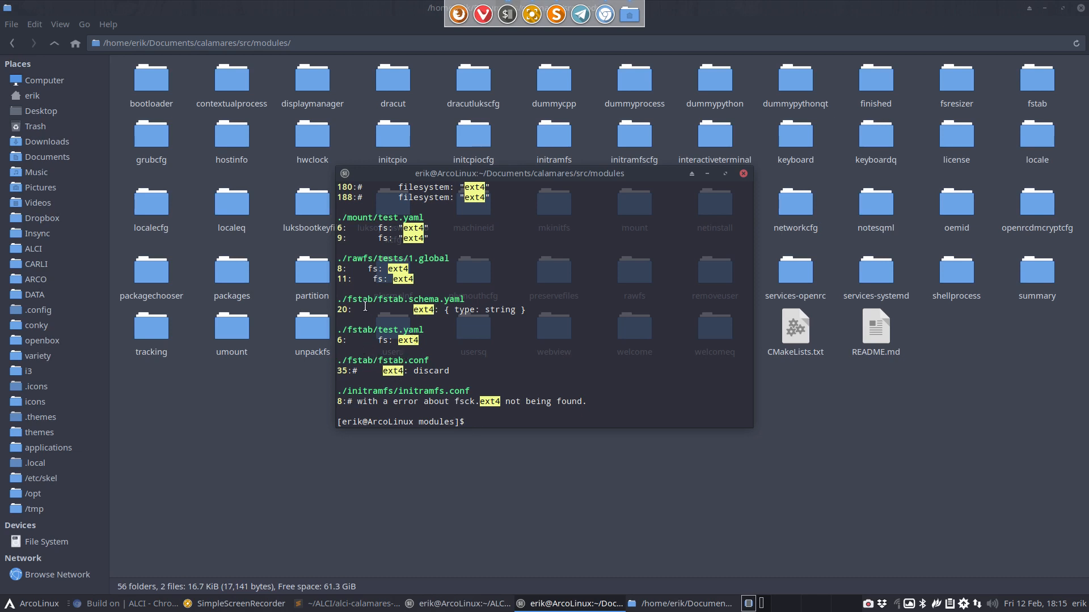
scroll(365, 295, up, 1)
scroll(365, 290, up, 3)
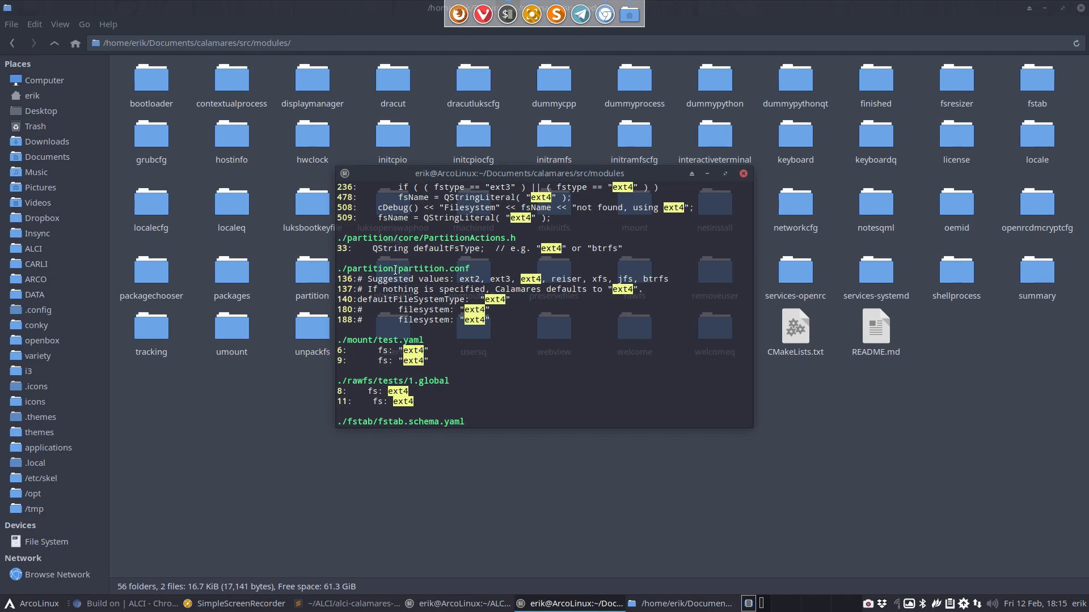
drag(393, 270, 473, 268)
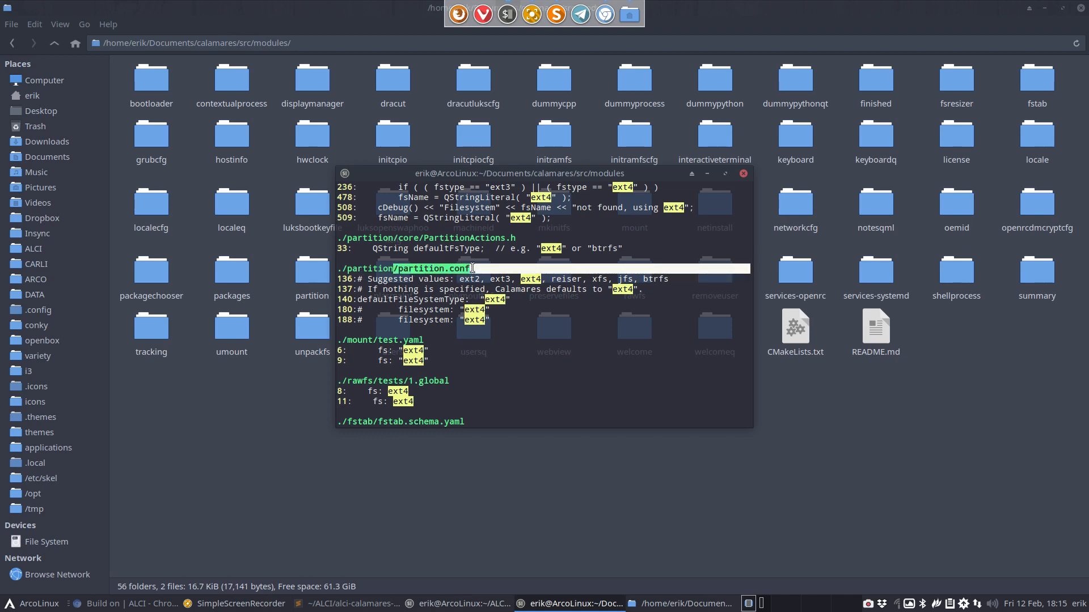
drag(521, 173, 823, 339)
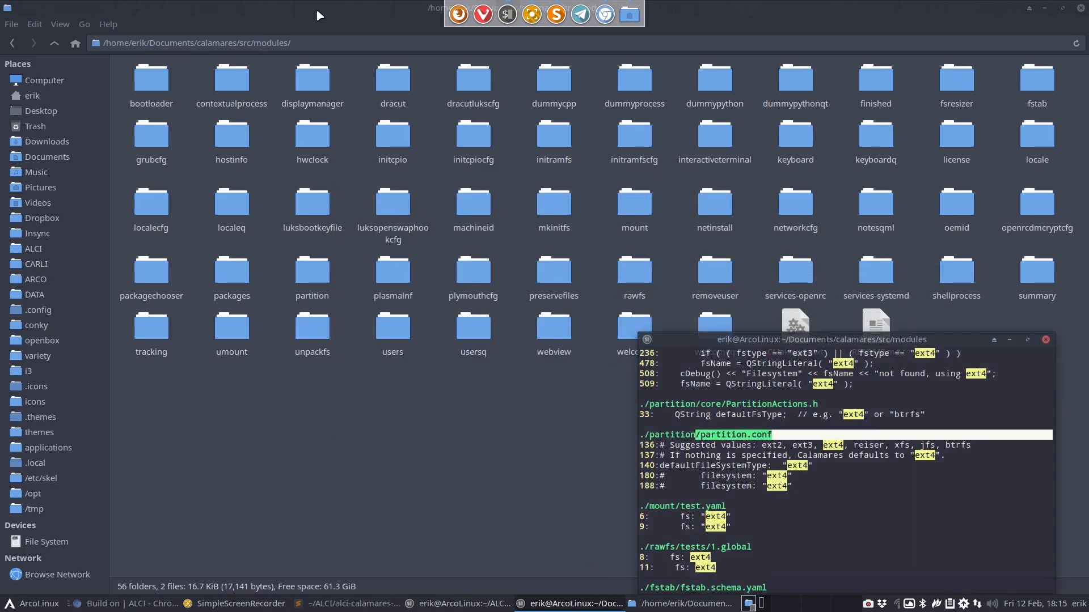
drag(320, 16, 1, 256)
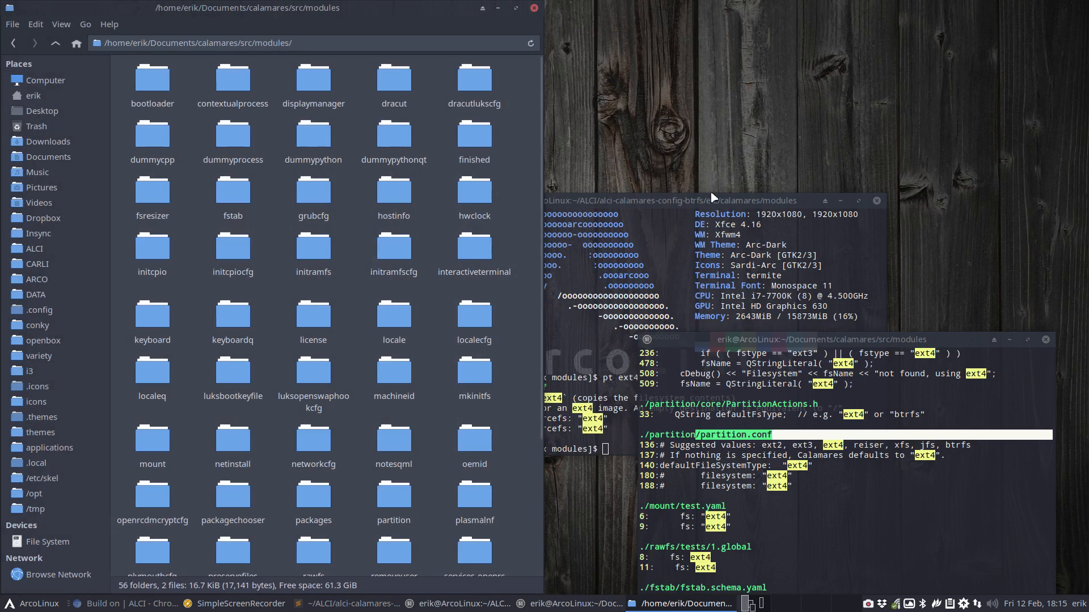
Close the neofetch terminal, tile the search results, and open alci-calamares-config-btrfs/etc/calamares/modules in a new window
click(876, 200)
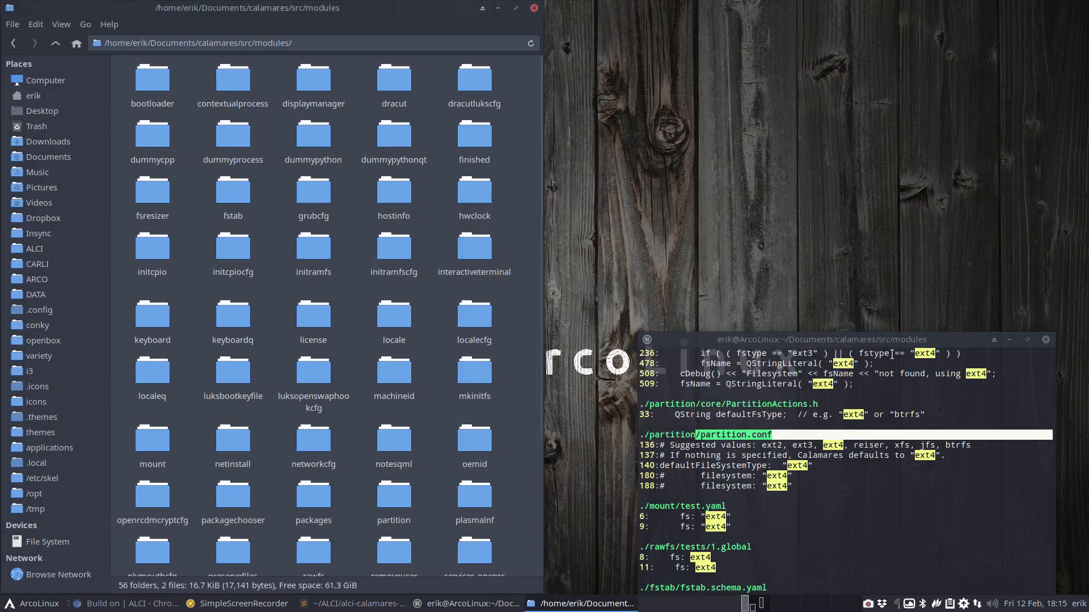
drag(898, 347, 1078, 596)
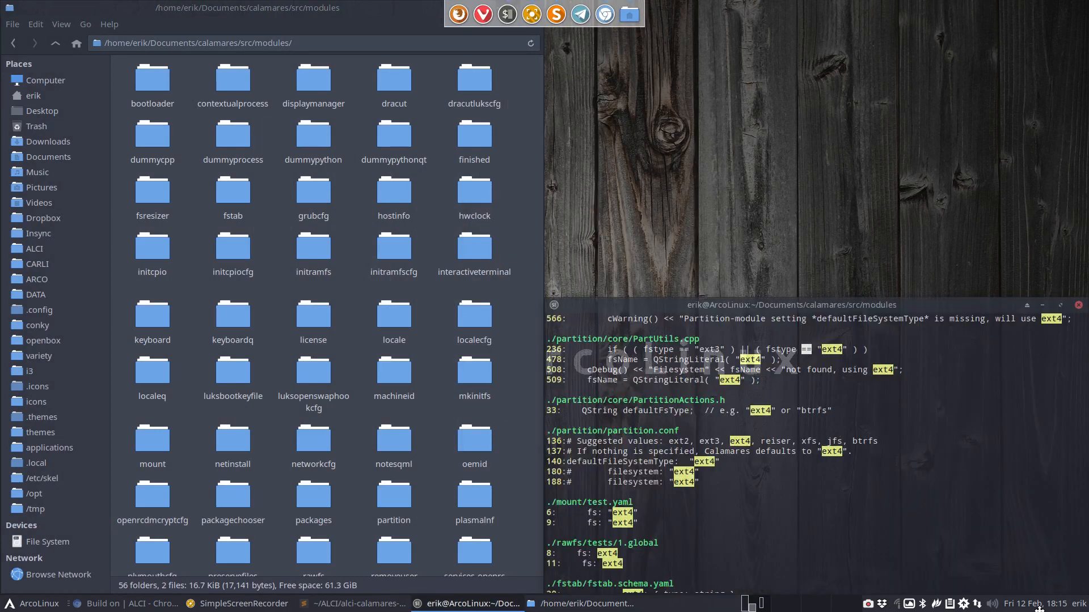
key(super+shift+Return)
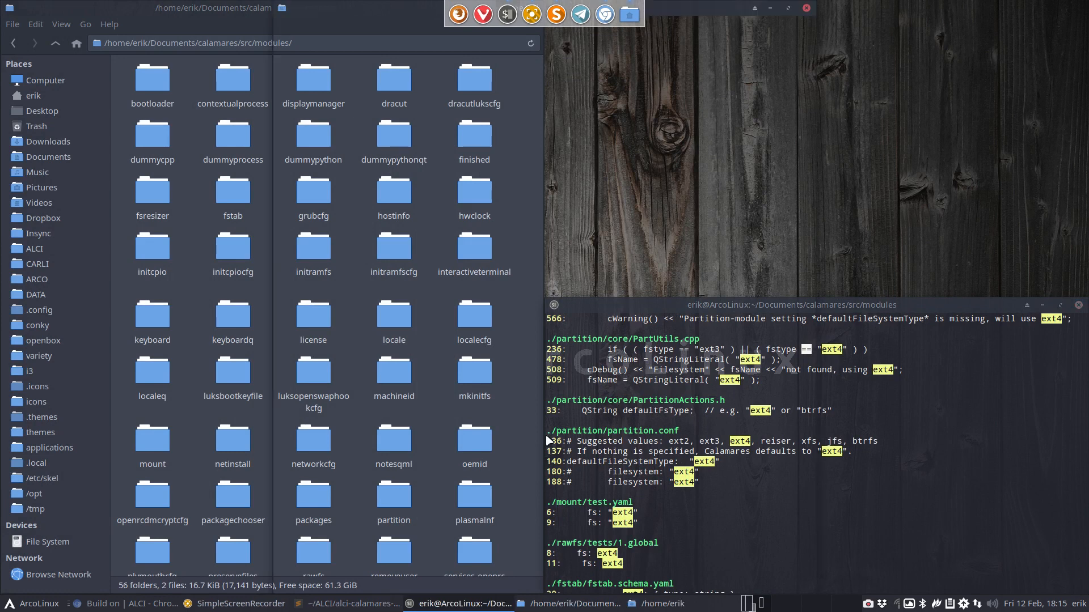
click(313, 252)
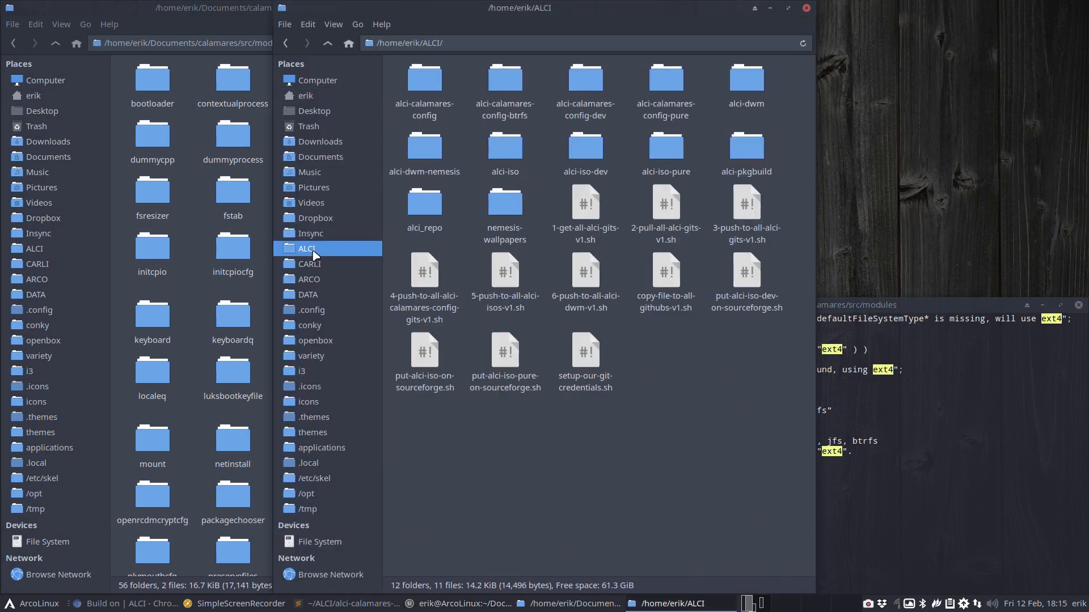
double_click(497, 95)
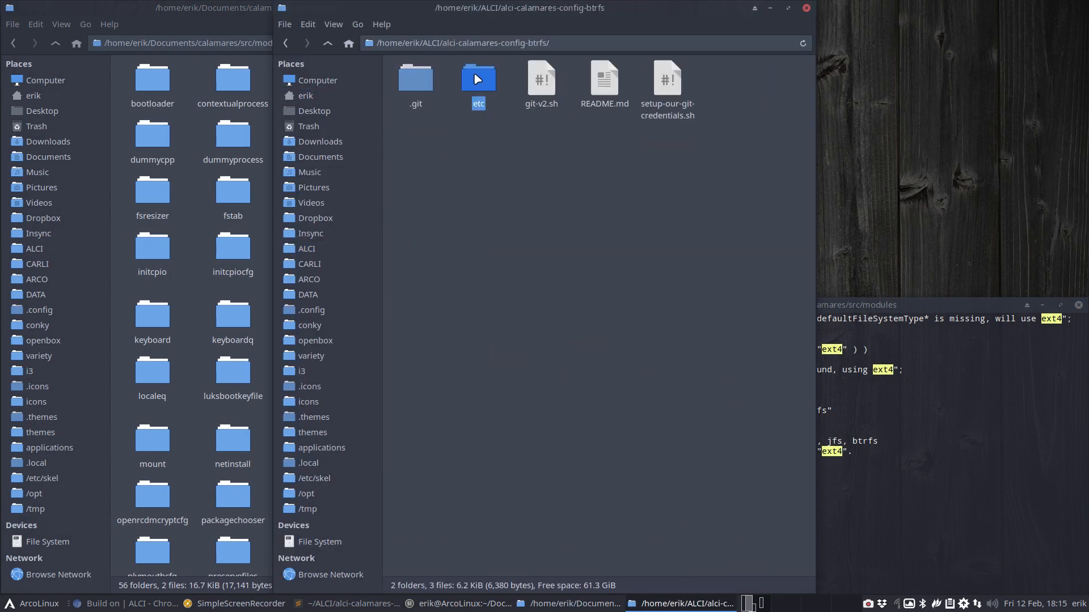
double_click(473, 83)
double_click(425, 83)
double_click(460, 80)
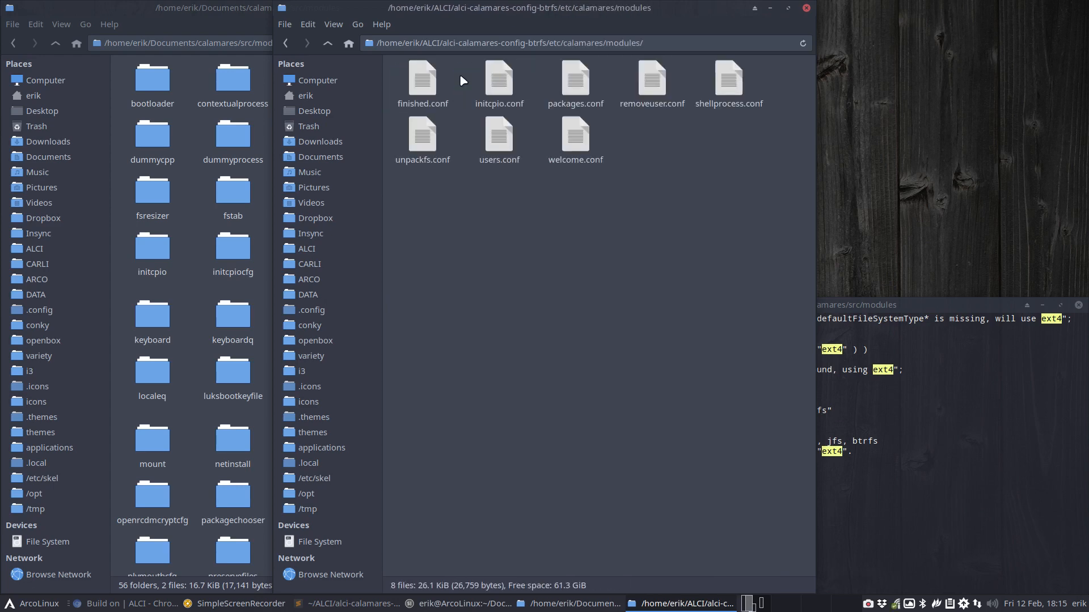
Tile the btrfs modules window top-right, then open the source partition module's README.md
drag(574, 9, 1059, 2)
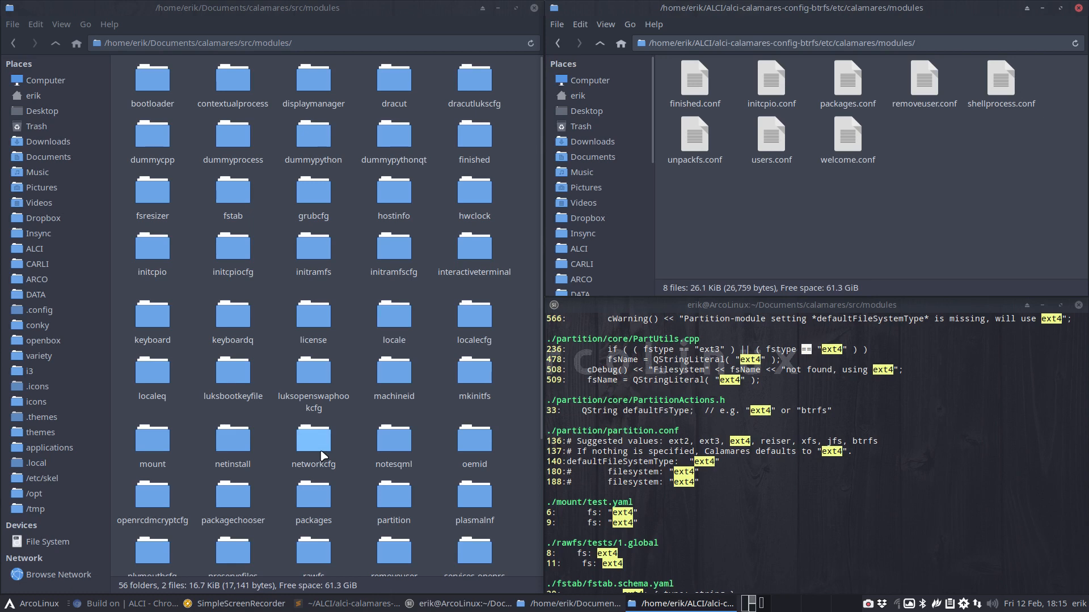
double_click(387, 504)
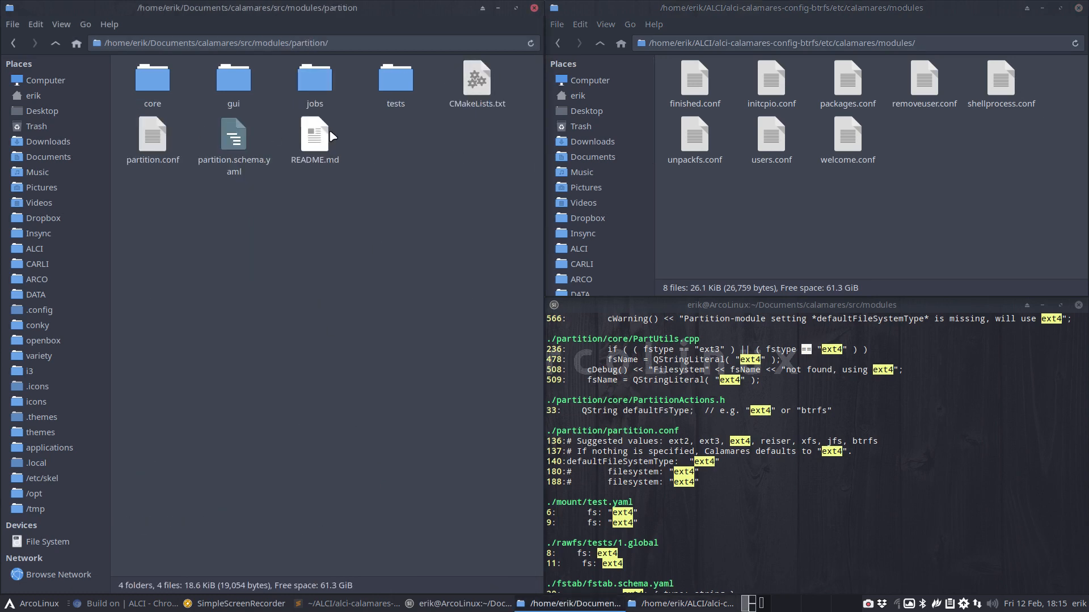
double_click(314, 136)
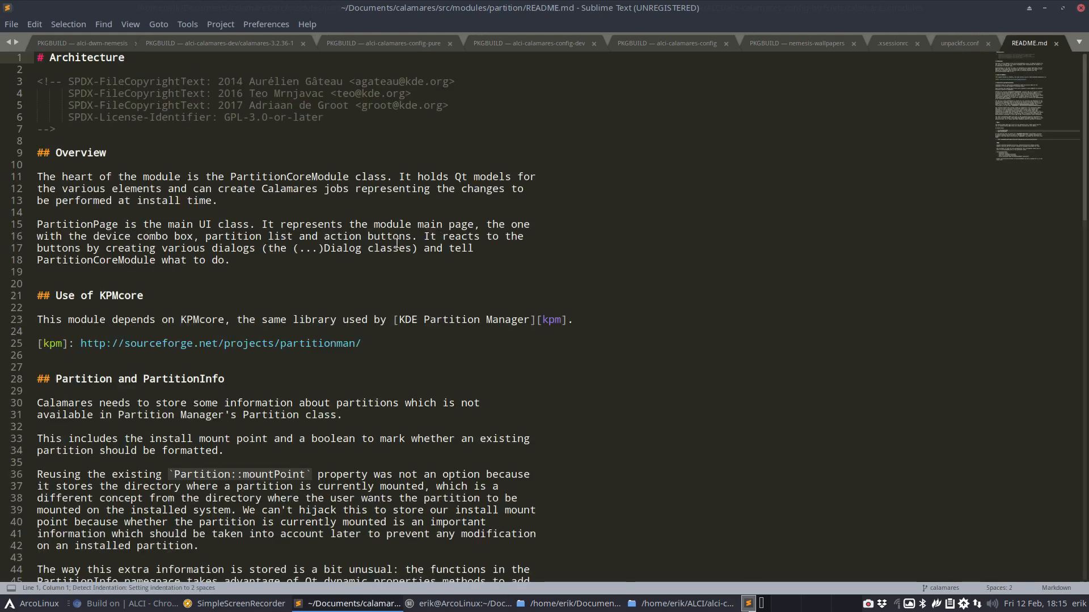
Scroll through the partition module's README.md in Sublime Text, then minimize the editor
scroll(374, 248, up, 4)
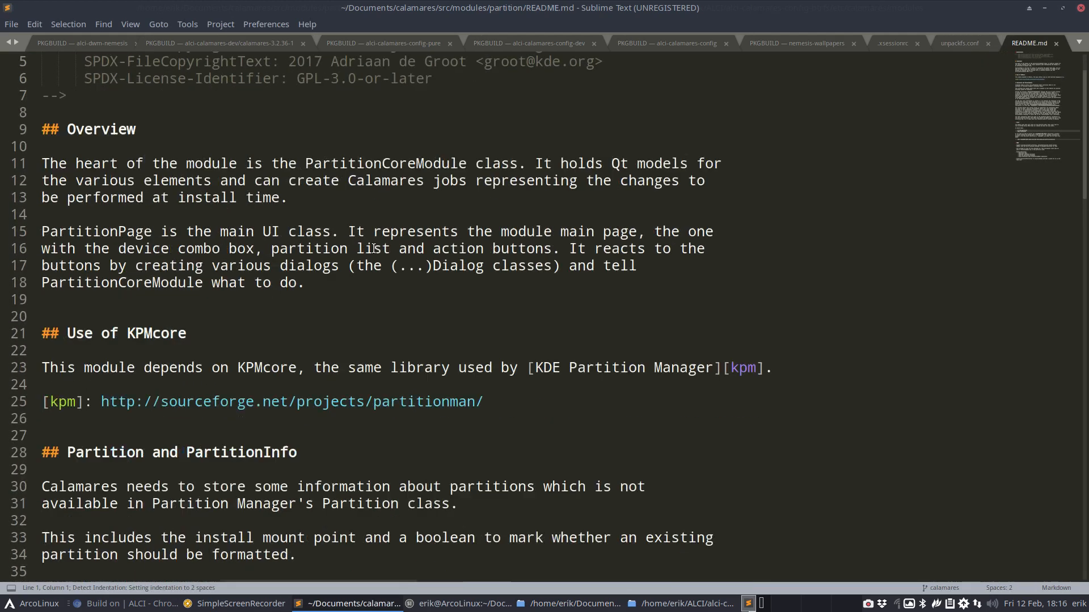
scroll(374, 248, down, 4)
scroll(374, 248, down, 3)
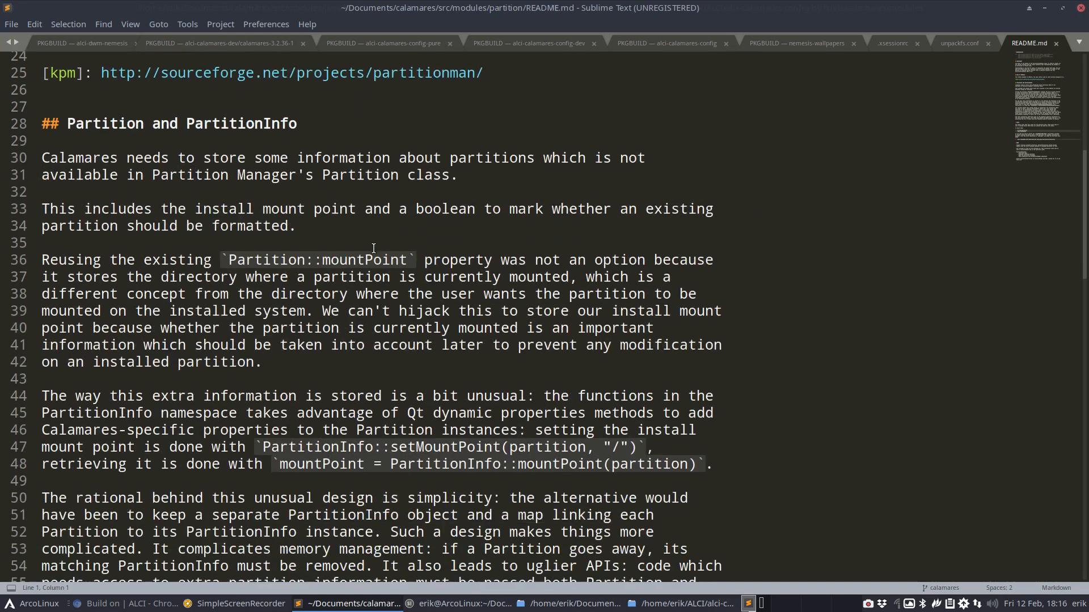
scroll(374, 248, down, 2)
scroll(373, 249, down, 3)
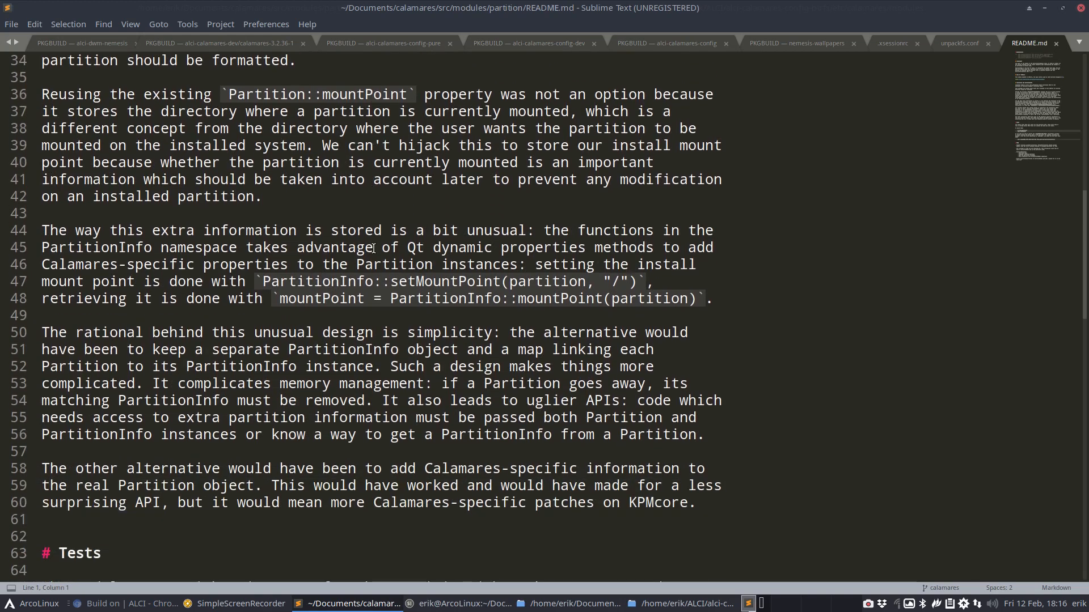
scroll(374, 248, down, 4)
scroll(374, 249, down, 7)
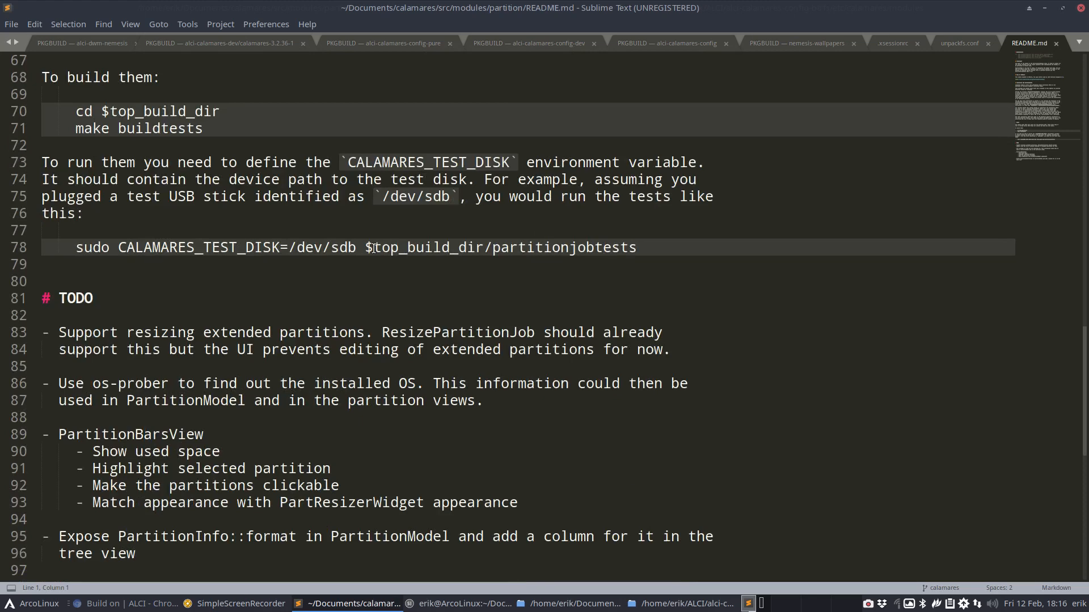
scroll(374, 249, down, 6)
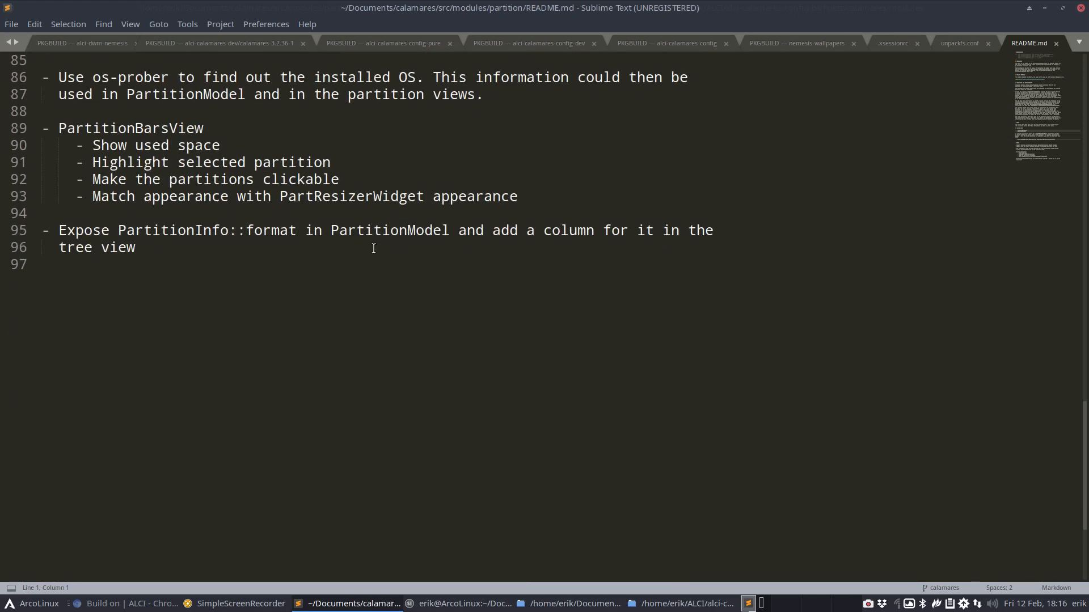
scroll(374, 248, up, 12)
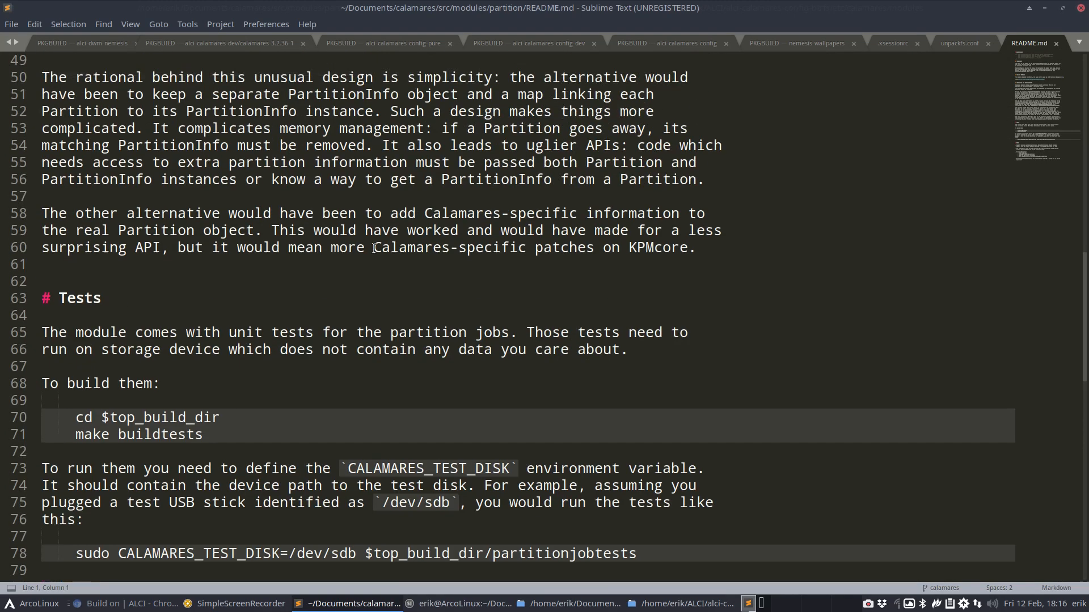
scroll(374, 248, up, 9)
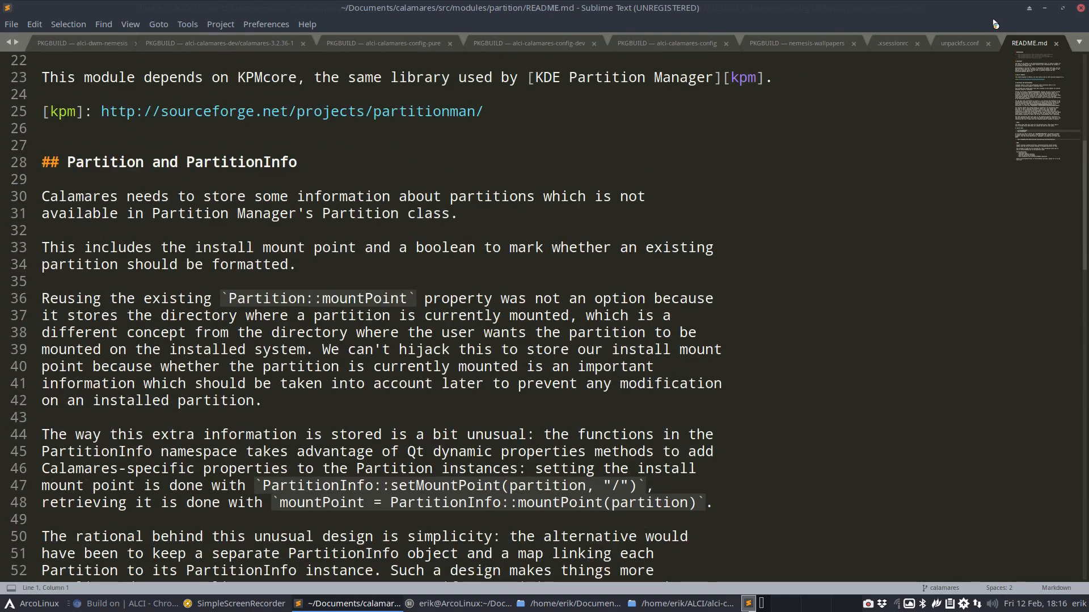
click(1044, 8)
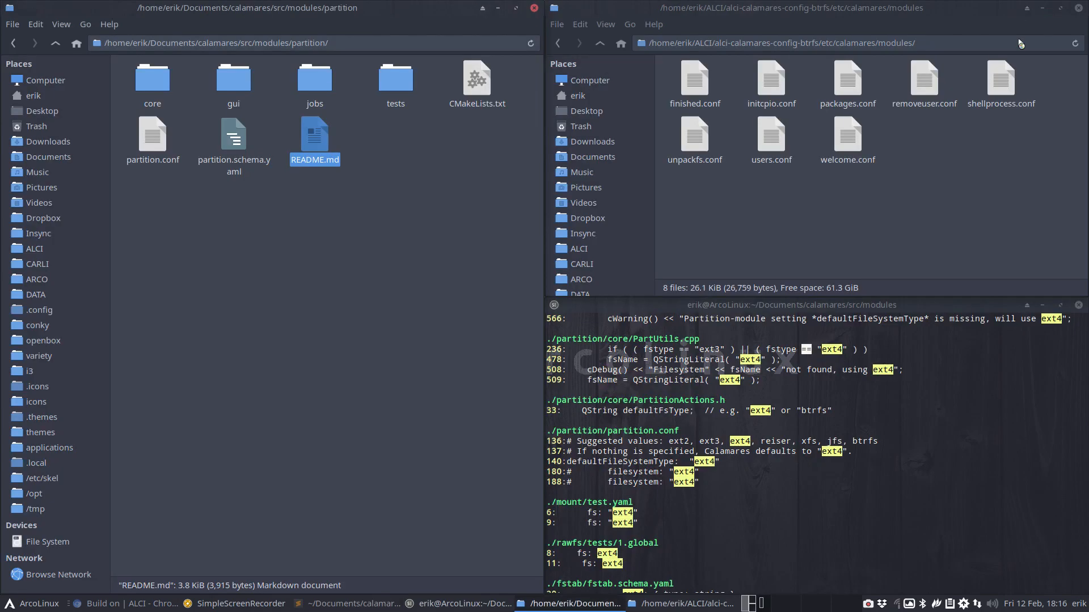
Open the source partition.conf with Perl highlighting and go to defaultFileSystemType on line 140
double_click(164, 147)
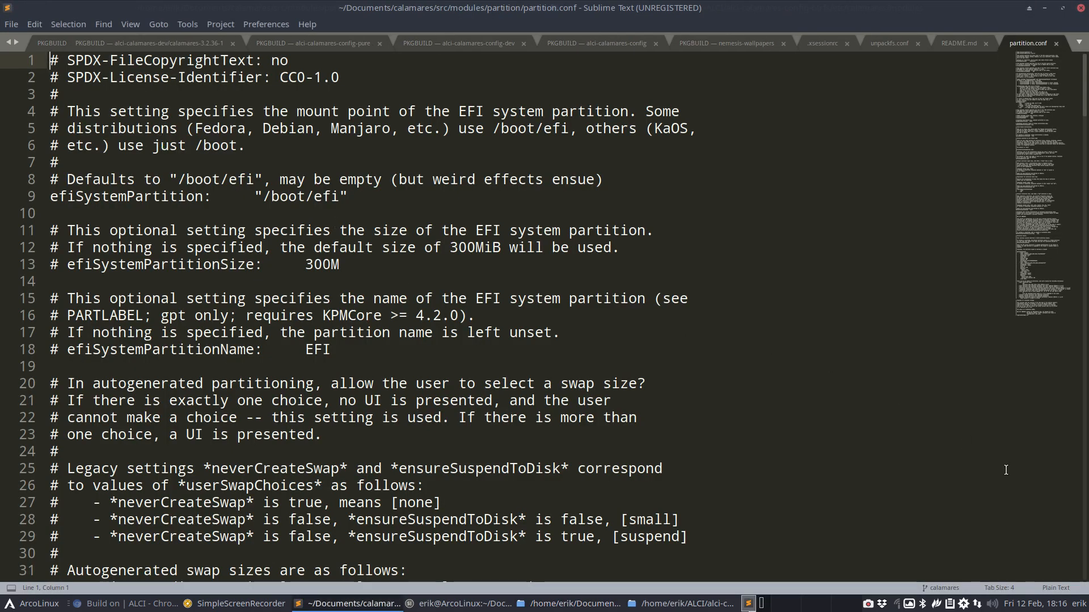
click(1055, 588)
scroll(959, 559, down, 2)
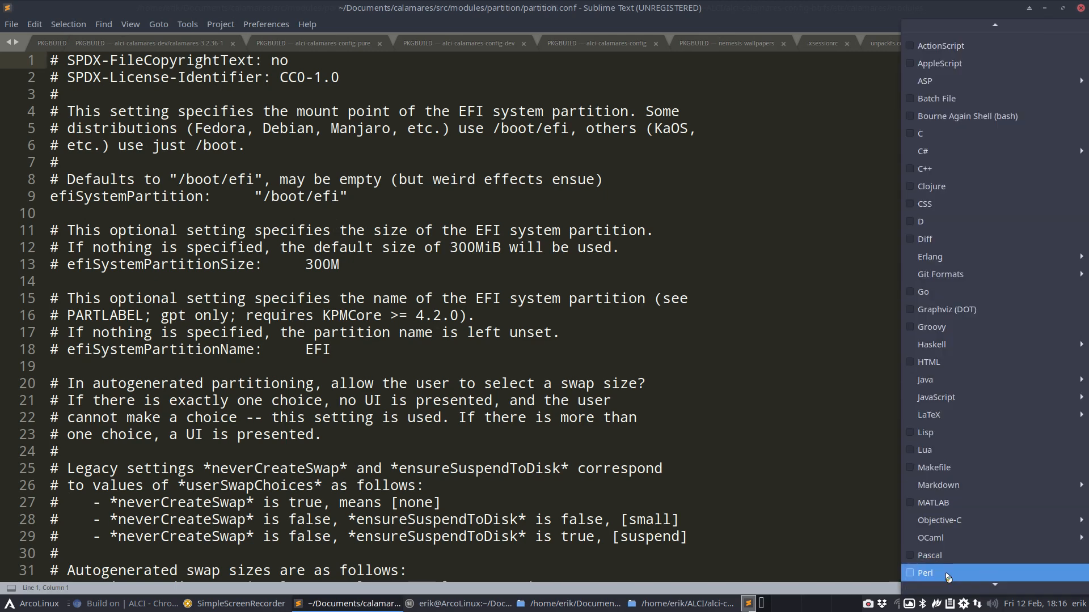
click(949, 574)
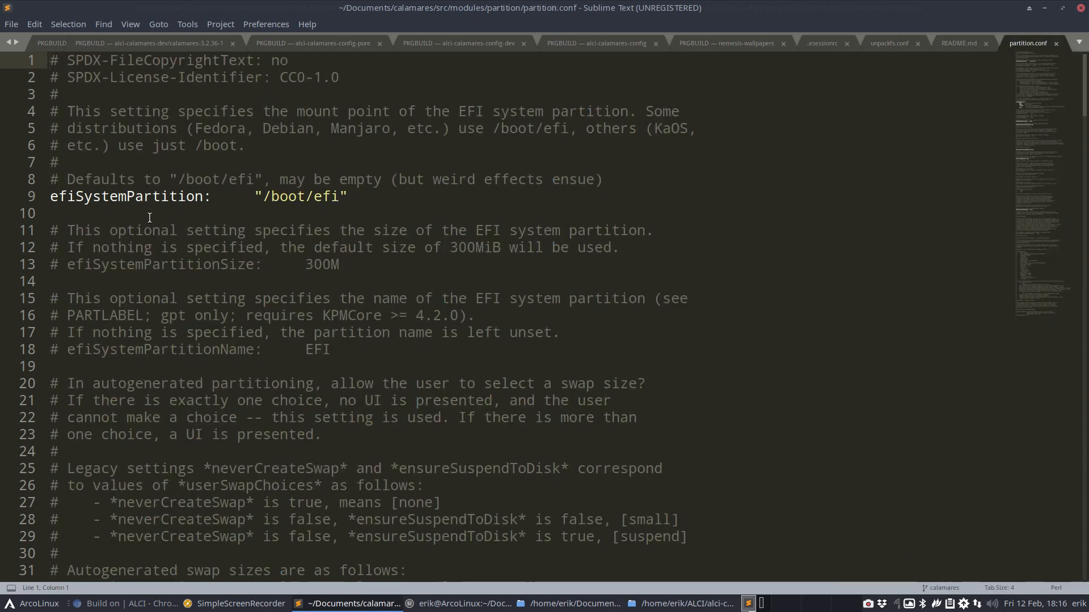
scroll(149, 218, down, 10)
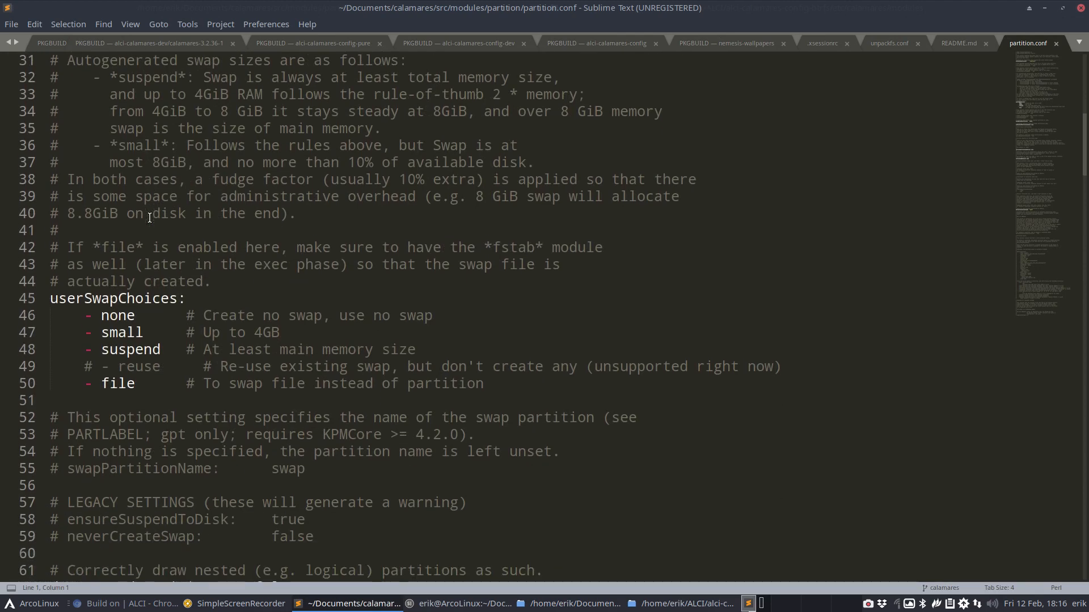
scroll(149, 218, down, 9)
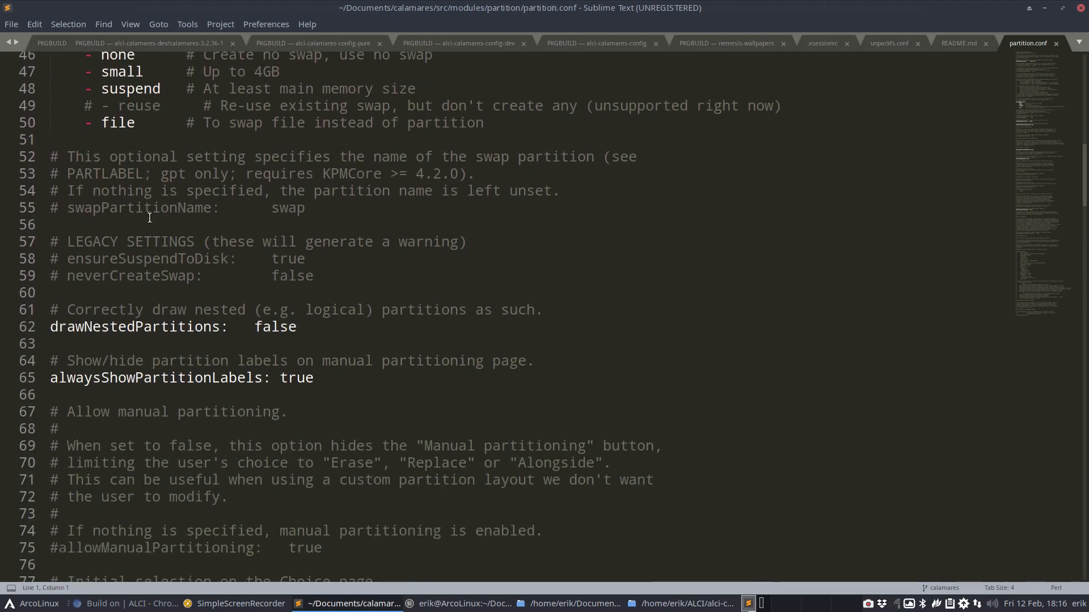
scroll(149, 218, down, 7)
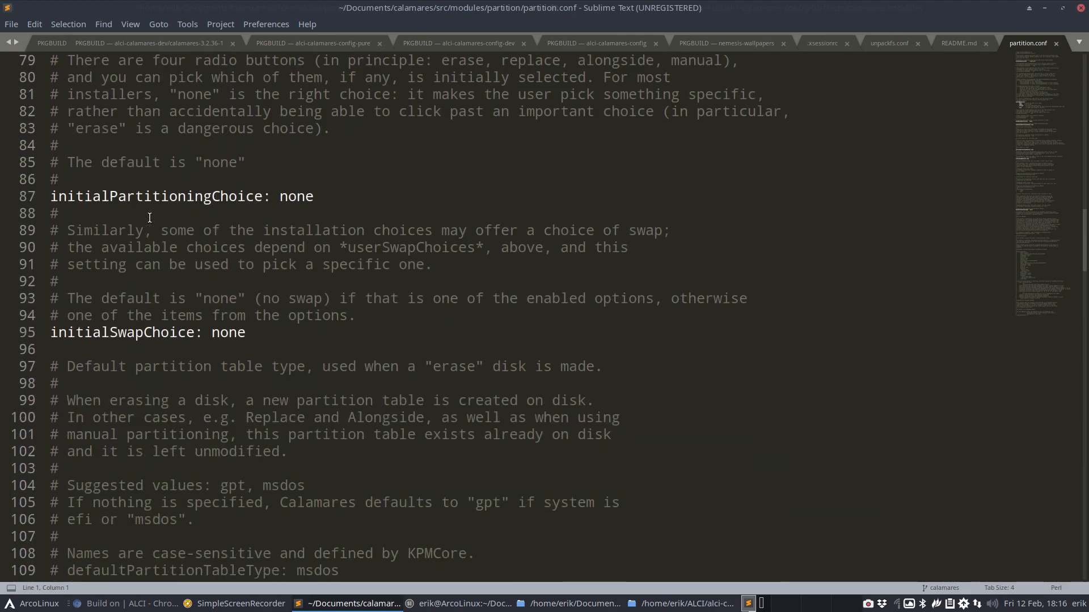
scroll(150, 218, down, 5)
scroll(150, 218, down, 12)
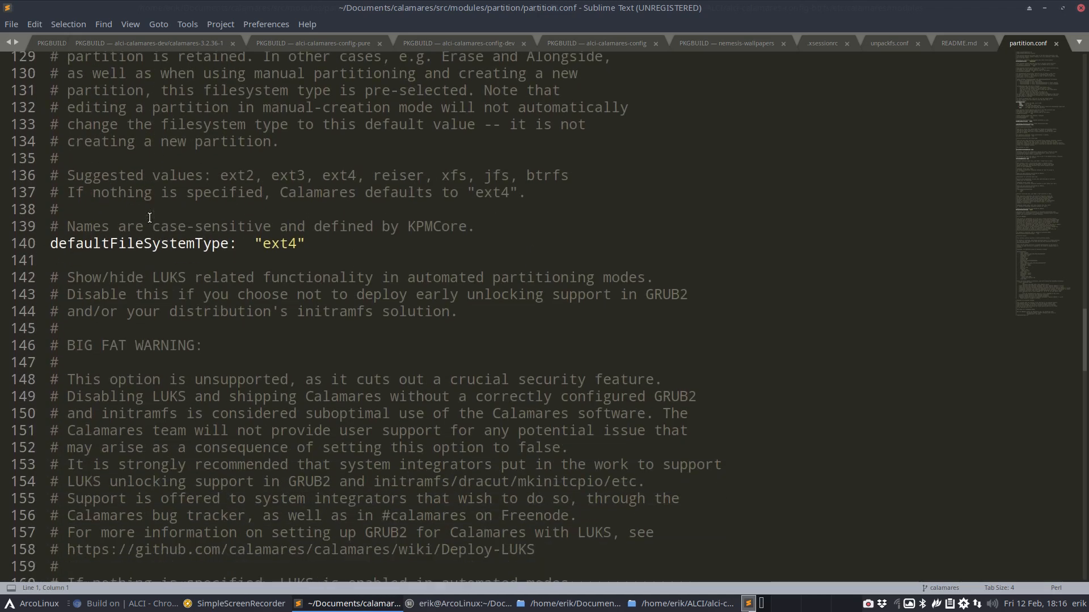
click(136, 230)
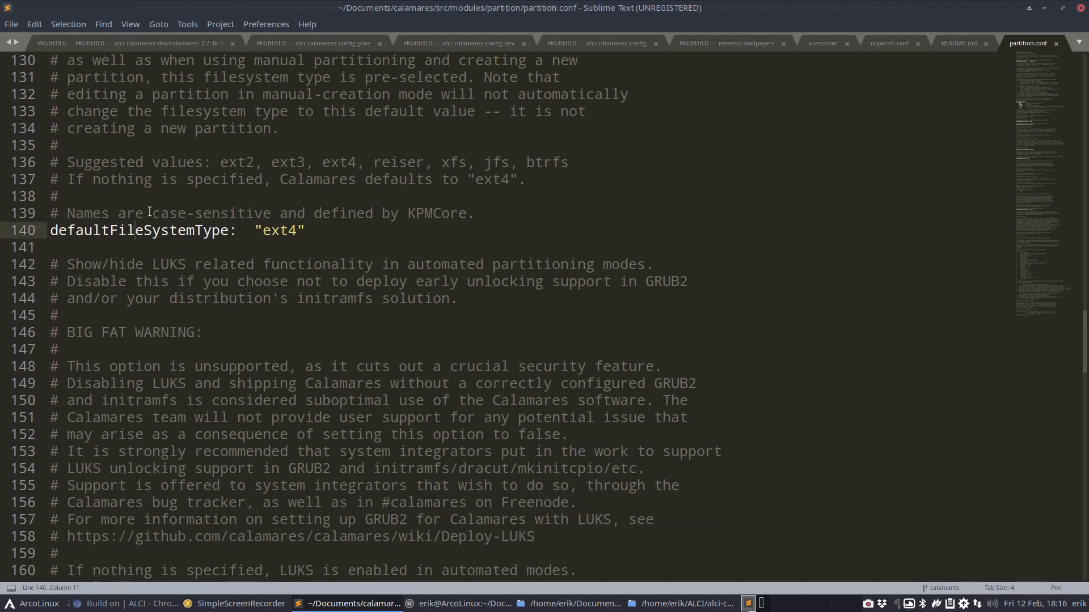
Review the suggested filesystem values (ext2 through btrfs) and the current ext4 default
double_click(232, 164)
click(302, 165)
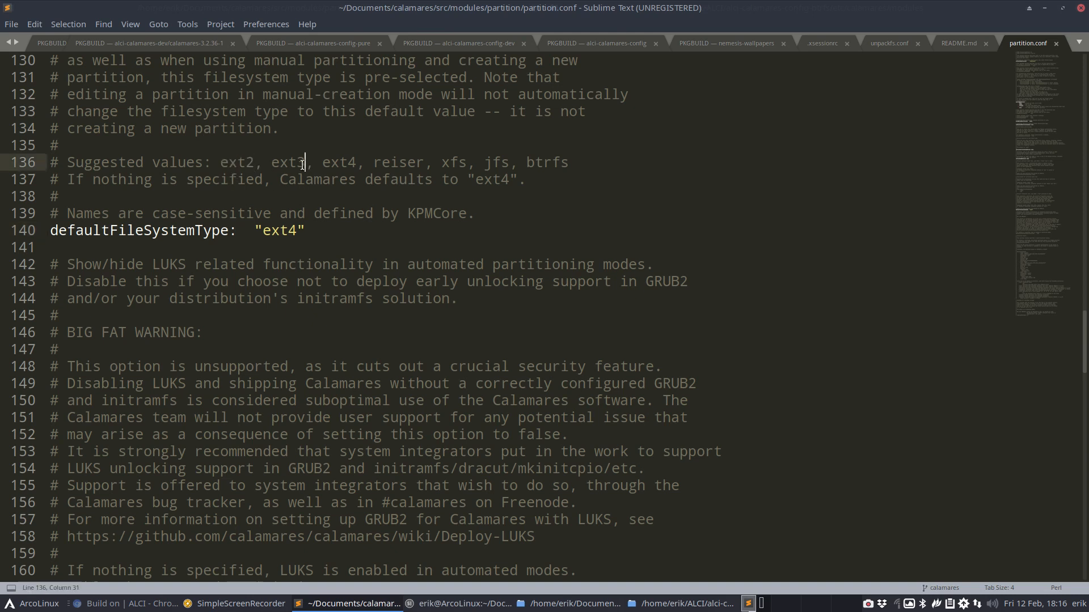
double_click(303, 165)
double_click(342, 163)
click(365, 163)
click(432, 162)
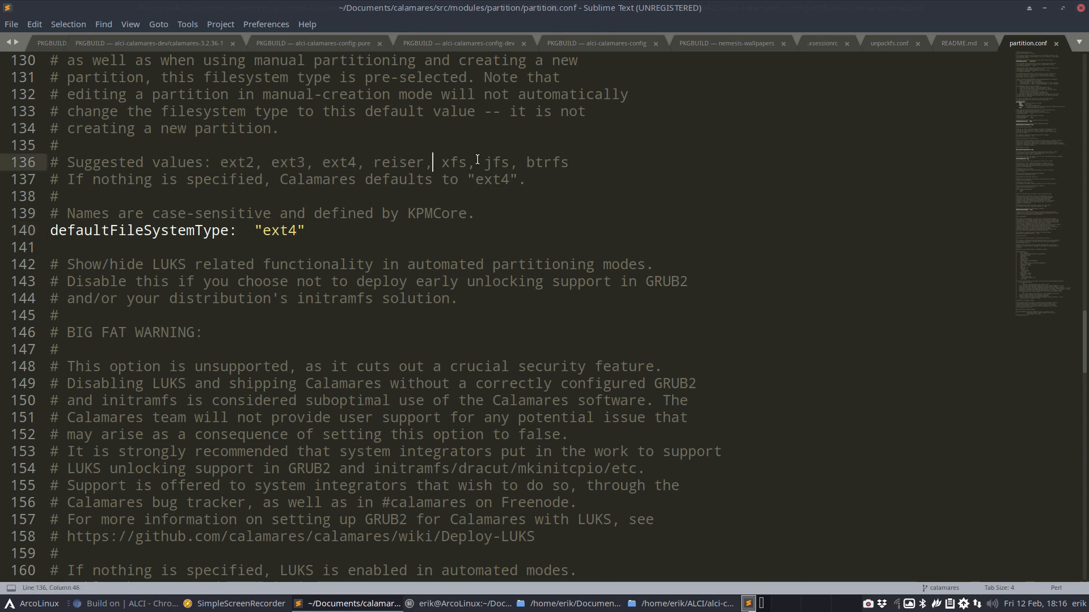
click(476, 162)
click(534, 163)
double_click(539, 163)
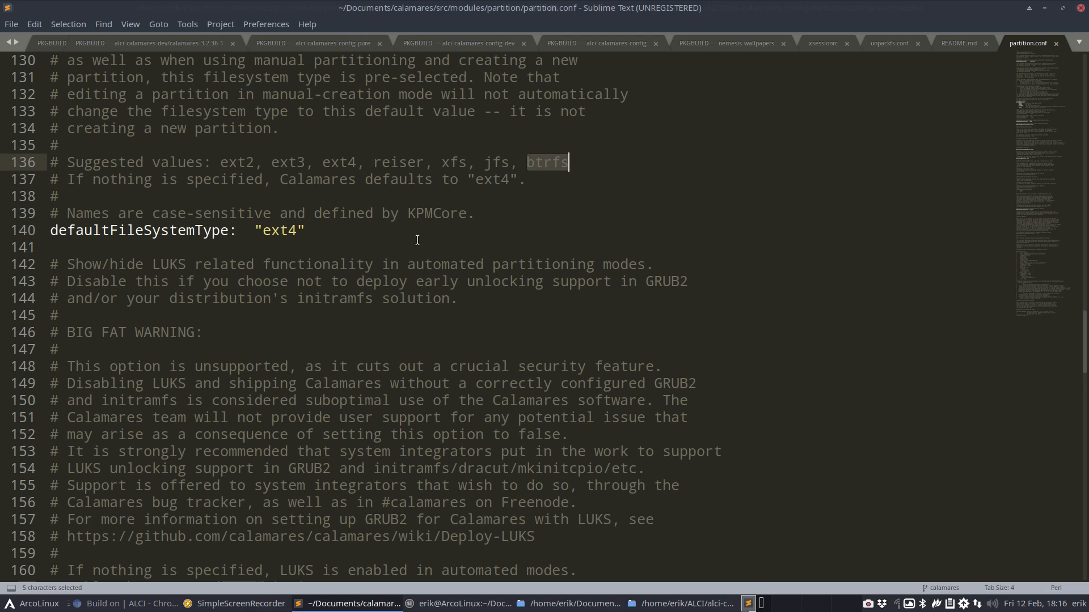
click(284, 234)
double_click(285, 234)
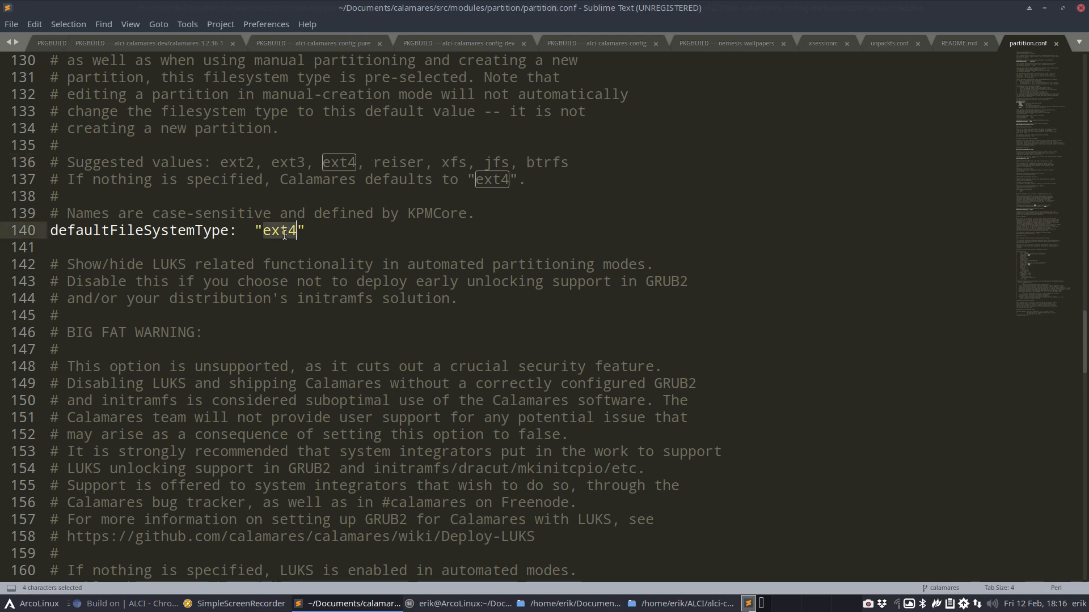
Close the editor, copy partition.conf into the btrfs config's modules folder, and open the copy
click(1080, 7)
click(292, 209)
click(148, 131)
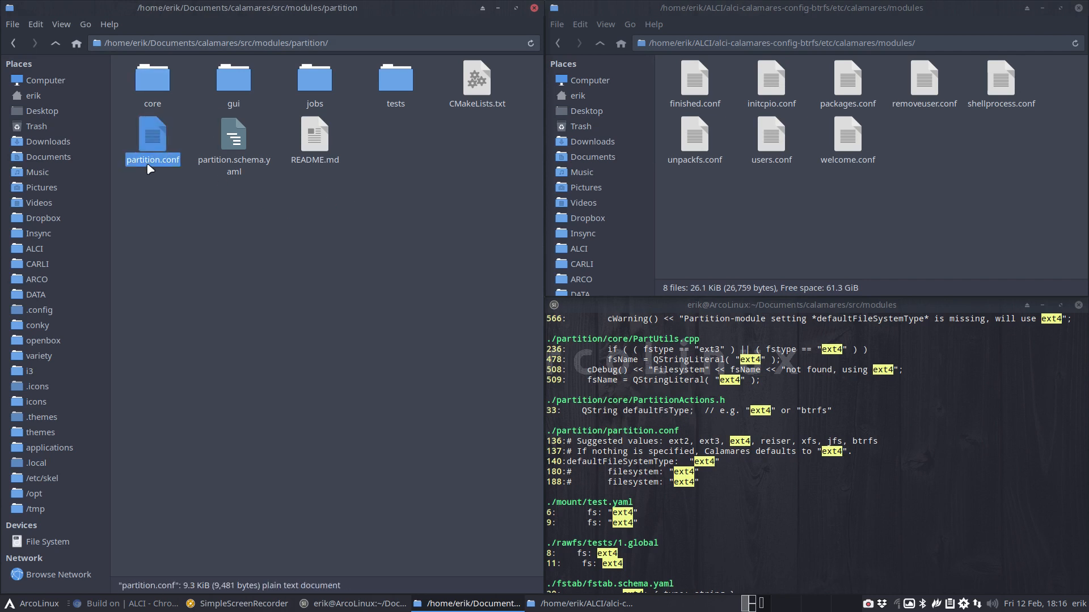
drag(150, 169, 744, 206)
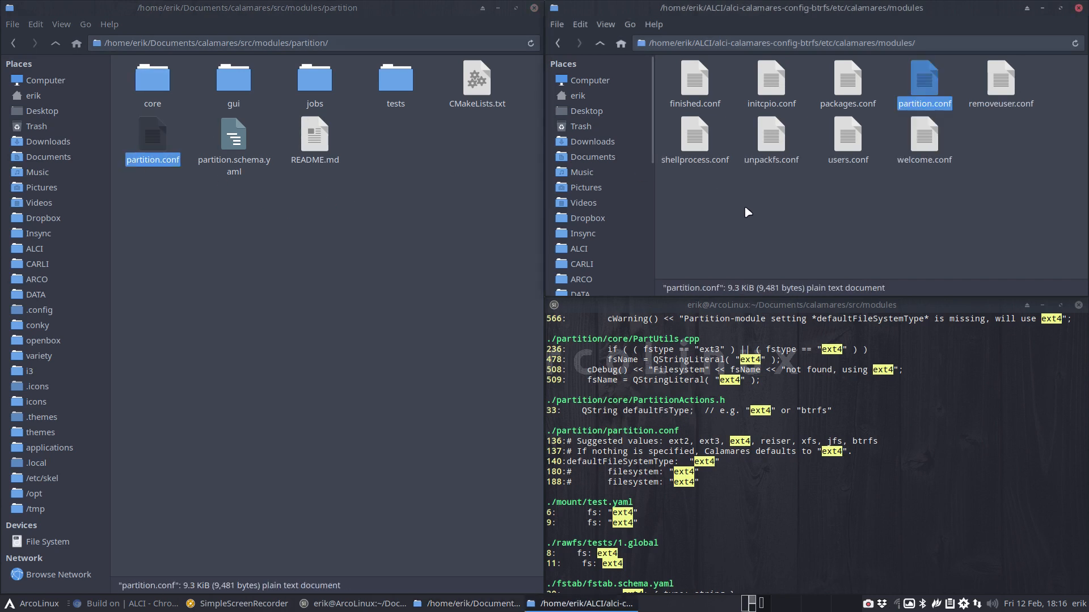
double_click(923, 83)
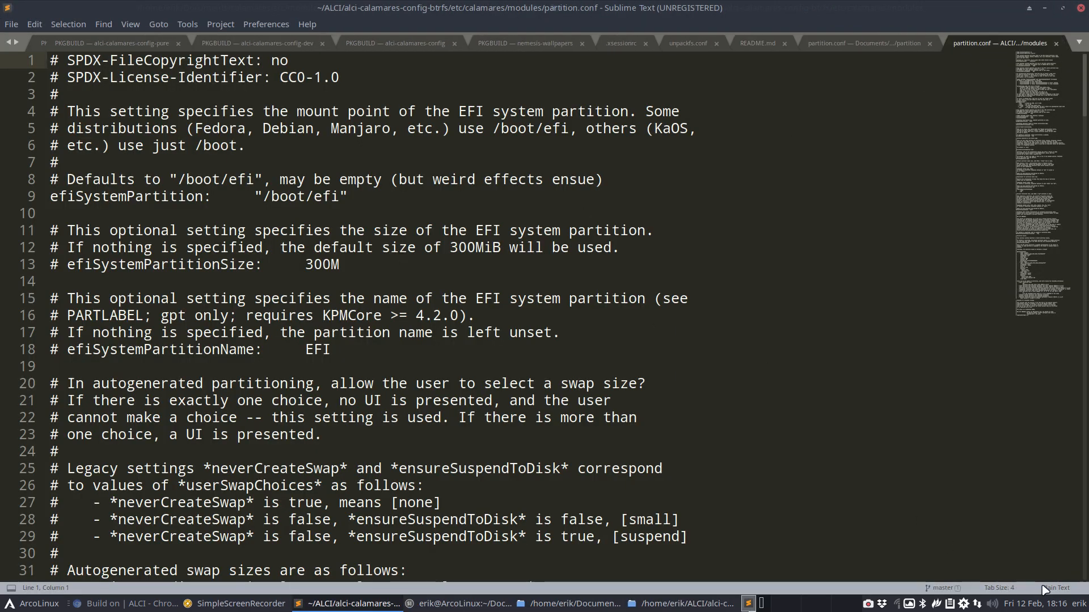
Apply Perl syntax highlighting to the copied partition.conf and scroll to line 140
click(1044, 588)
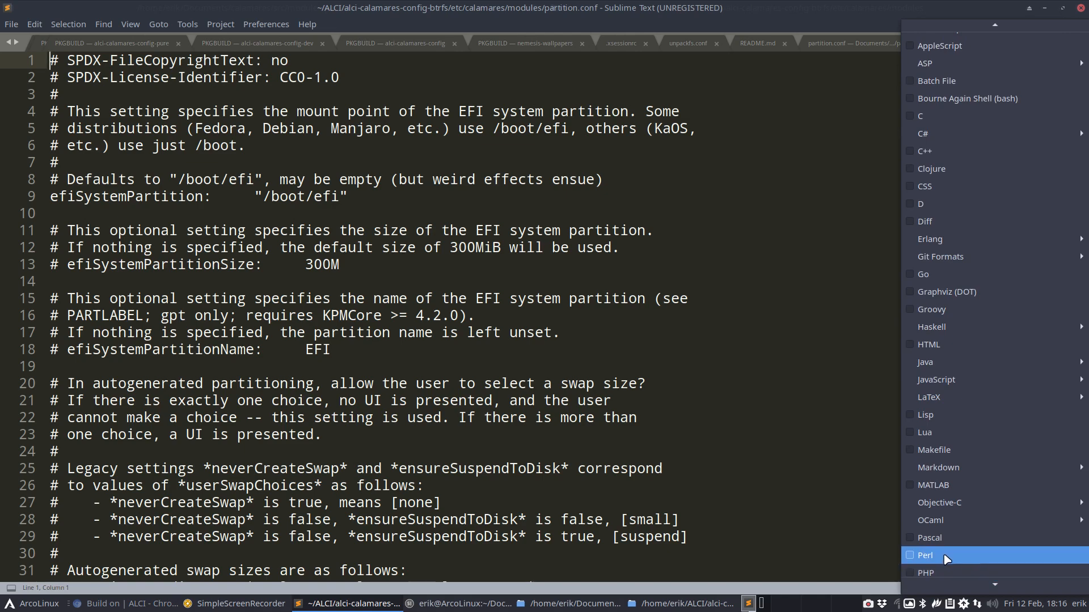
click(948, 557)
scroll(386, 476, down, 20)
scroll(385, 470, up, 3)
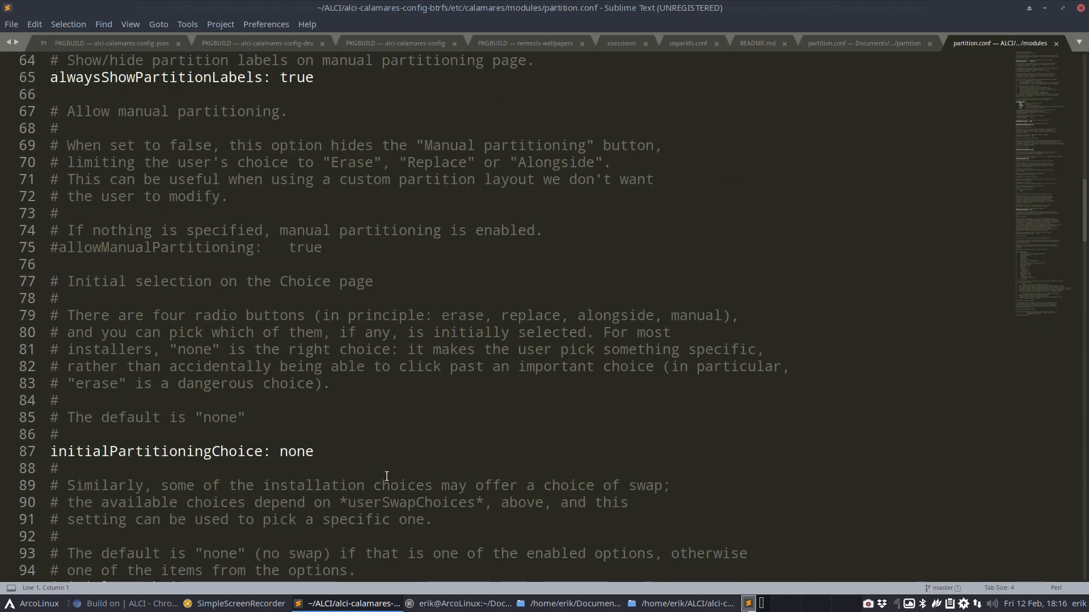
scroll(379, 454, down, 18)
scroll(375, 450, down, 1)
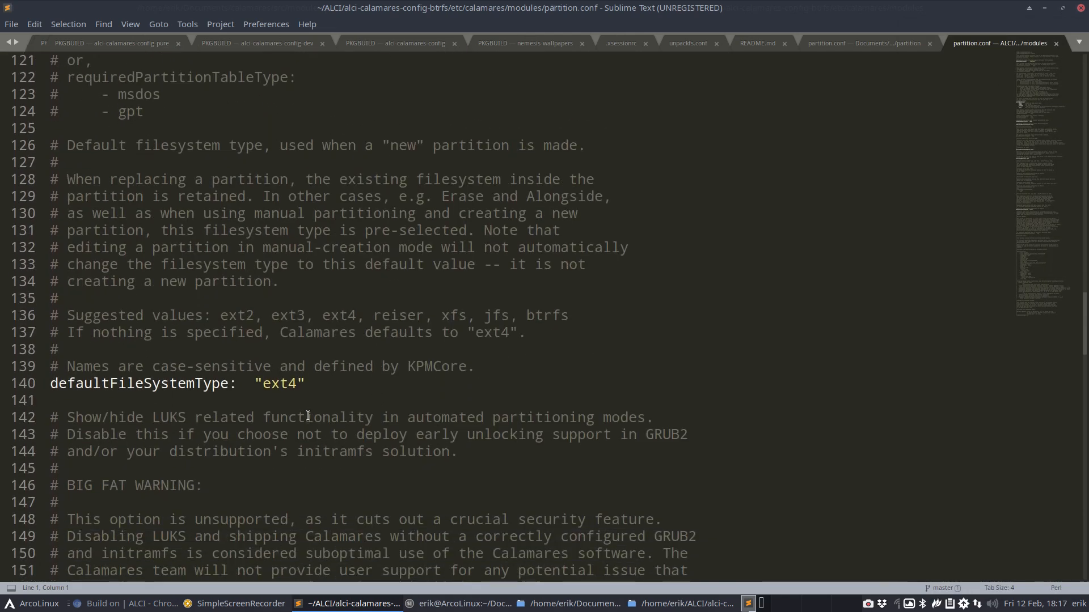
Replace the ext4 default with btrfs on line 140, save, and close the editor
double_click(282, 384)
text(btrfs)
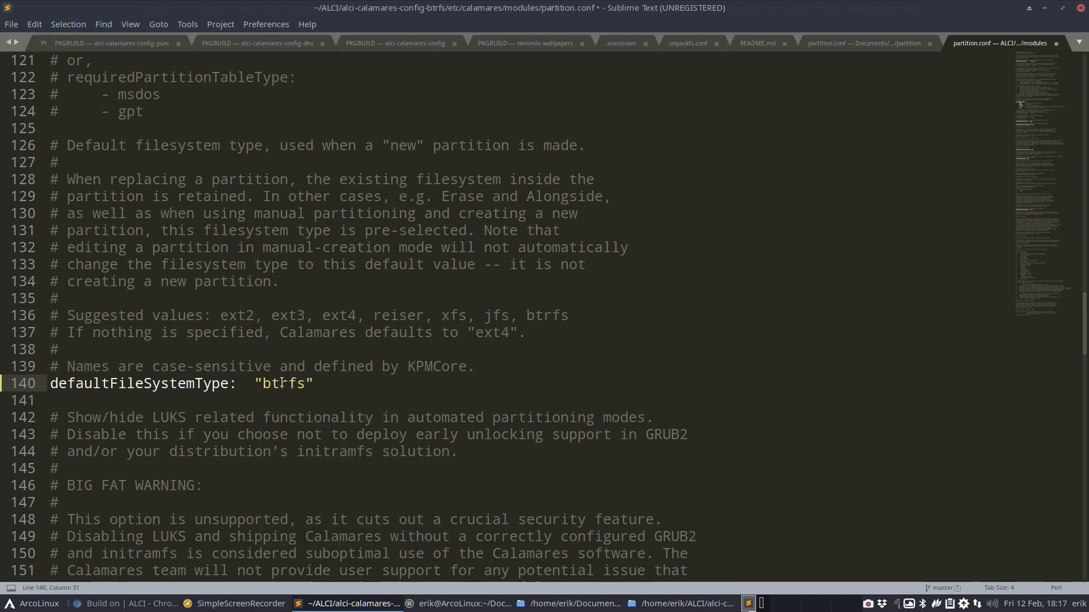
double_click(529, 317)
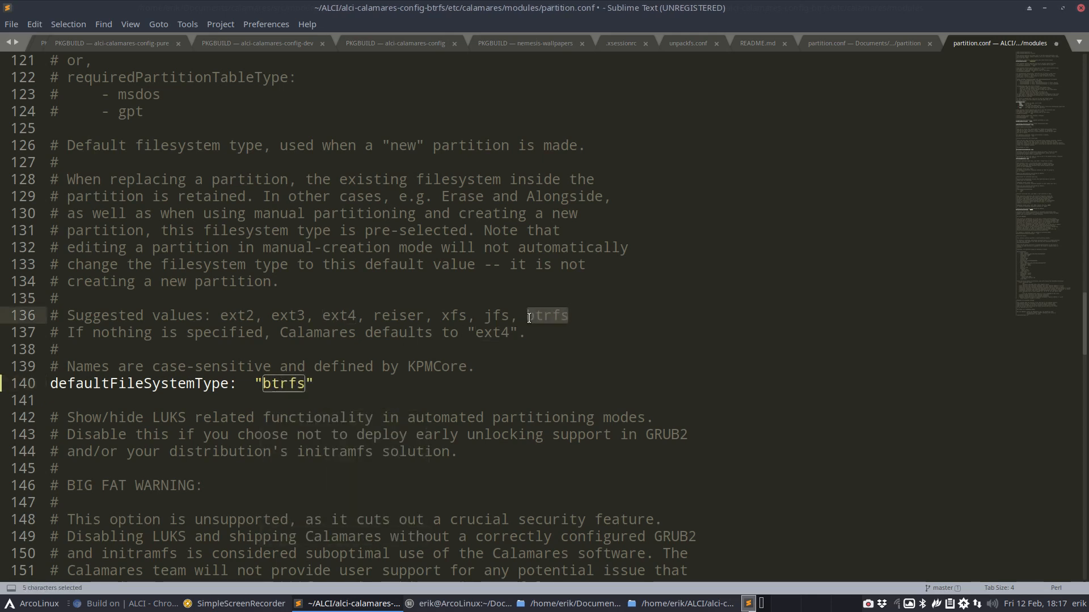
key(ctrl+s)
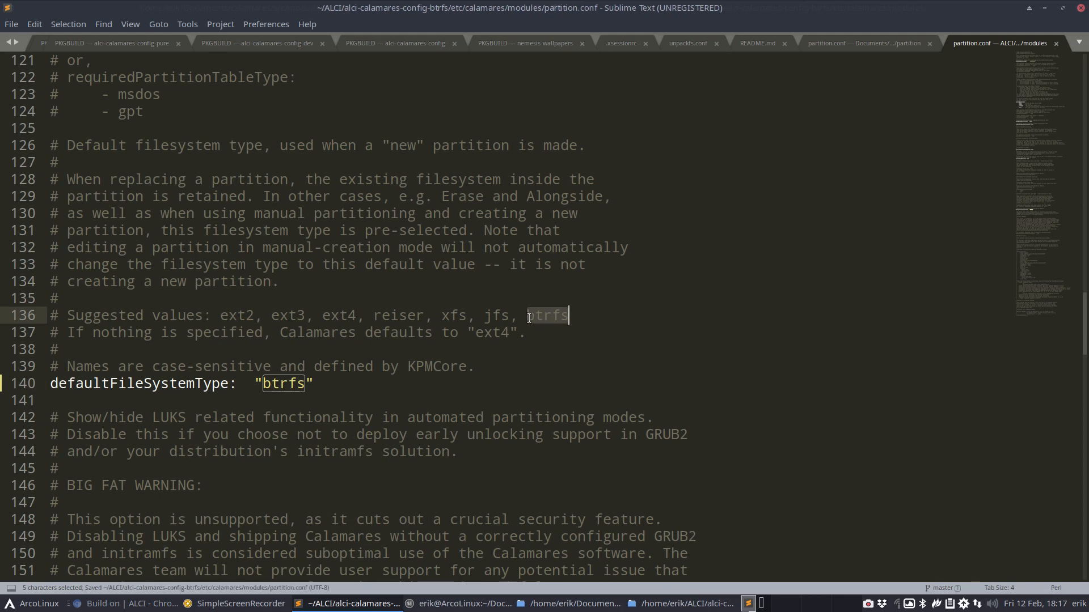
click(1081, 9)
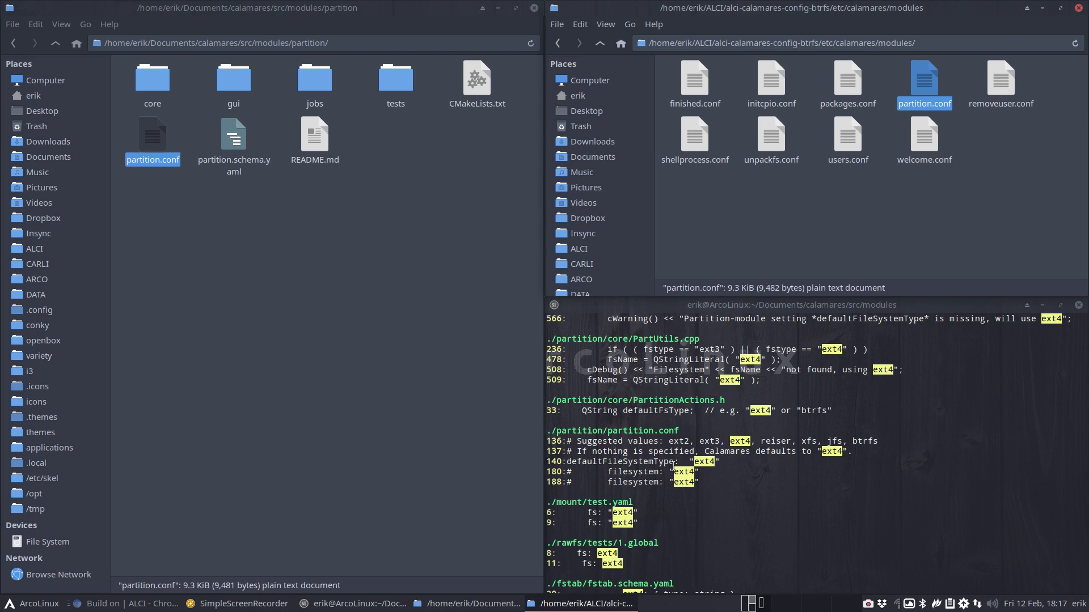
scroll(601, 560, down, 2)
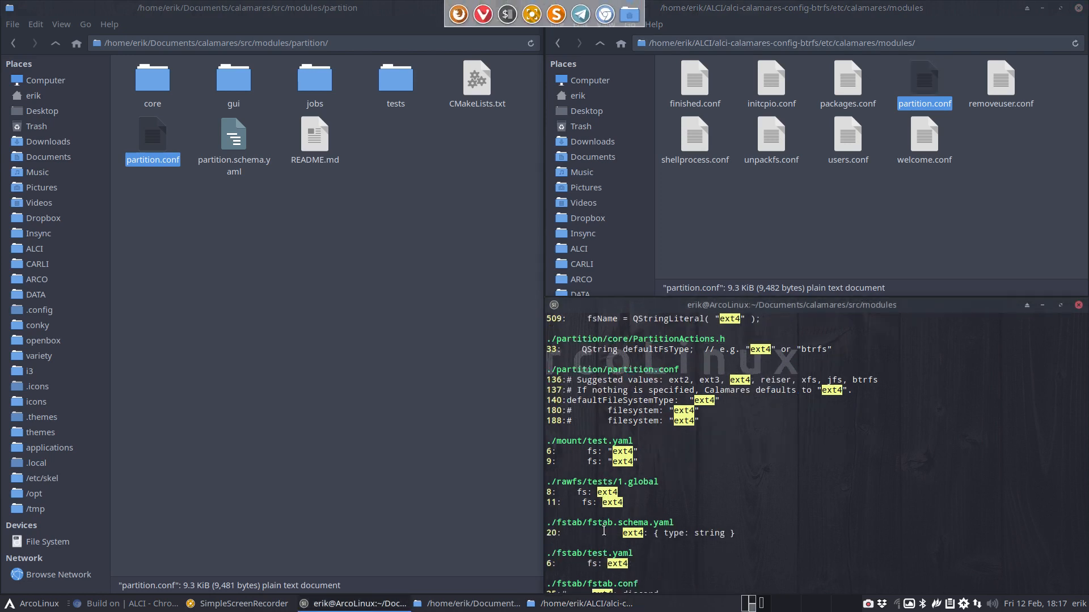
scroll(604, 532, down, 1)
double_click(636, 502)
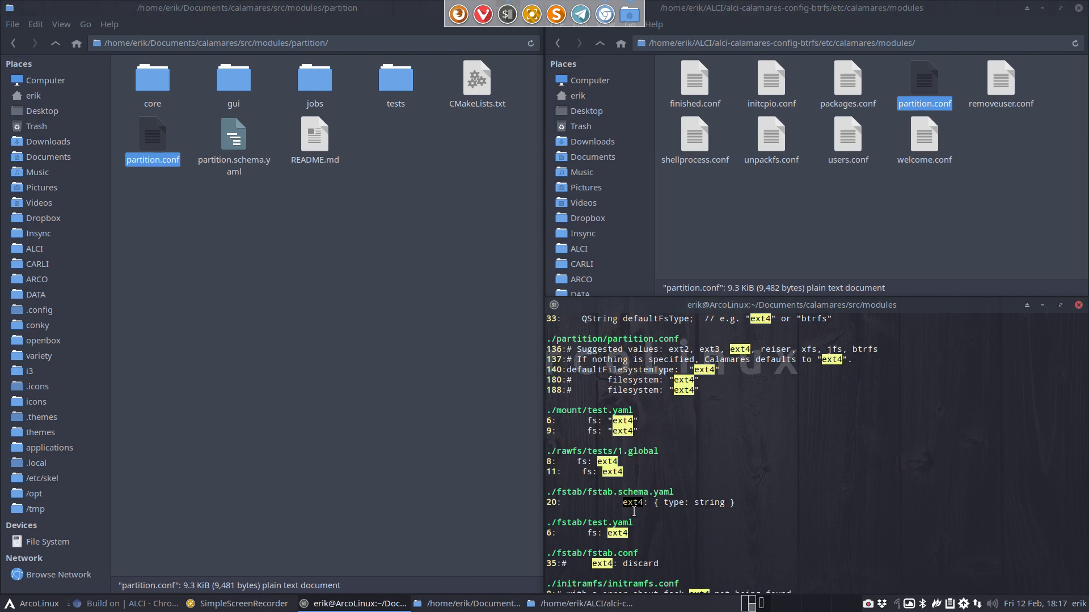
click(750, 192)
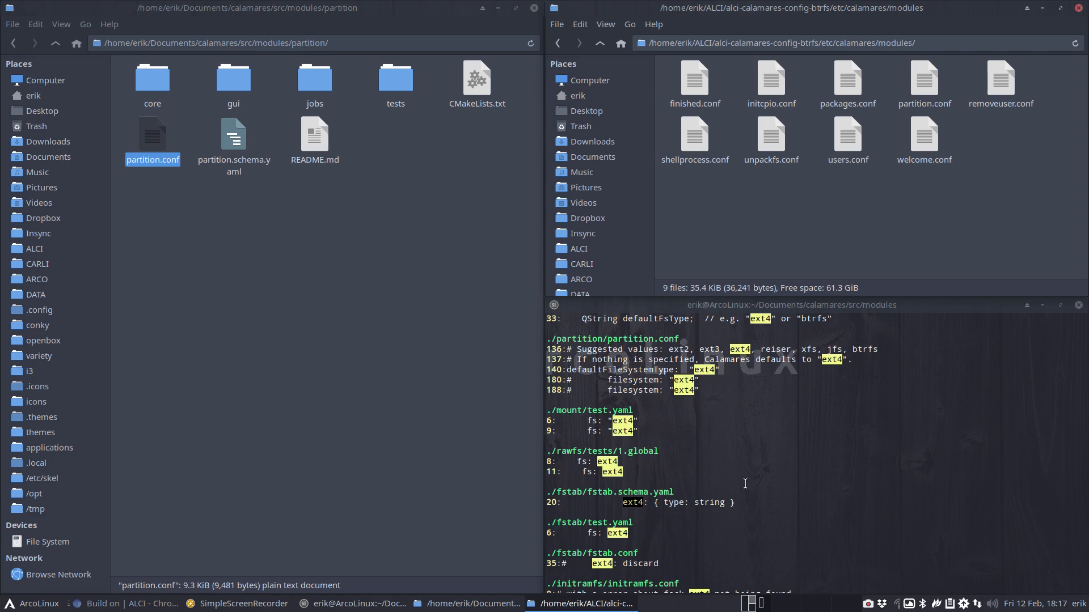
scroll(745, 483, up, 7)
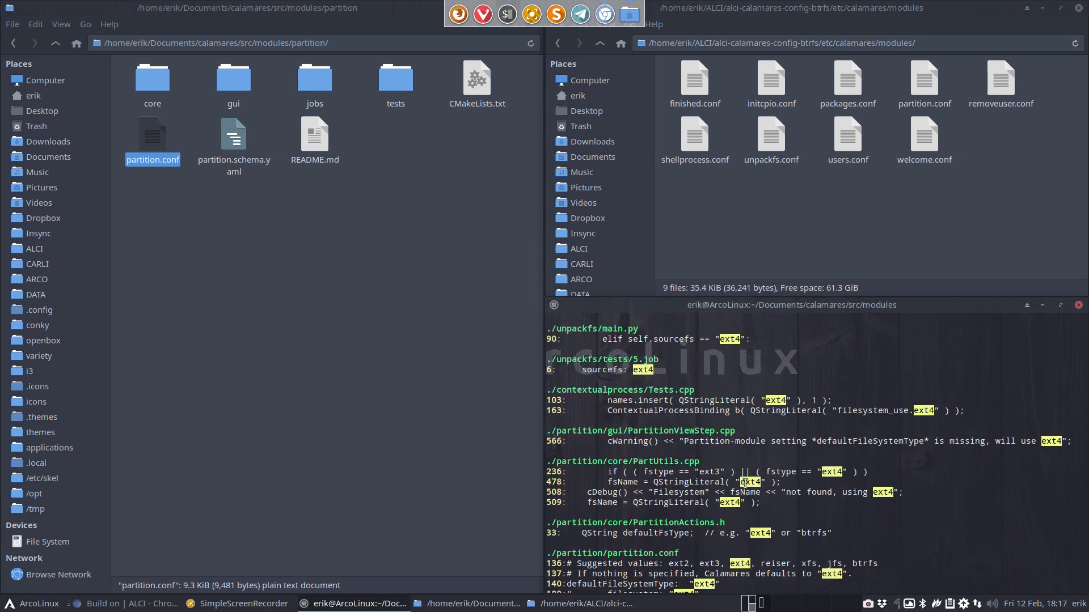
scroll(745, 482, up, 4)
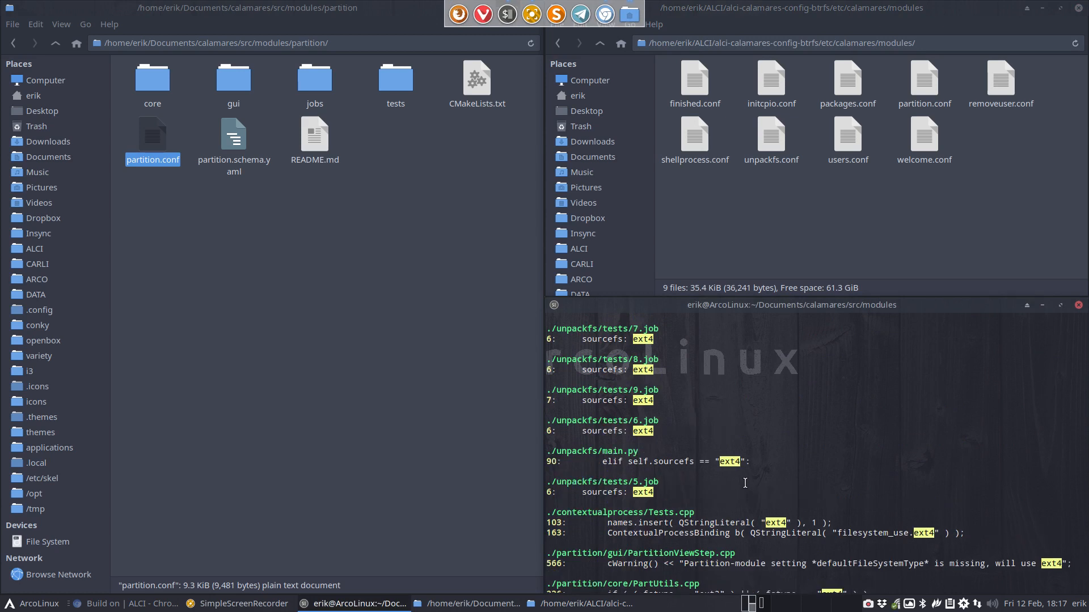
scroll(745, 482, up, 6)
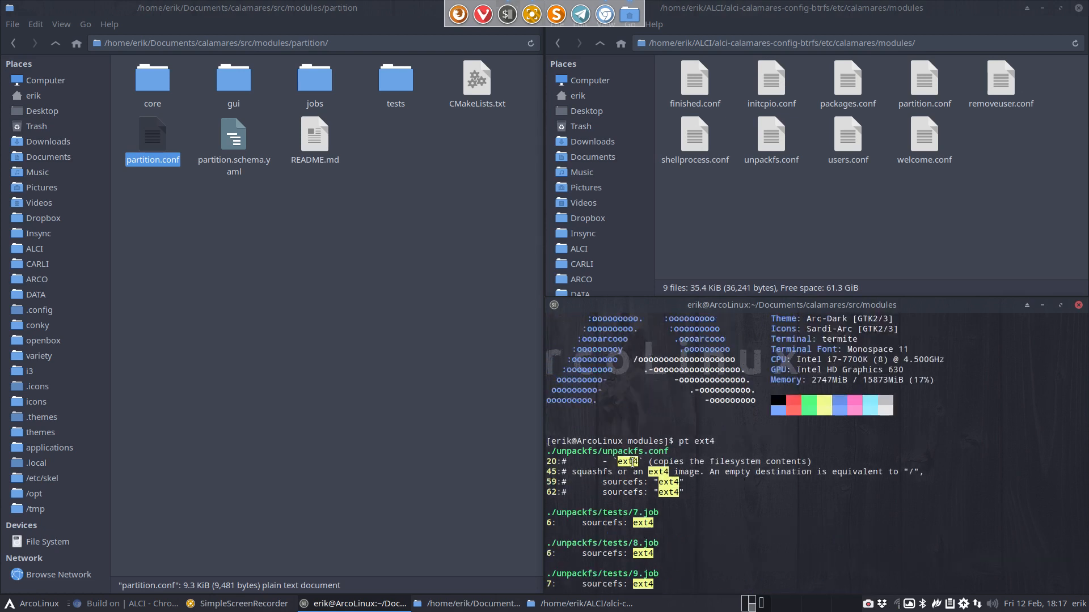
scroll(613, 520, down, 8)
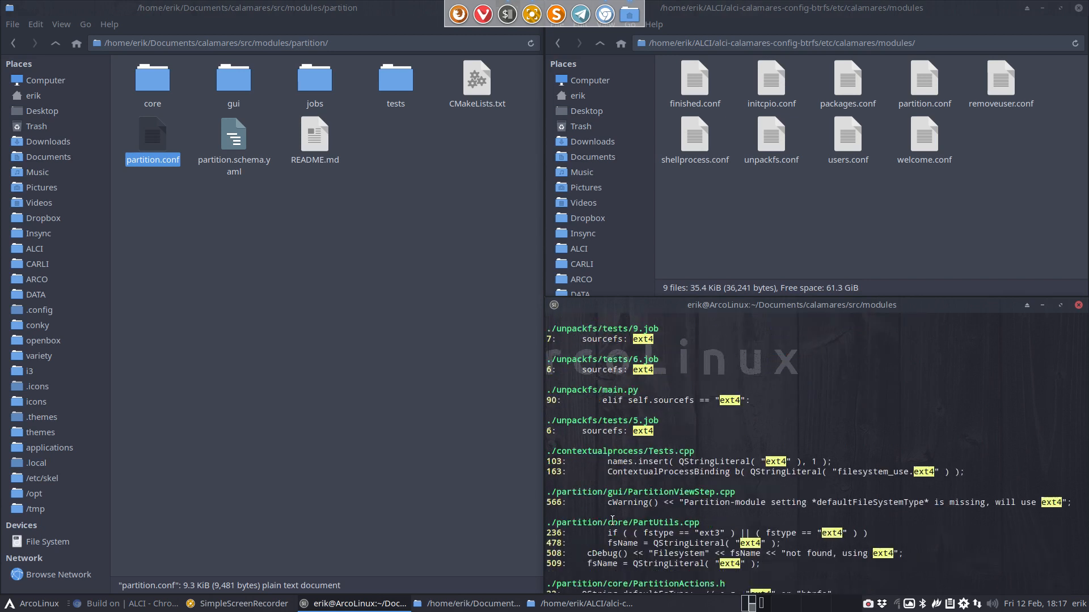
scroll(613, 520, down, 8)
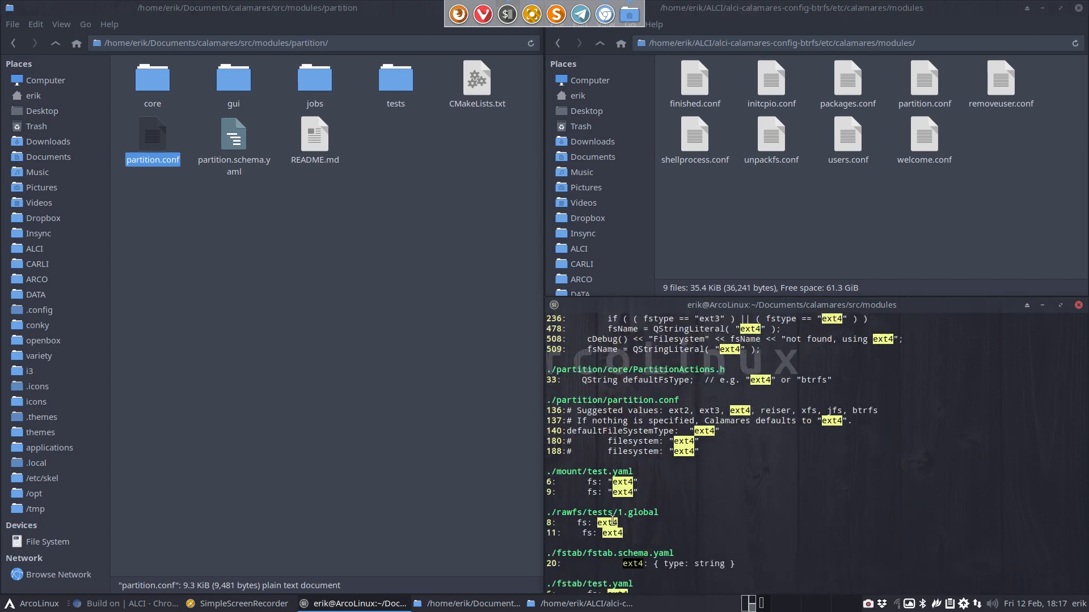
scroll(613, 520, down, 2)
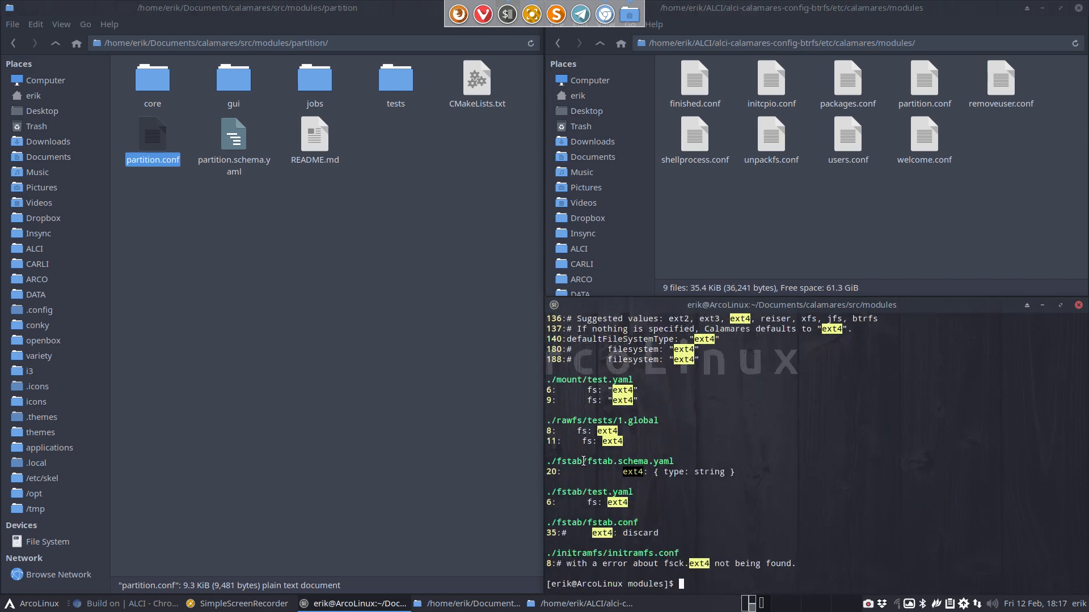
click(263, 396)
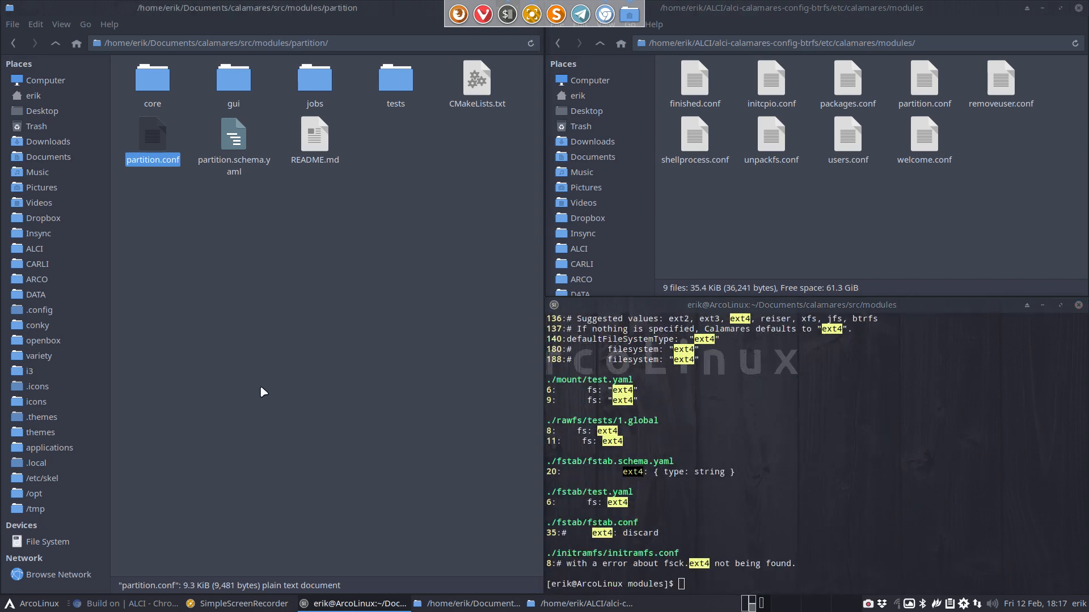
Go up to the Calamares modules folder, enter fstab, and open fstab.conf in the editor
click(55, 44)
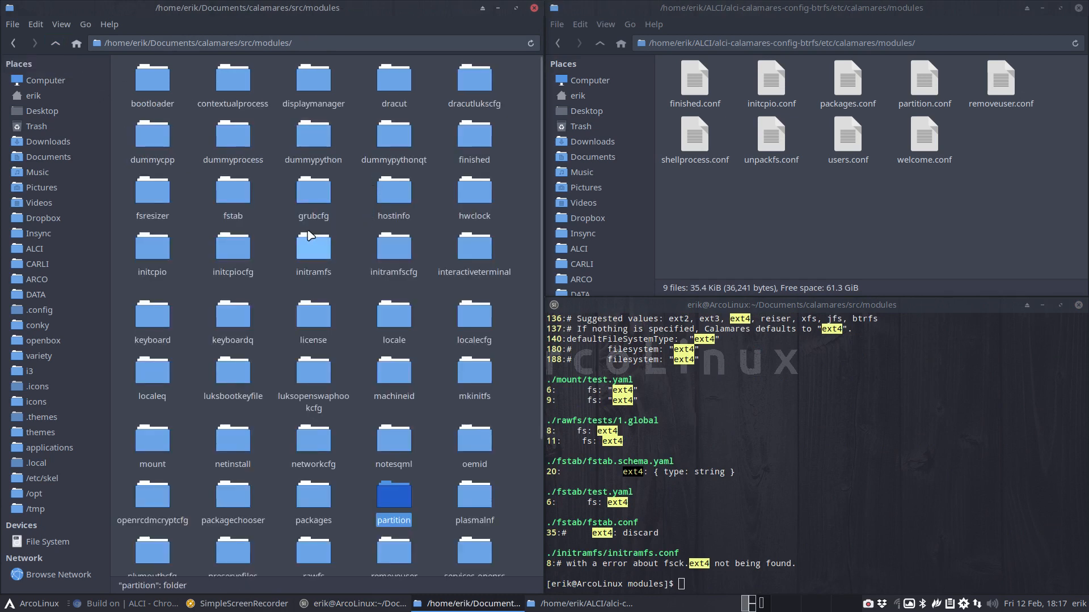
double_click(242, 194)
click(157, 83)
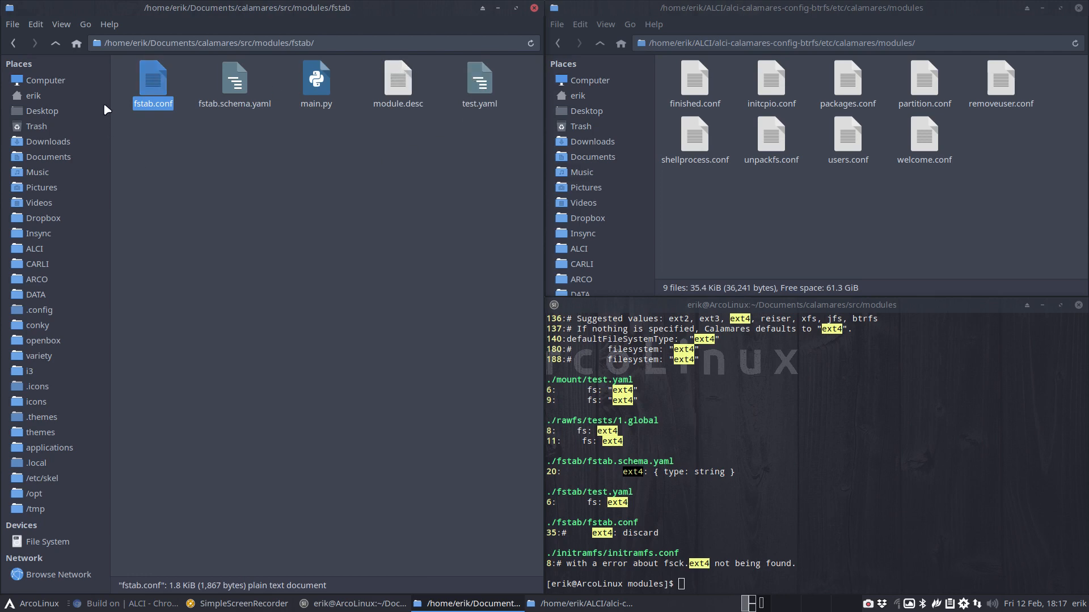
click(316, 82)
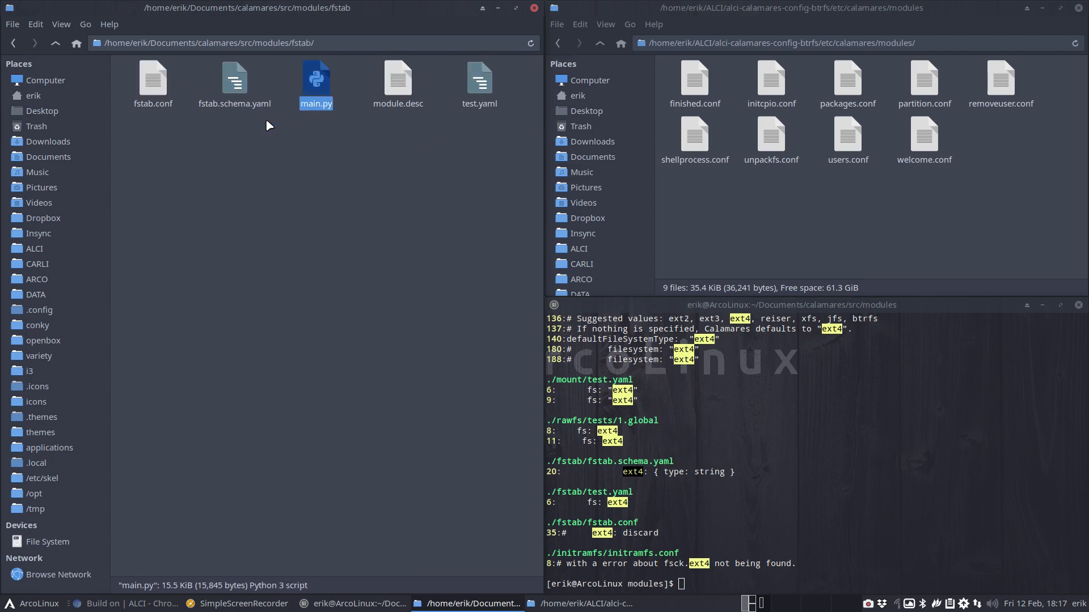
double_click(167, 105)
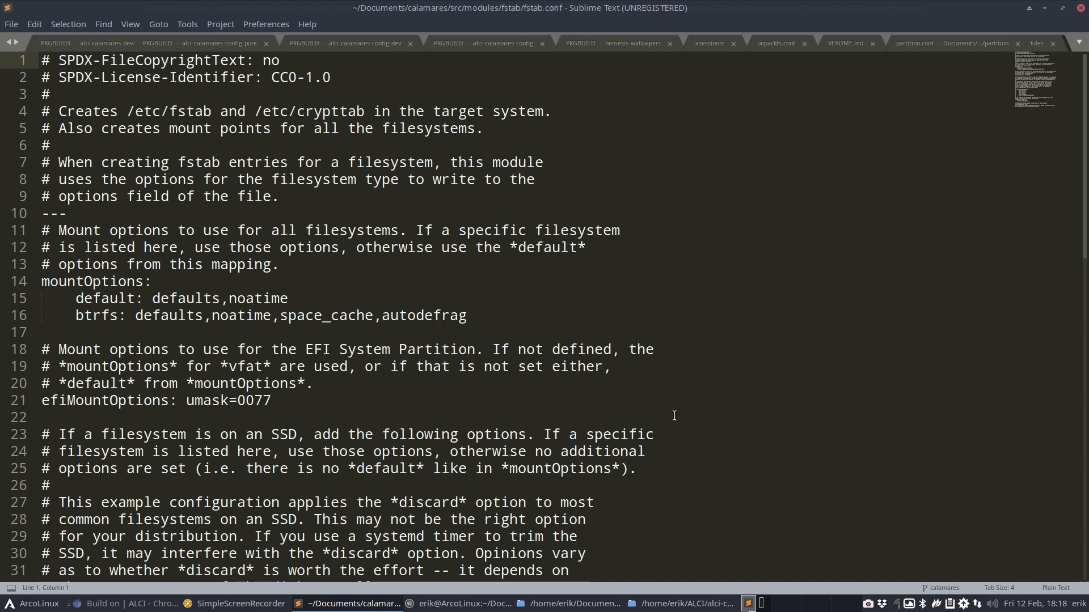
Give fstab.conf Perl syntax highlighting
click(1058, 591)
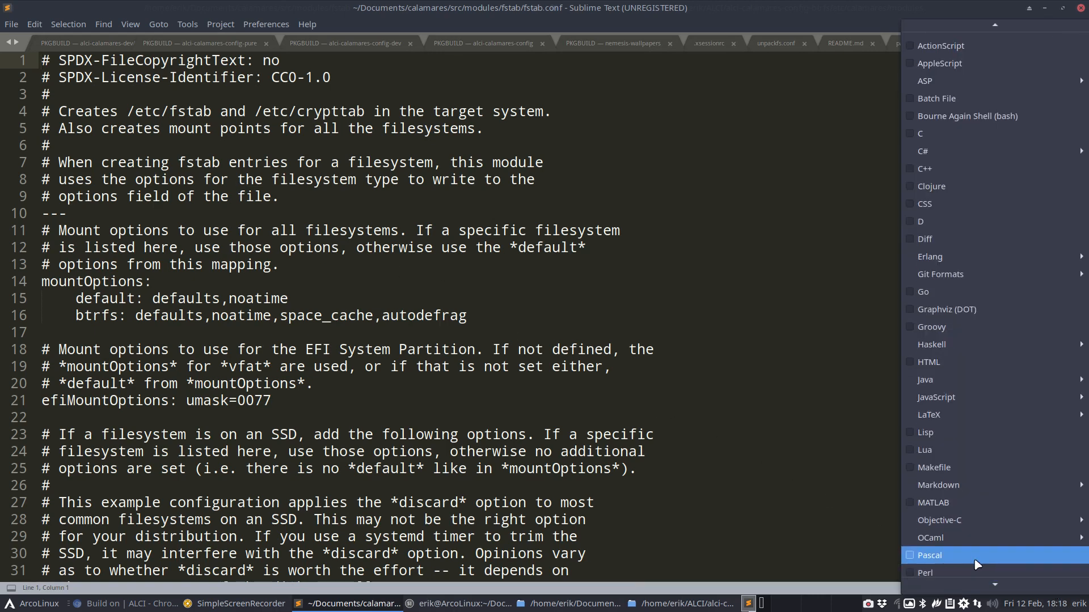
click(975, 563)
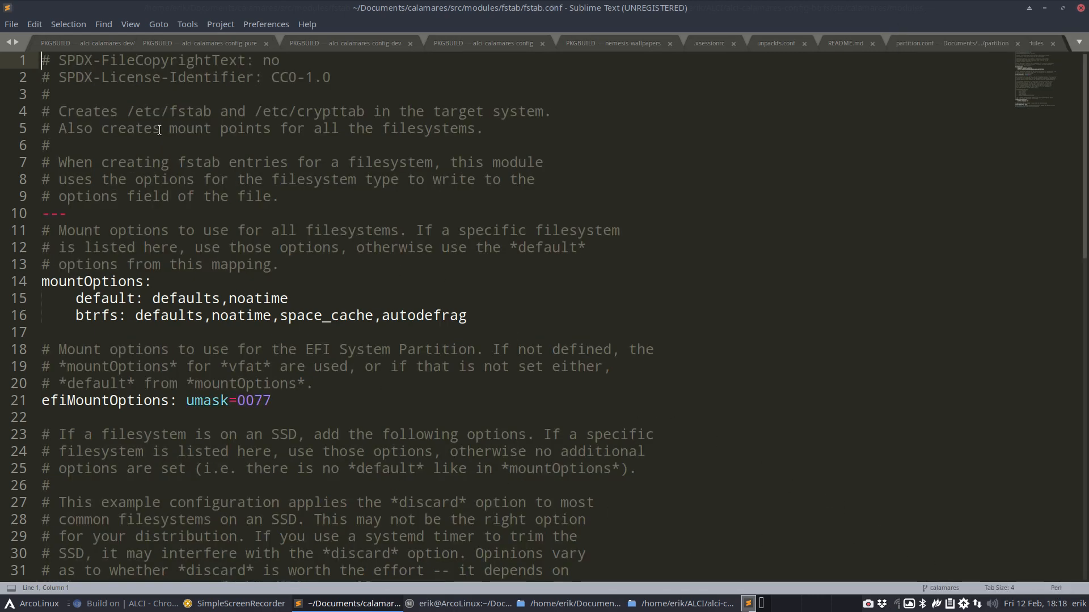
scroll(159, 130, down, 1)
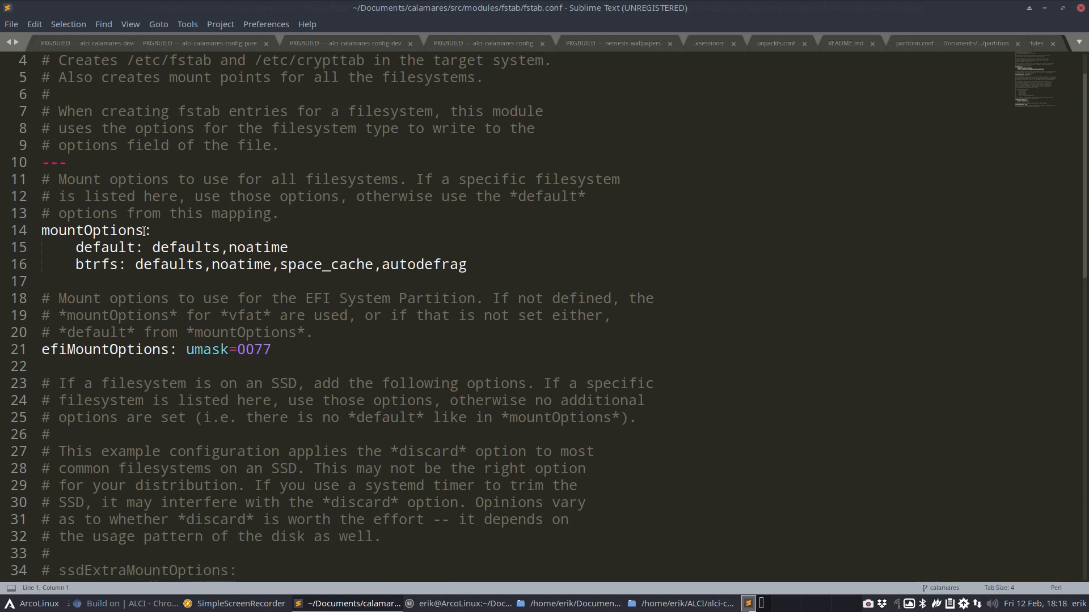
Review the btrfs mount options on lines 16 and 44, then close the editor
double_click(92, 266)
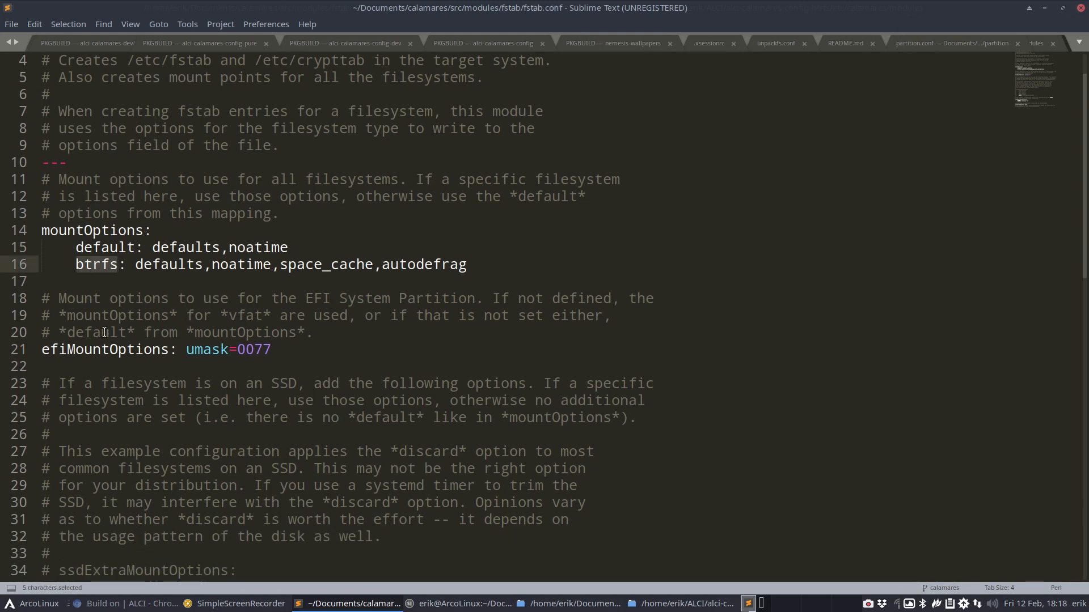
drag(135, 264, 489, 273)
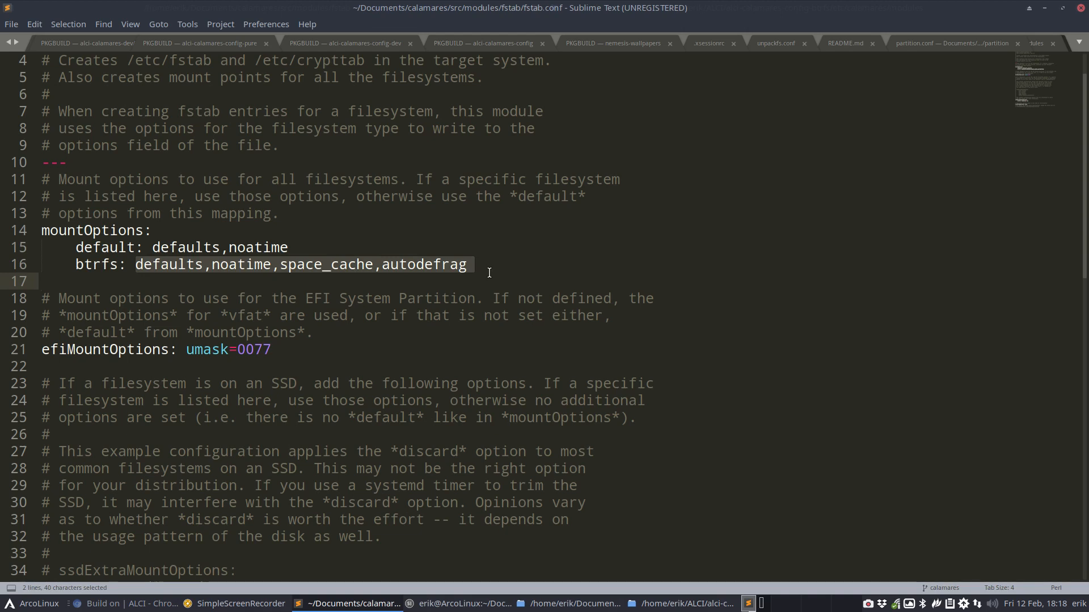
scroll(490, 273, down, 6)
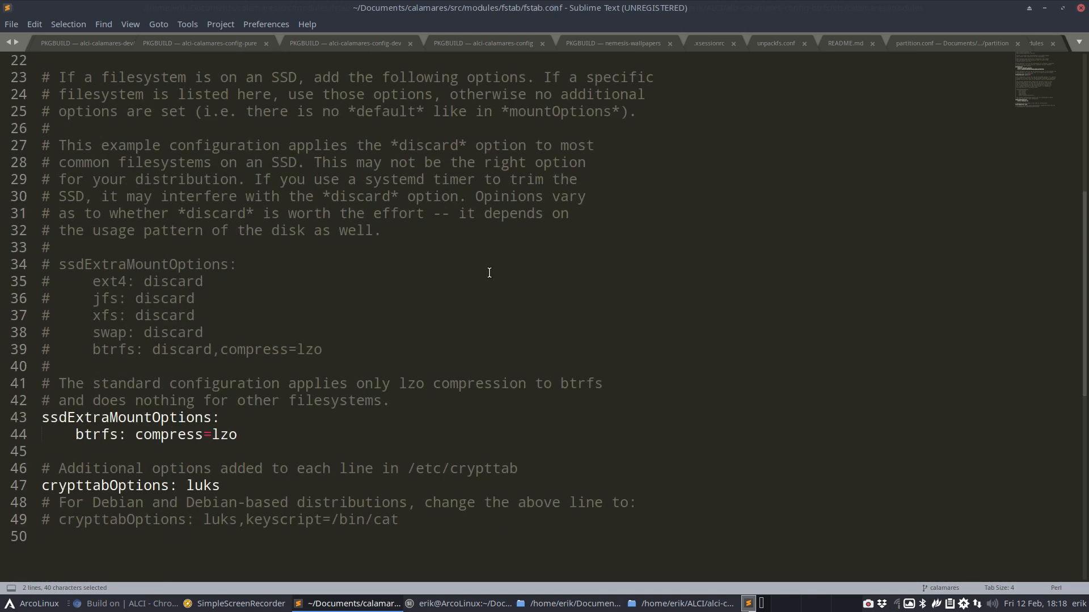
double_click(114, 431)
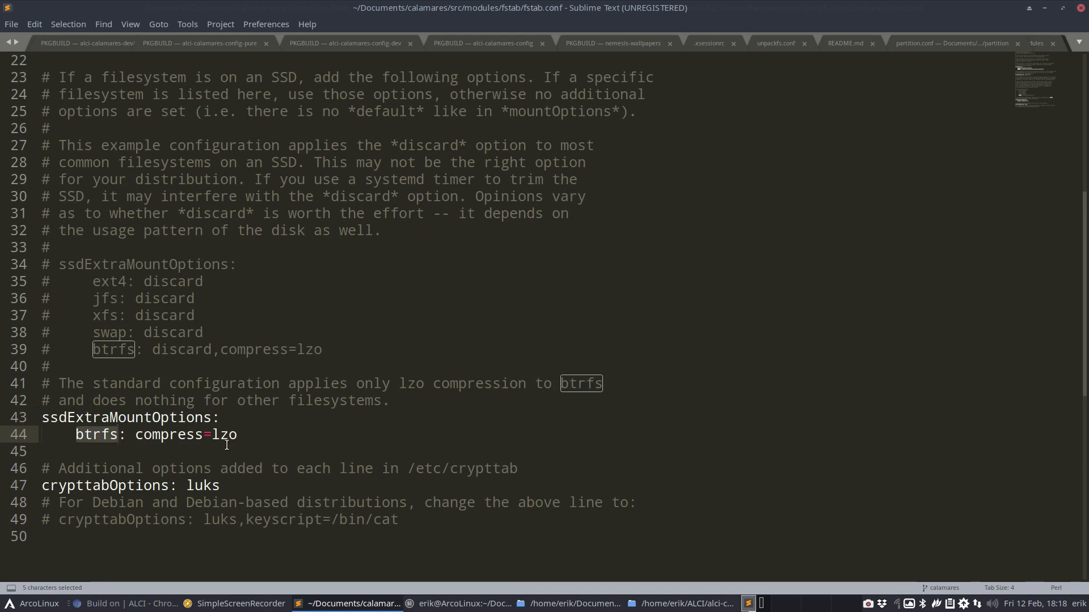
key(Down)
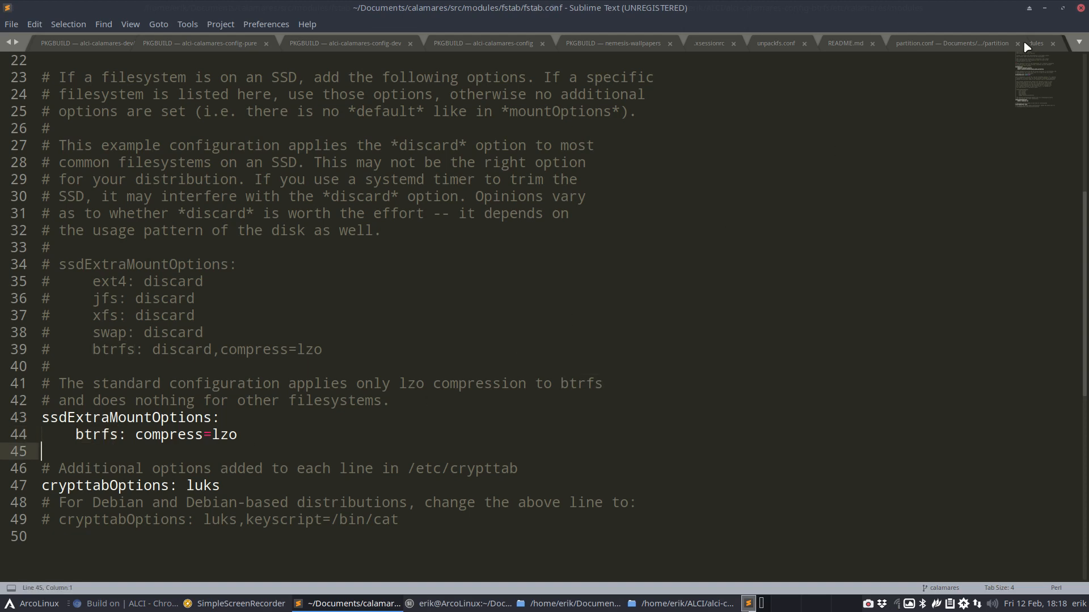
click(1080, 8)
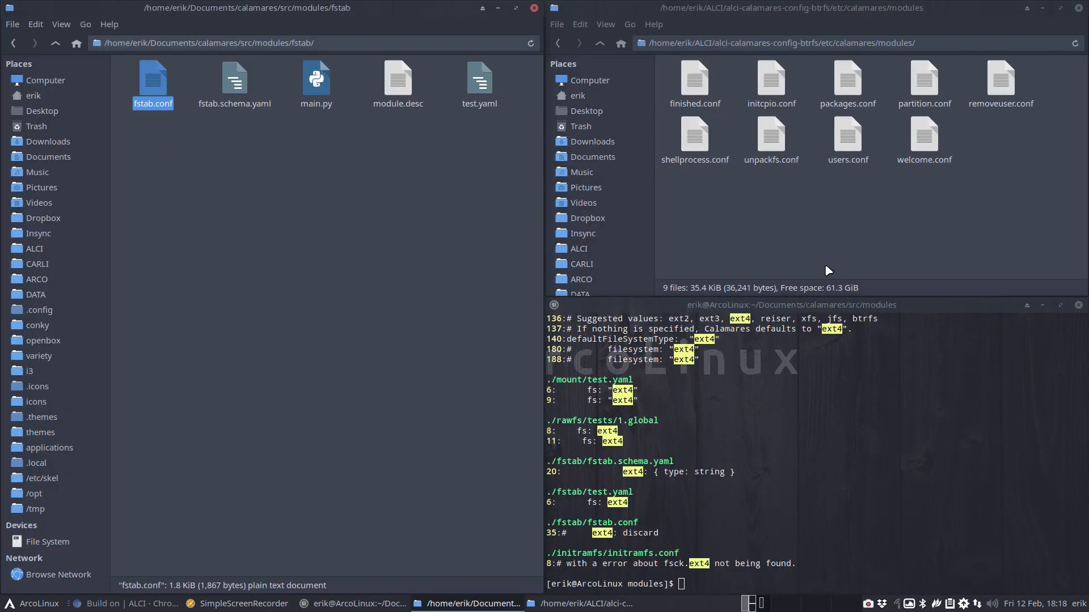
Go up to the alci-calamares-config-btrfs folder and copy its name from the location bar
click(600, 44)
click(600, 44)
click(600, 43)
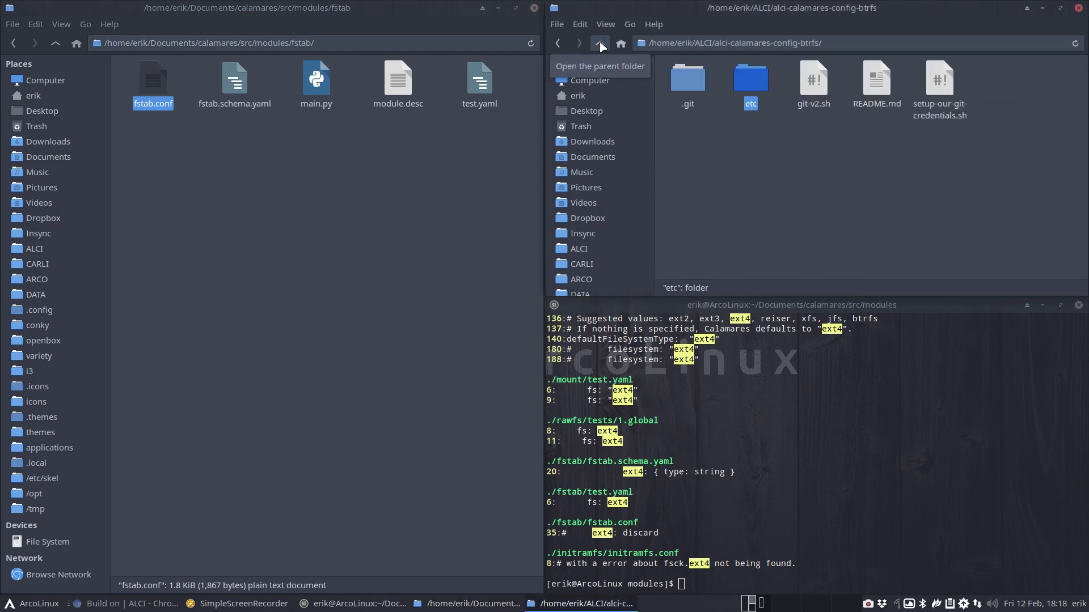
right_click(720, 148)
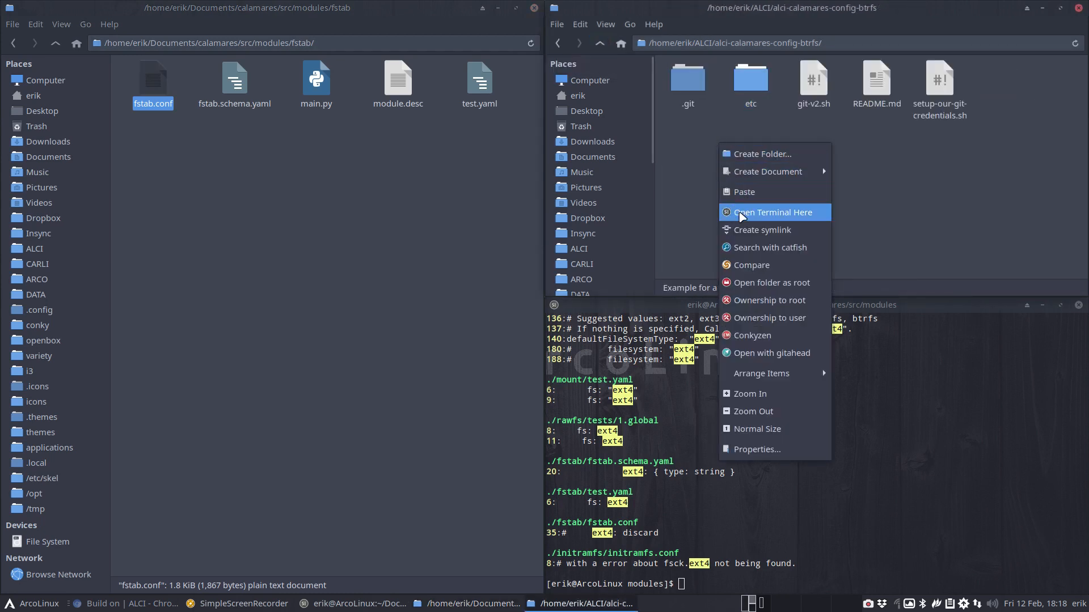
click(716, 46)
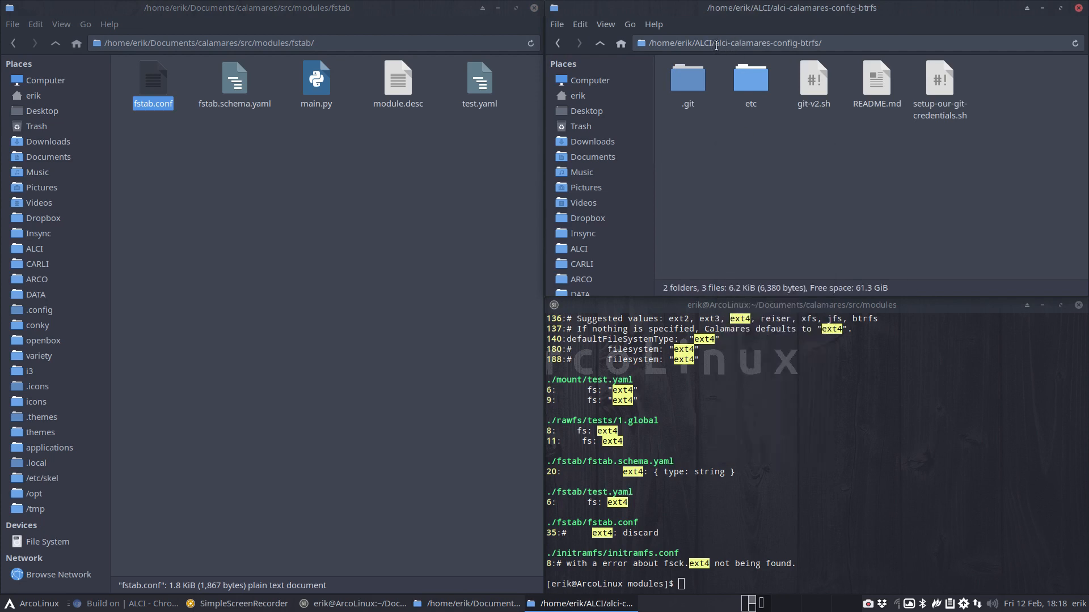
drag(714, 44, 825, 47)
key(ctrl+c)
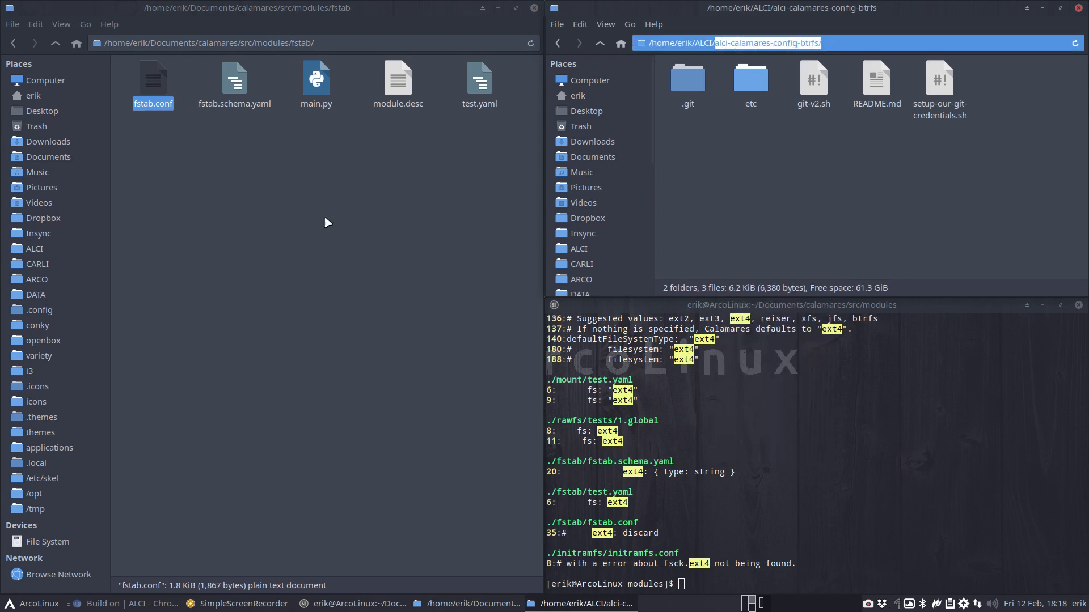
In Chromium, open the arch-linux-calamares-installer GitHub organisation via the ALCI GITHUB link
click(303, 226)
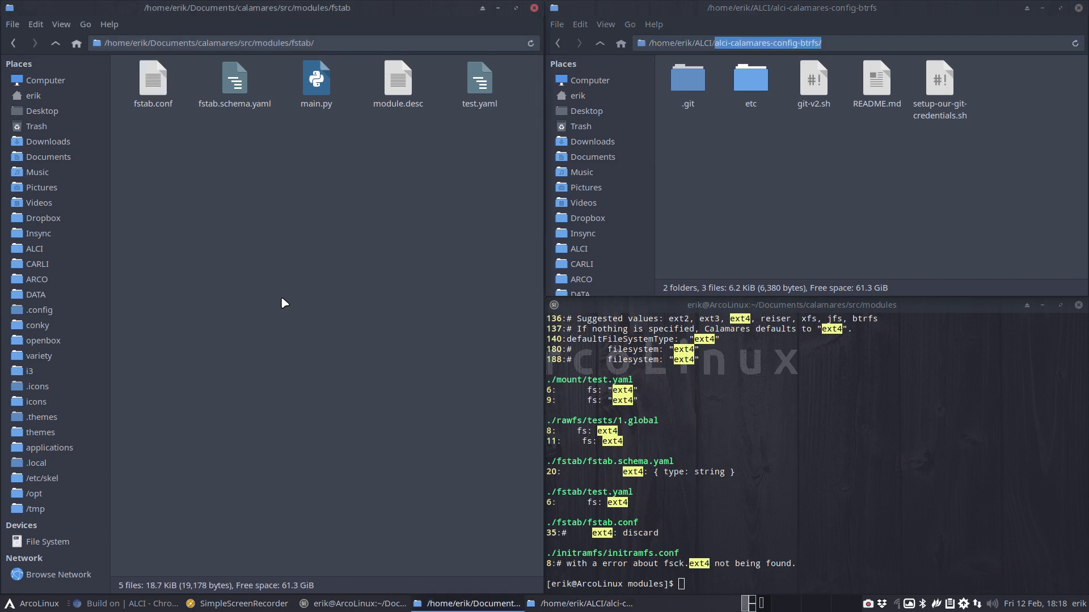
click(134, 608)
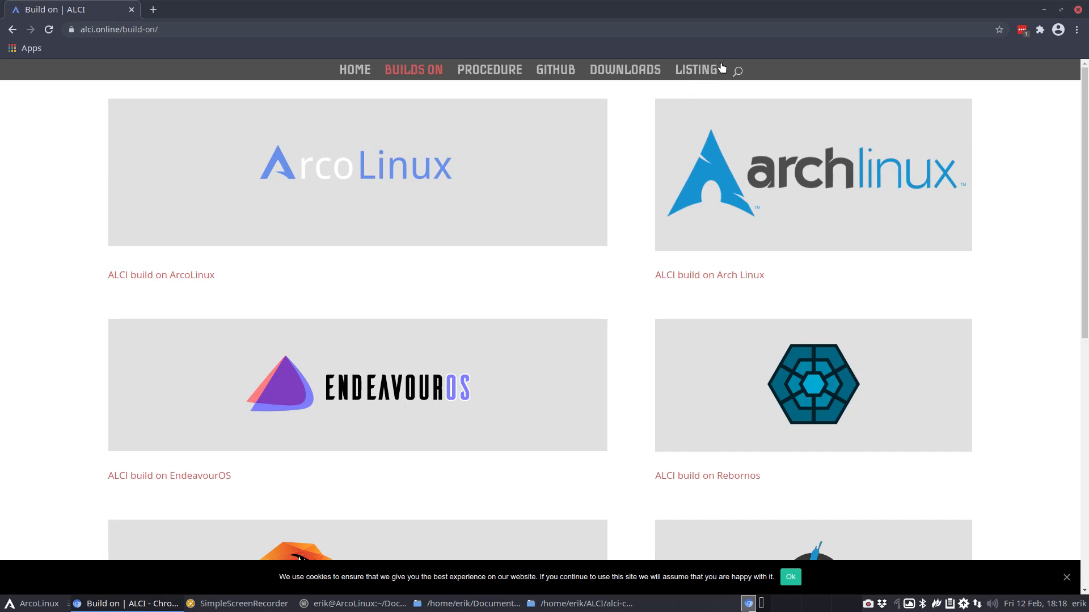
click(547, 72)
click(533, 141)
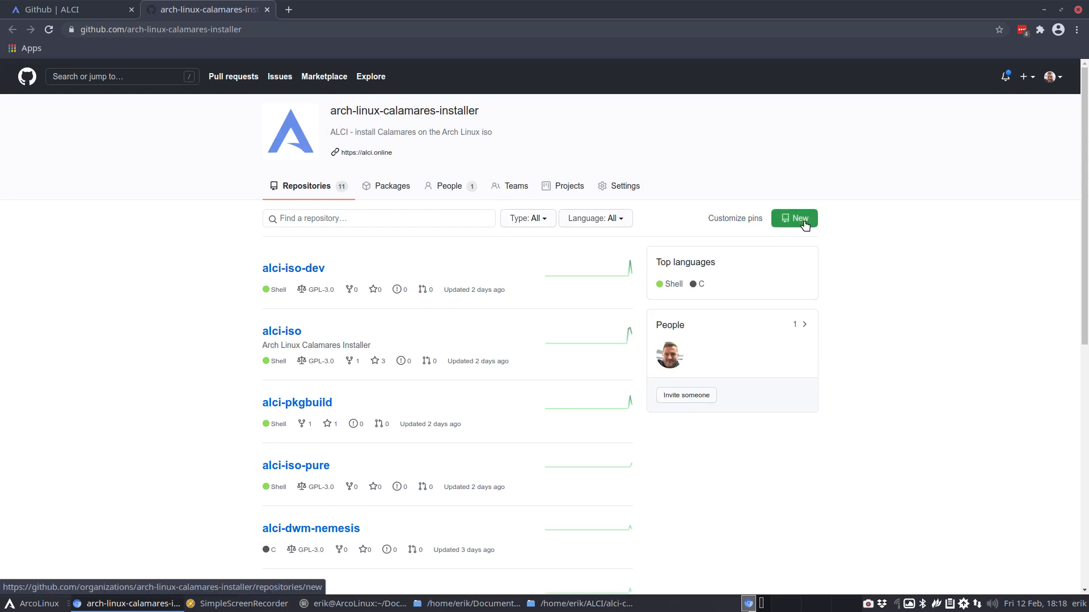
Filter the organisation's repositories by alci-calamares-config, then start a new repository
click(355, 221)
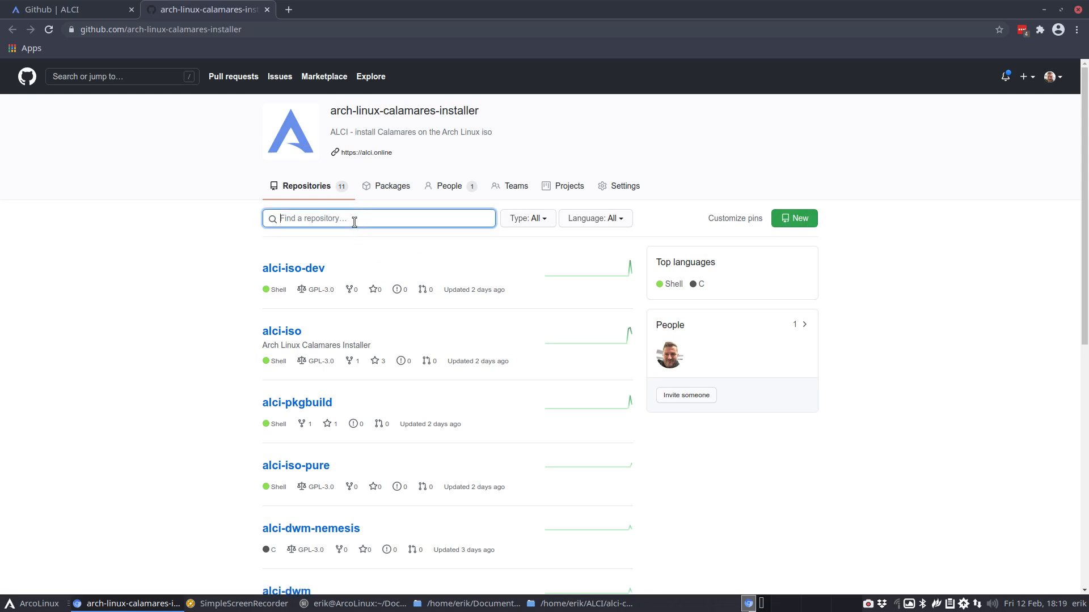
key(ctrl+v)
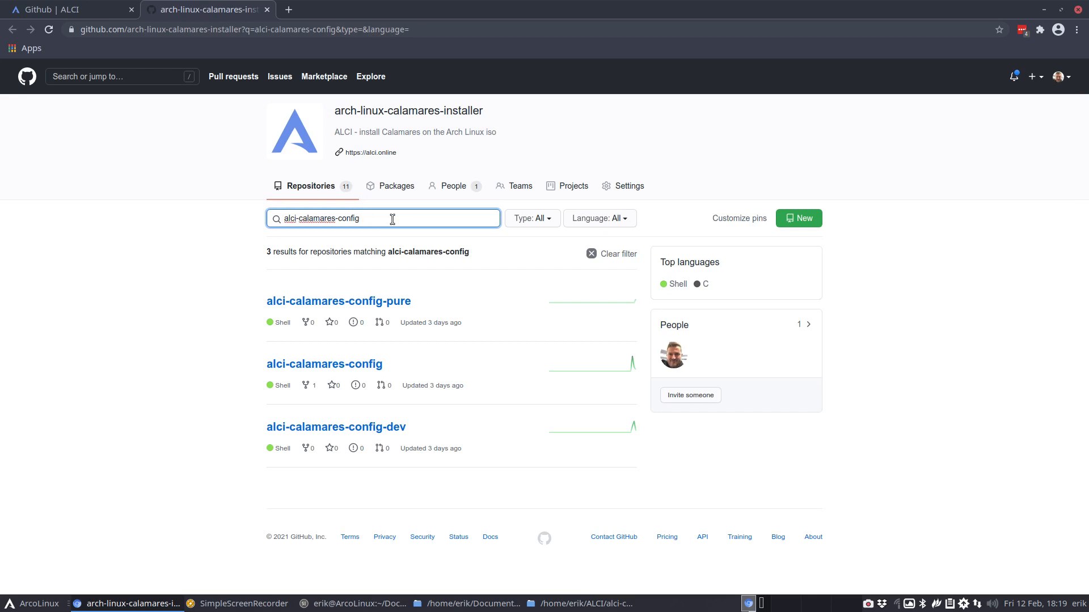
drag(392, 220, 242, 220)
key(ctrl+c)
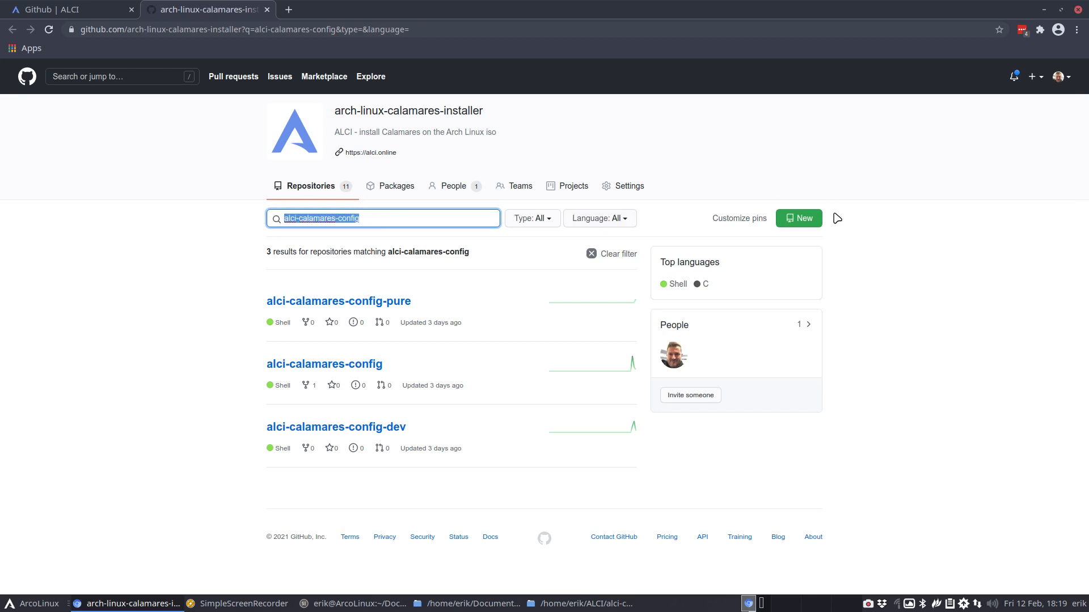
click(800, 218)
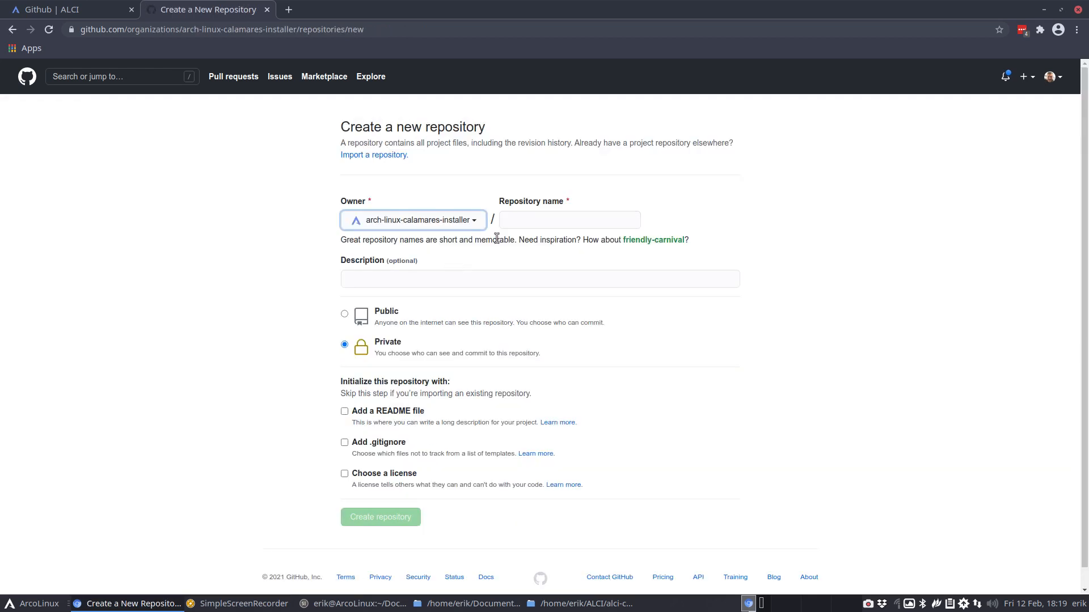
Create the public repository alci-calamares-config-btrfs and copy its HTTPS clone address
click(512, 223)
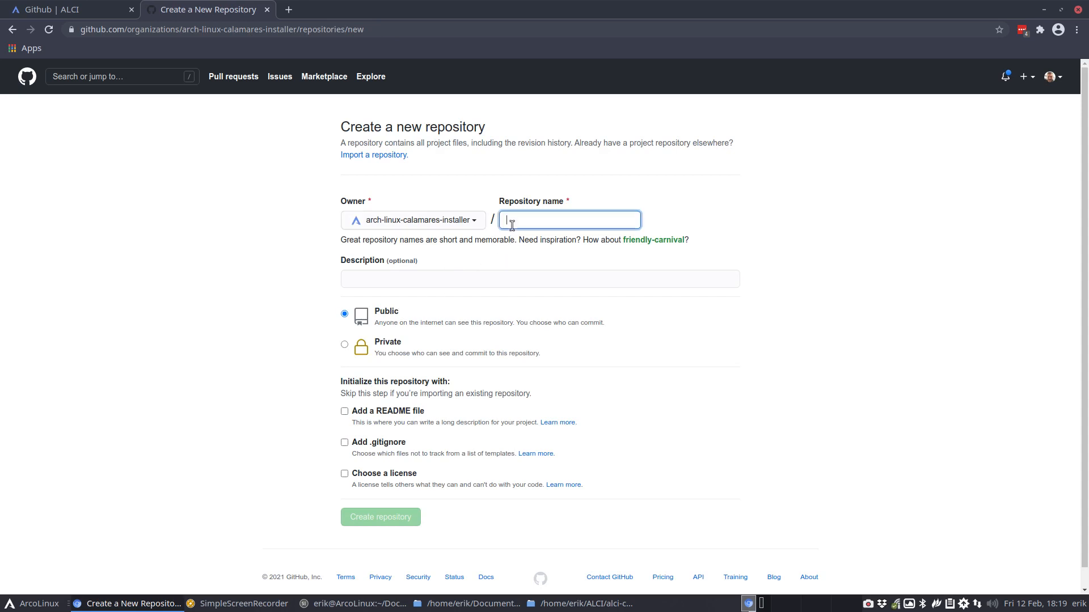
key(ctrl+v)
text(-)
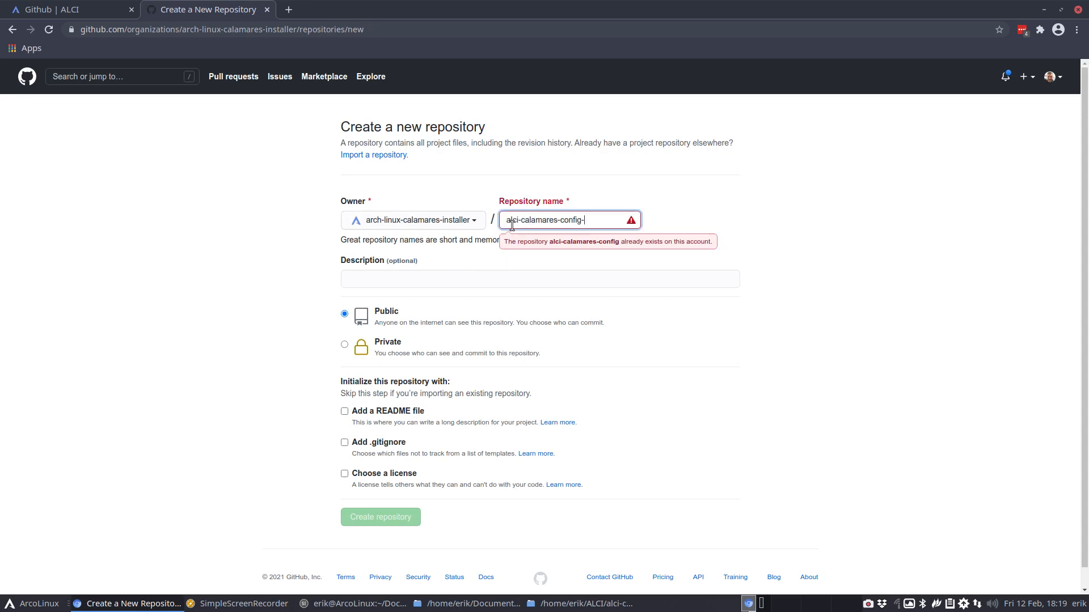
text(btrfs)
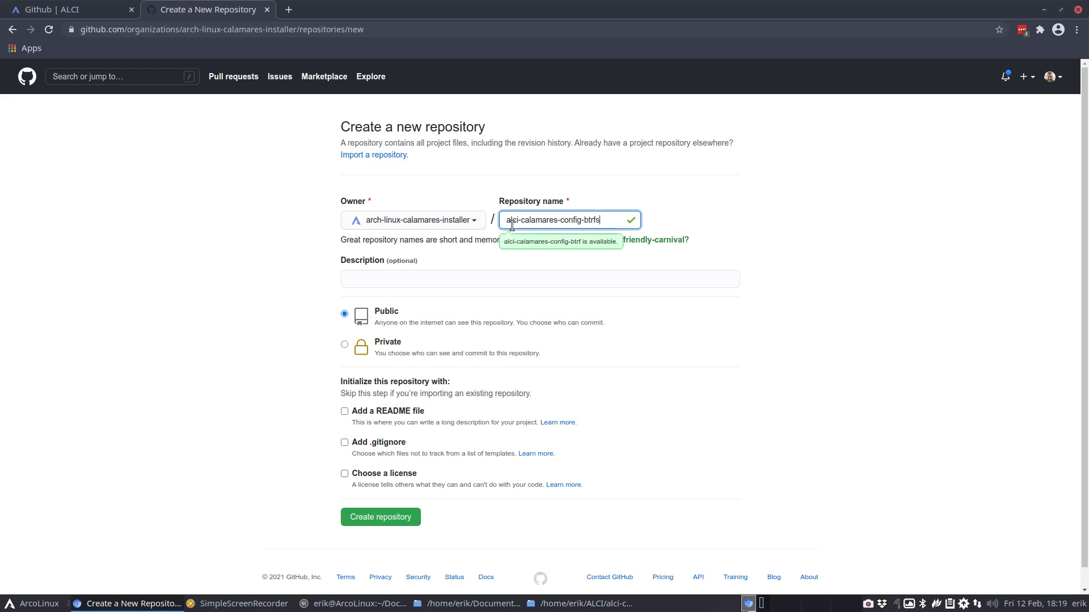
click(404, 517)
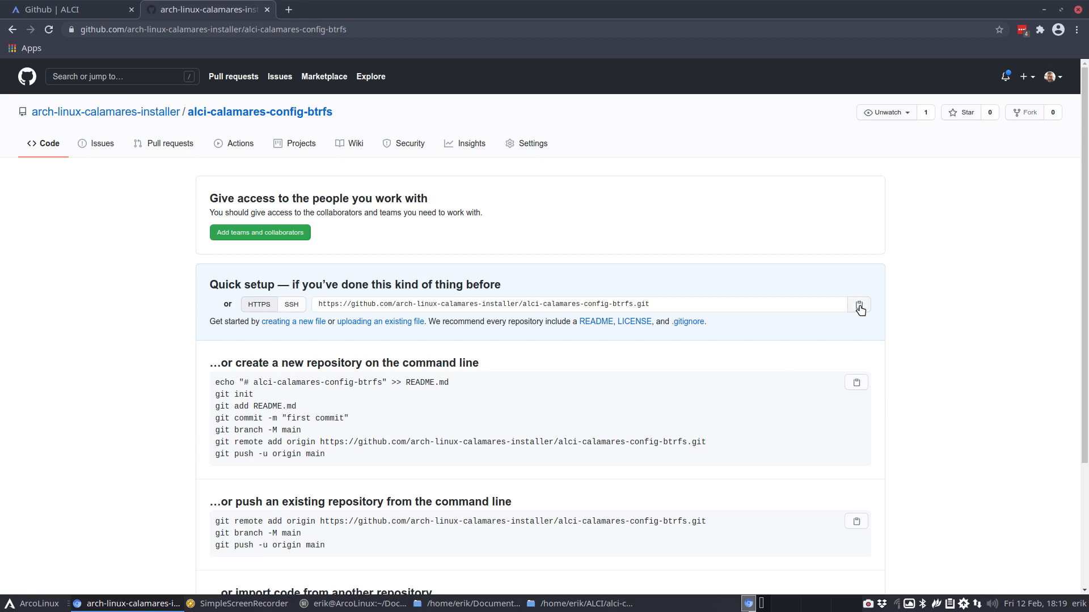
click(860, 308)
Clone alci-calamares-config-btrfs onto the Desktop with git clone in a terminal
click(1044, 9)
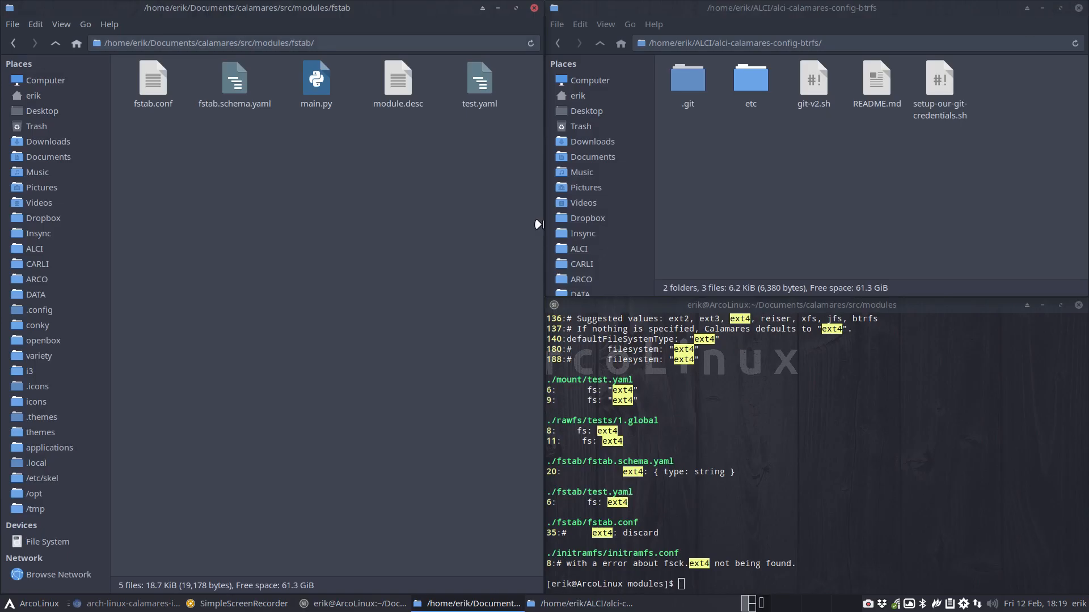
click(56, 111)
right_click(215, 146)
click(248, 219)
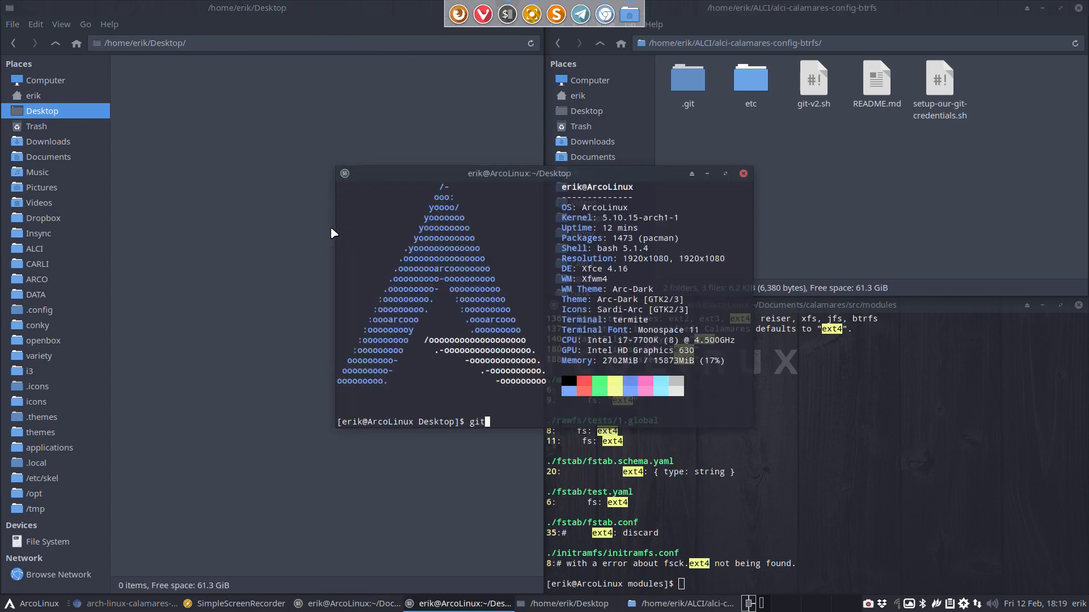
text(git clone)
key(ctrl+shift+v)
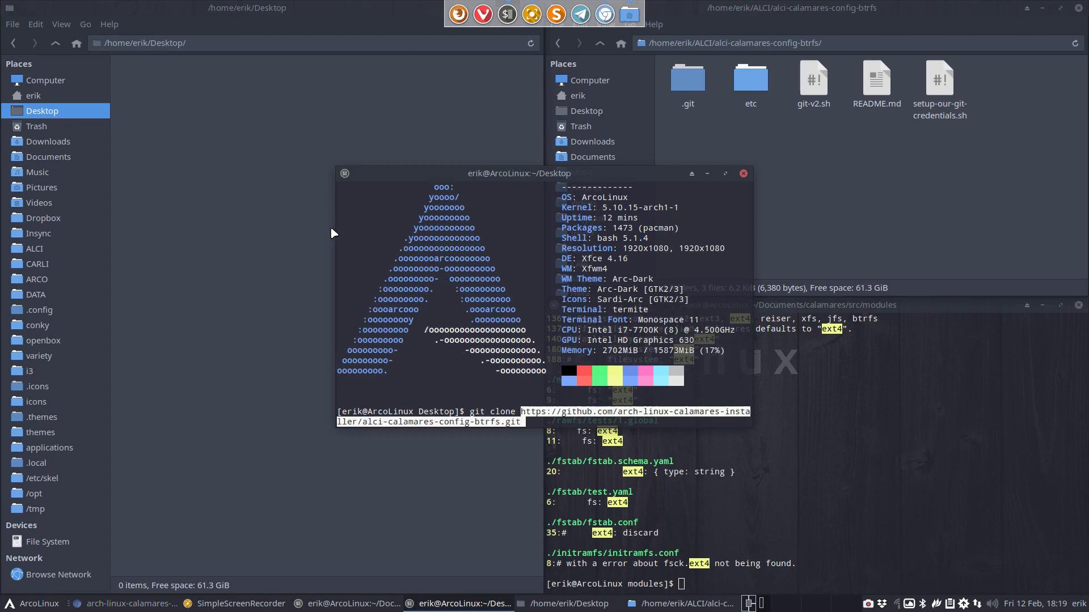
key(Return)
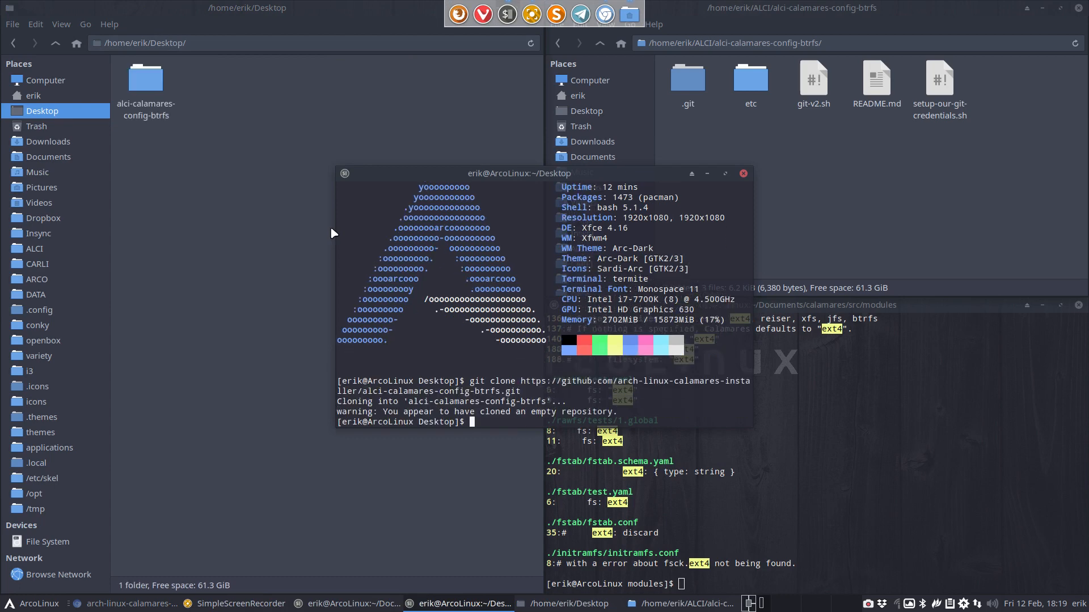
click(742, 174)
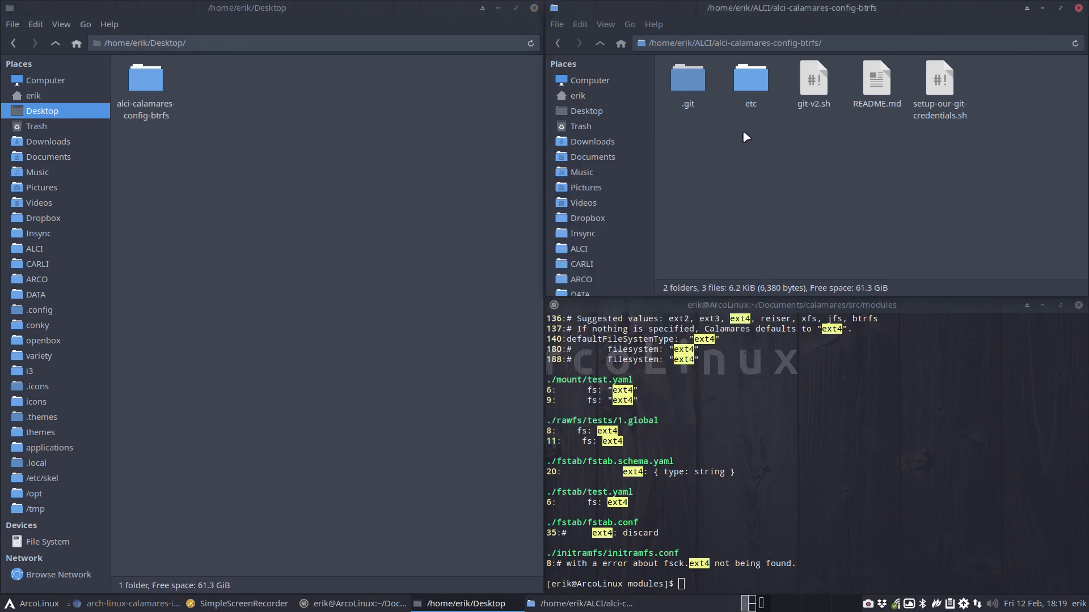
Move etc, git-v2.sh, README.md and setup-our-git-credentials.sh into the cloned Desktop folder
drag(744, 132, 981, 107)
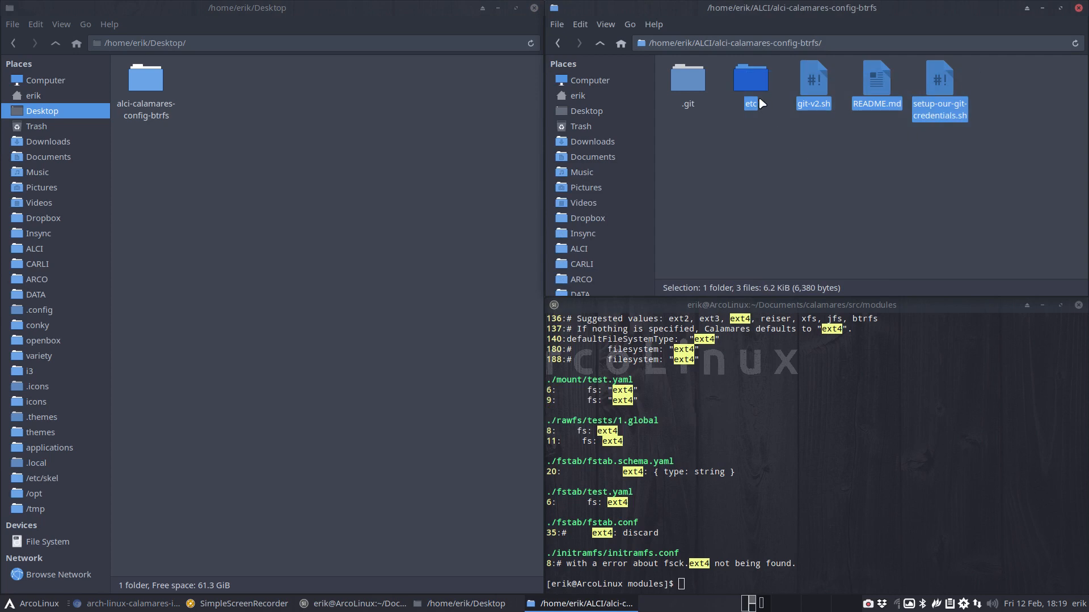
drag(762, 103, 159, 87)
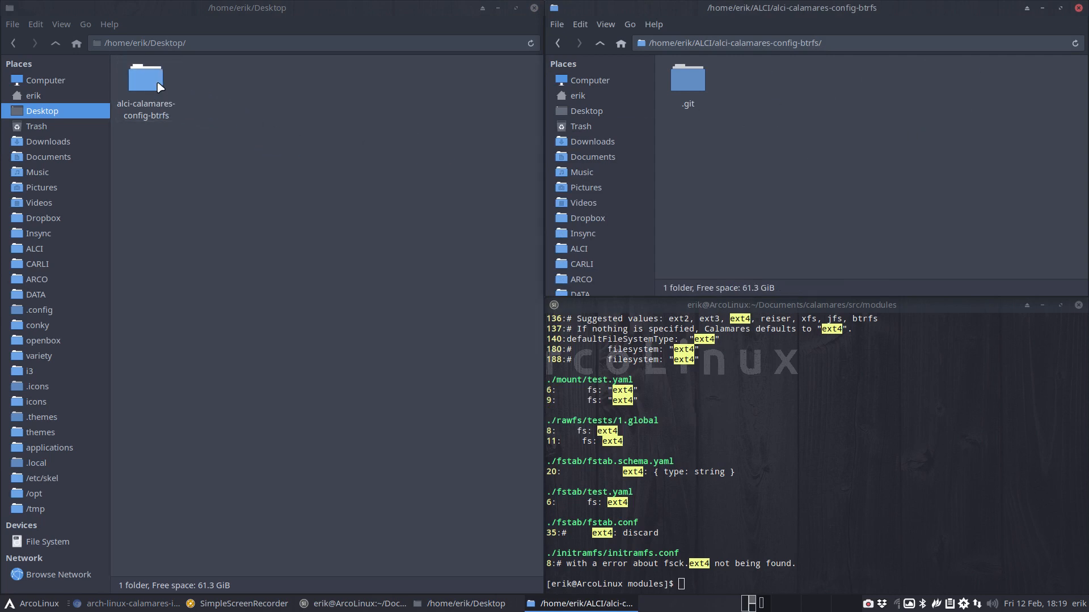
click(600, 45)
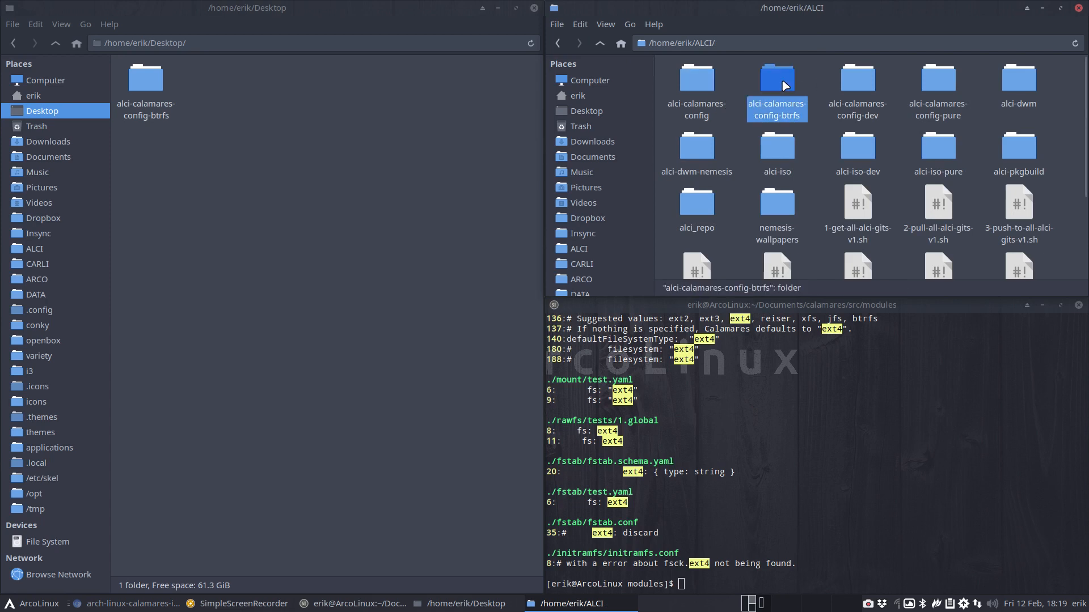
key(Delete)
Move the cloned alci-calamares-config-btrfs folder into ALCI and check its etc folder
drag(151, 85, 730, 125)
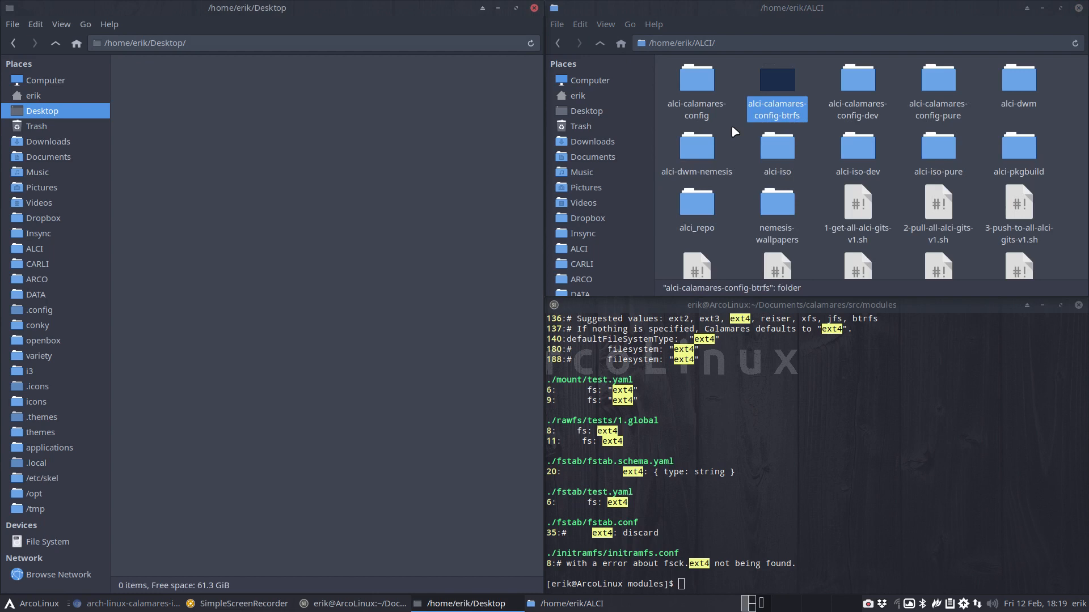
double_click(785, 108)
double_click(746, 82)
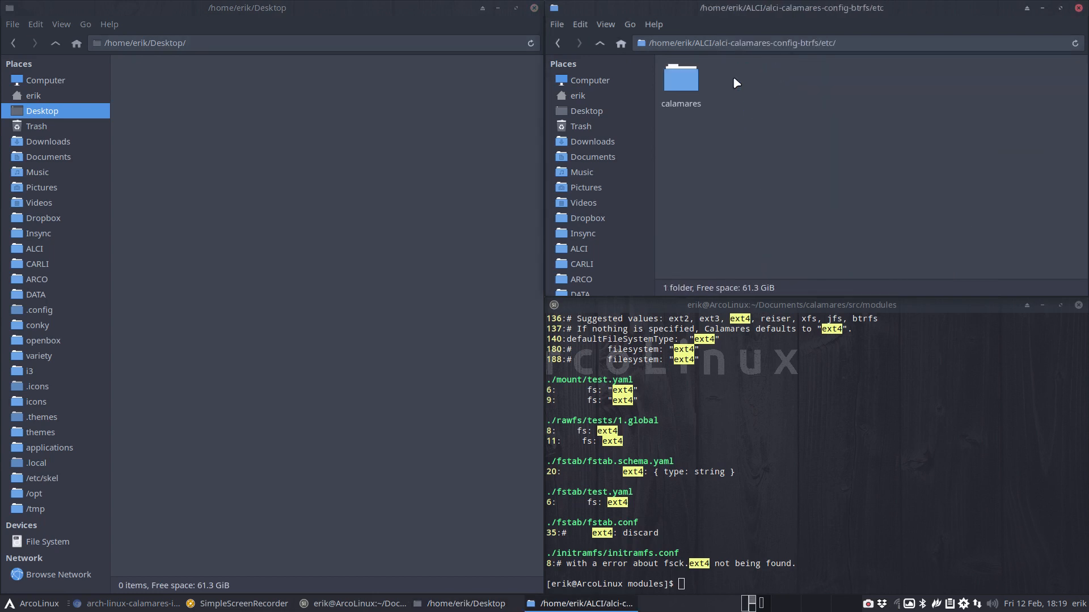
click(599, 43)
click(600, 43)
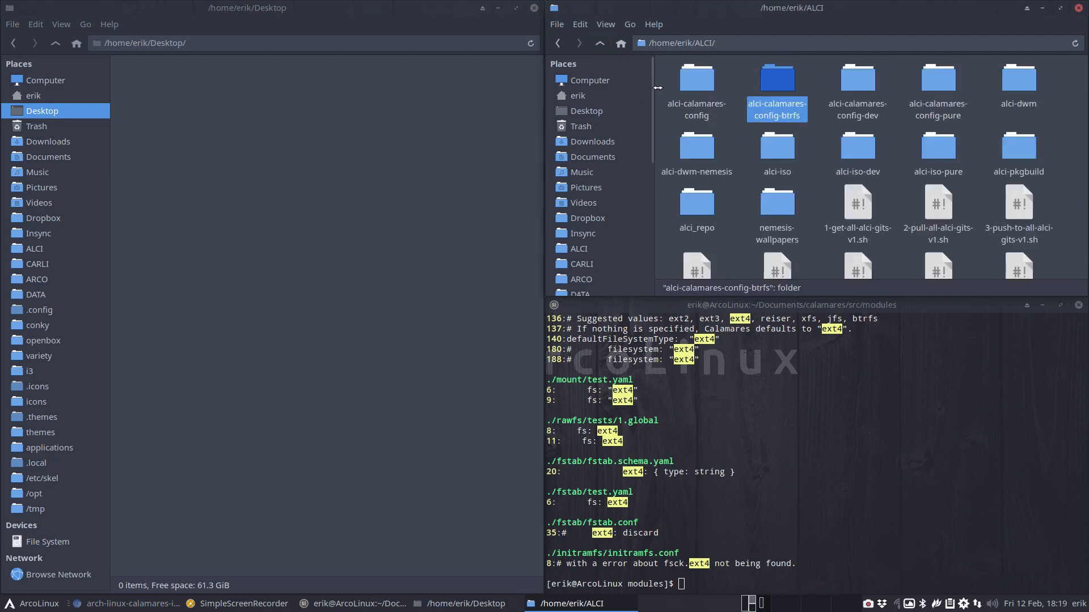
drag(668, 80, 862, 87)
Compare the three config folders in Meld and open the btrfs partition.conf comparison
right_click(862, 86)
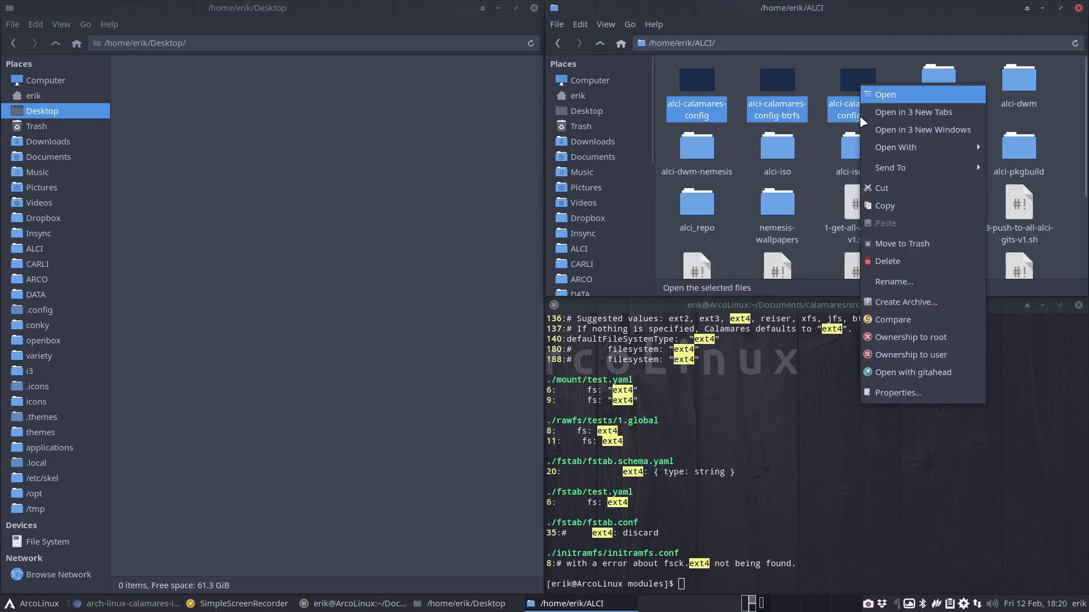
click(878, 320)
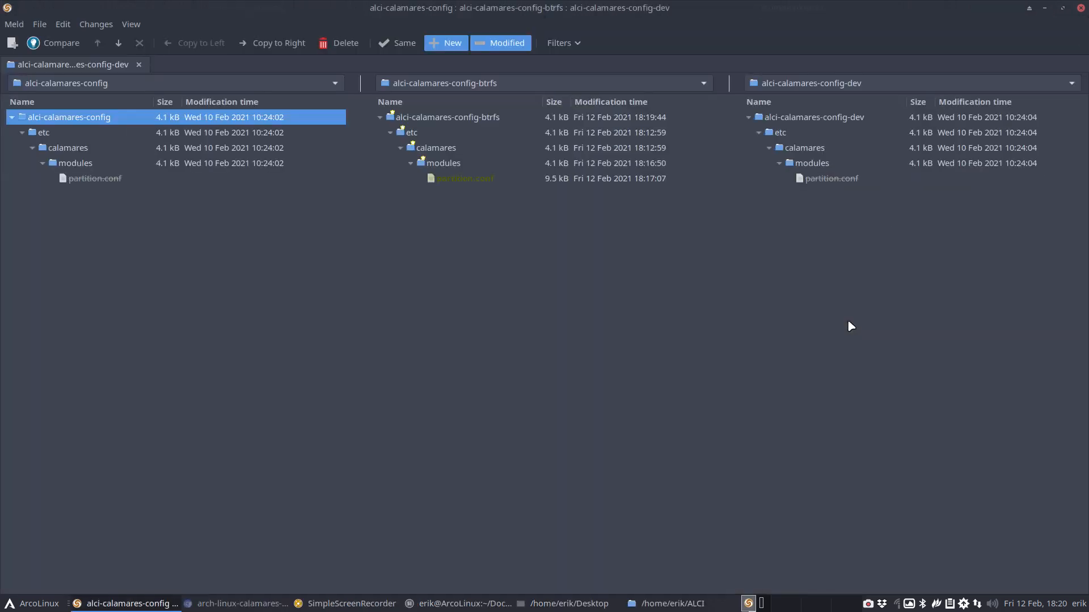
click(481, 176)
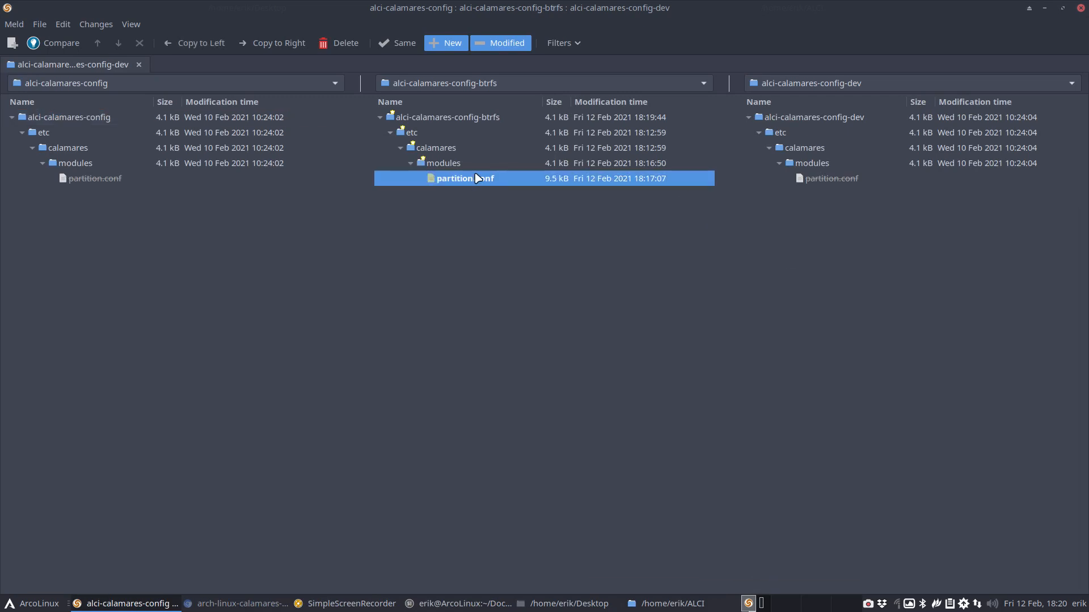
double_click(476, 180)
Confirm defaultFileSystemType is btrfs, then close Meld and clear the folder selection
scroll(436, 303, down, 10)
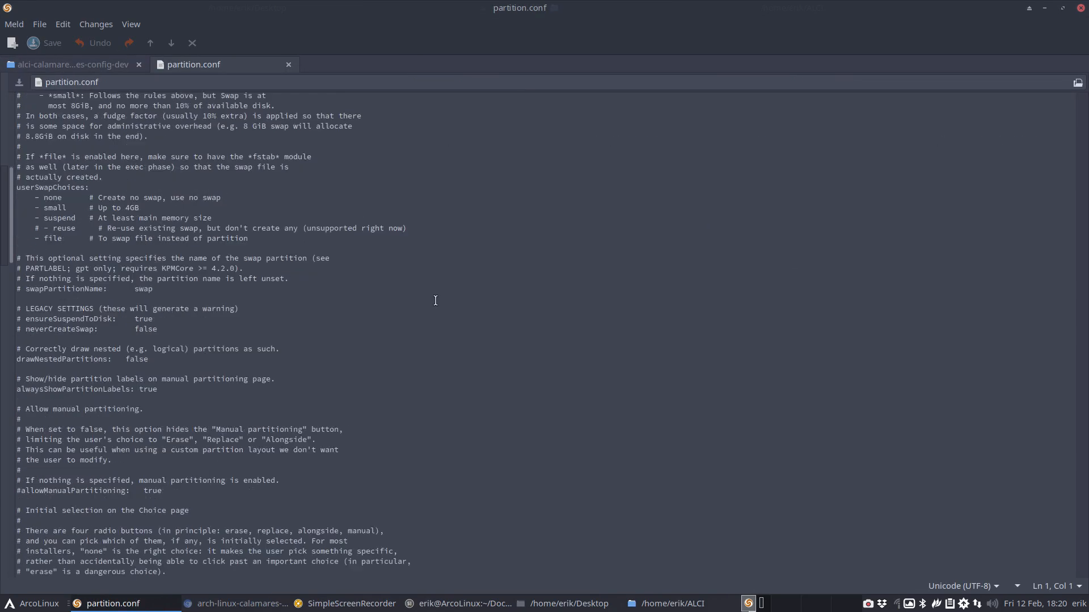
scroll(436, 300, down, 10)
scroll(435, 300, down, 3)
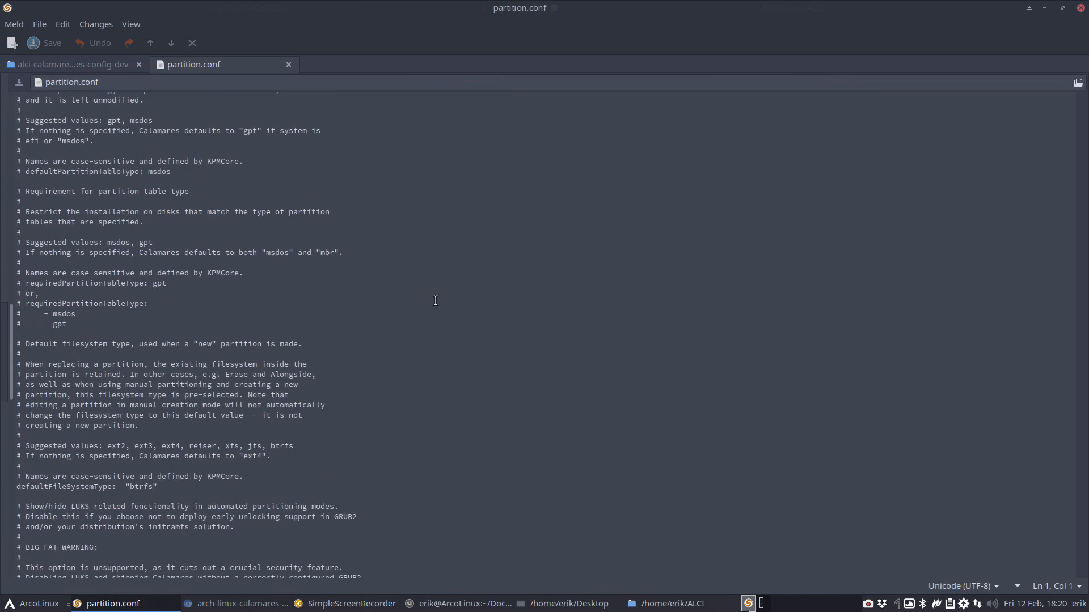
scroll(435, 301, down, 5)
scroll(437, 304, up, 3)
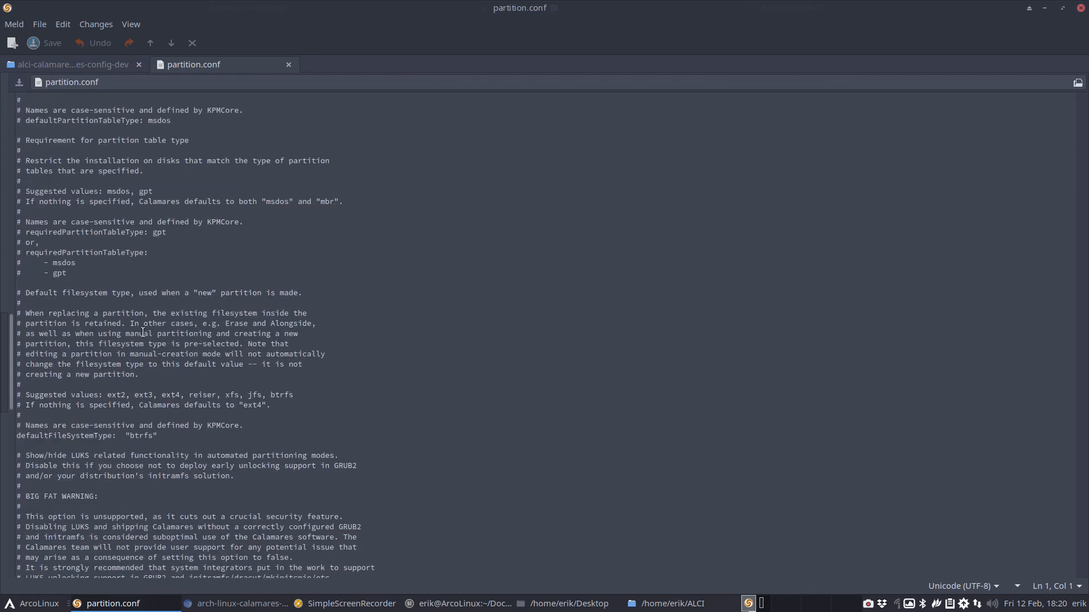
double_click(142, 435)
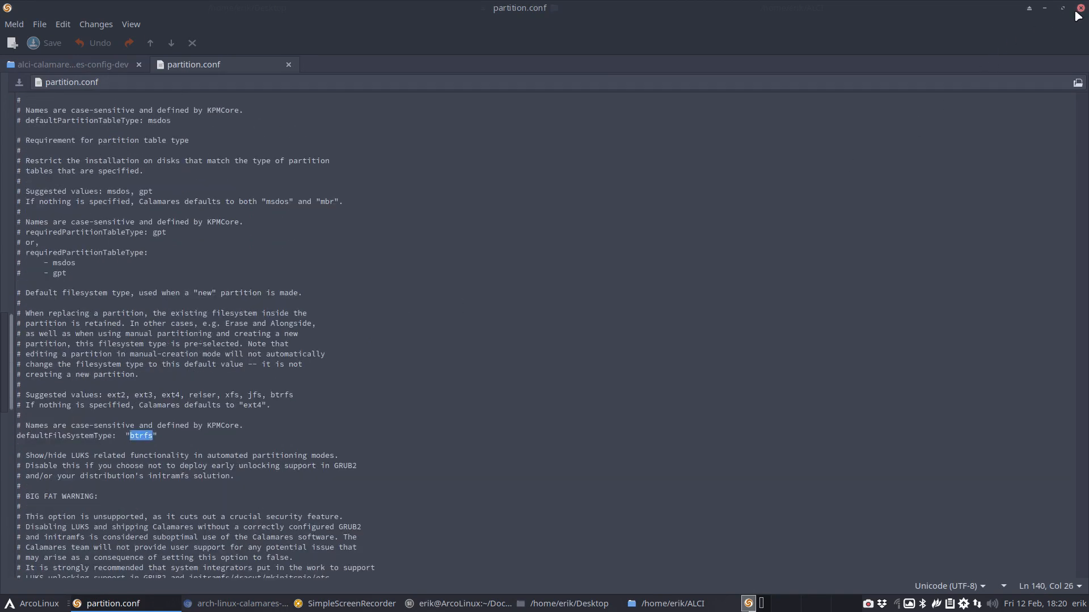
click(1081, 8)
click(894, 82)
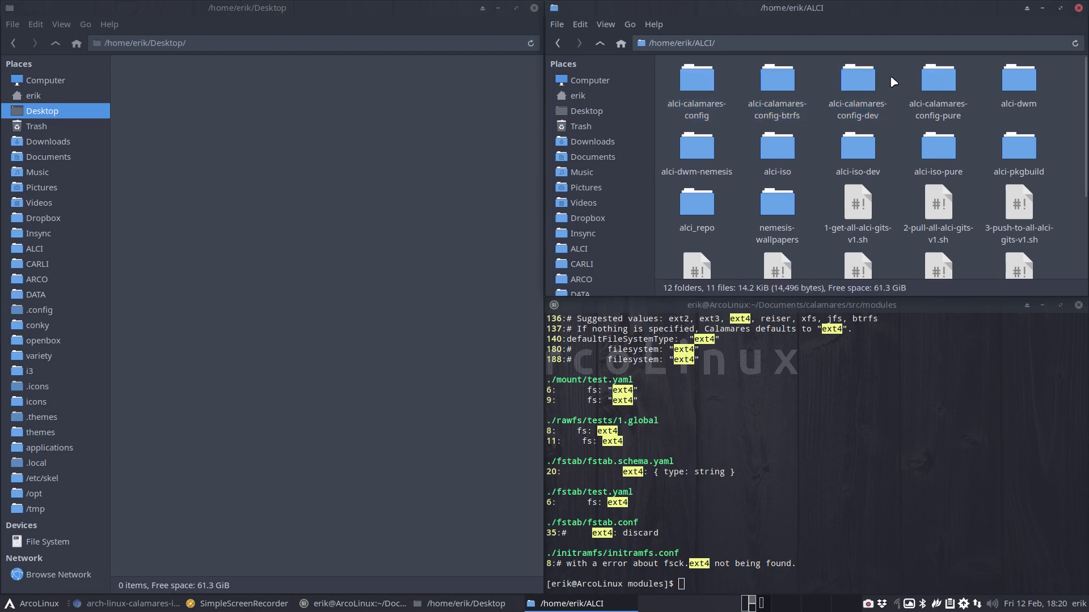
Open a terminal in alci-calamares-config-btrfs and run ./git-v2.sh
double_click(784, 86)
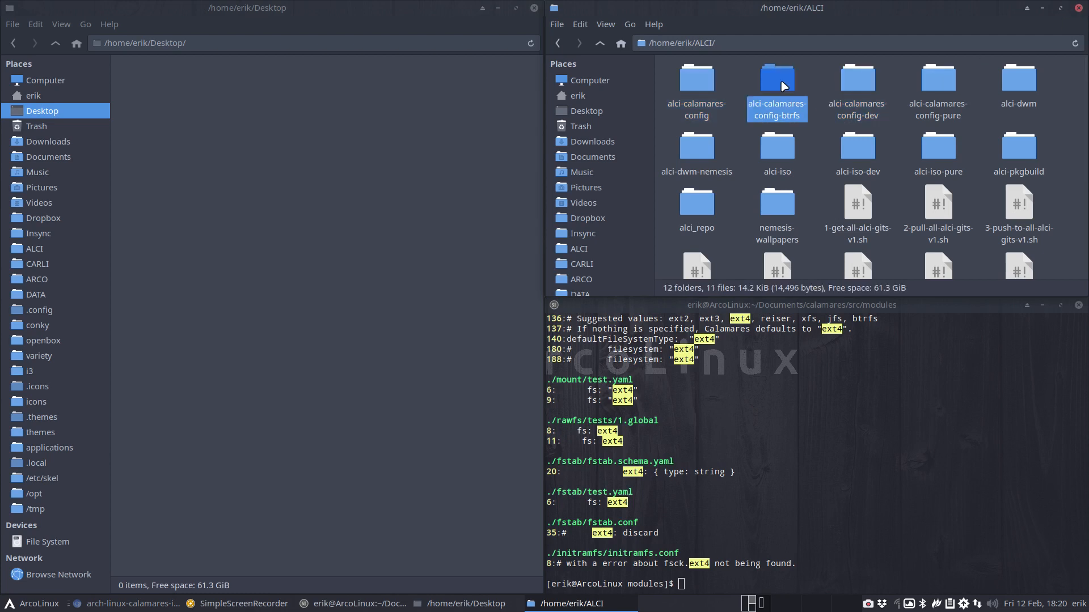
right_click(750, 187)
click(802, 253)
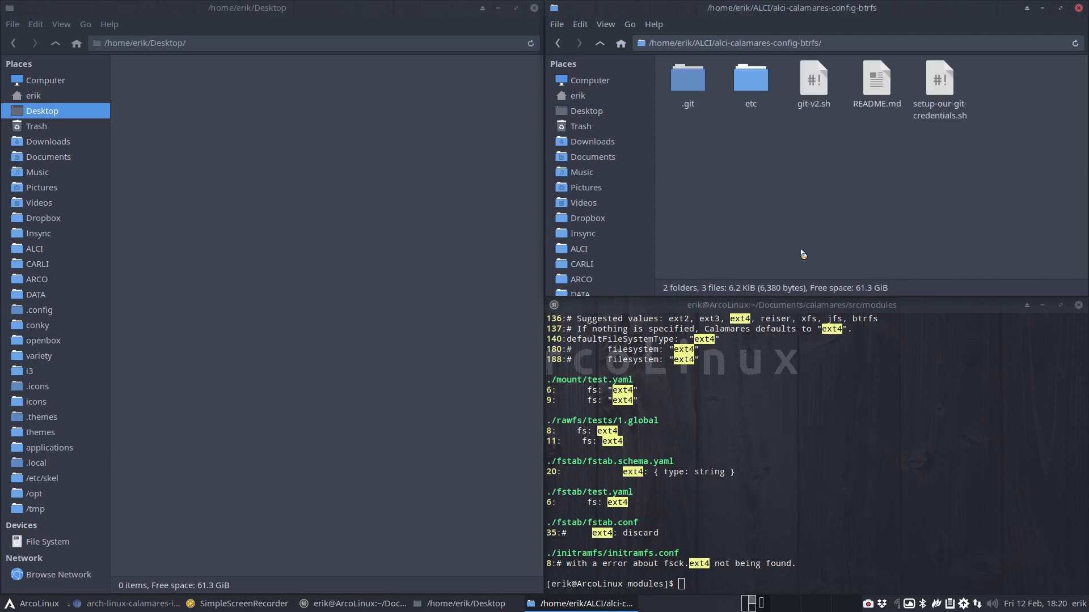
text(.)
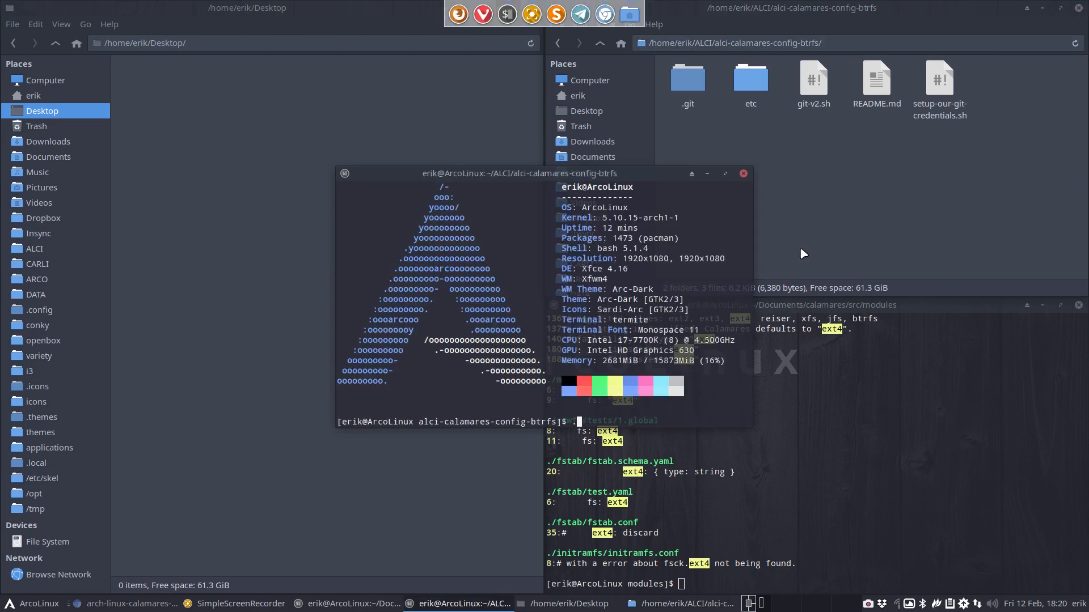
text(/git-v2.sh)
key(Return)
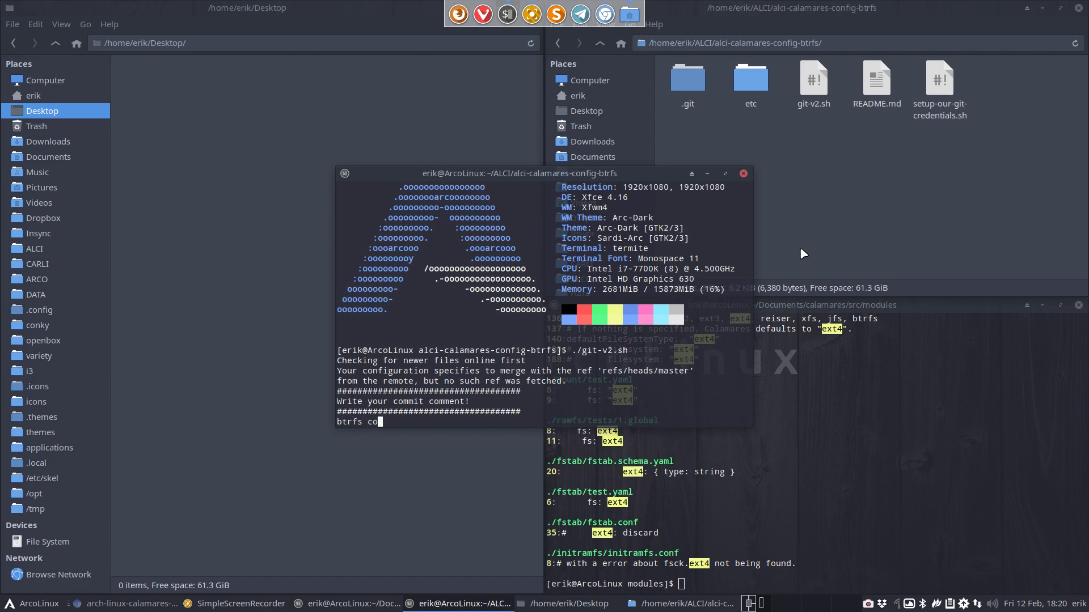
Check the modules folder's file names and commit with the comment 'btrfs partition.conf'
text(btrfs co)
key(BackSpace)
key(BackSpace)
text(for)
drag(651, 178, 396, 190)
double_click(750, 79)
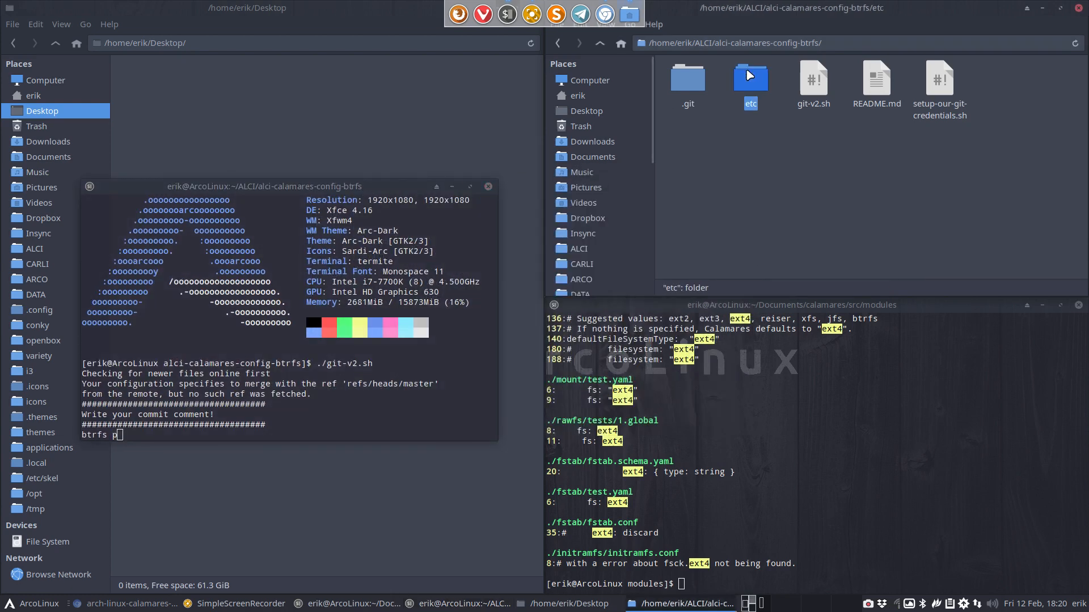
double_click(695, 81)
double_click(745, 84)
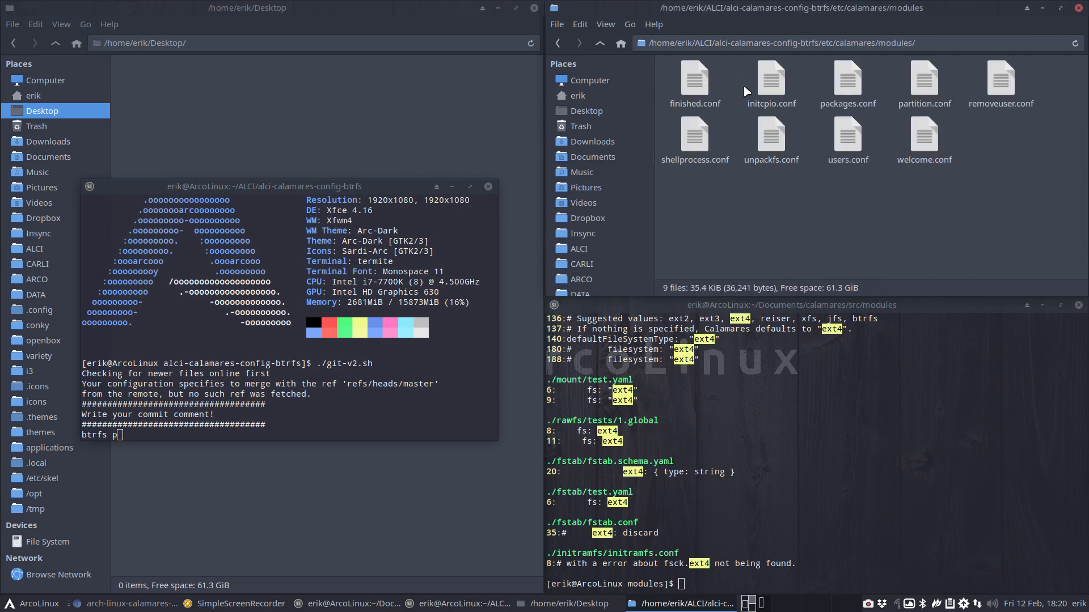
click(245, 403)
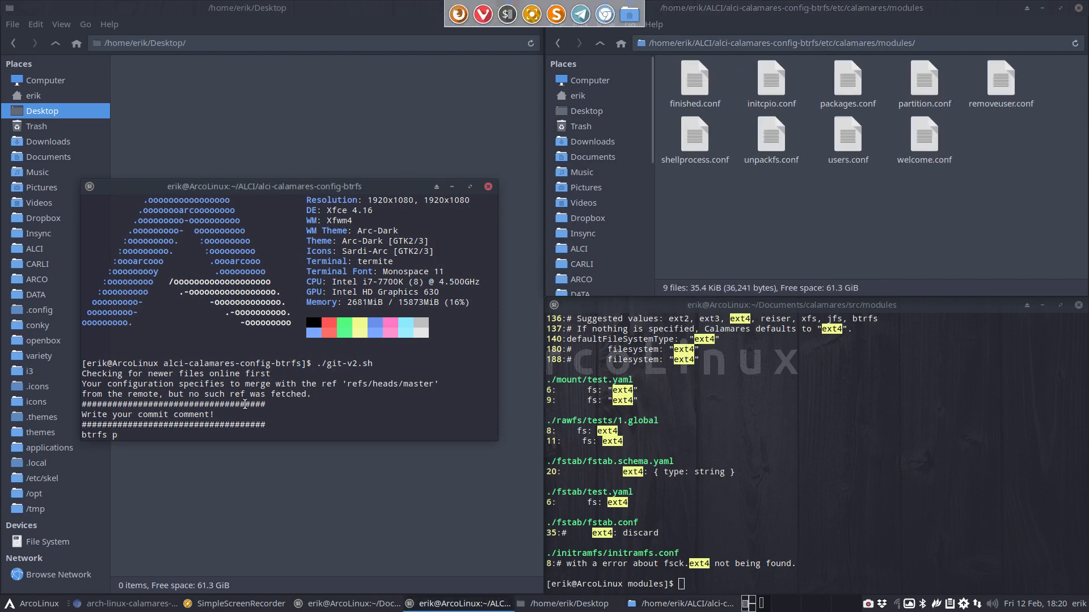
text(btrfs p)
text(artitio)
text(n.on)
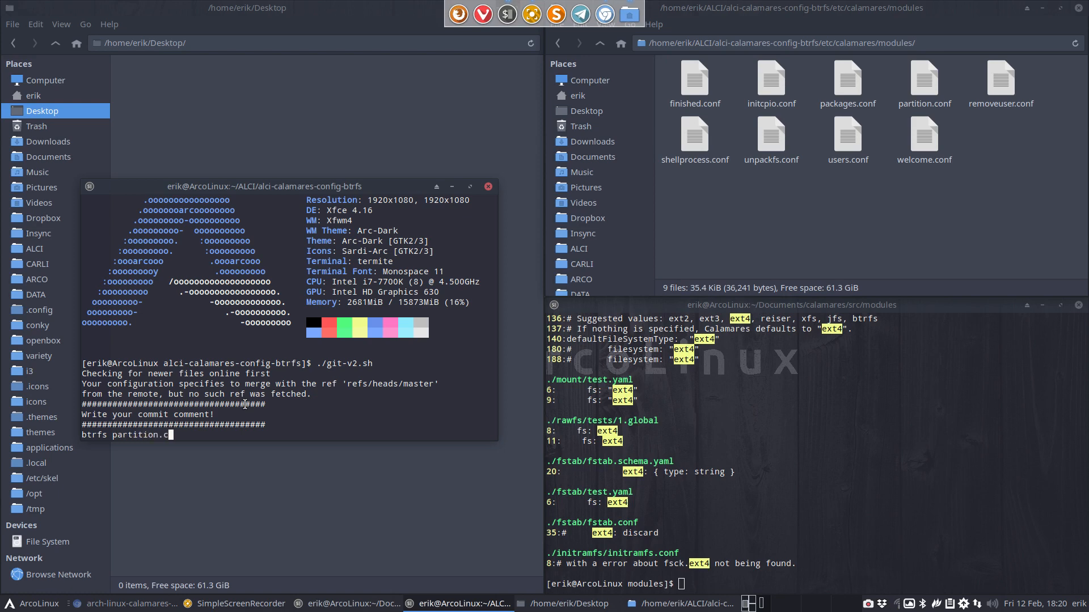
text(onf)
key(Return)
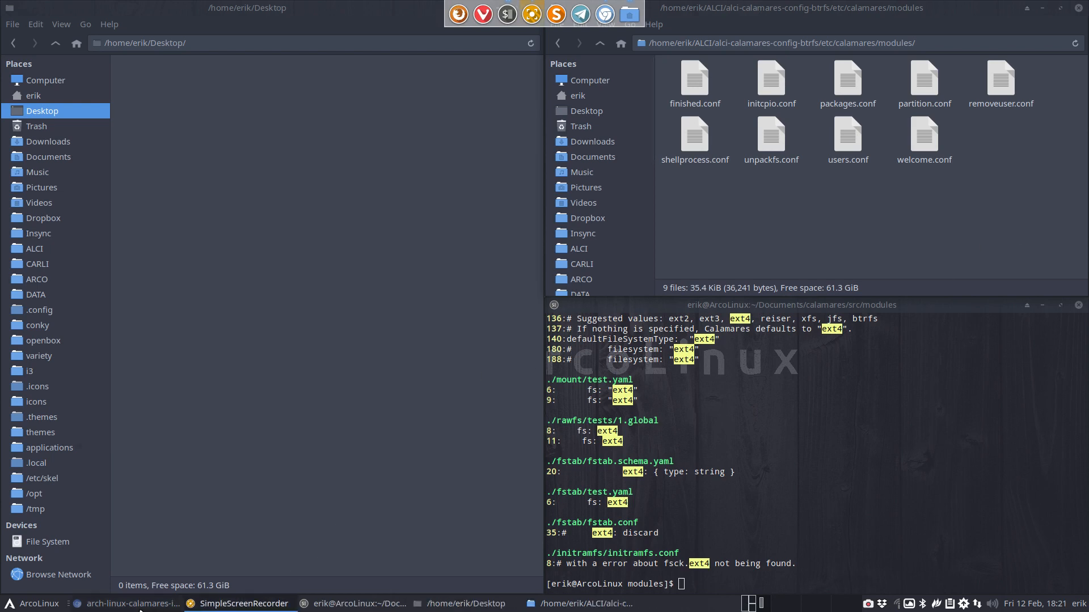
click(140, 611)
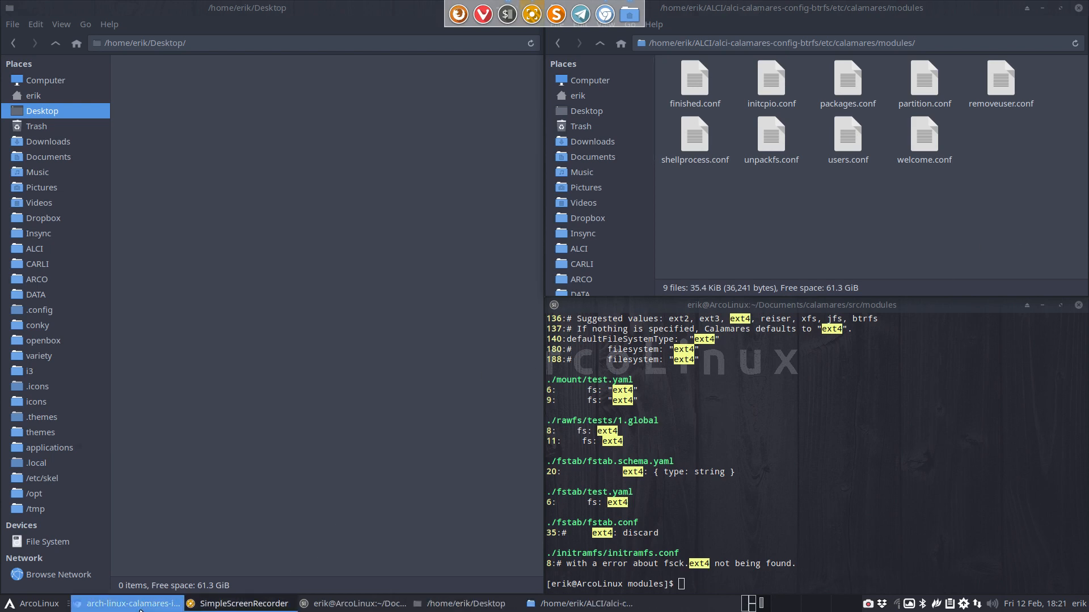
Reload the GitHub repository page to verify the 'btrfs partition.conf' commit, then minimize Chromium
click(49, 30)
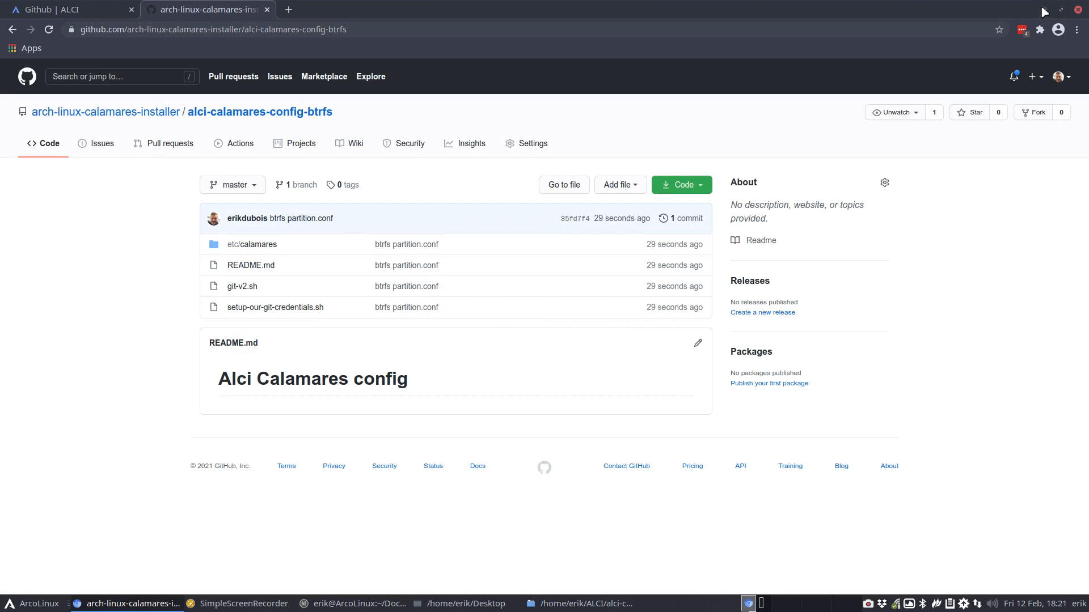
click(1044, 12)
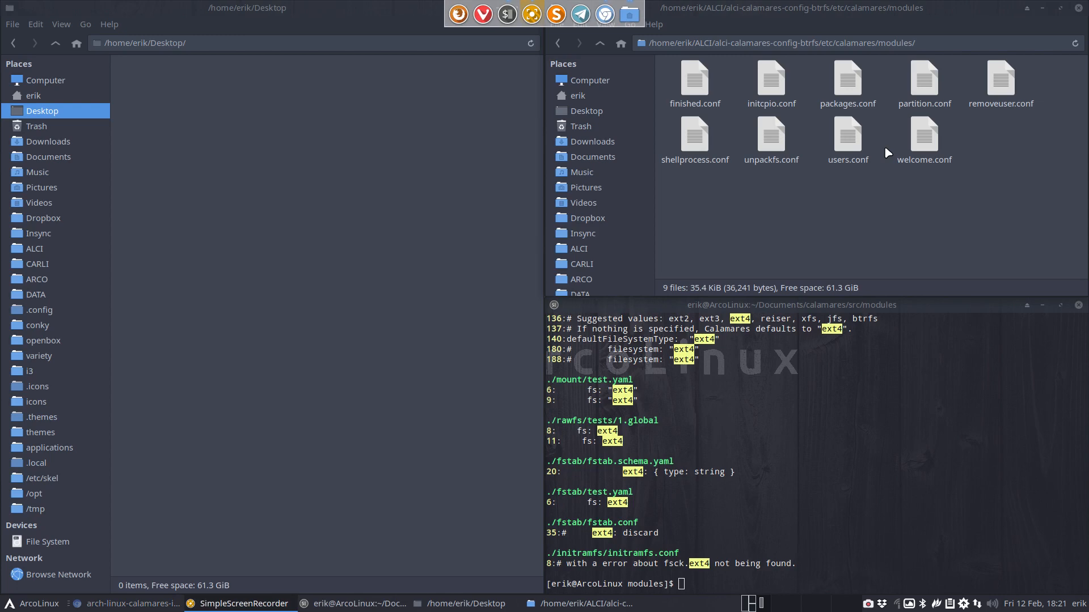
Close the Desktop window, maximize the other Thunar window, and go from ALCI into alci-pkgbuild
click(353, 126)
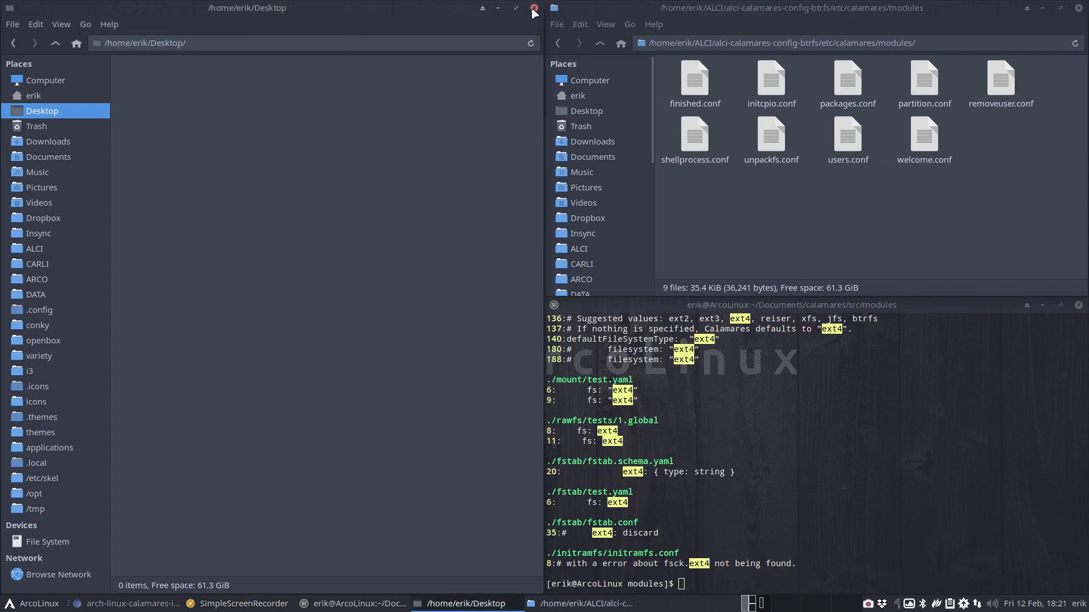
click(533, 9)
double_click(724, 7)
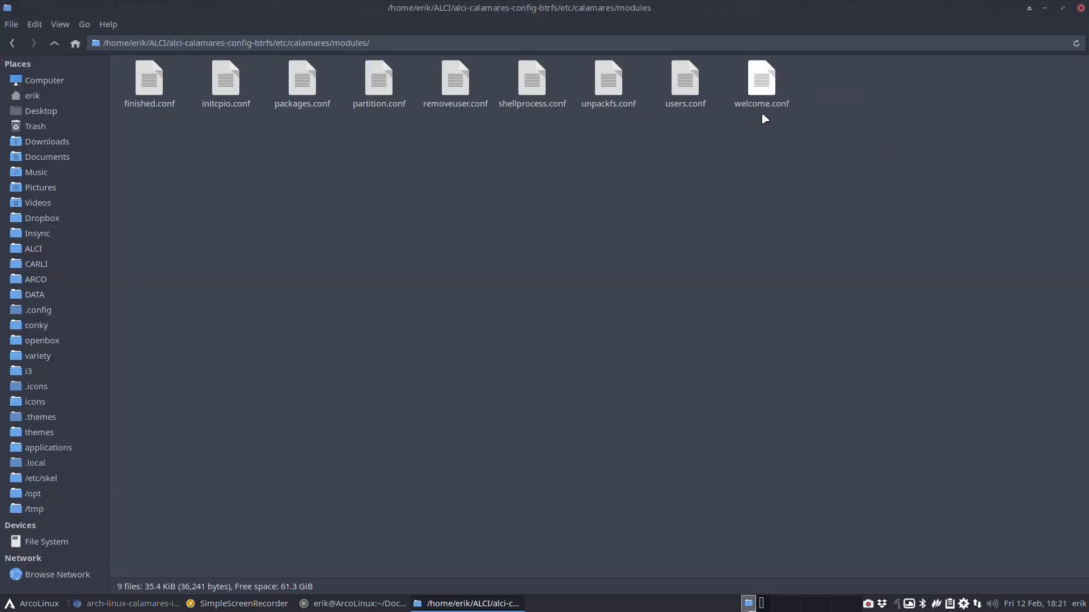
click(52, 43)
click(52, 44)
click(53, 43)
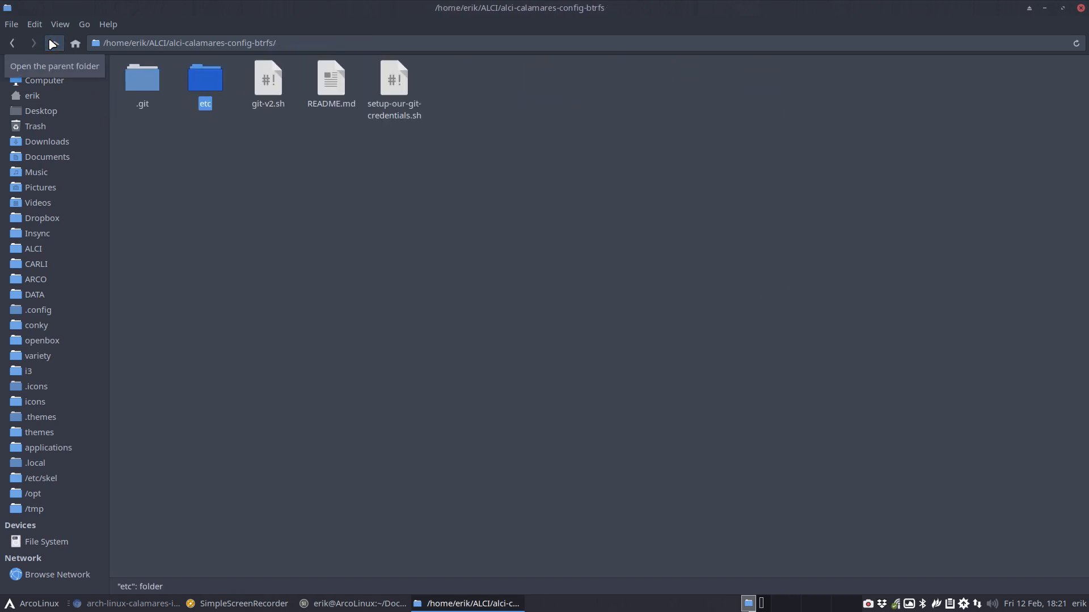
click(53, 44)
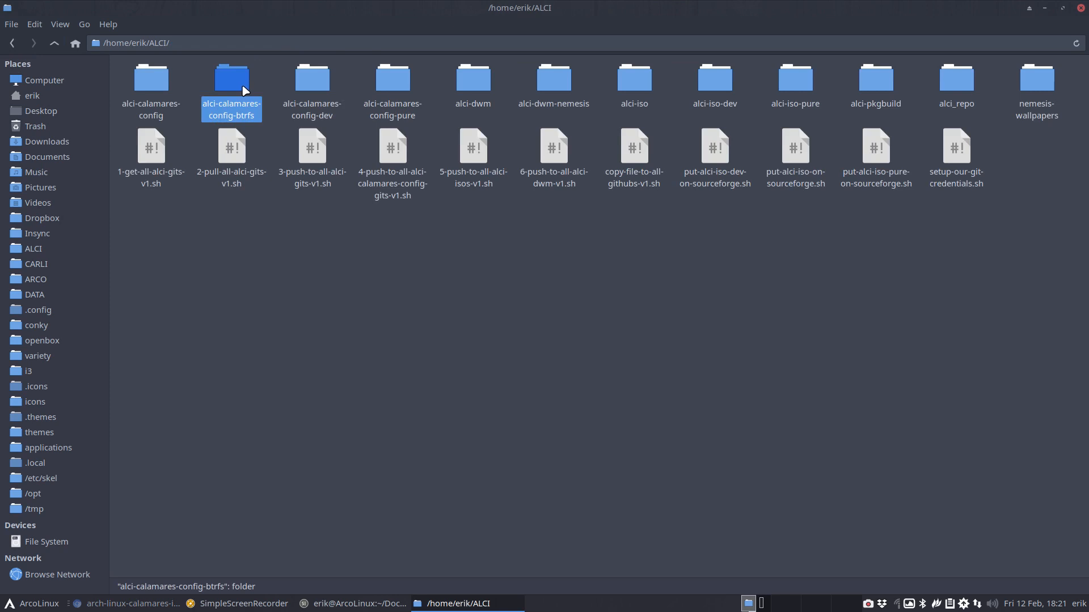
double_click(880, 79)
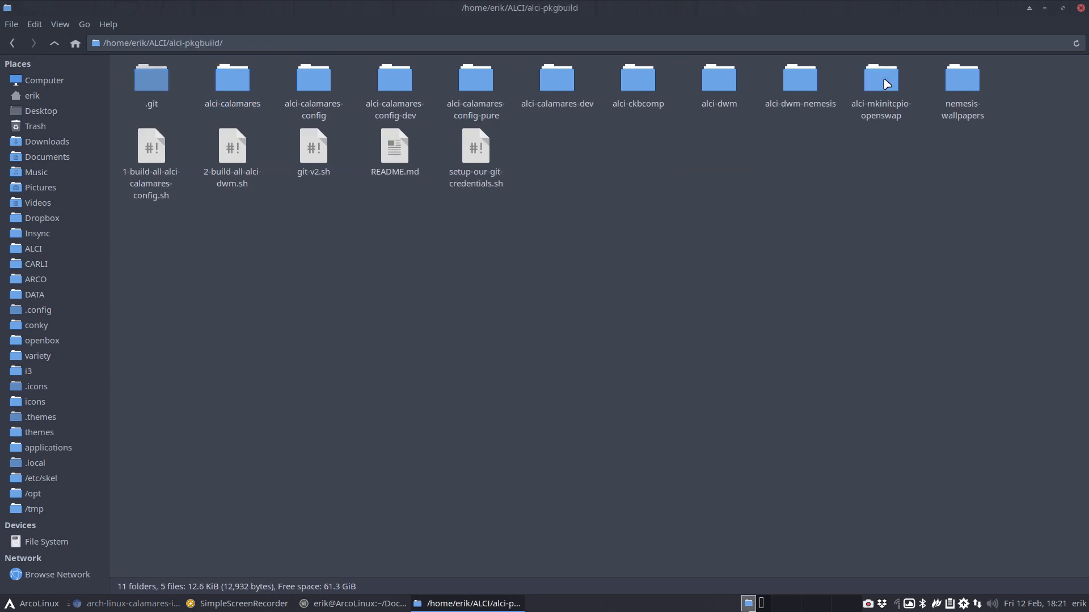
Duplicate alci-calamares-config-dev as alci-calamares-config-btrfs, then select it with alci-calamares-config
click(314, 83)
key(Right)
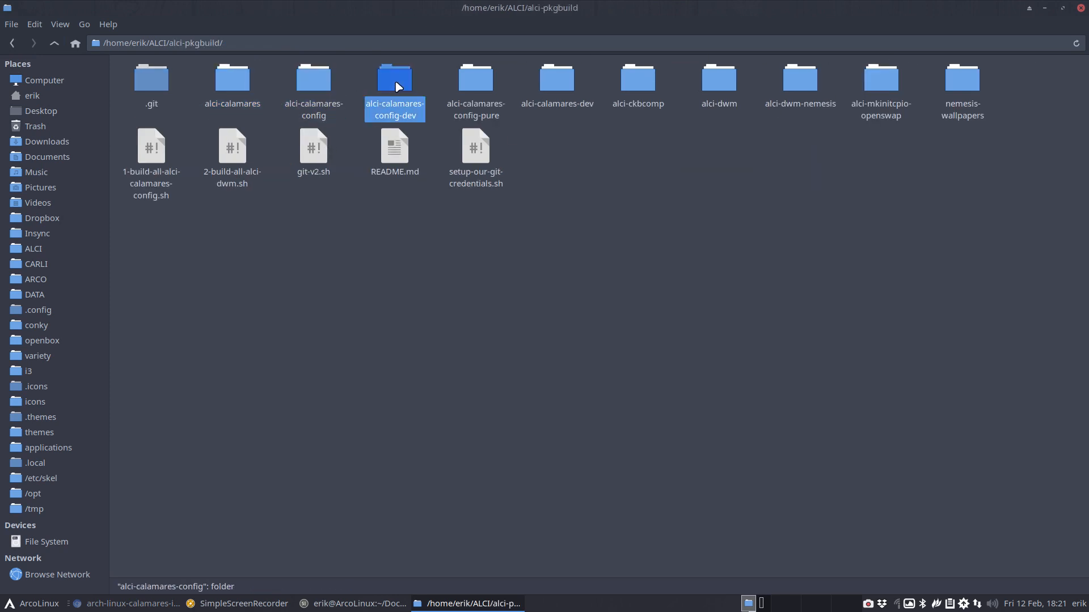
key(Left)
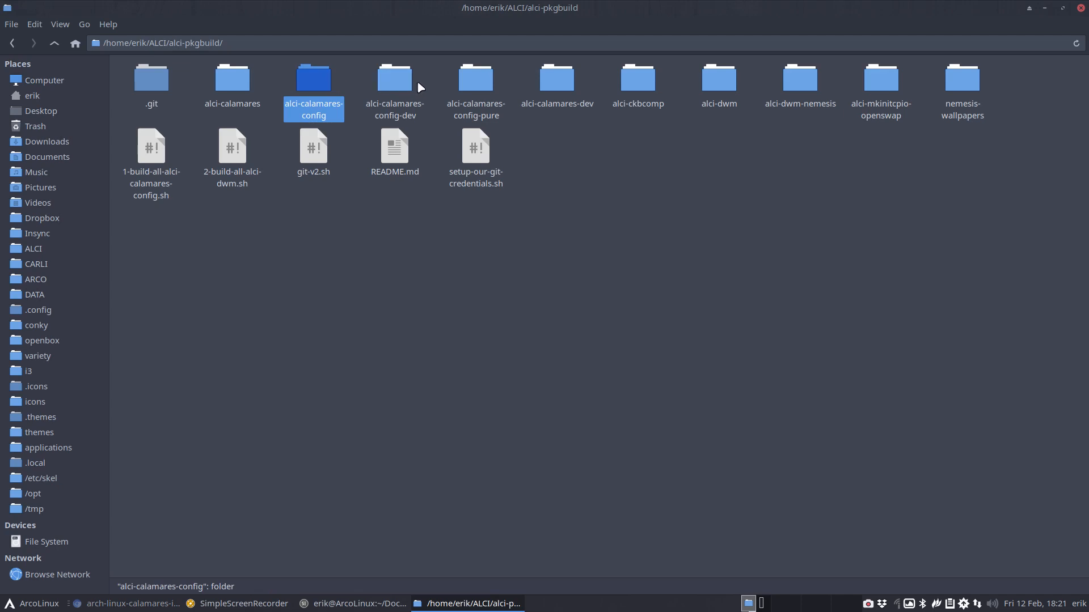
click(392, 88)
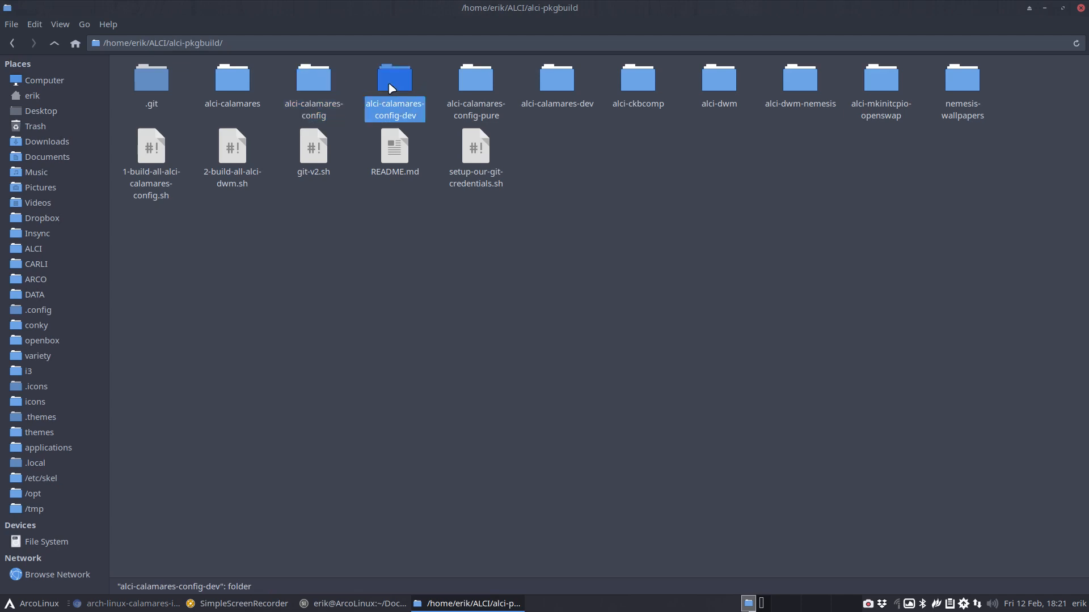
key(ctrl+v)
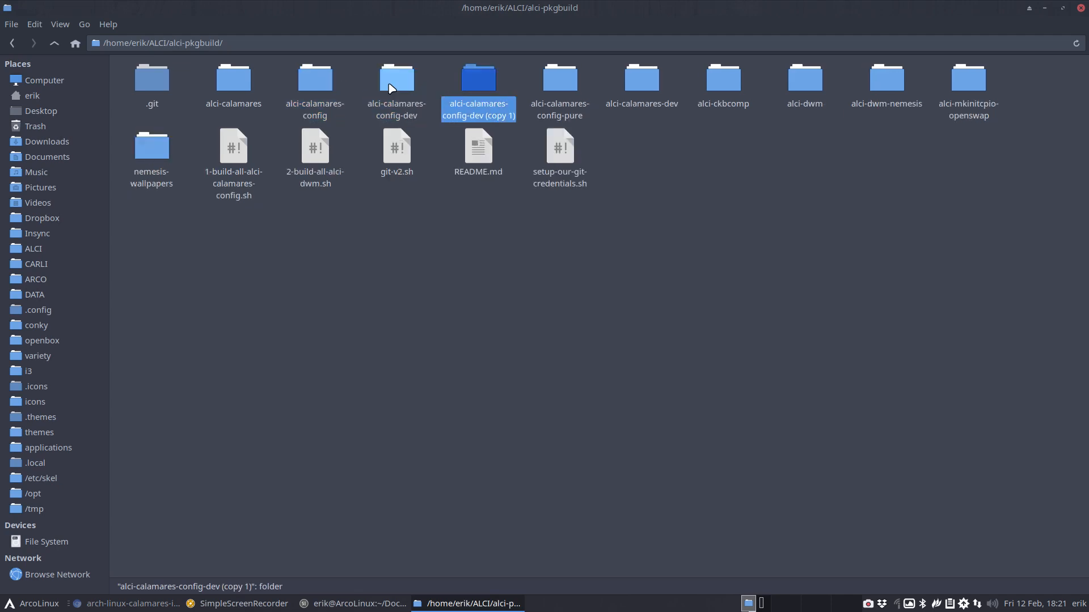
key(F2)
key(End)
key(BackSpace)
key(BackSpace)
key(BackSpace)
key(BackSpace)
key(BackSpace)
key(BackSpace)
key(BackSpace)
key(BackSpace)
key(BackSpace)
key(BackSpace)
key(BackSpace)
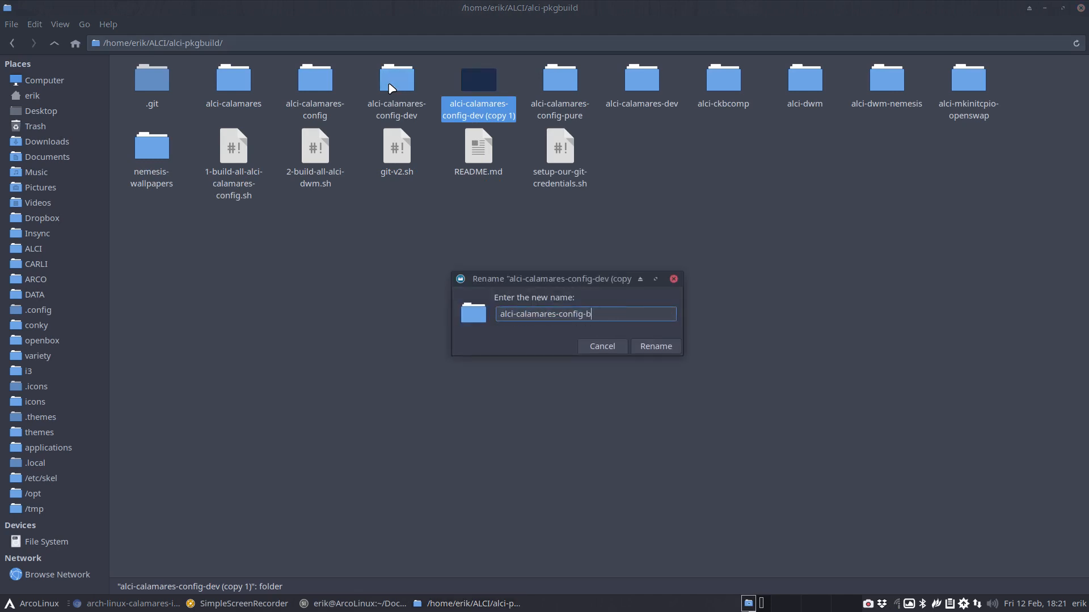
text(btrfs)
key(Return)
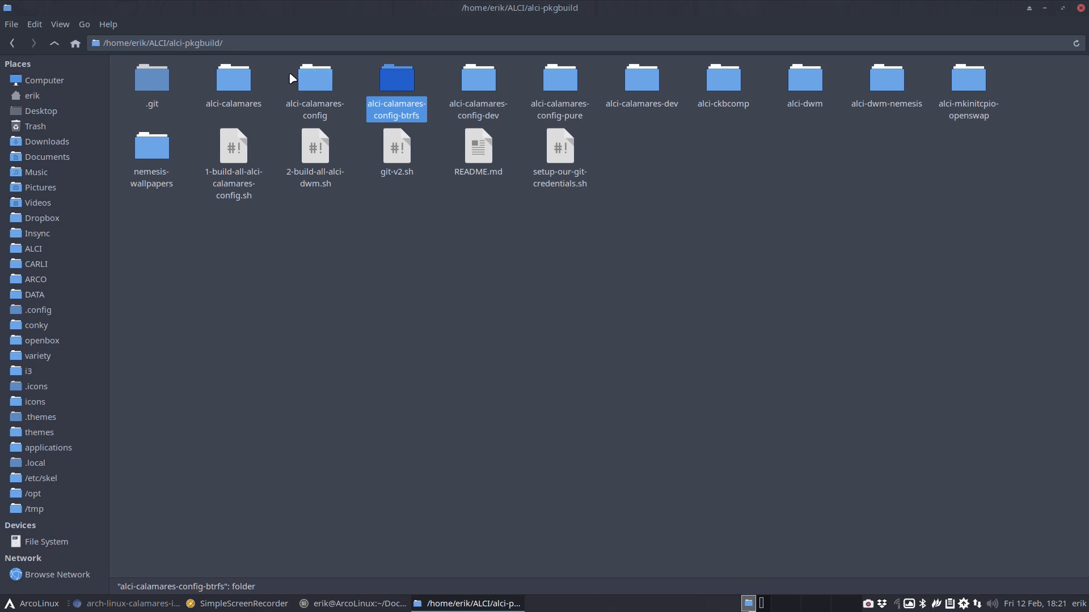
click(315, 79)
ctrl+click(397, 78)
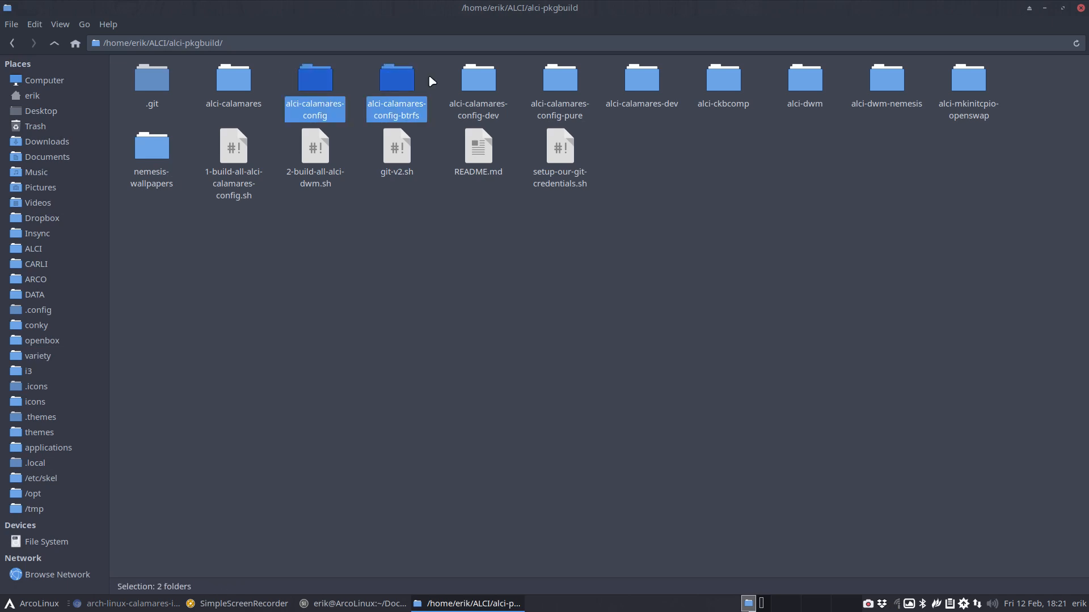
Open the config, btrfs and dev PKGBUILDs in Meld and change the btrfs pkgname's 'dev' to 'btrfs'
ctrl+click(478, 82)
right_click(478, 81)
click(539, 321)
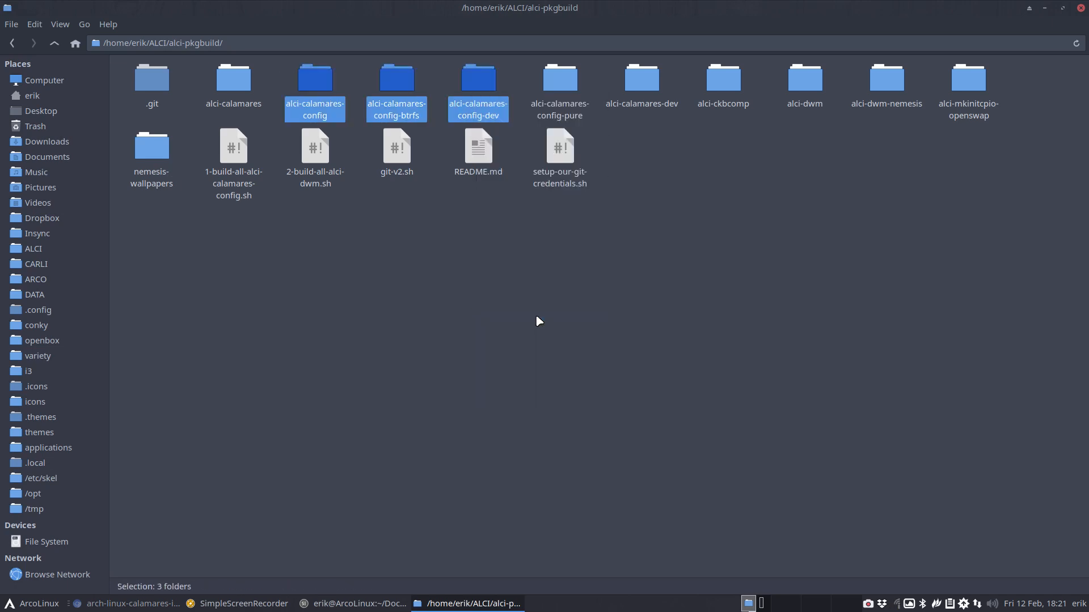
click(444, 135)
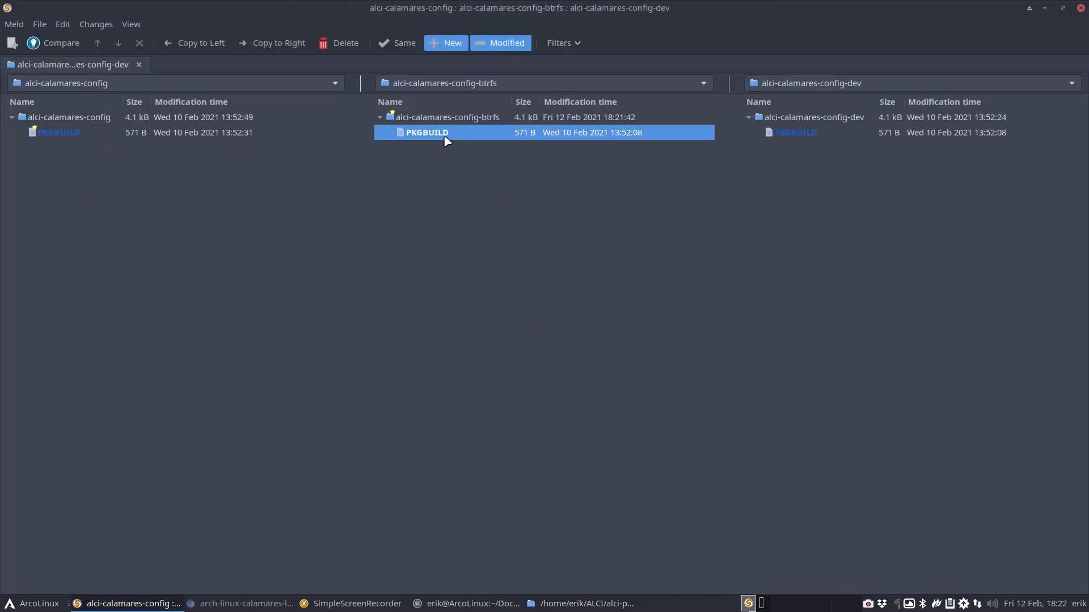
double_click(447, 136)
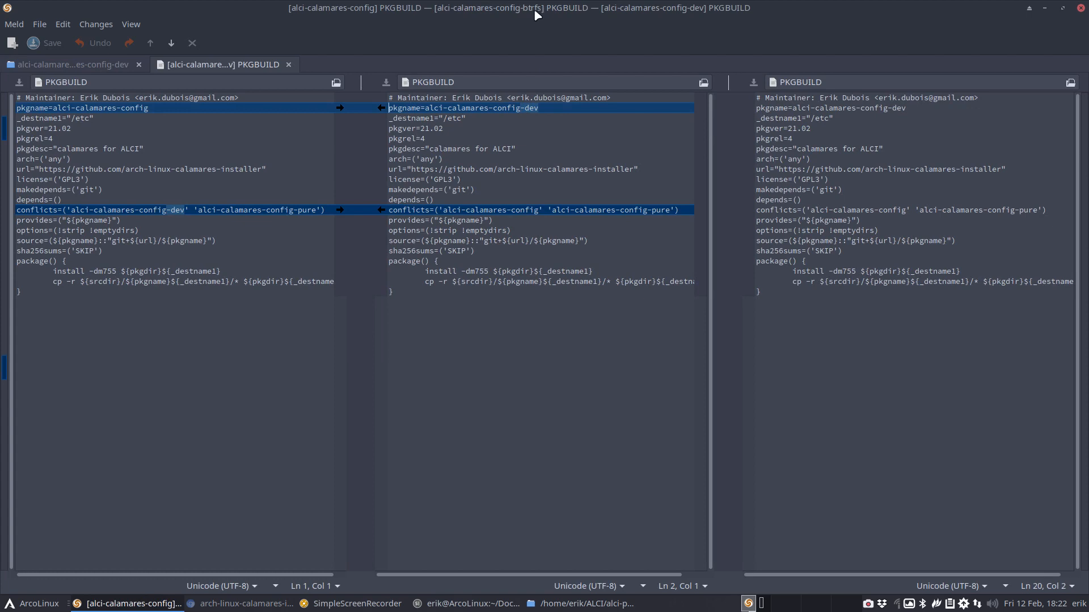
double_click(532, 107)
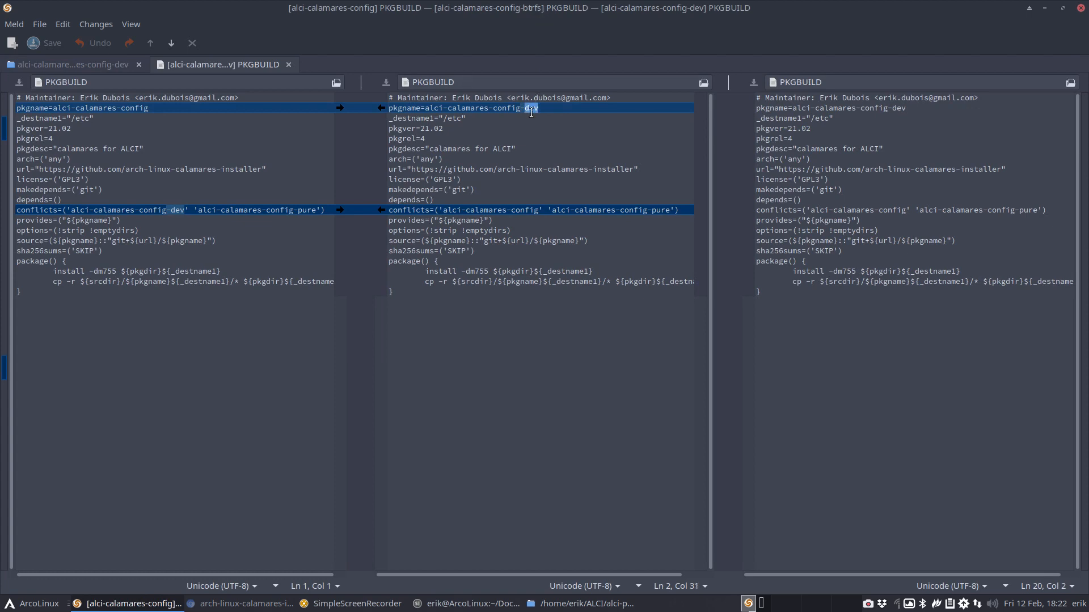
text(btrfsq)
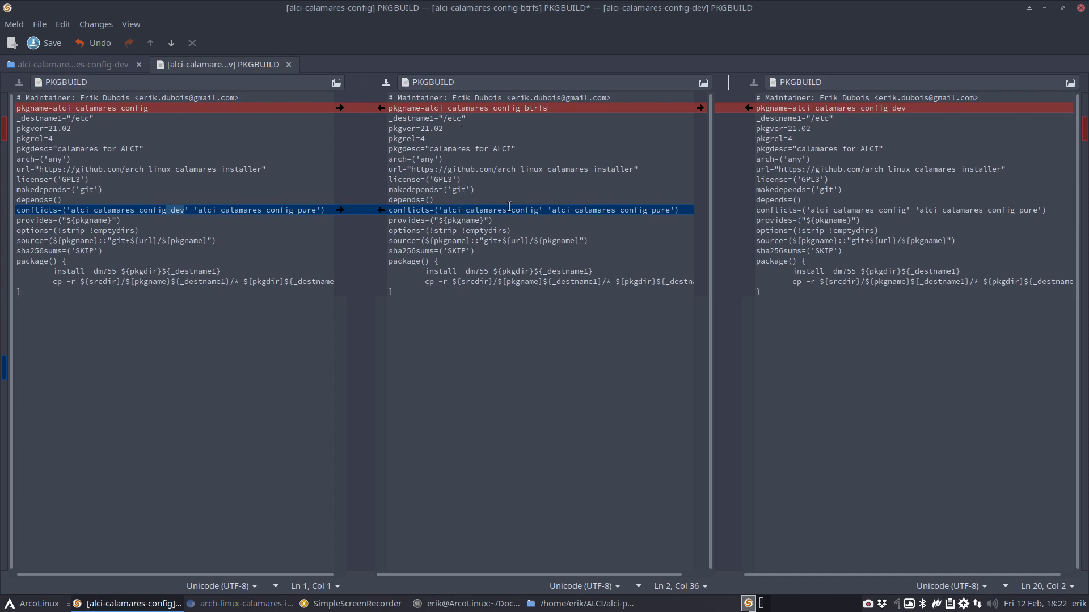
Append 'alci-calamares-config-btrfs' to the base PKGBUILD's conflicts list and select the new entry
click(321, 208)
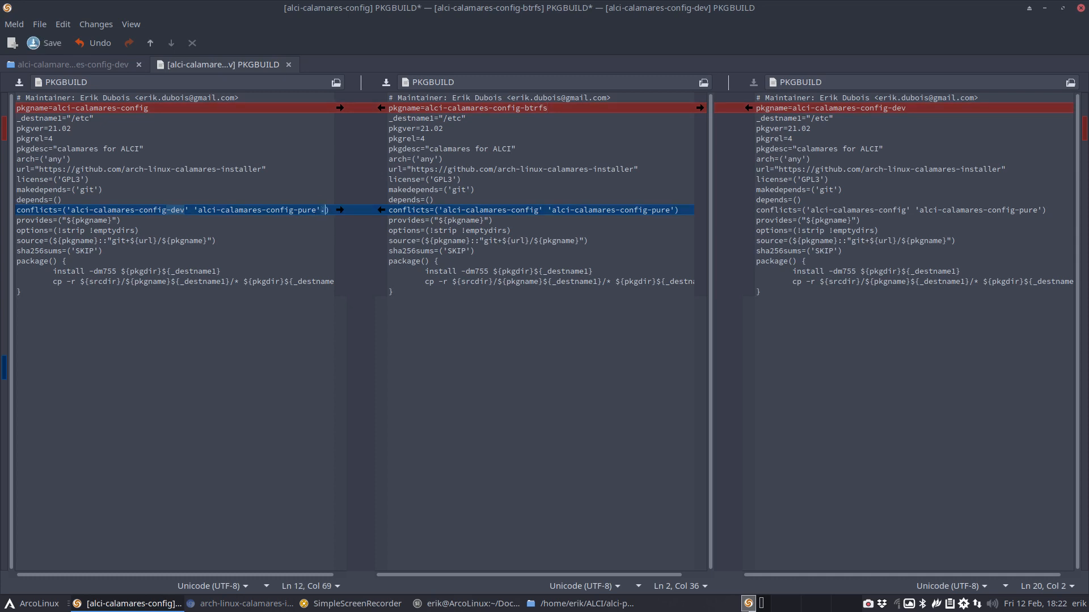
text(")
key(BackSpace)
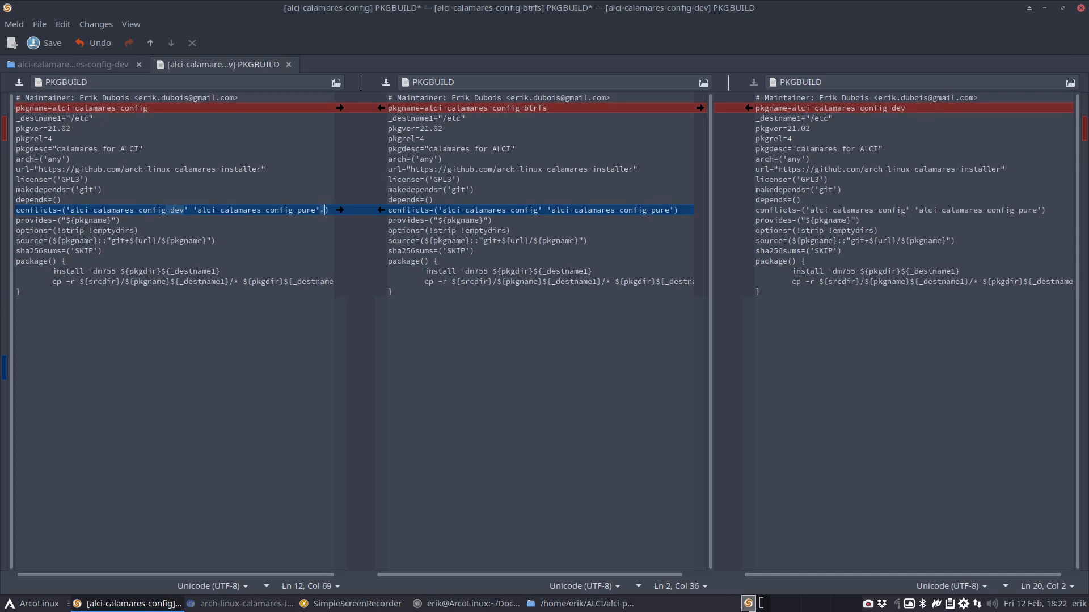
text('alc)
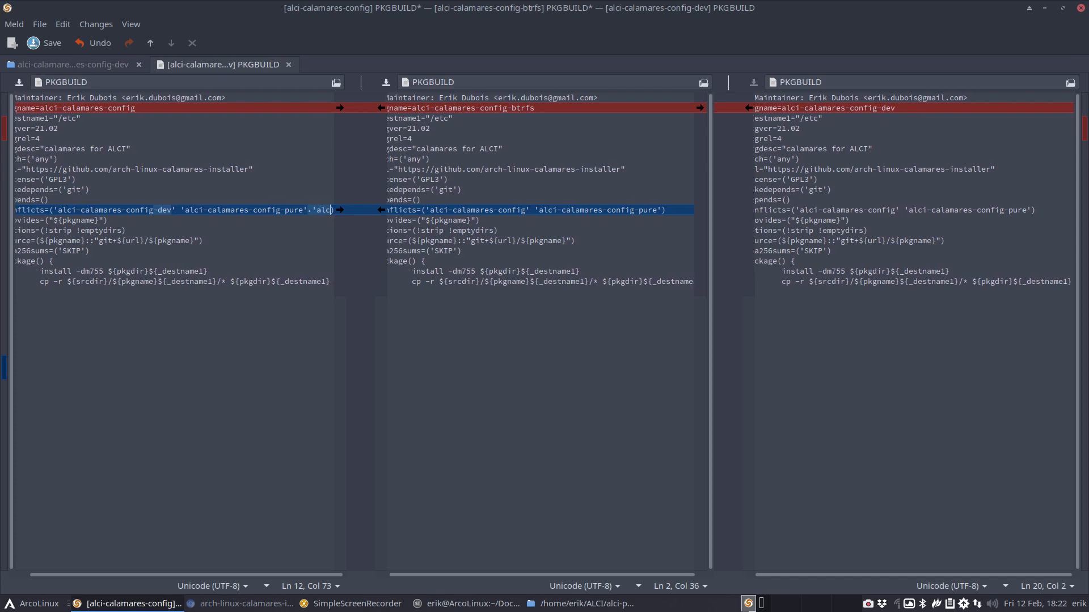
text(i-calamares)
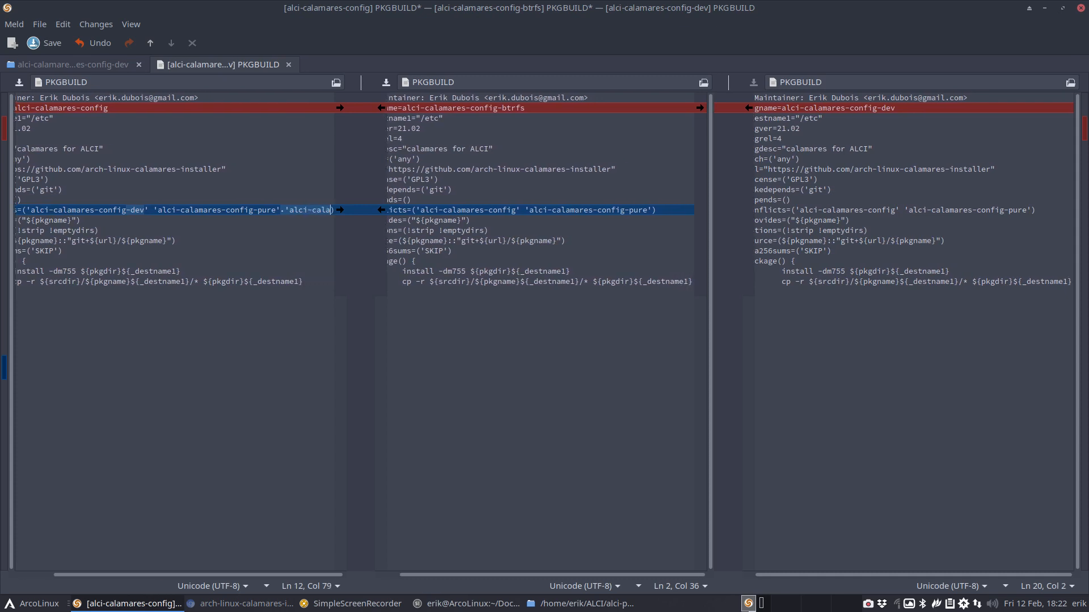
text(-config)
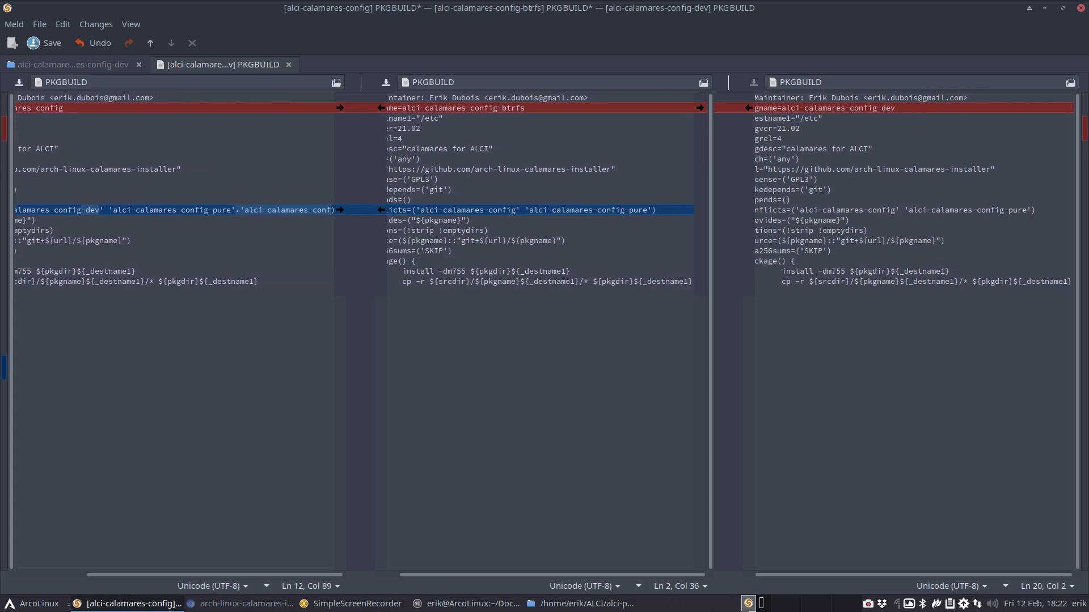
text(-bt)
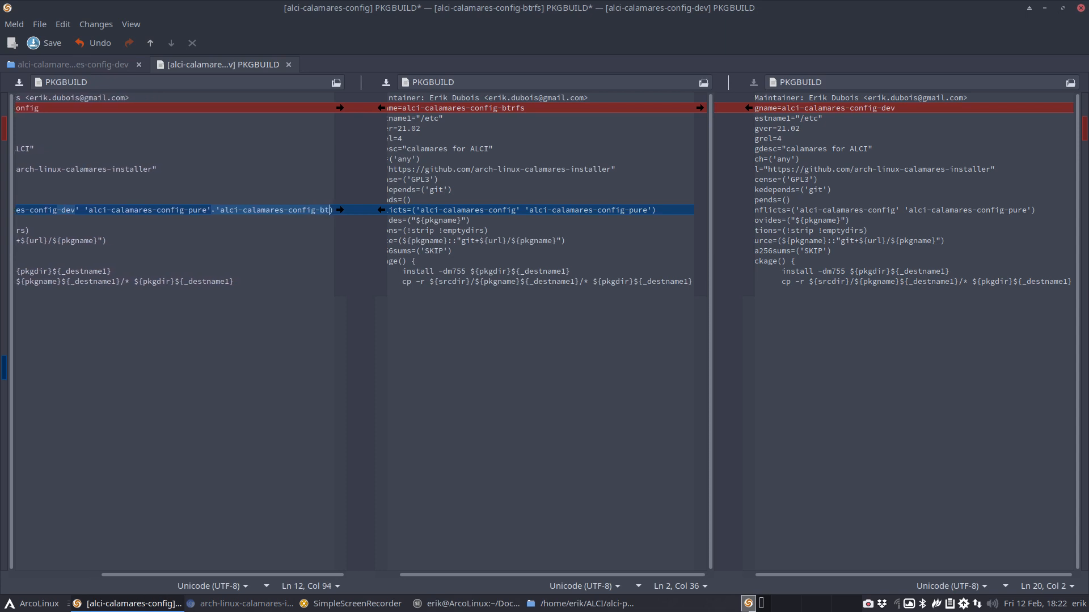
text(rf)
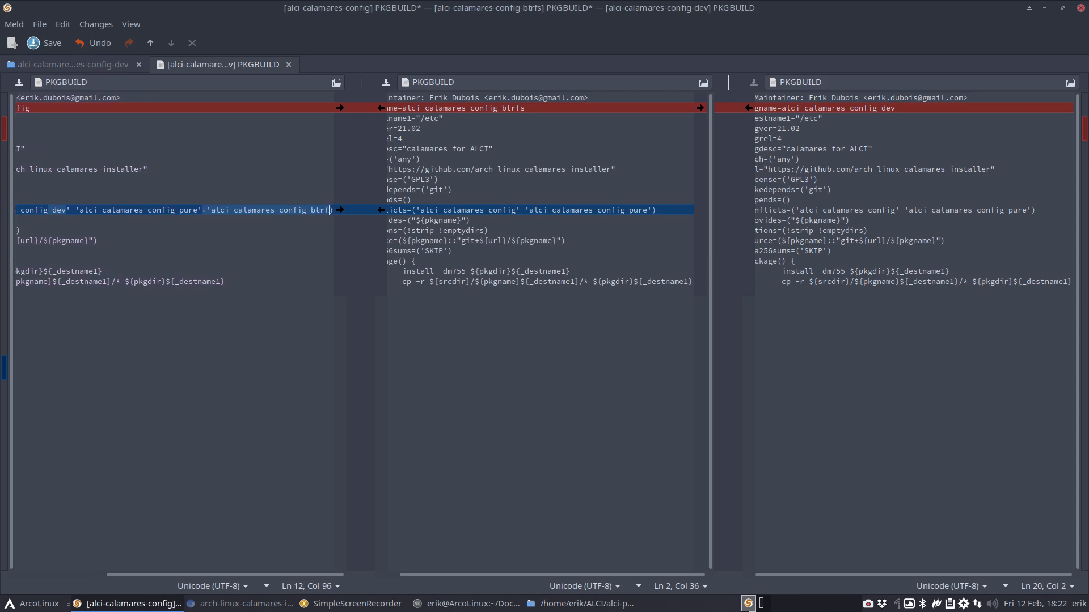
text(s)
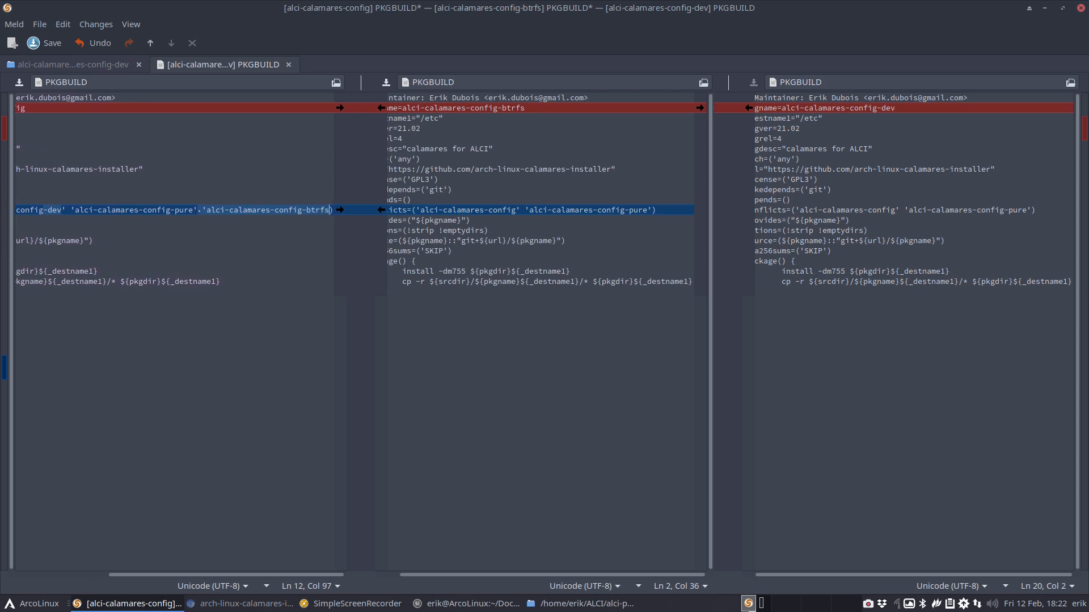
text(')
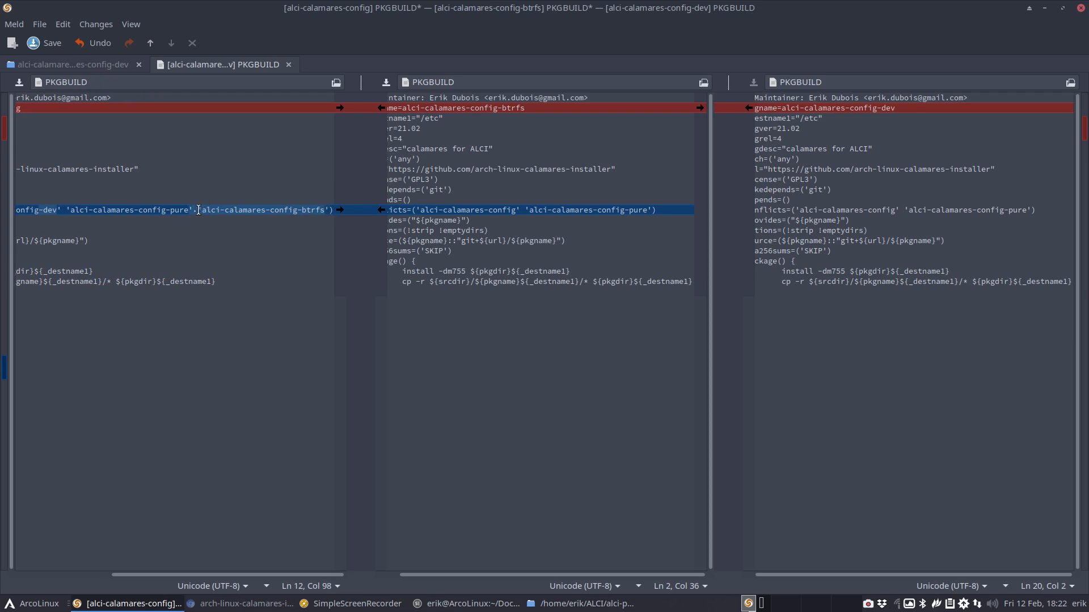
drag(198, 208, 327, 212)
key(ctrl+c)
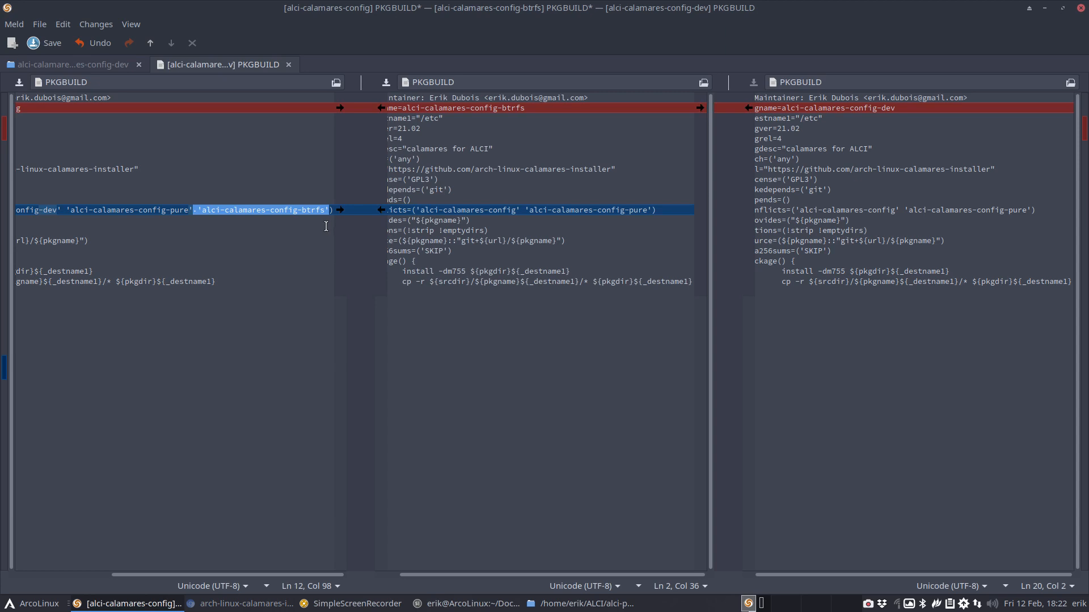
click(1031, 210)
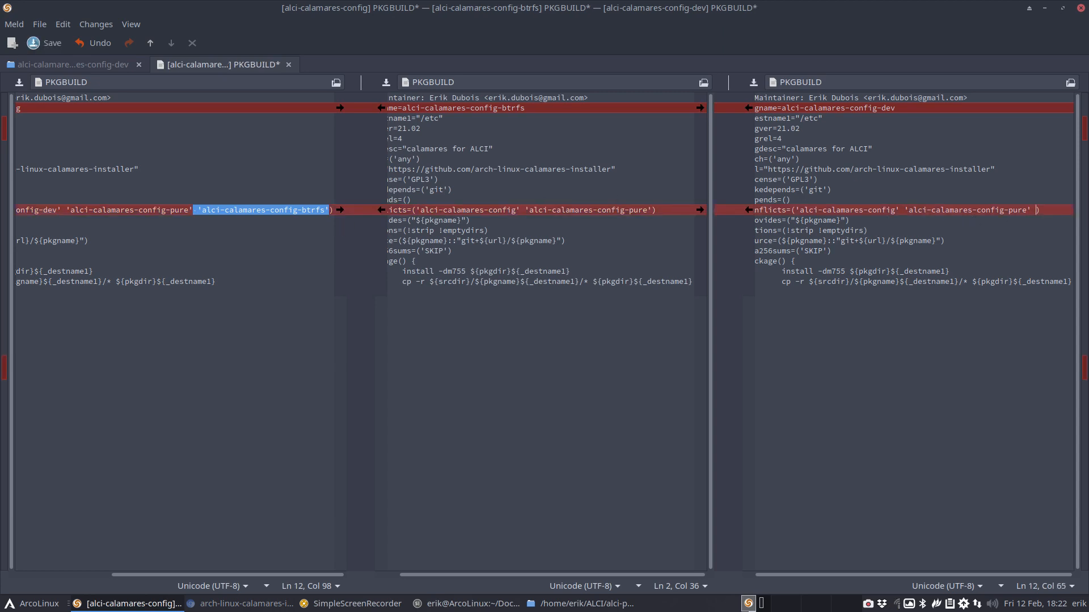
Paste the btrfs entry into the dev PKGBUILD's conflicts and save it
key(ctrl+v)
click(1042, 209)
key(BackSpace)
key(ctrl+s)
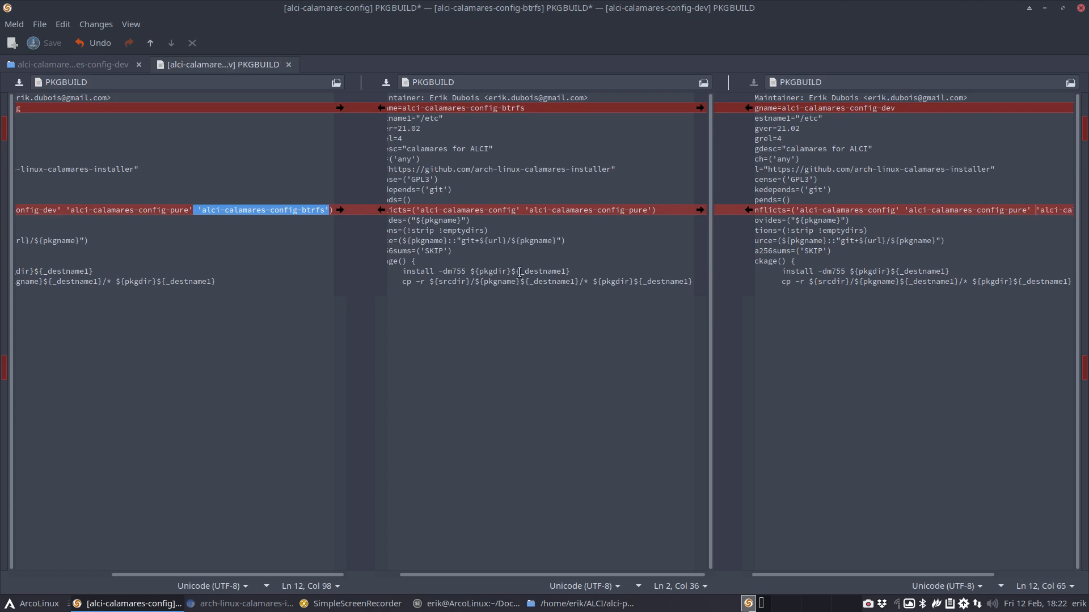
Add 'alci-calamares-config-dev' to the btrfs PKGBUILD's conflicts by copying the pure entry, then save
click(520, 272)
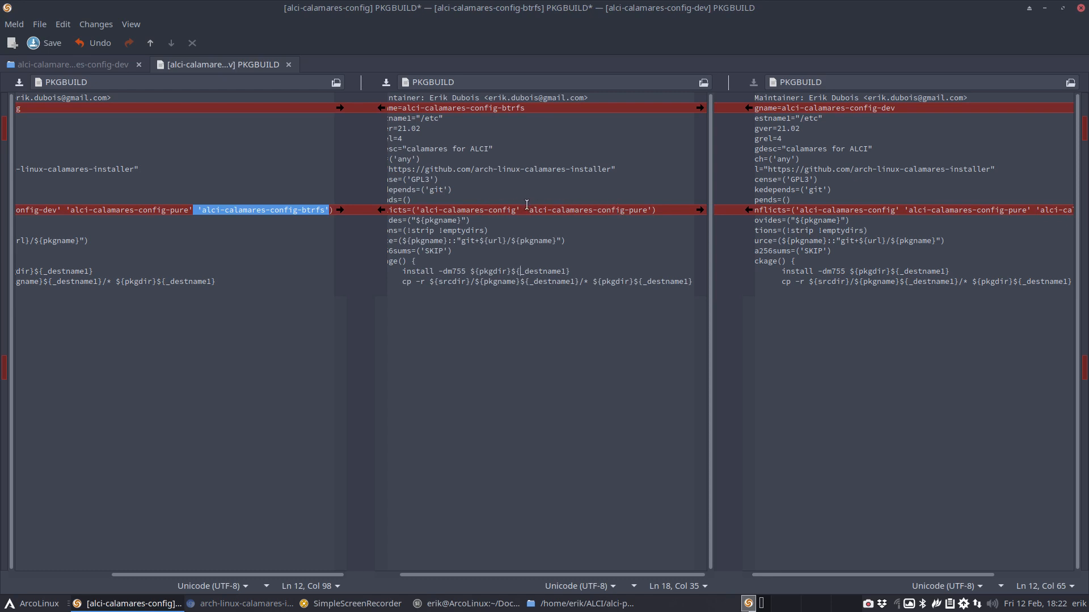
drag(525, 210, 652, 211)
key(ctrl+c)
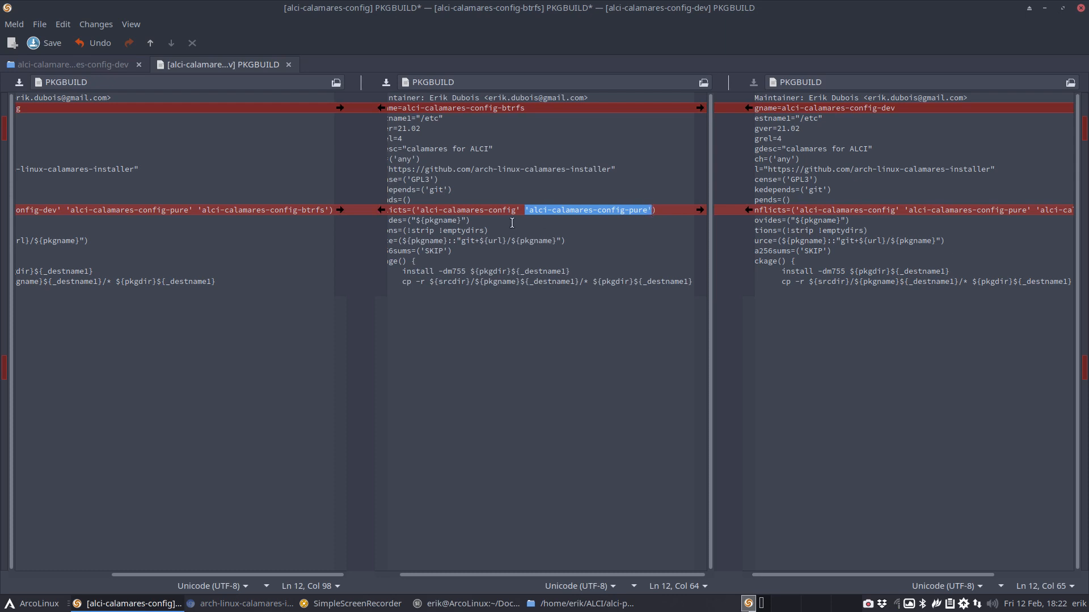
click(527, 214)
key(ctrl+v)
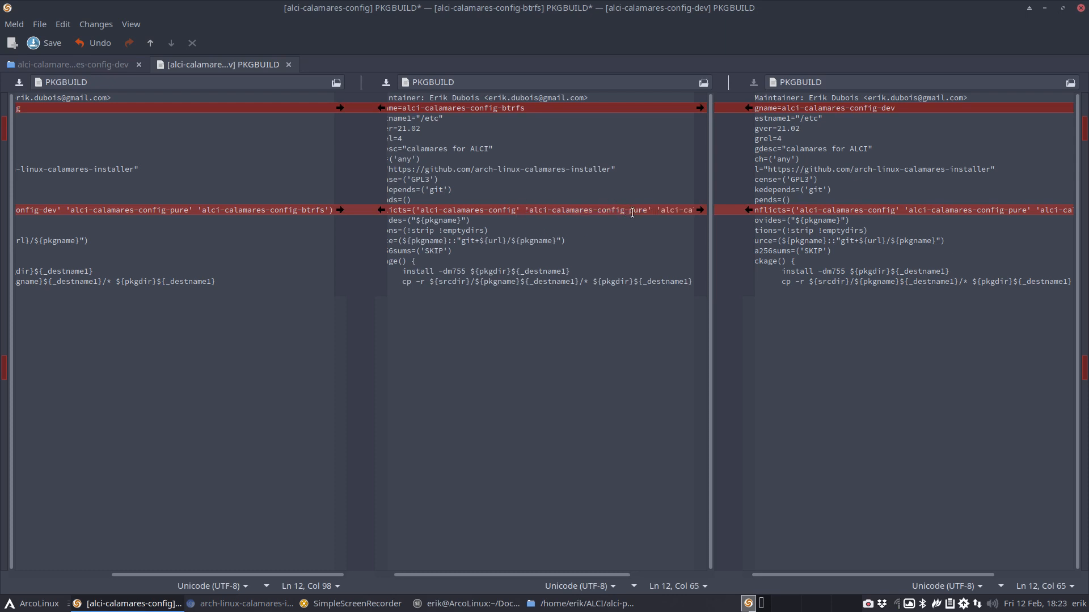
double_click(634, 211)
text(dev)
key(ctrl+s)
Close the PKGBUILD comparison, choosing to save the remaining changed file
click(459, 243)
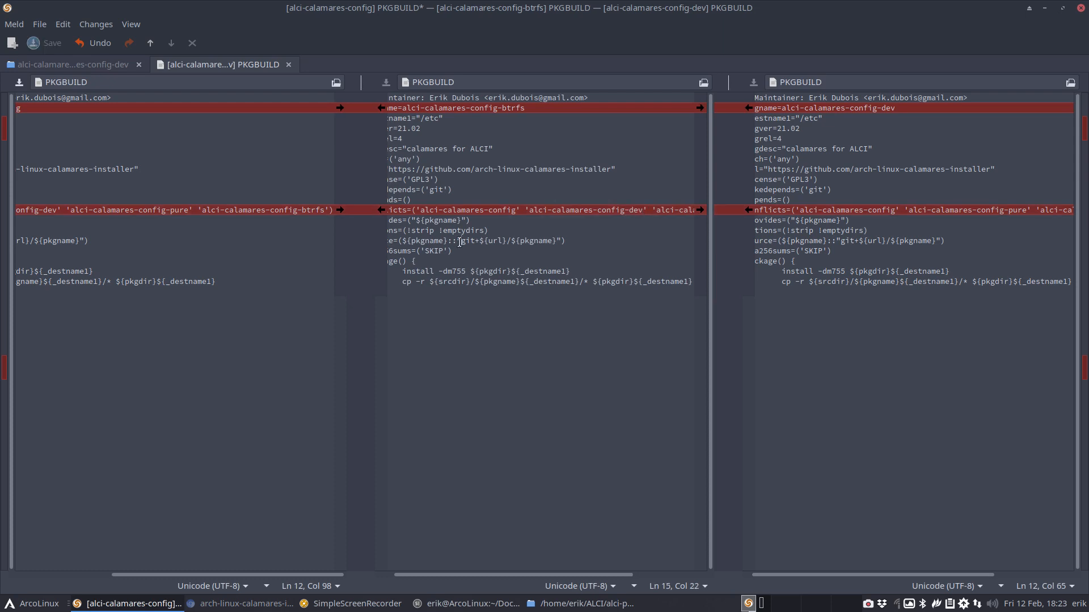
drag(426, 576, 407, 578)
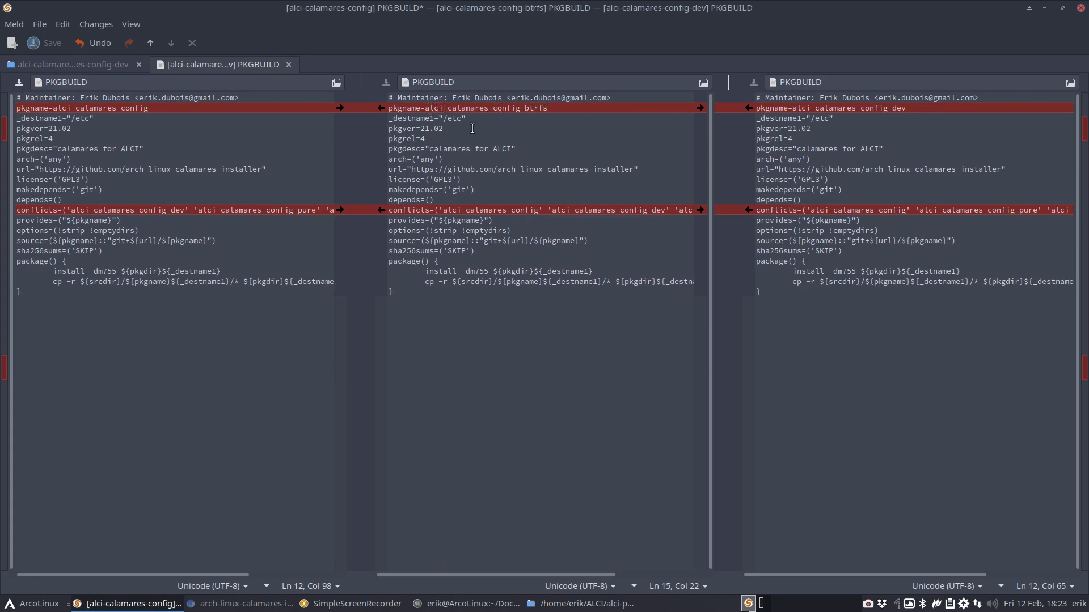
click(465, 131)
click(429, 141)
click(489, 146)
click(512, 145)
click(288, 65)
click(658, 363)
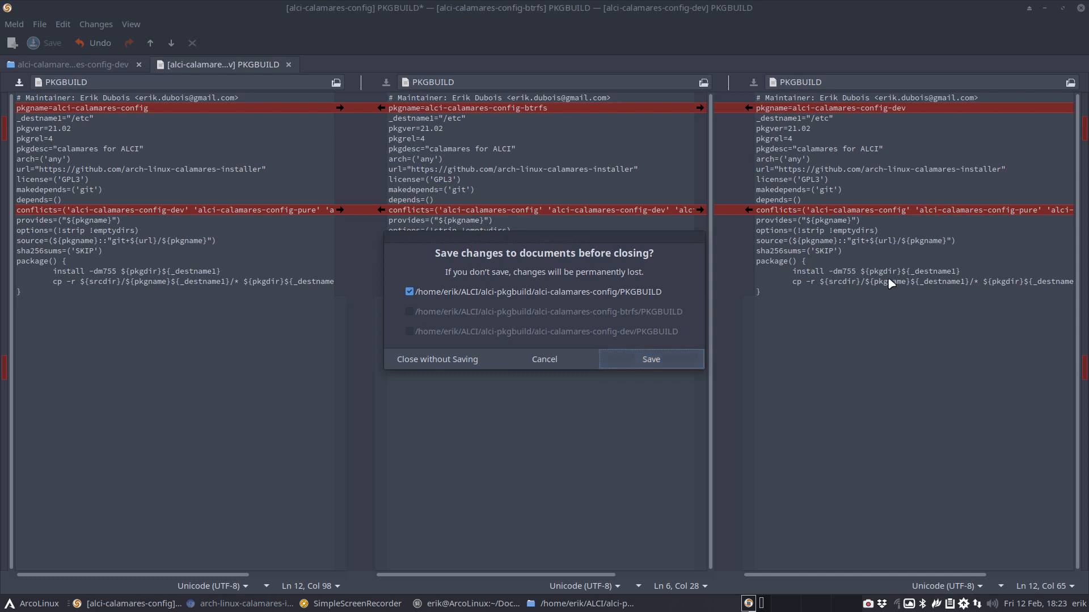
Dismiss the save prompt and save the edited alci-calamares-config PKGBUILD with Ctrl+S
click(545, 361)
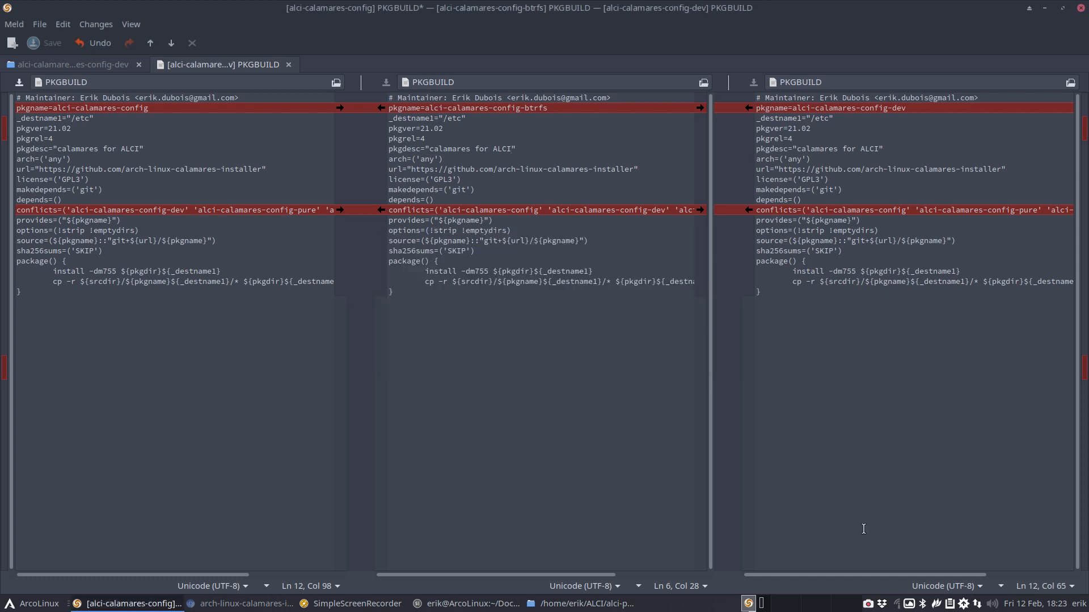
drag(886, 575, 969, 566)
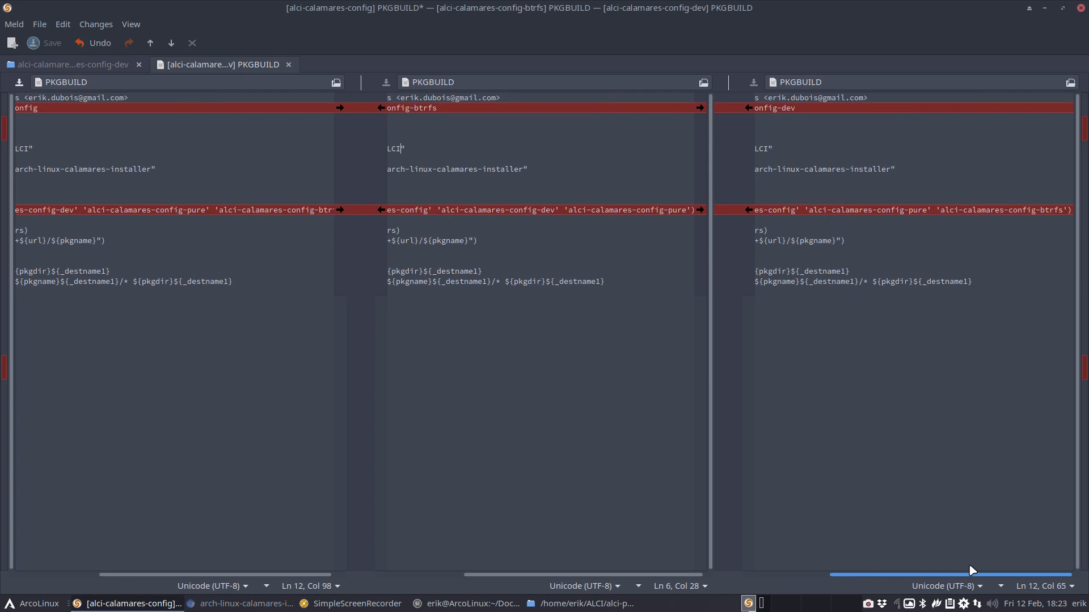
drag(969, 570, 724, 591)
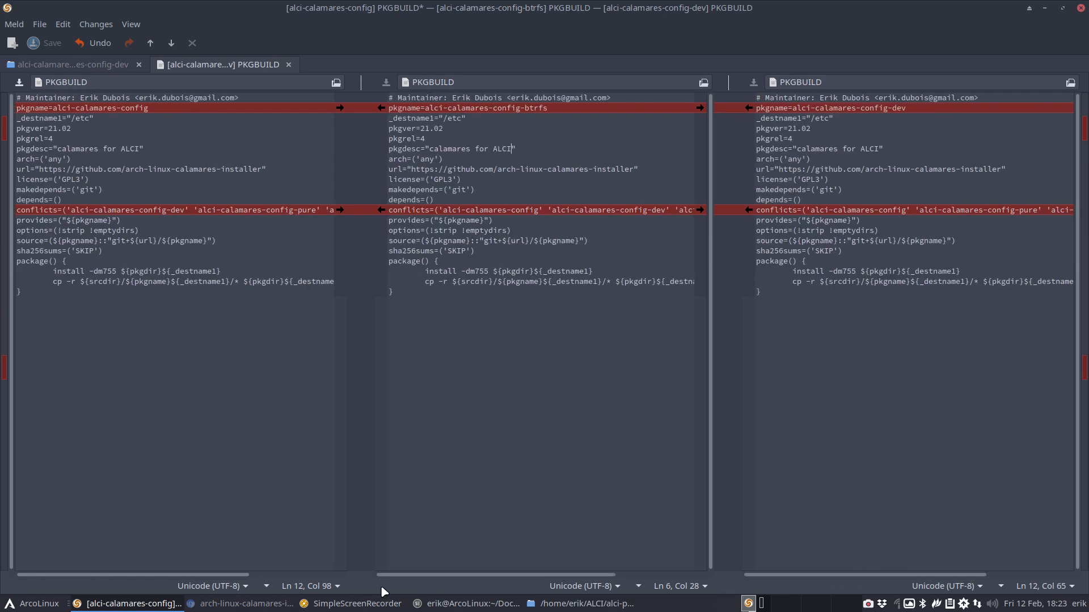
mouse_move(193, 574)
mouse_down()
mouse_move(297, 578)
mouse_move(187, 579)
mouse_up()
click(165, 348)
key(ctrl+s)
Close the comparison and Meld, then open the alci-calamares-config-btrfs folder in Thunar
click(561, 354)
click(888, 341)
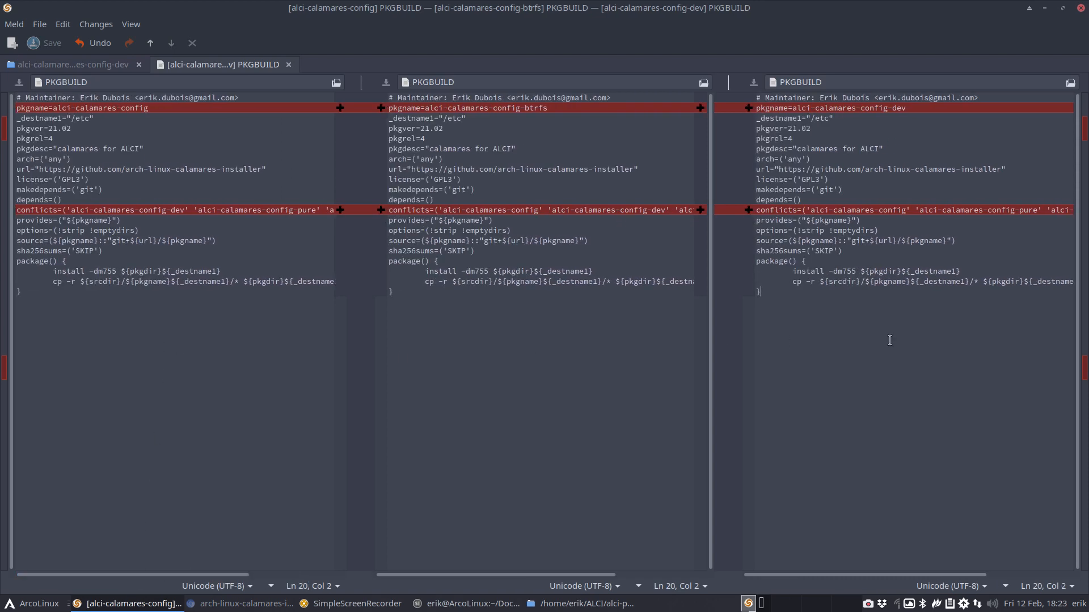
click(289, 64)
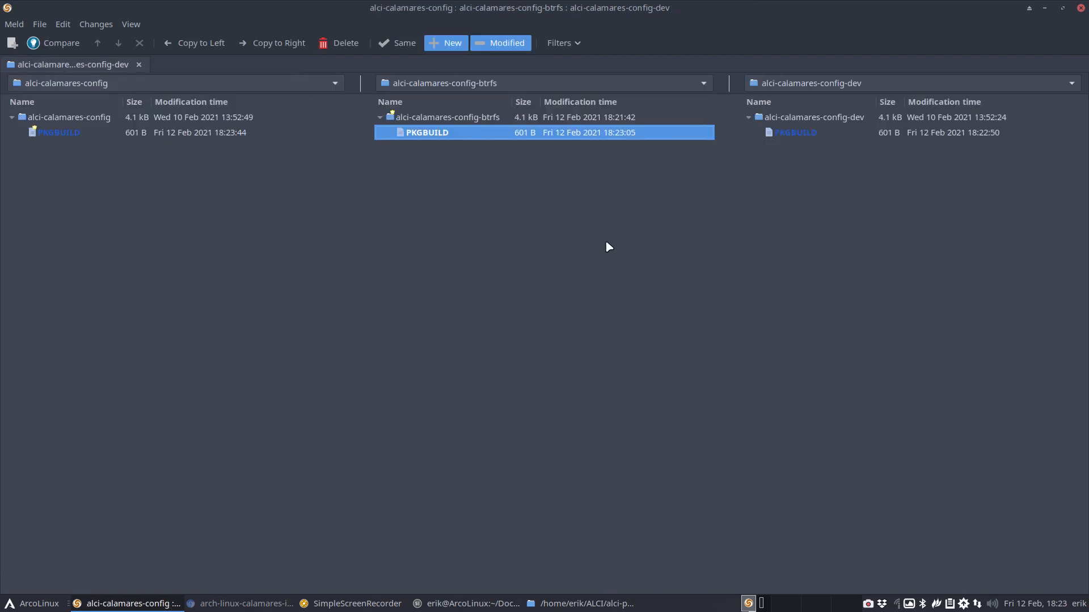
click(1080, 7)
double_click(407, 85)
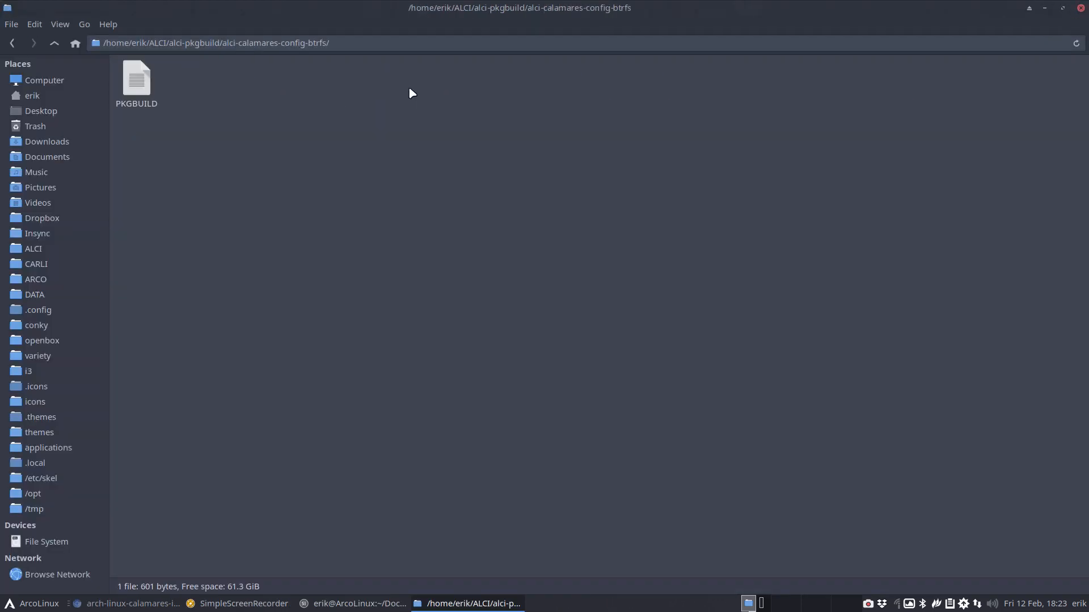
Run makepkg in a terminal inside alci-calamares-config-btrfs and open the resulting pkg folder
right_click(411, 113)
click(476, 182)
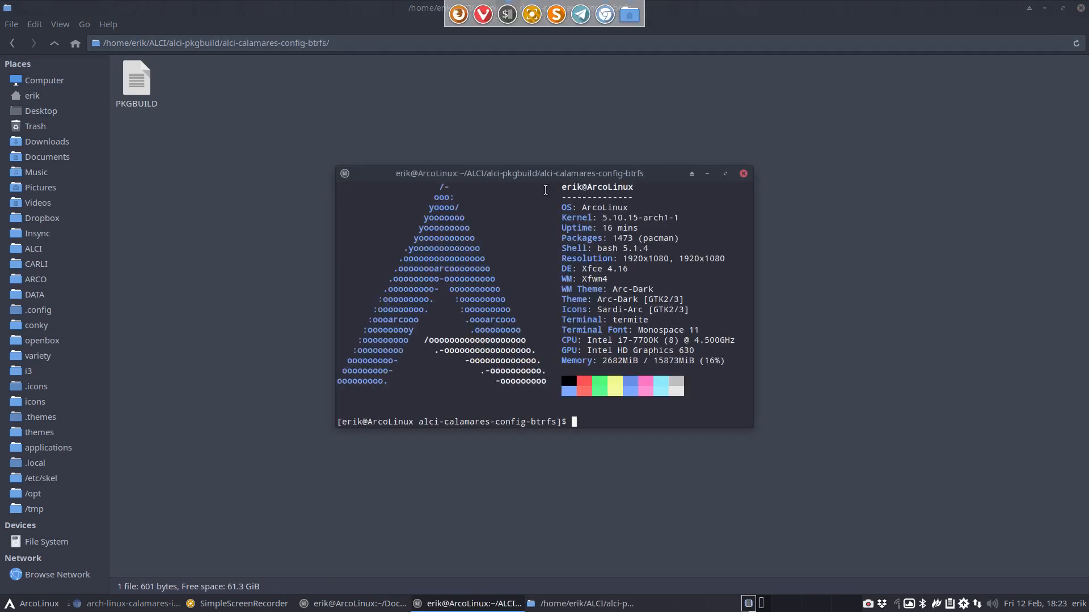
text(makepkg)
key(Return)
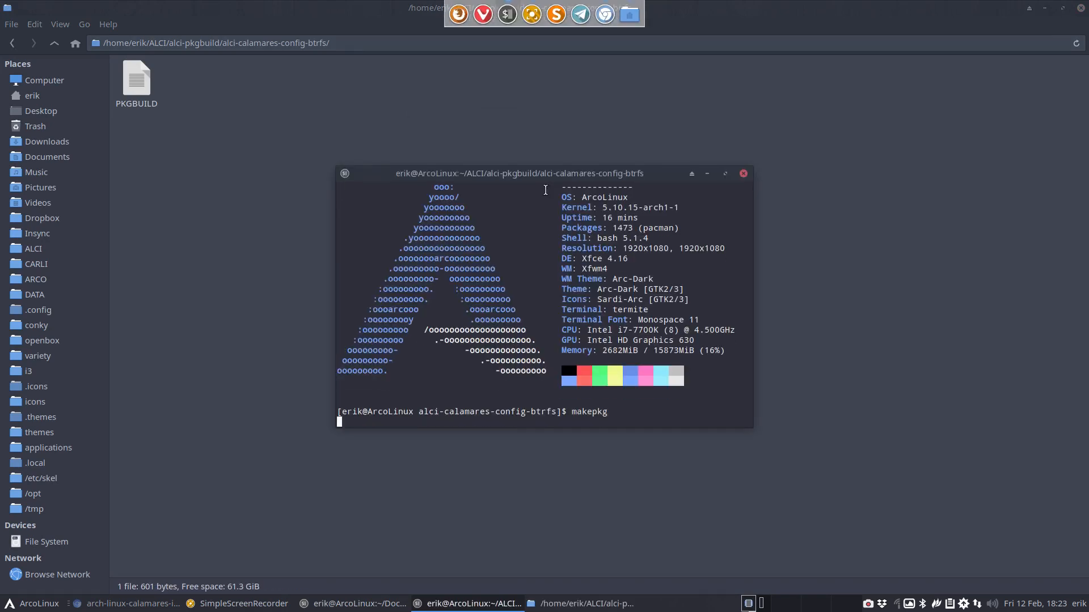
text(e)
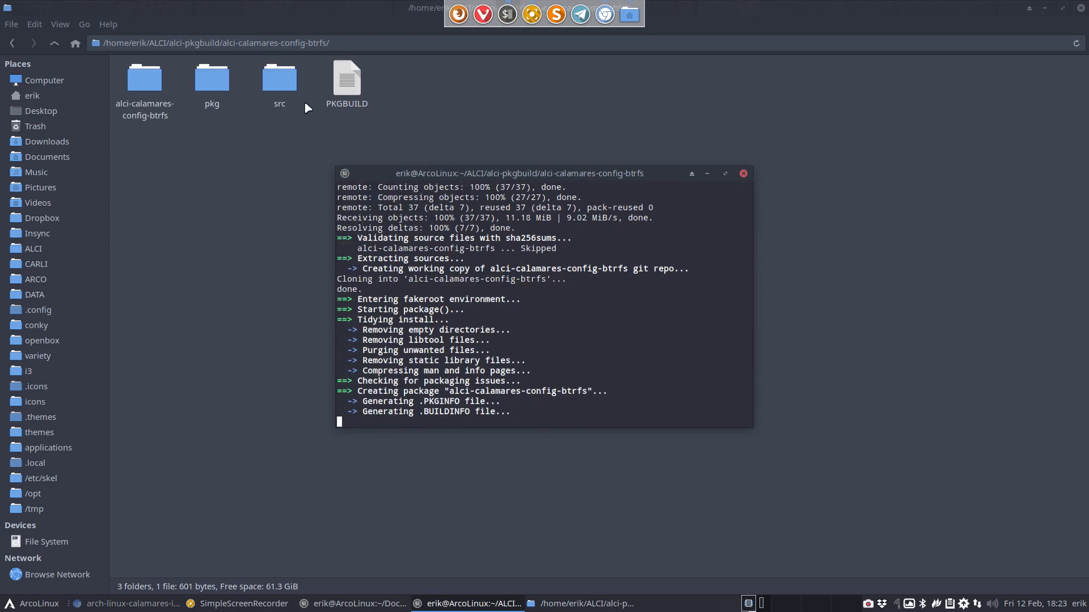
double_click(213, 85)
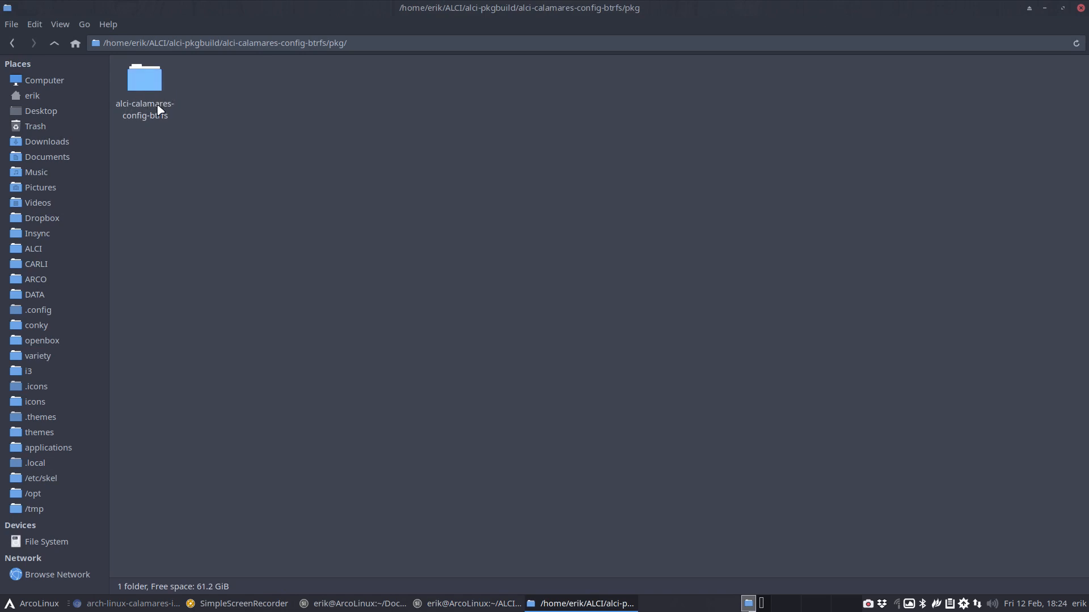
Open partition.conf from alci-calamares-config-btrfs/etc/calamares/modules in Sublime Text and start a search
double_click(151, 79)
click(135, 85)
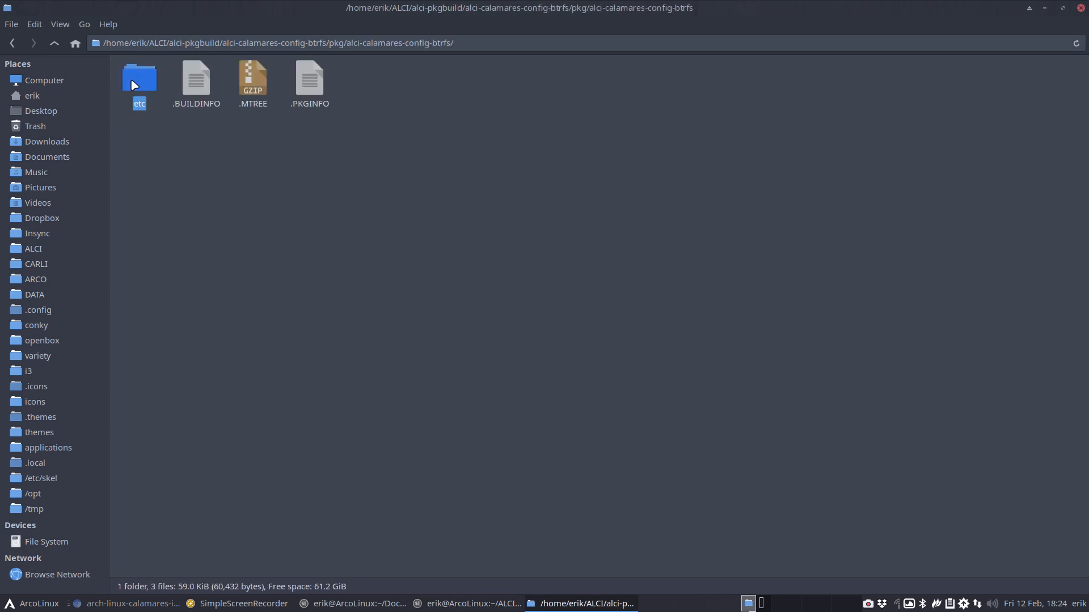
double_click(134, 85)
click(136, 85)
double_click(136, 86)
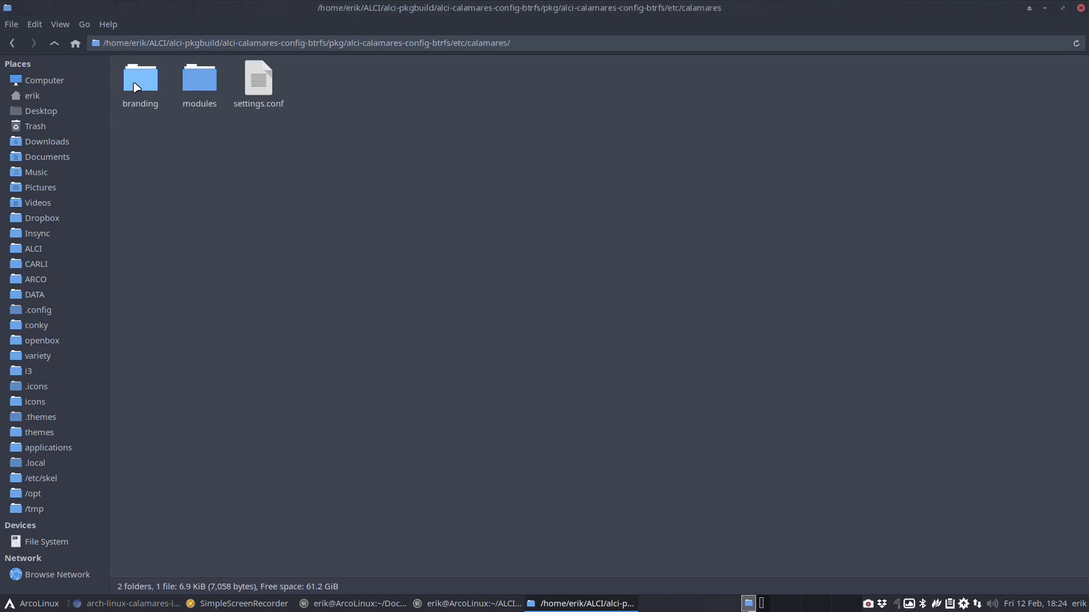
double_click(193, 85)
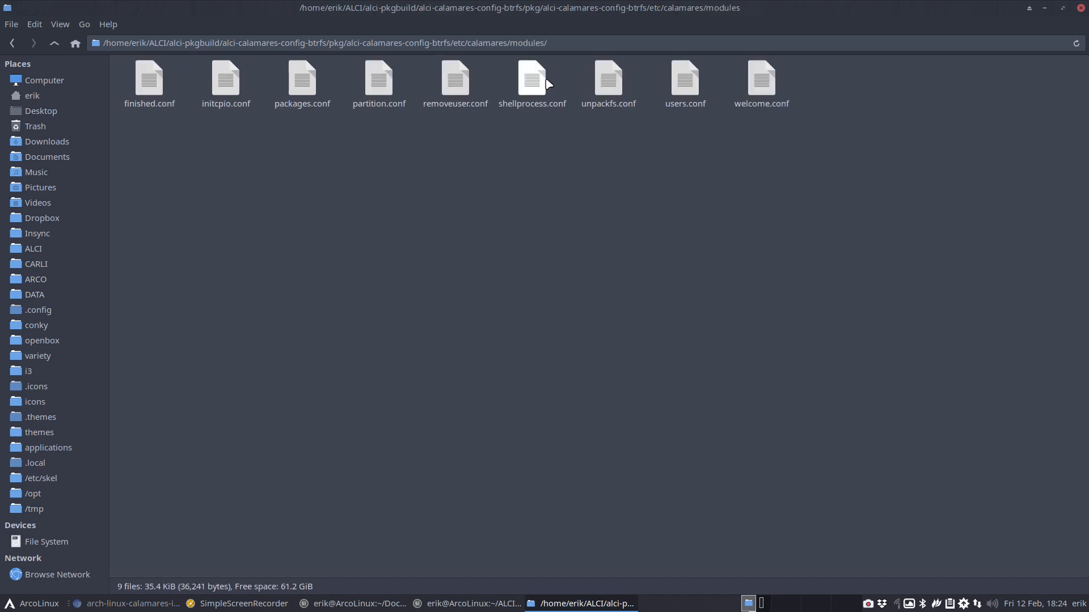
double_click(379, 80)
key(ctrl+f)
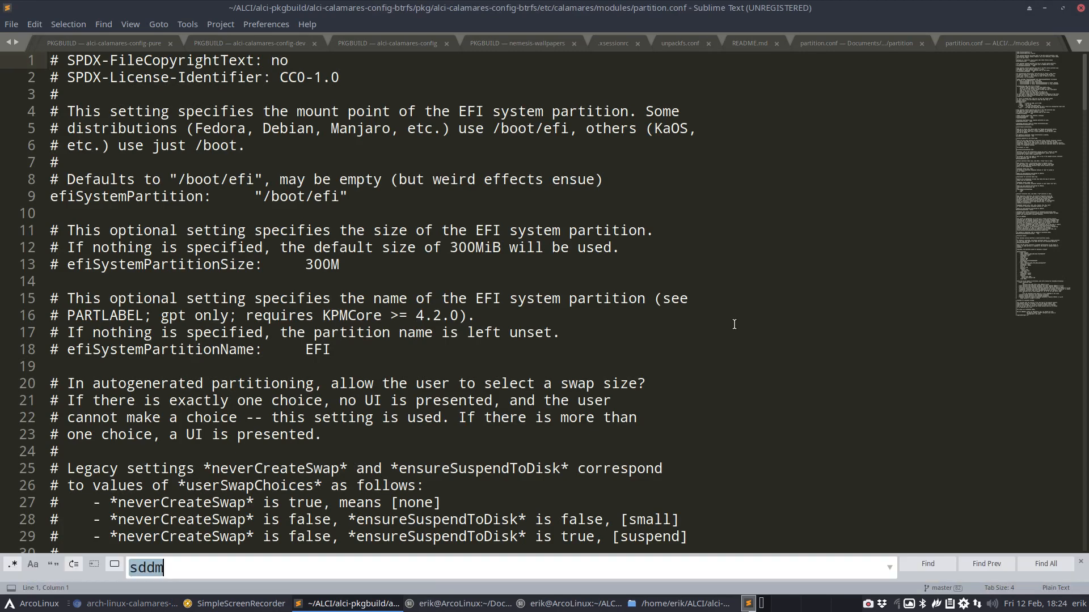
Search for 'btrf' to confirm line 140 sets defaultFileSystemType to btrfs, then close Sublime Text
text(btrf)
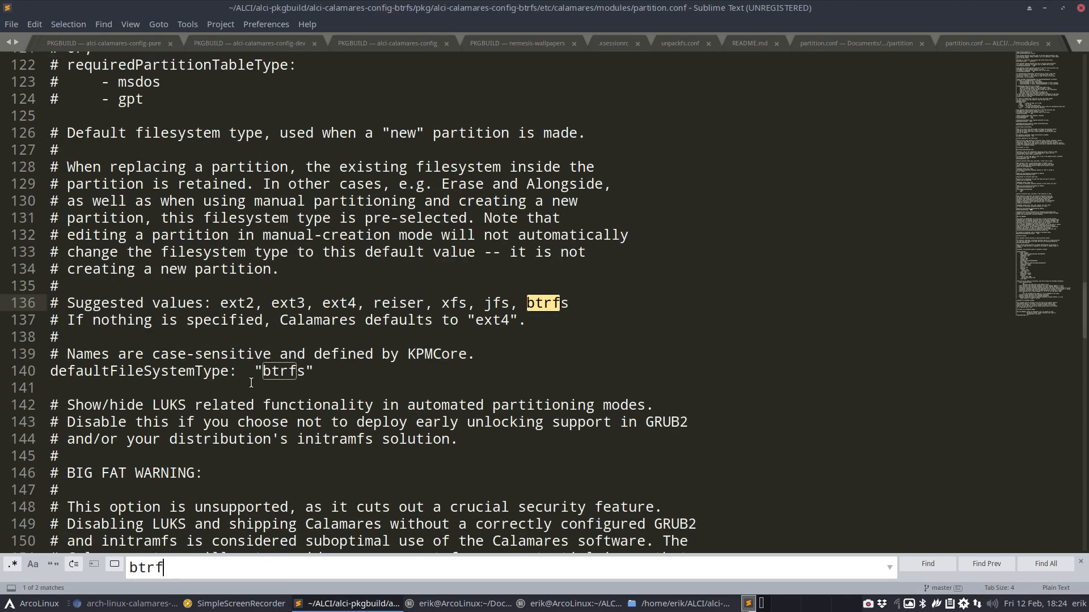
double_click(268, 372)
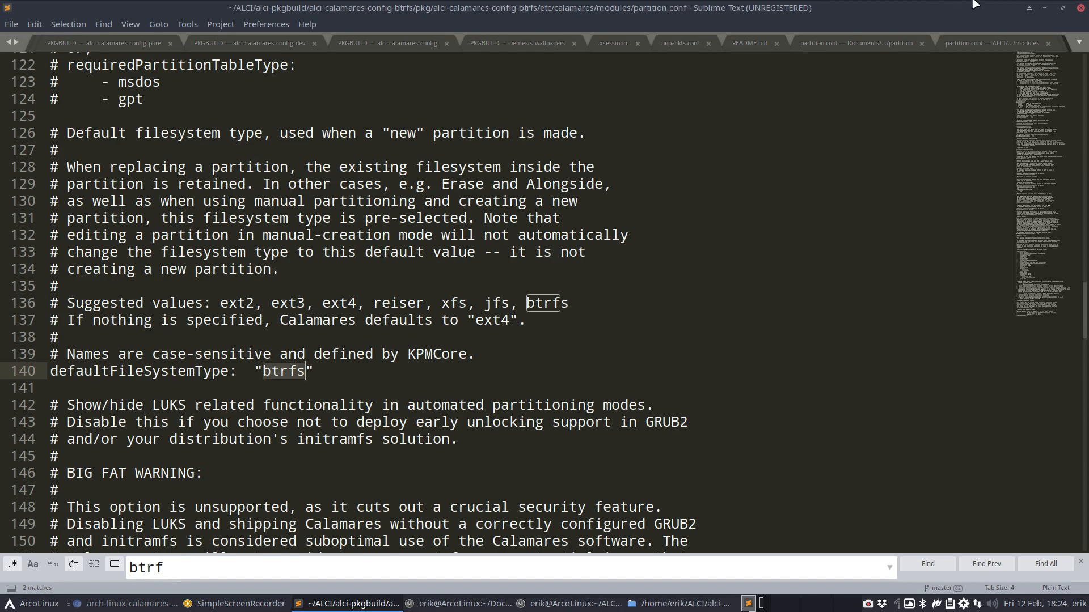
click(1080, 7)
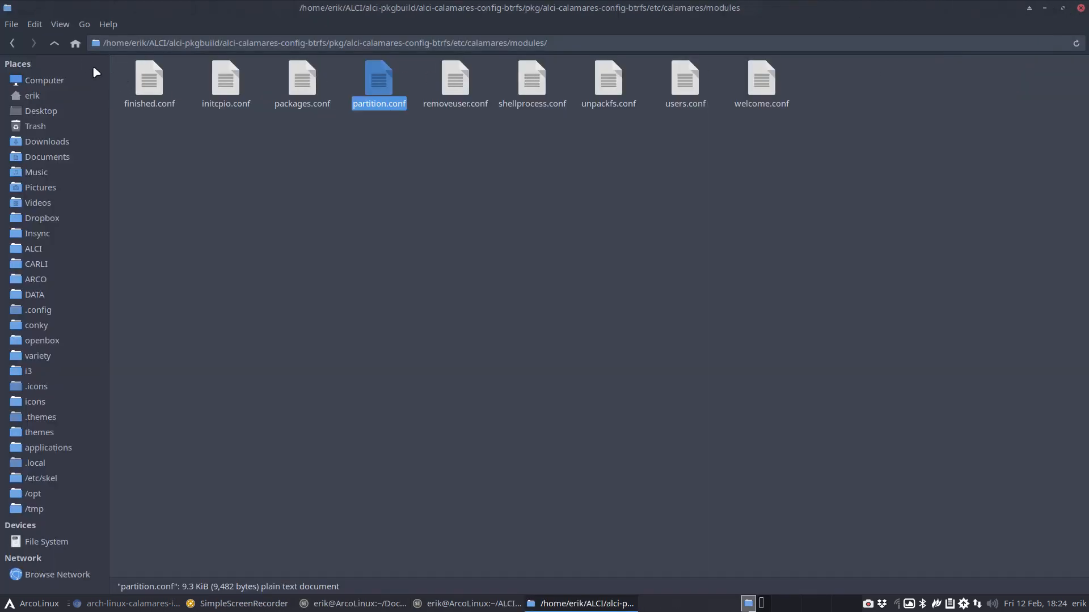
Go back up to the build folder and delete the three build folders
click(59, 42)
click(59, 42)
click(59, 42)
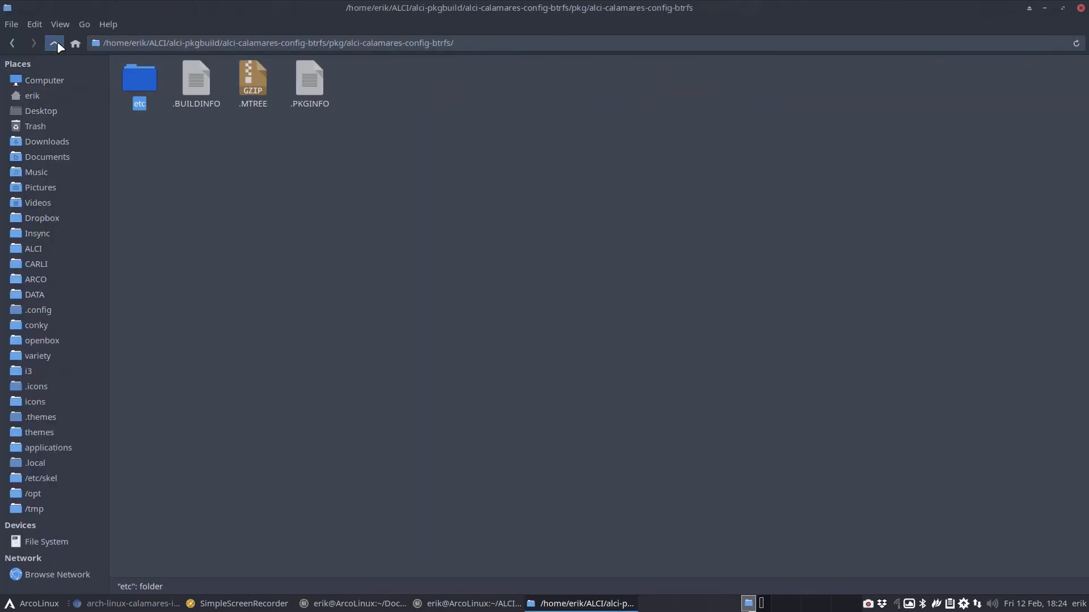
click(58, 44)
click(58, 45)
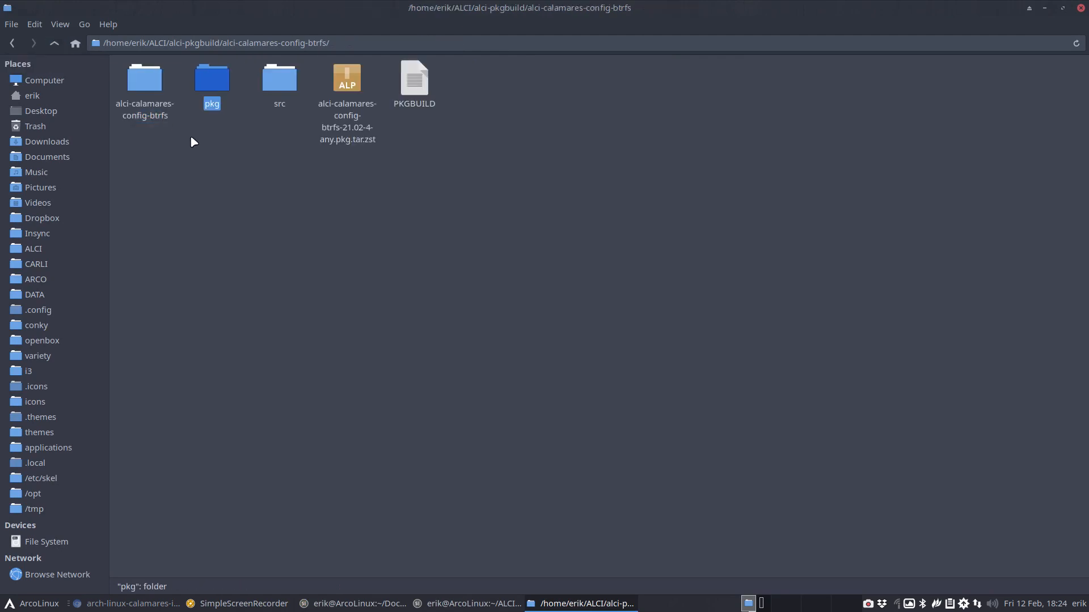
drag(153, 149, 277, 79)
key(Delete)
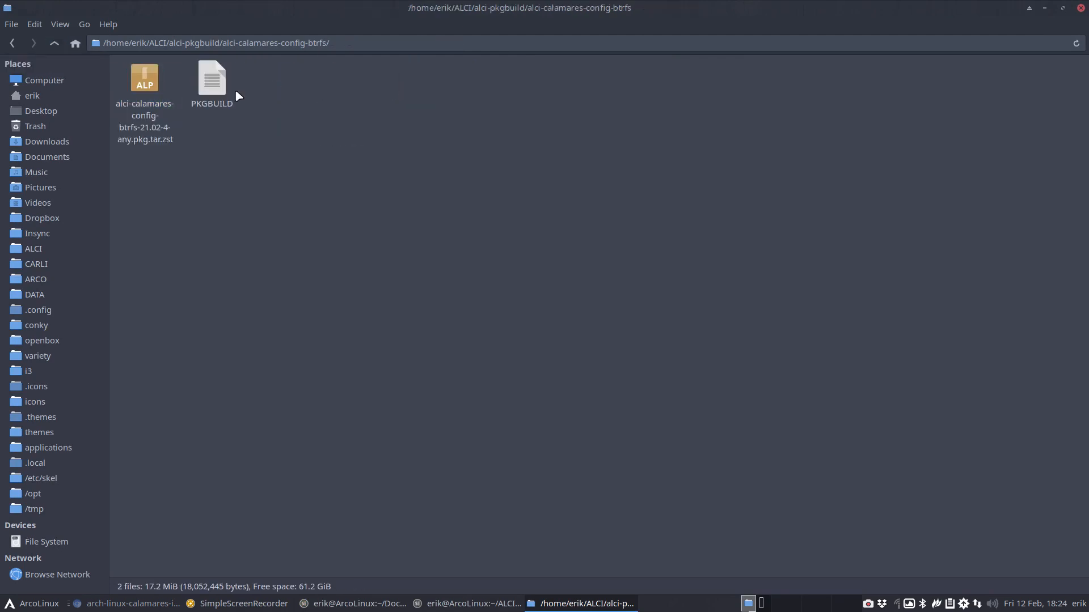
Move the alci-calamares-config-btrfs package file into alci_repo's x86_64 folder
right_click(163, 73)
right_click(147, 82)
right_click(147, 81)
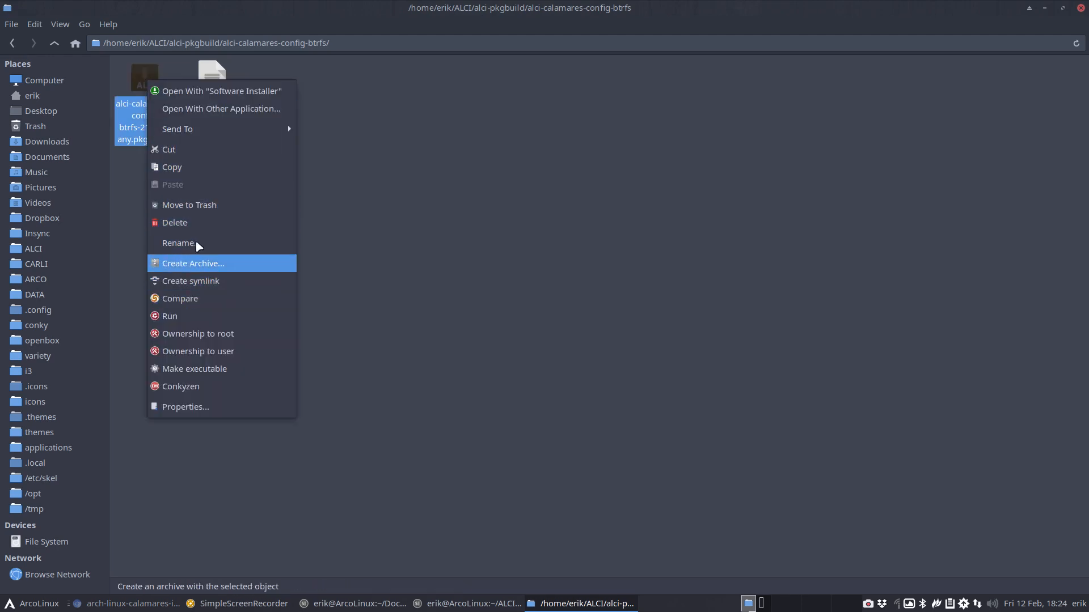
click(186, 154)
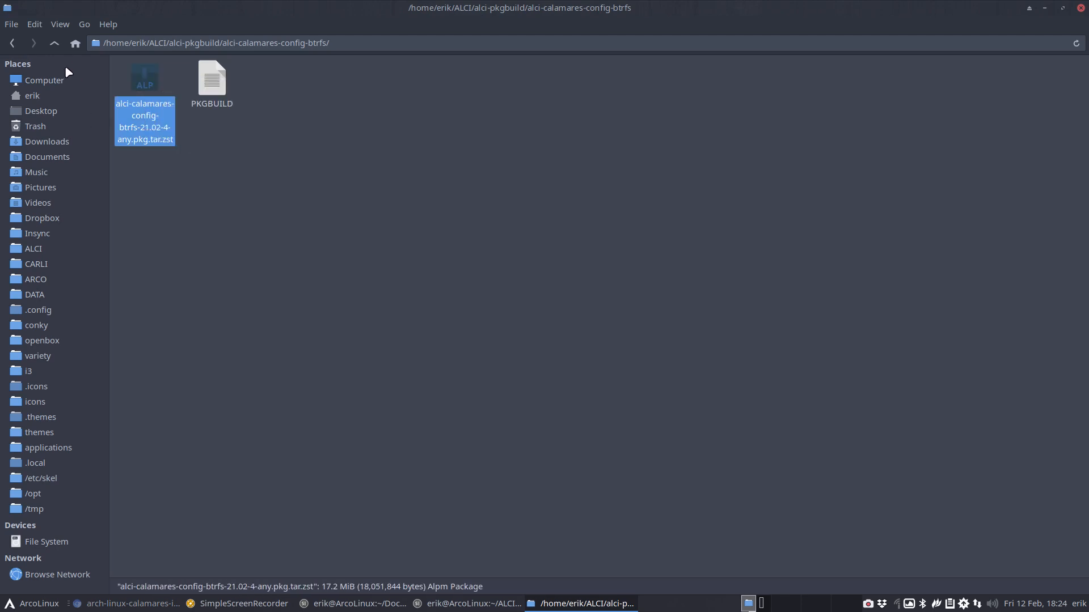
click(54, 43)
click(54, 43)
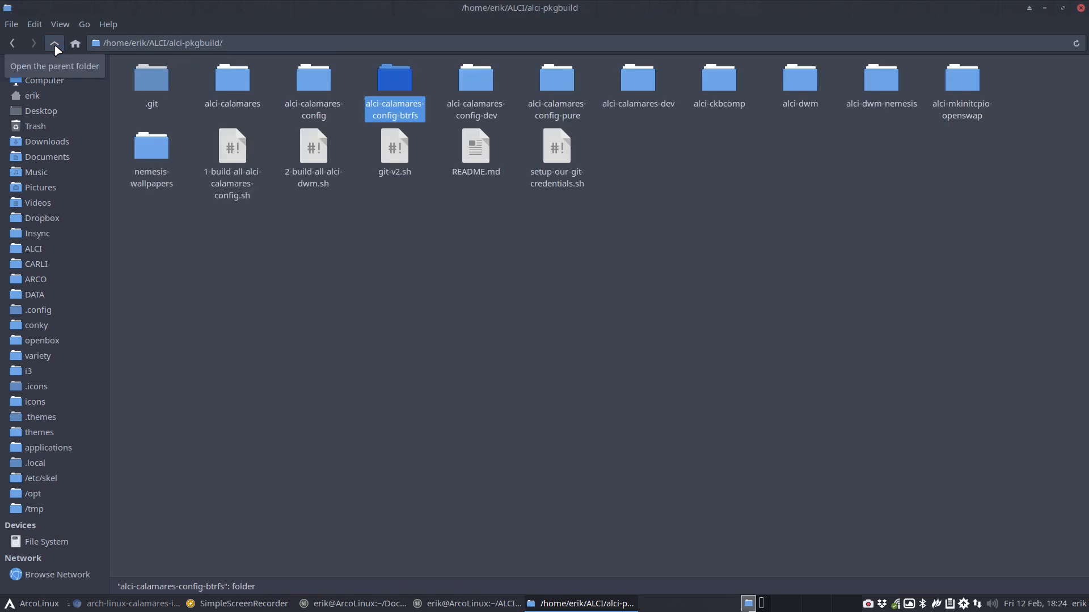
double_click(946, 86)
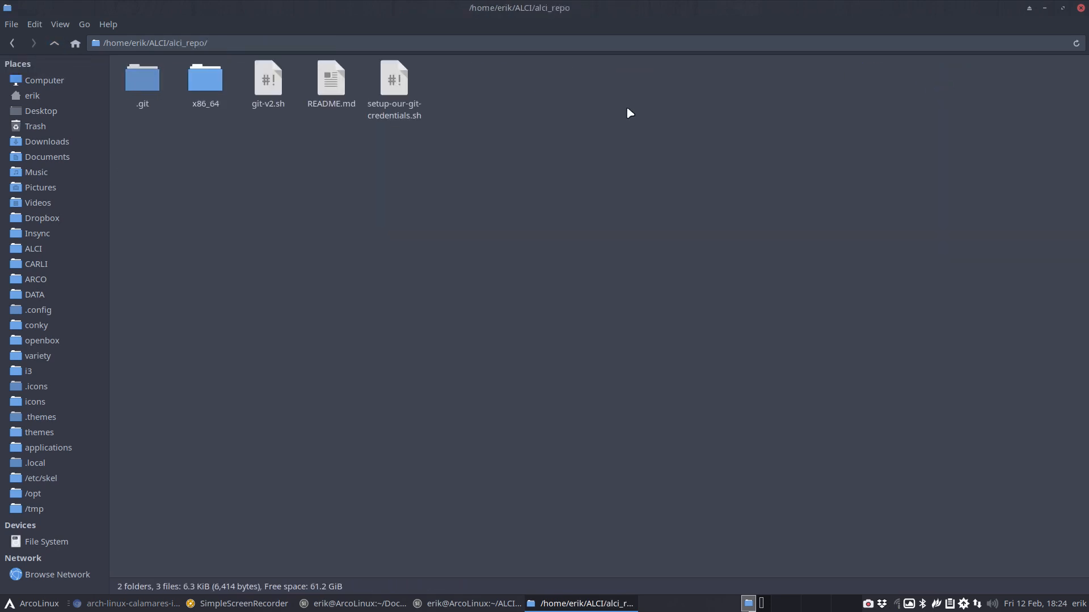
double_click(206, 79)
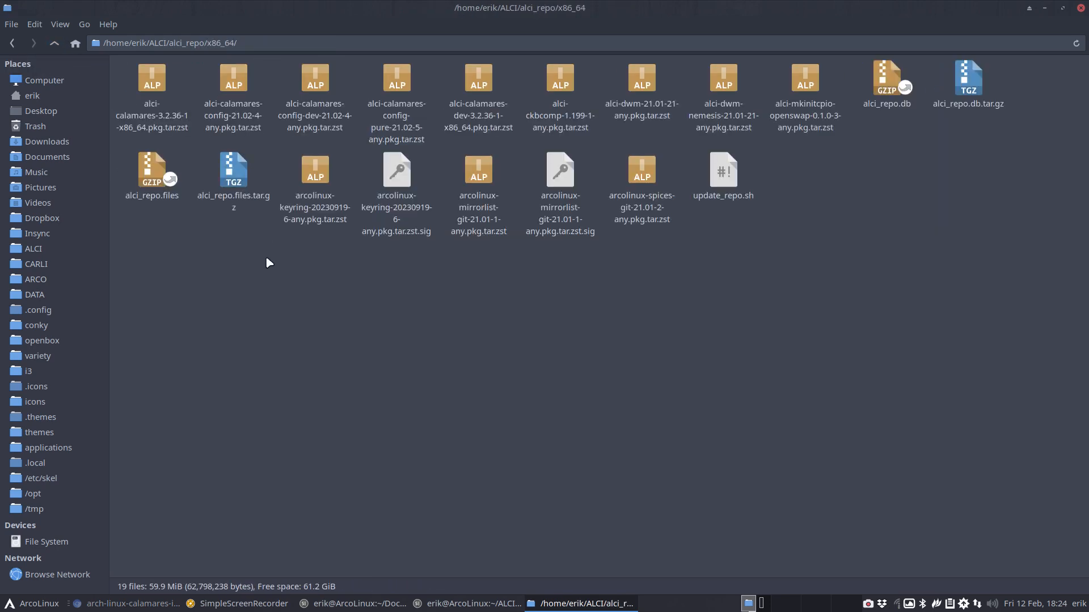
key(ctrl+v)
Open a terminal in alci_repo and run ./git-v2.sh
click(61, 43)
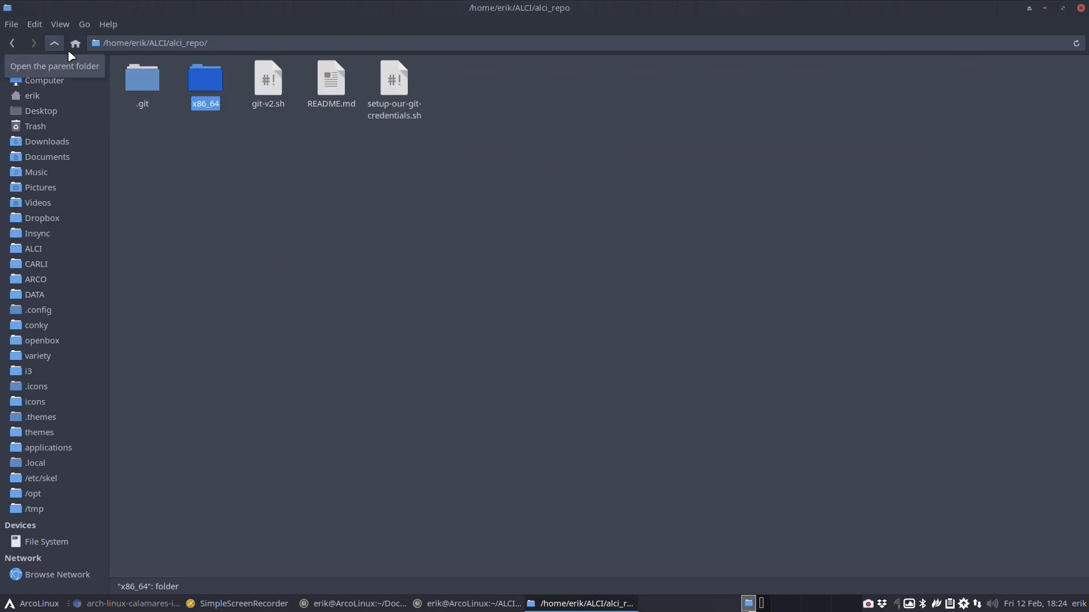
right_click(319, 189)
click(397, 265)
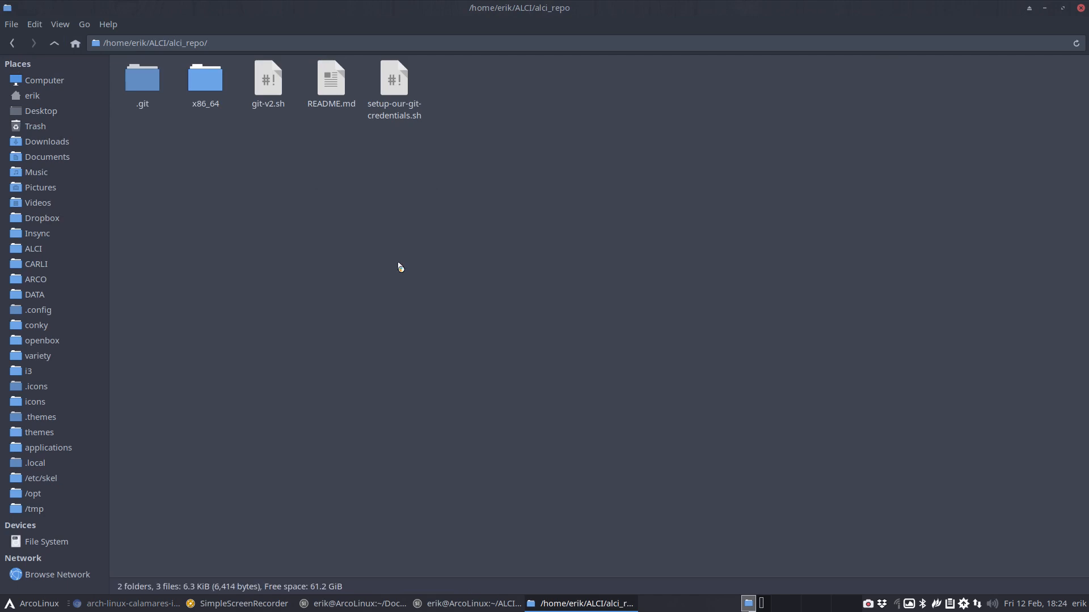
text(./git-v2.sh)
key(Return)
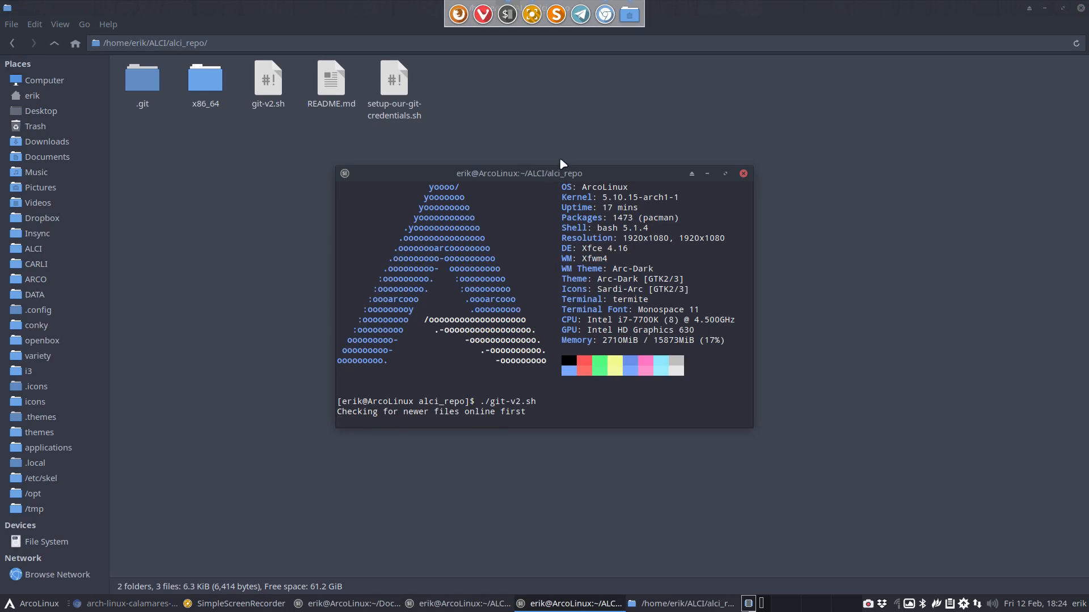
Let git-v2.sh rebuild and push the repo database, then close the terminal
drag(554, 173, 739, 108)
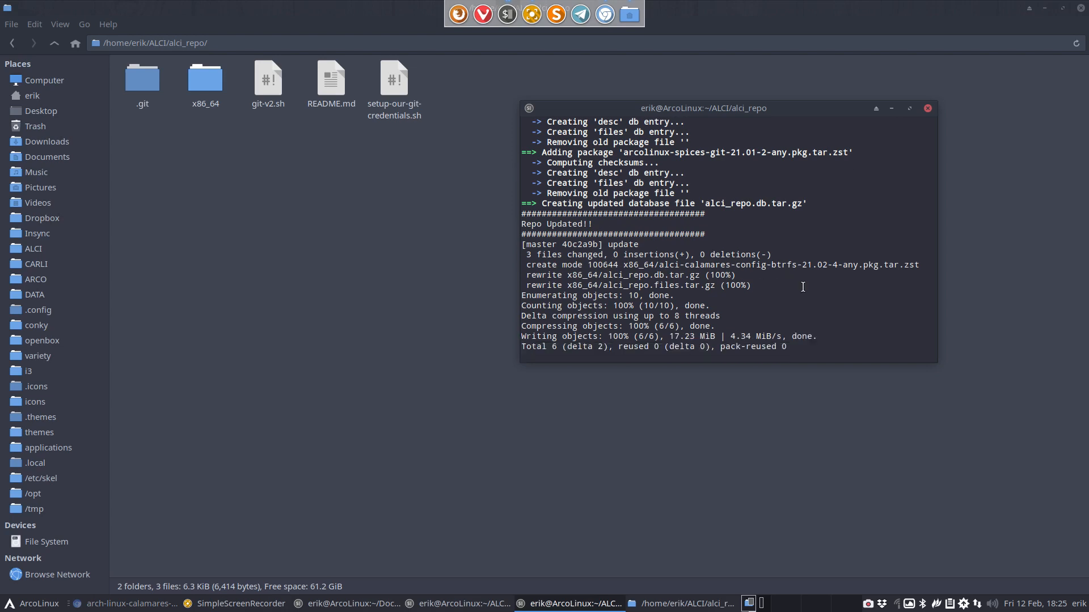
click(928, 109)
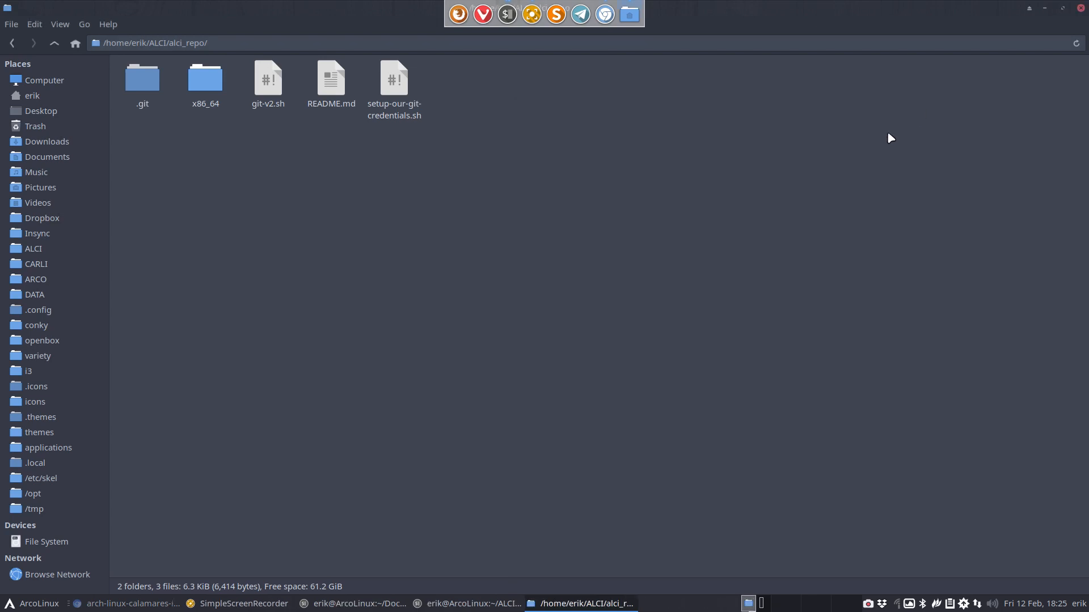
Paste a copy of the alci-iso folder from ~/ALCI onto the Desktop
click(54, 45)
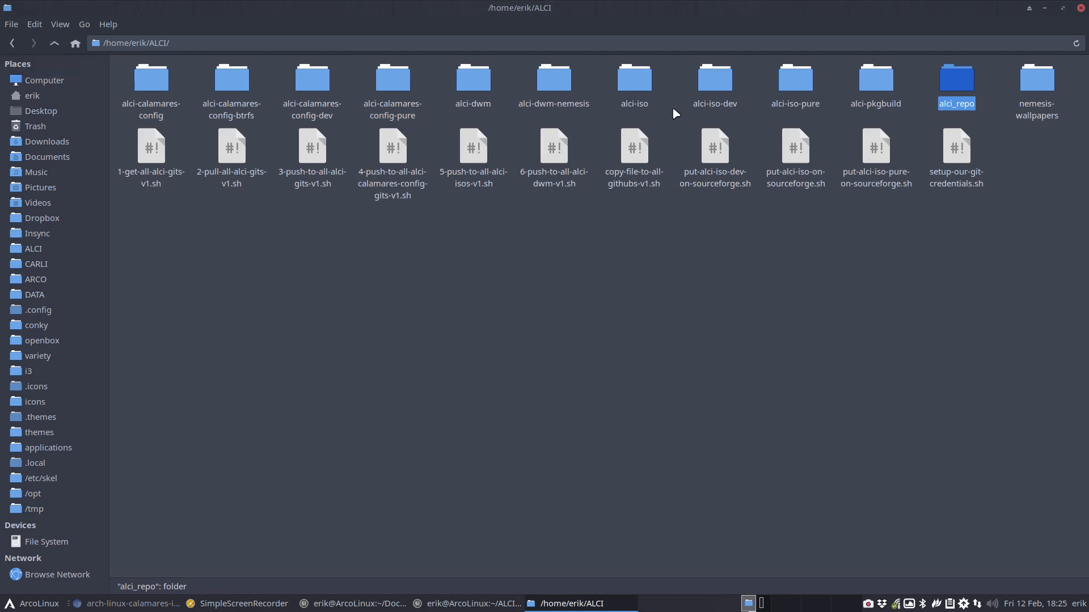
click(635, 81)
click(707, 89)
click(794, 84)
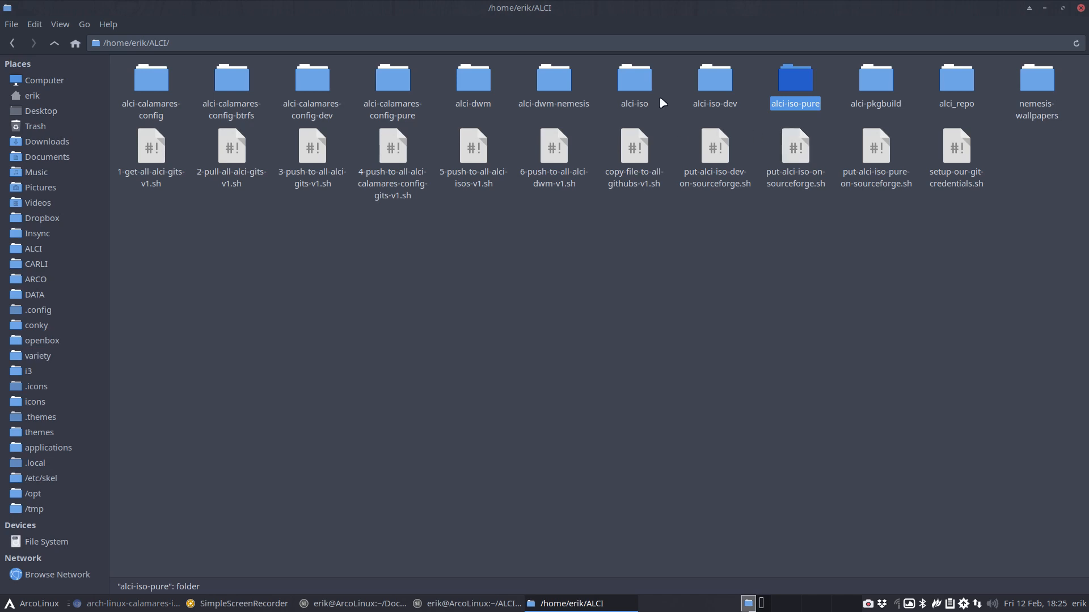
click(638, 84)
click(713, 87)
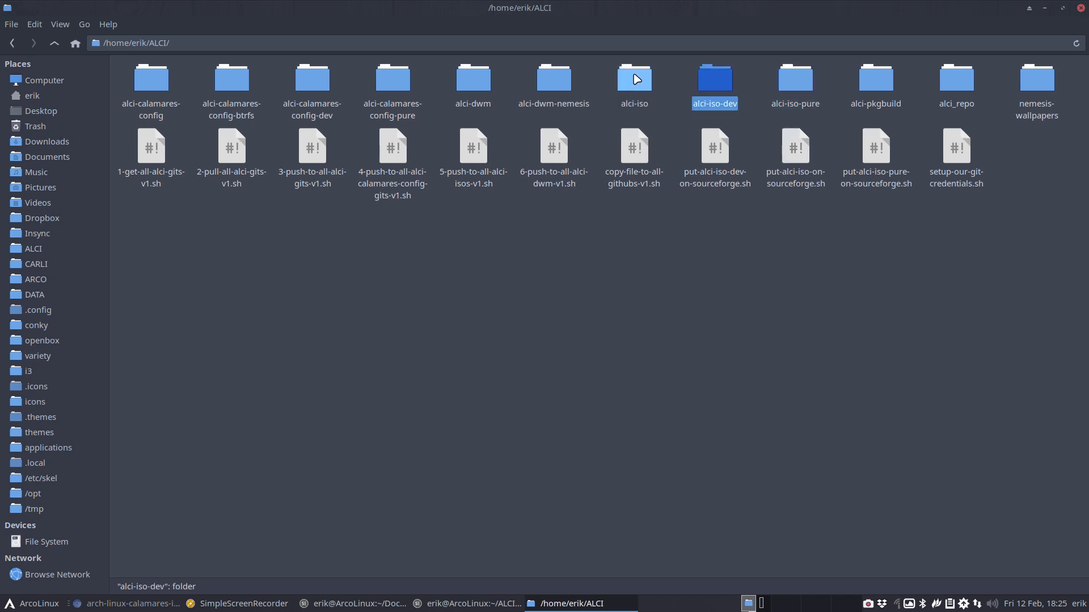
click(635, 79)
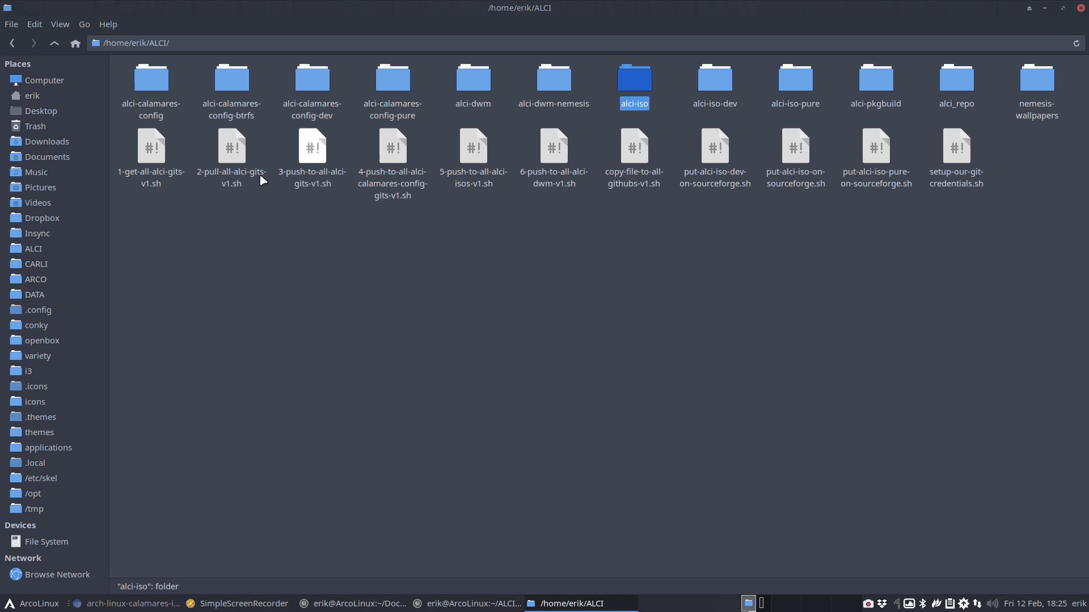
click(25, 112)
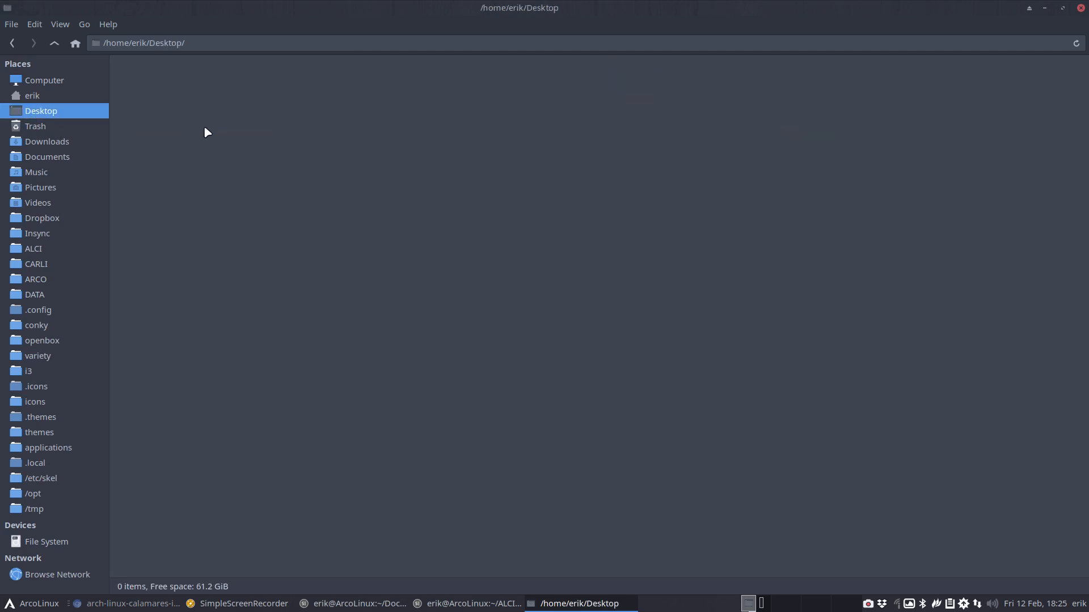
key(ctrl+v)
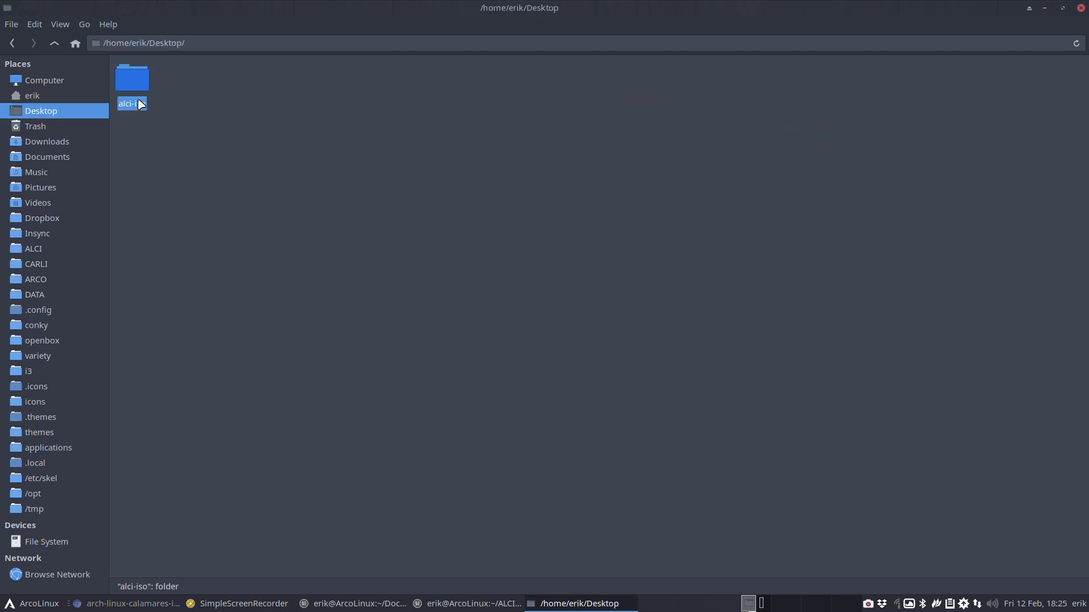
Open the copy's archiso/packages.x86_64 in the text editor
double_click(139, 88)
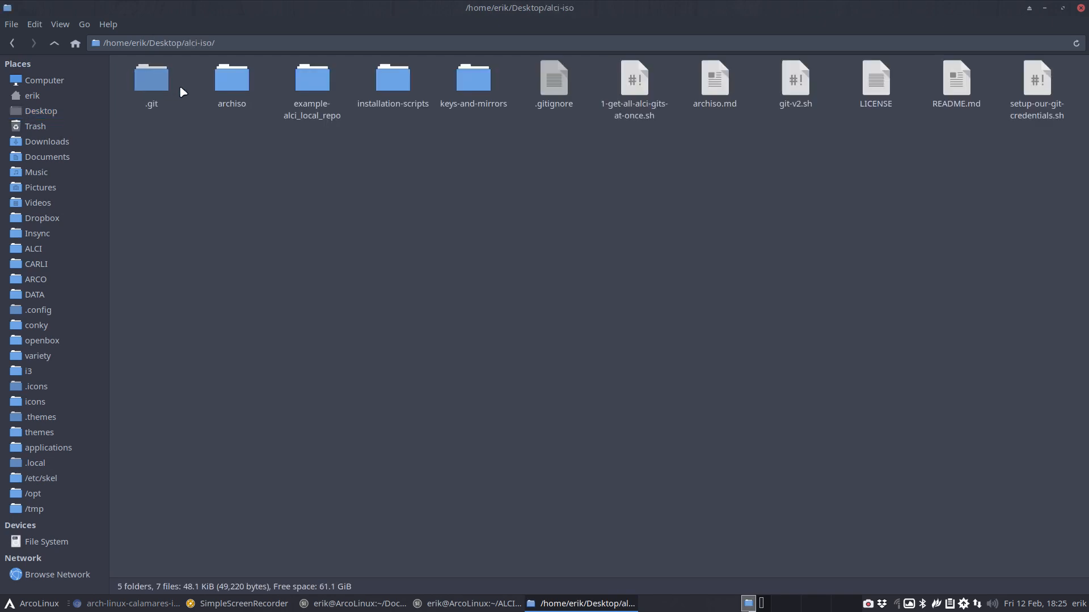
double_click(232, 80)
double_click(378, 86)
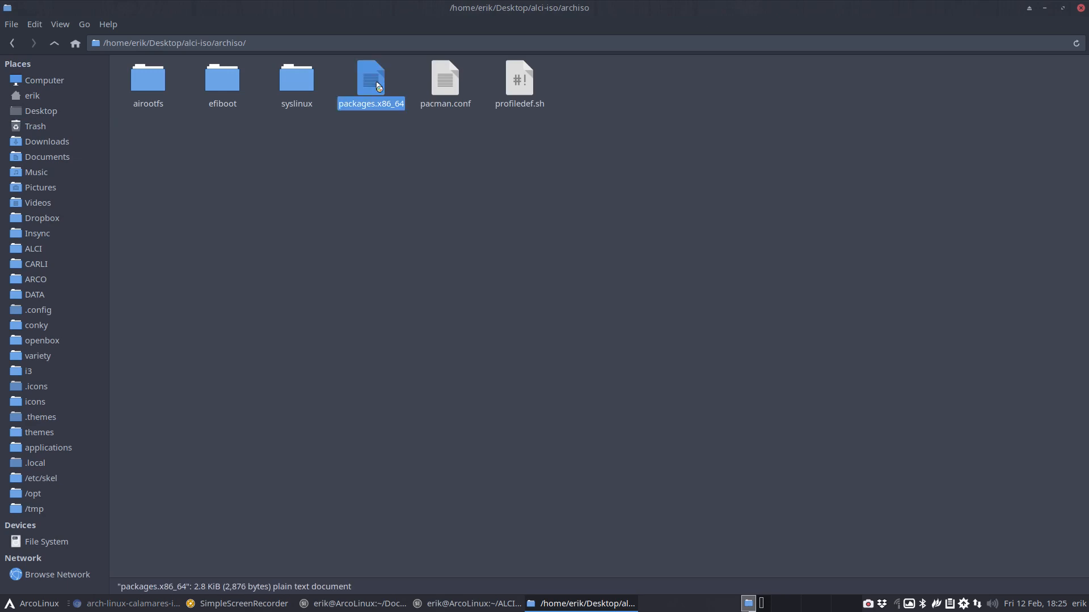
Change line 123 to alci-calamares-config-btrfs and save the package list
scroll(404, 312, down, 20)
scroll(404, 312, down, 15)
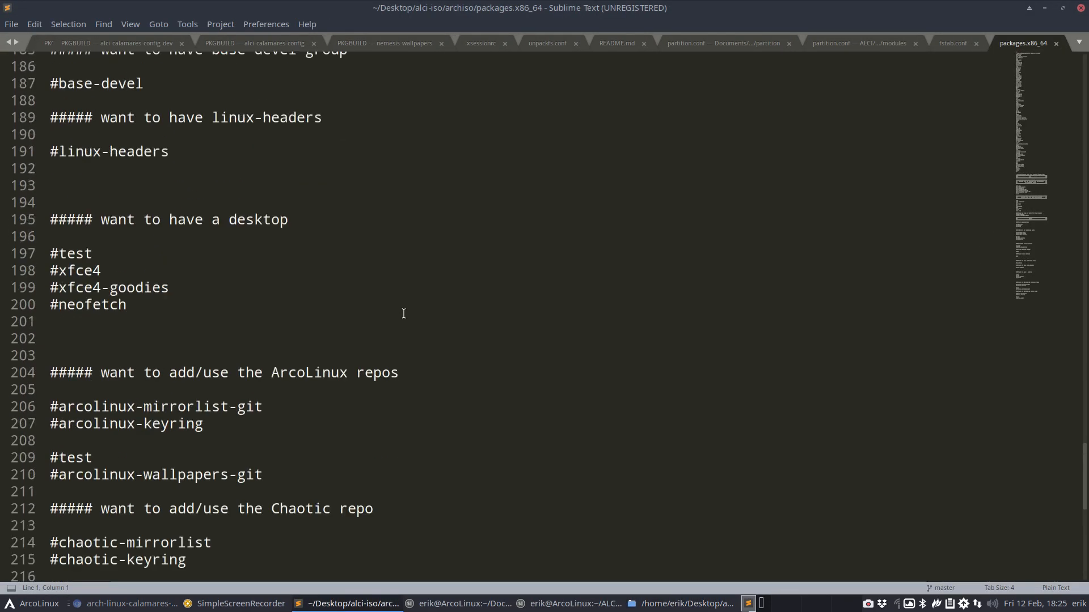
scroll(404, 312, up, 18)
scroll(404, 313, up, 2)
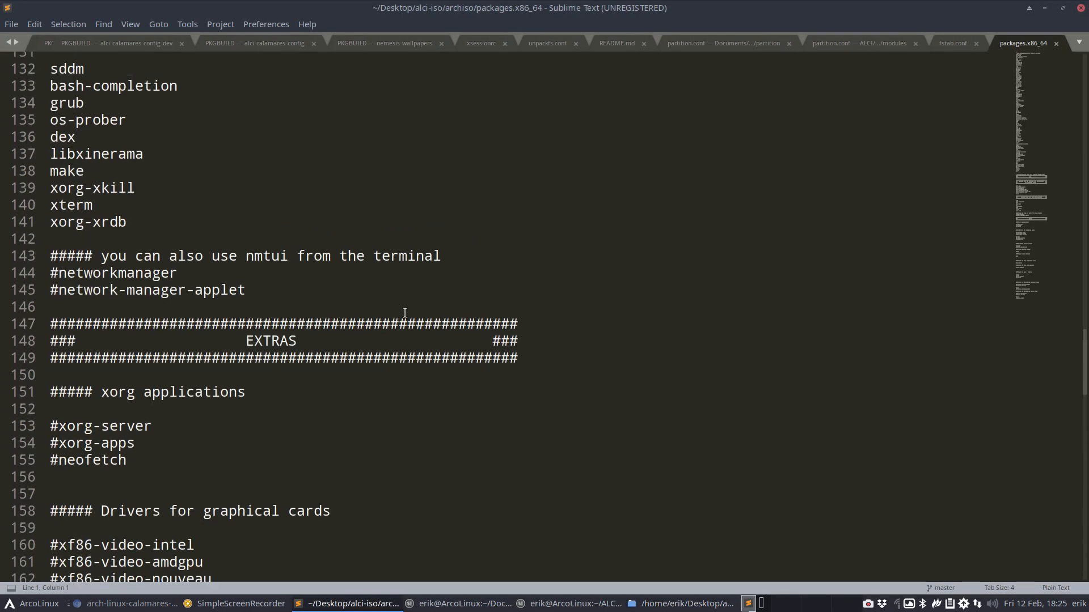
scroll(404, 313, down, 5)
scroll(404, 313, down, 11)
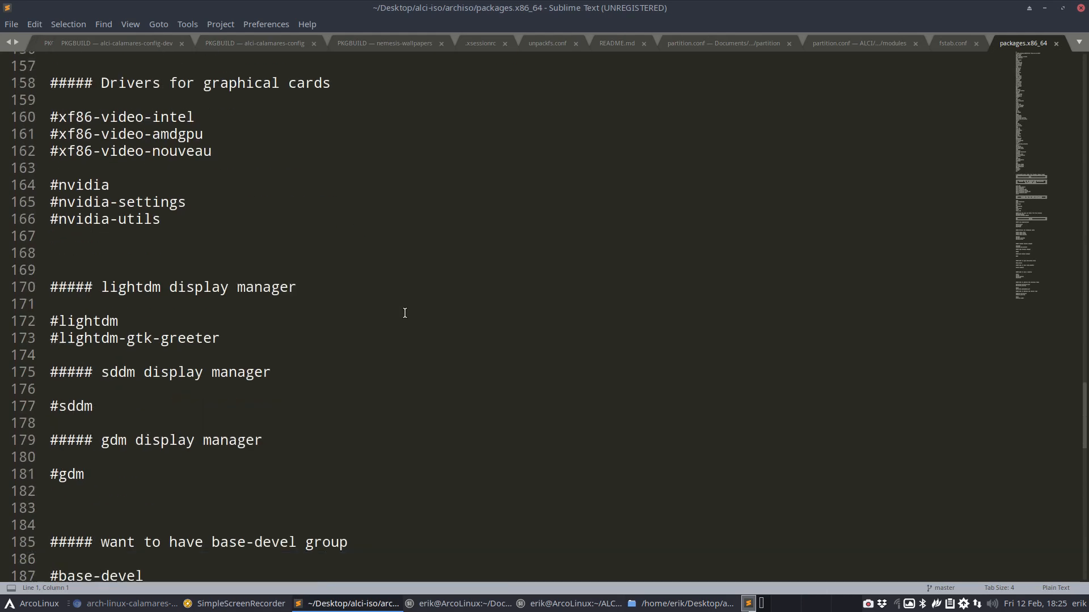
scroll(404, 313, up, 20)
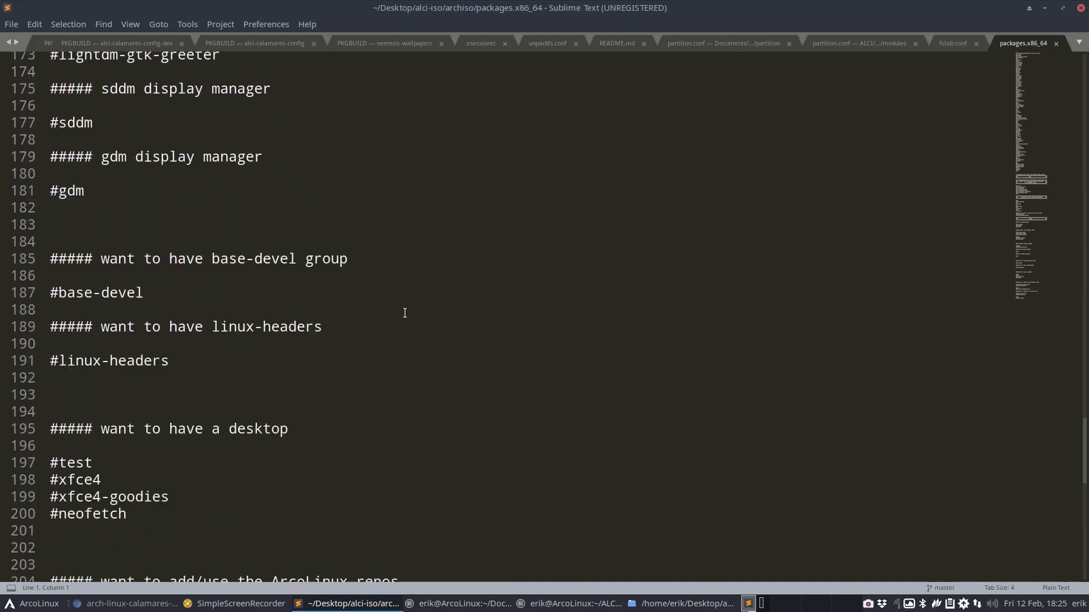
scroll(404, 313, up, 2)
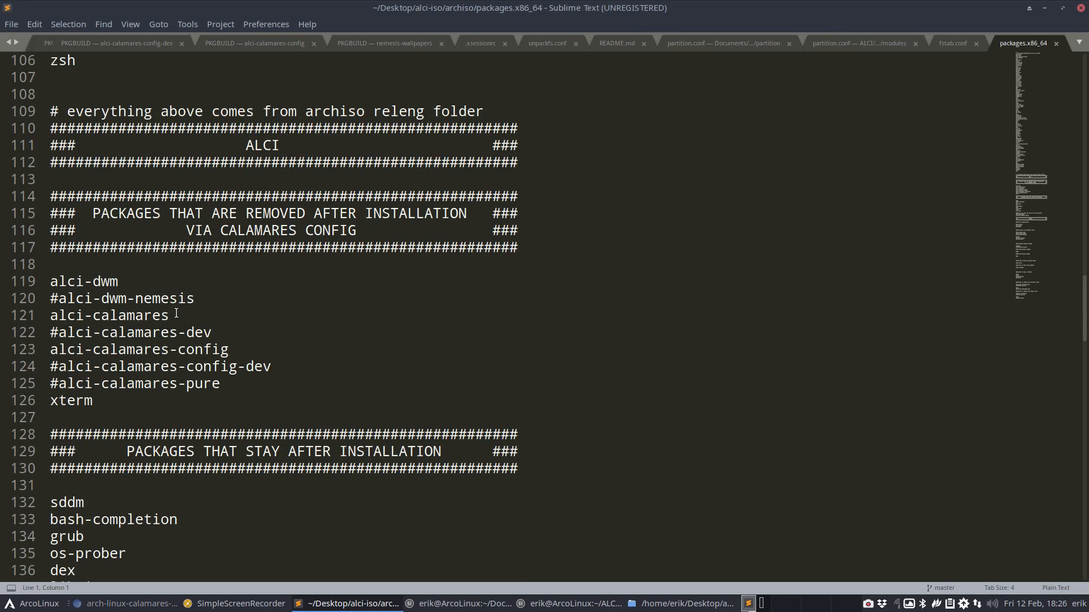
drag(176, 314, 50, 308)
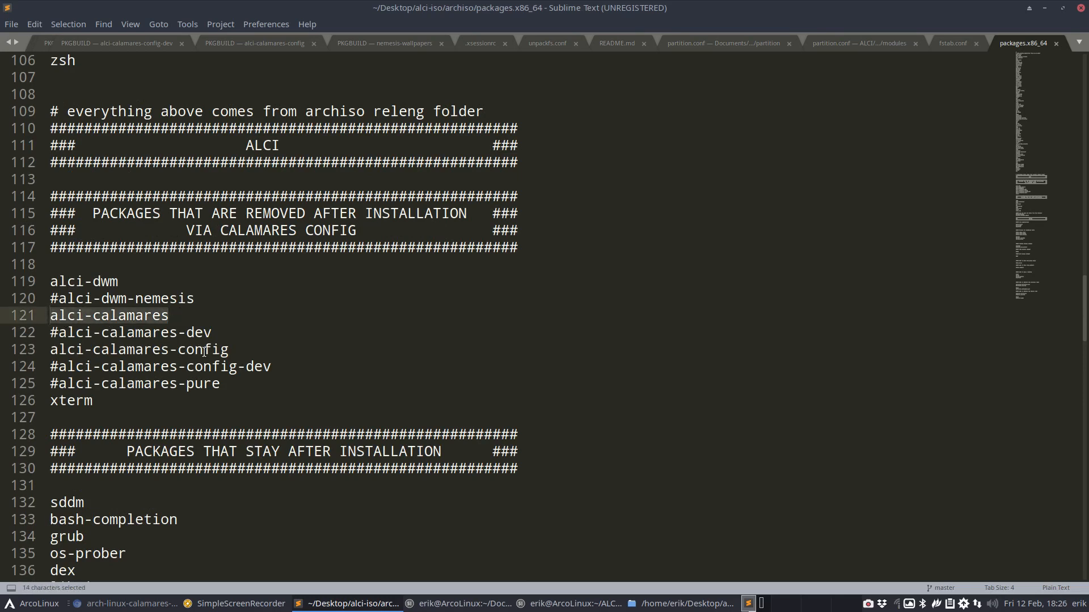
drag(243, 348, 1, 343)
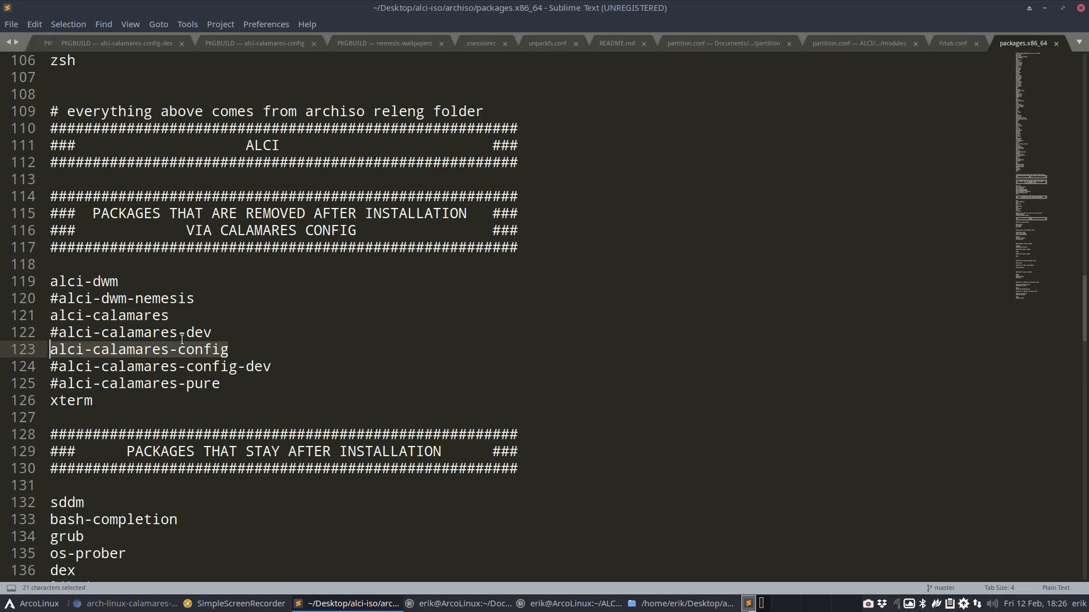
click(230, 349)
text(-btrfs)
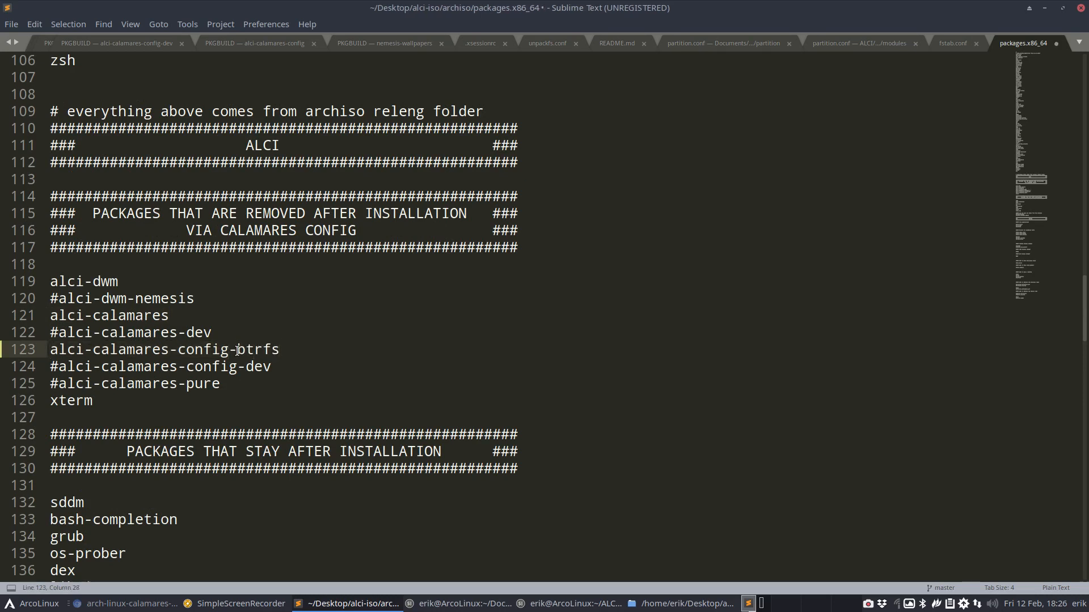
key(ctrl+s)
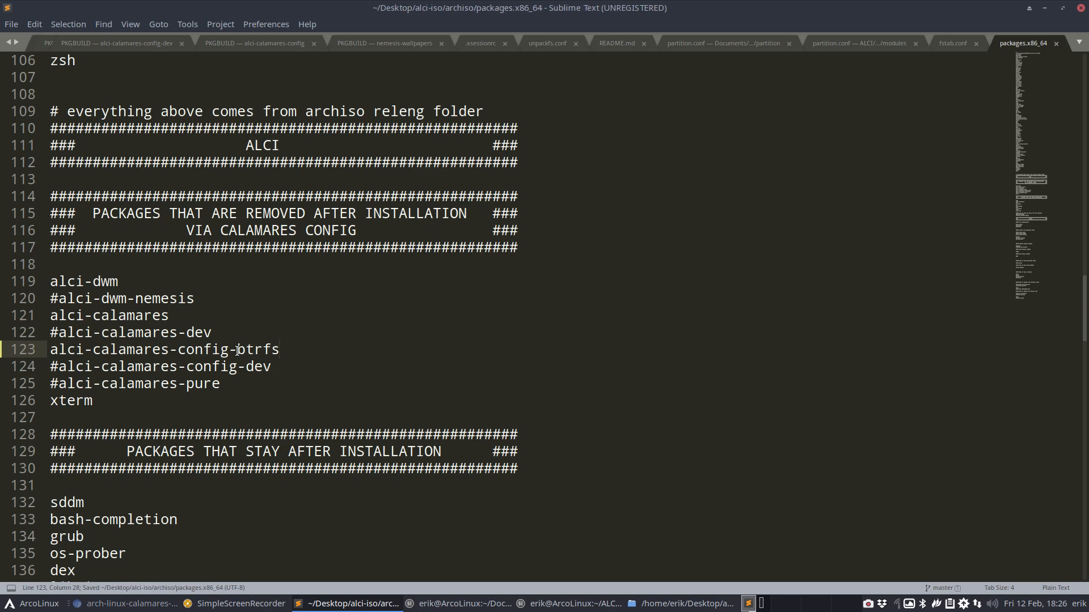
Set the file's syntax highlighting to Perl
click(1049, 590)
click(937, 569)
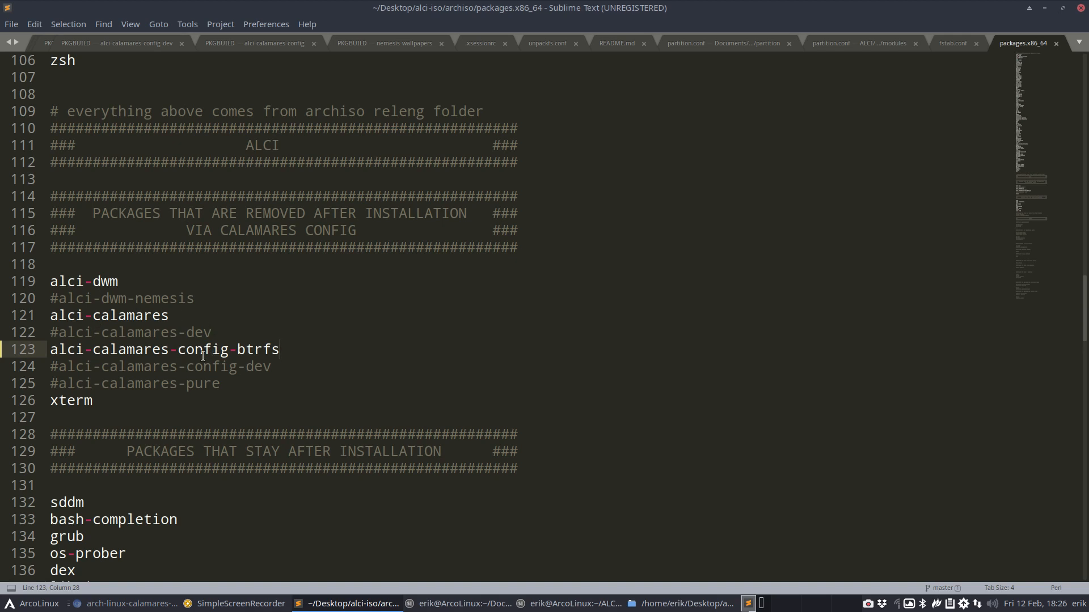
drag(235, 349, 292, 349)
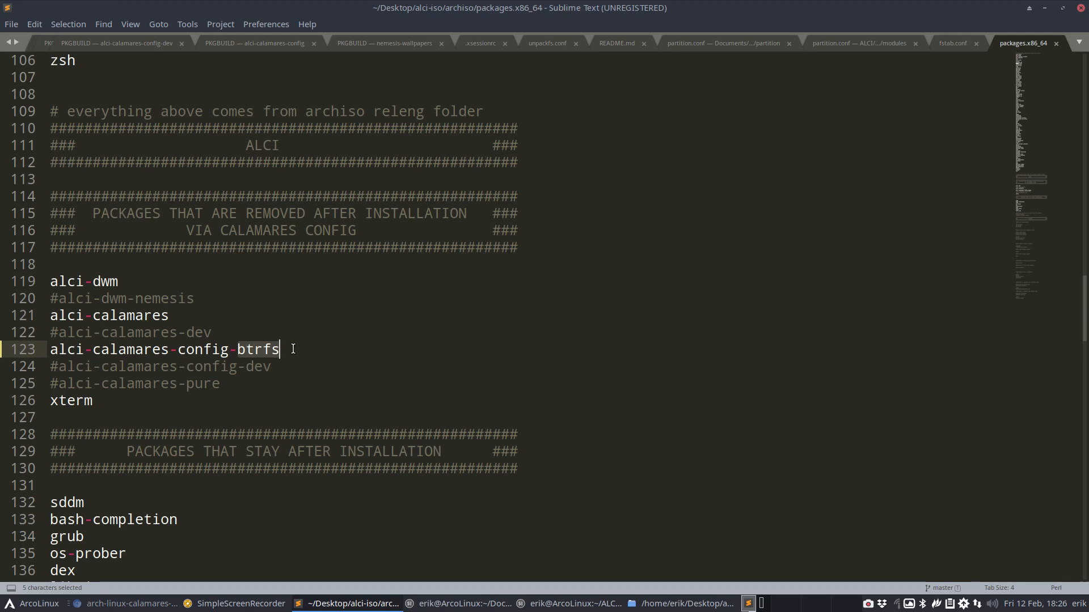
Add timeshift as a new last line of the package list
scroll(293, 348, down, 20)
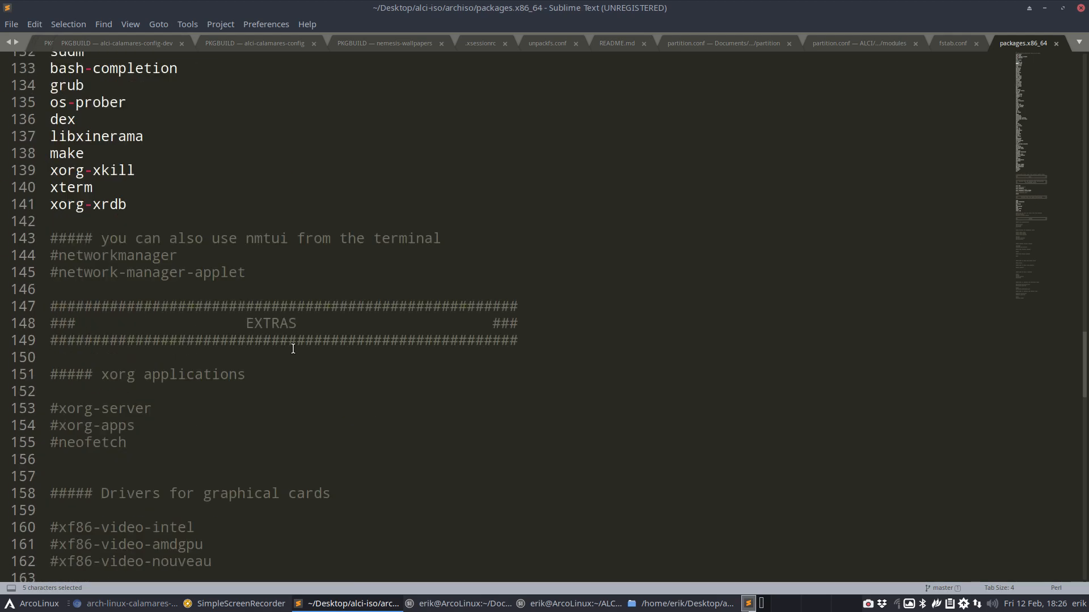
scroll(293, 349, up, 5)
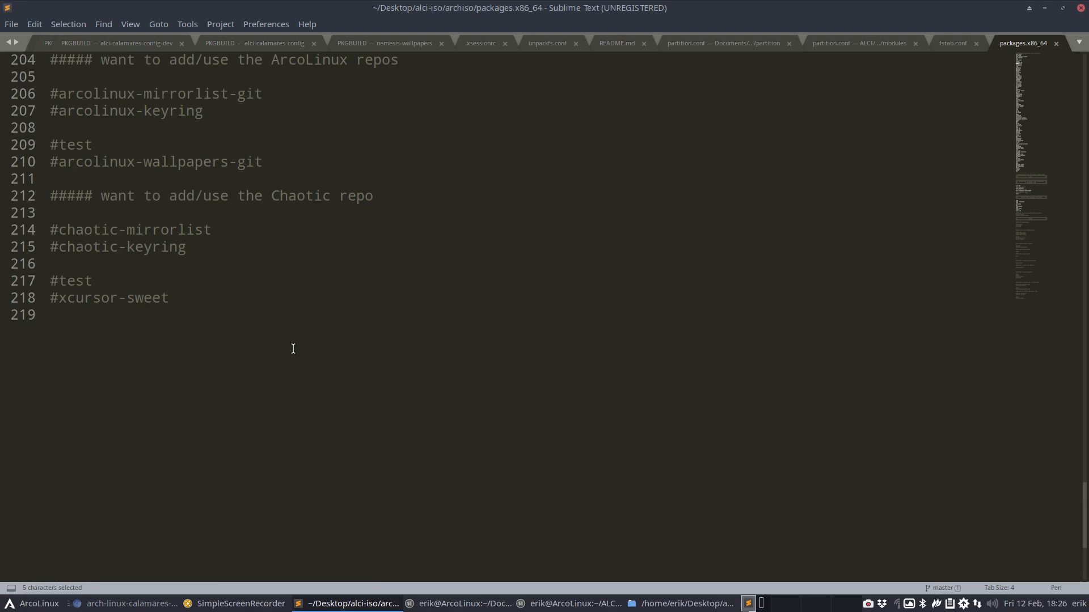
click(126, 333)
key(Return)
text(ti)
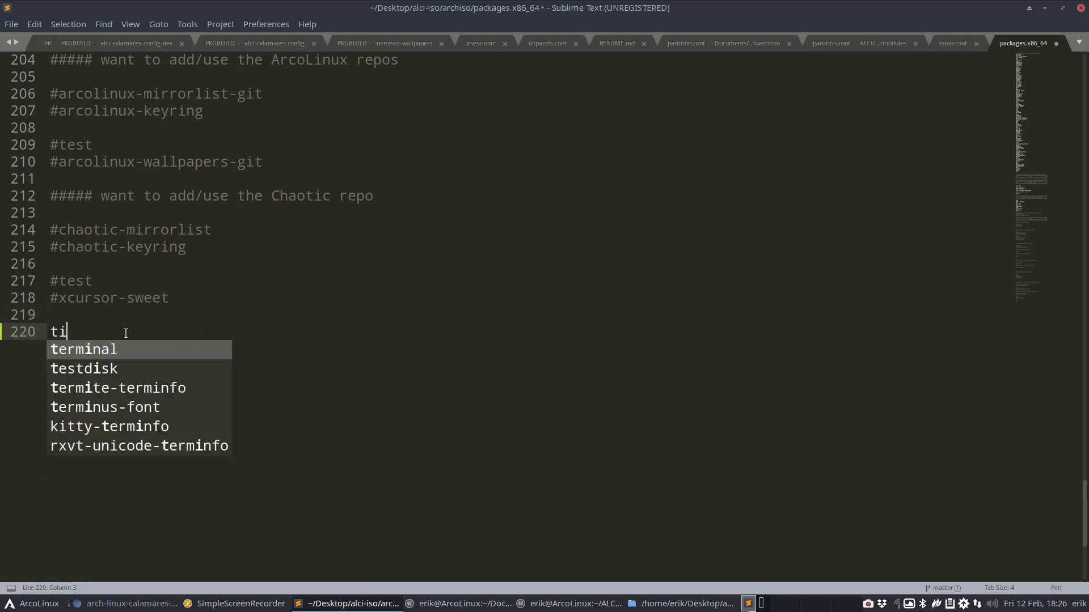
text(meshift)
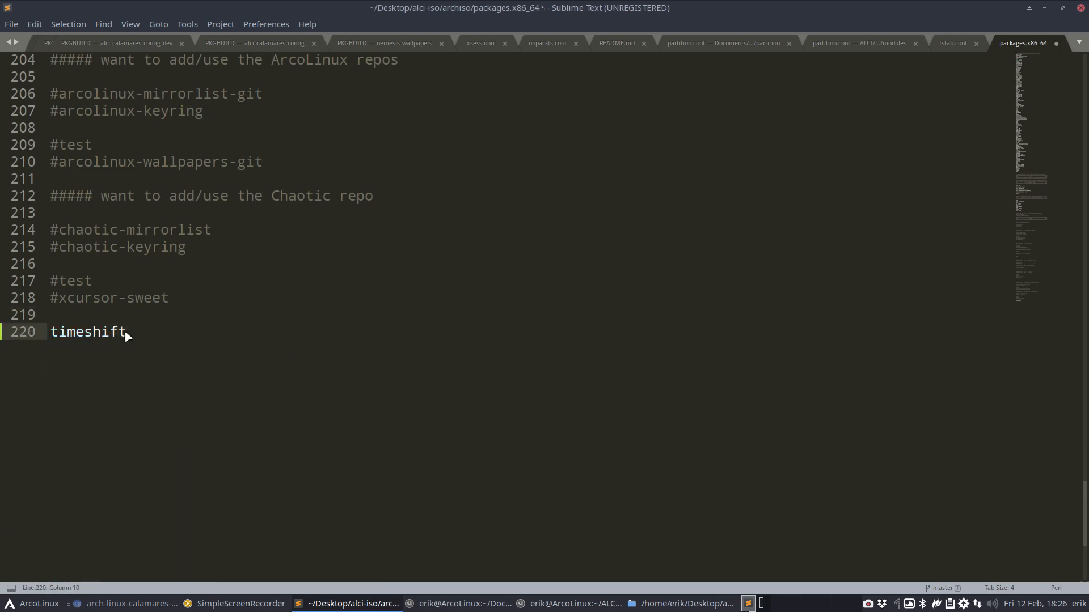
key(Return)
key(F12)
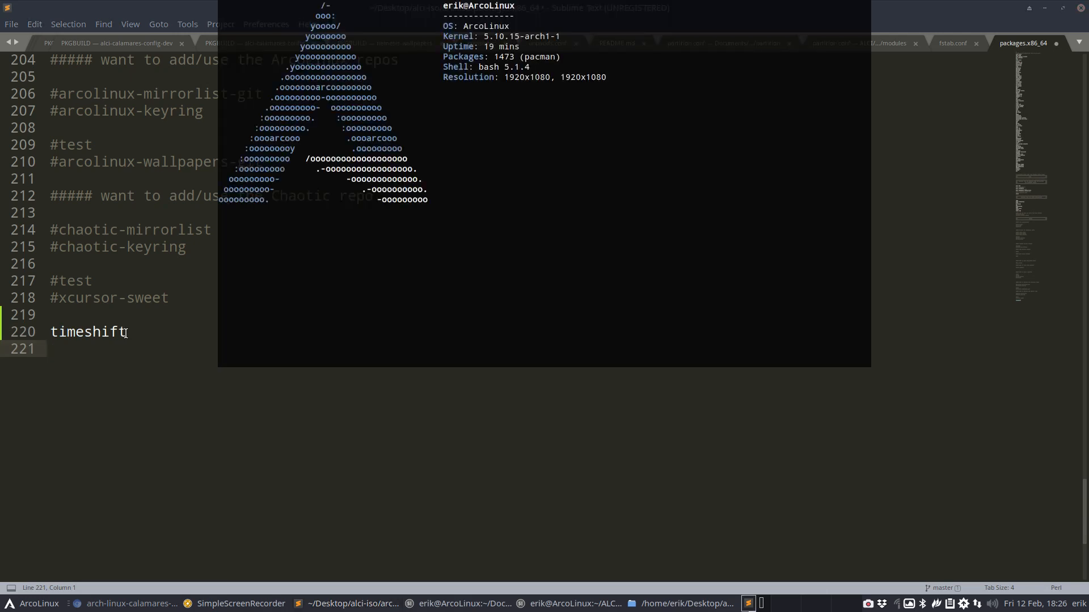
Run 'yay timeshift' and highlight timeshift-autosnap among the results
text(yay timeshift)
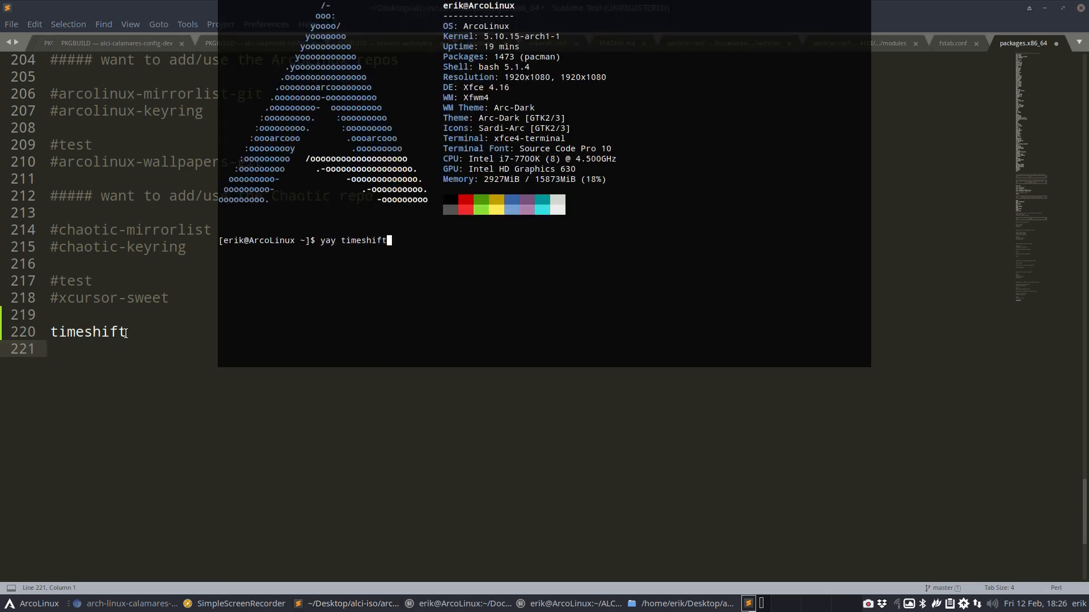
key(Return)
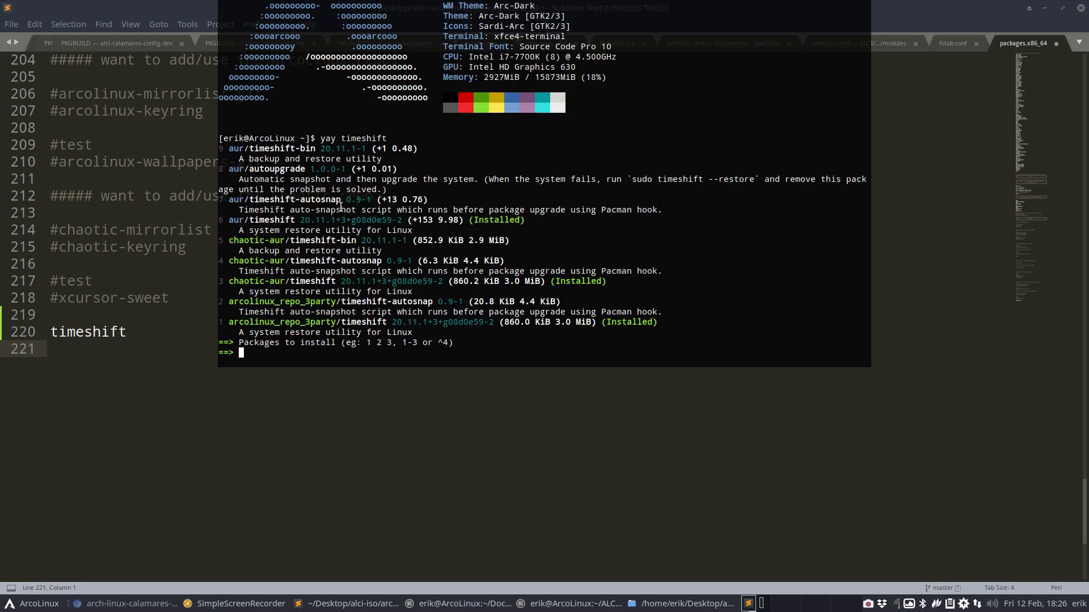
drag(341, 201, 291, 211)
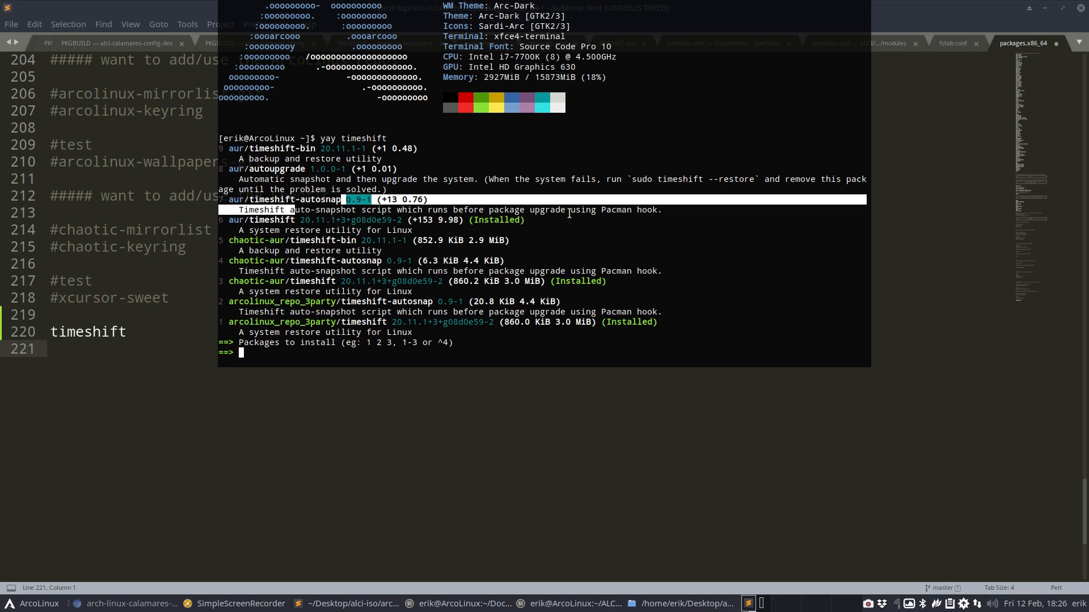
click(317, 201)
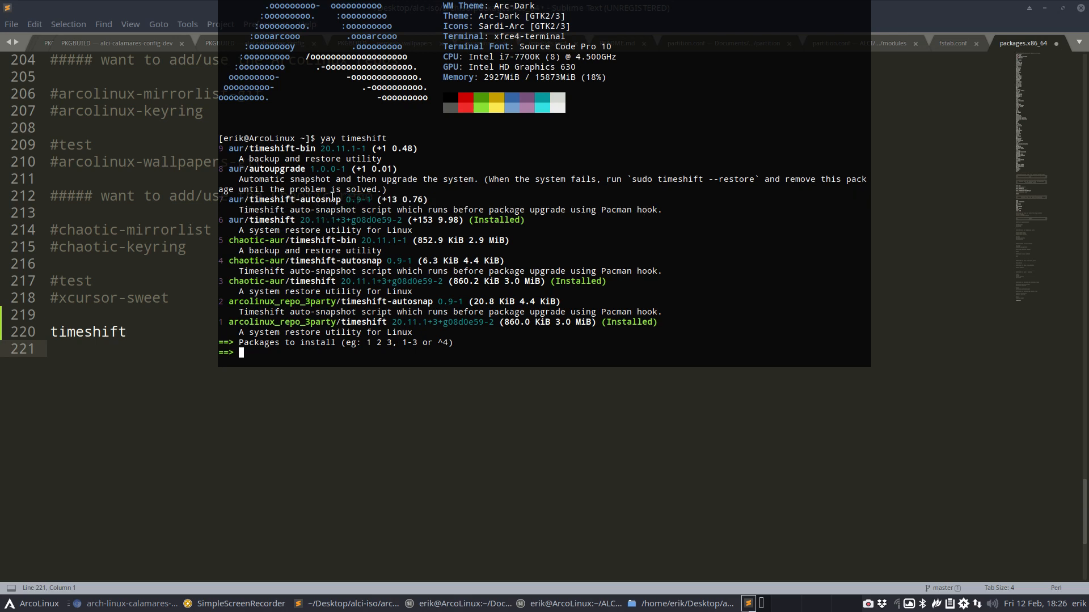
drag(341, 201, 250, 194)
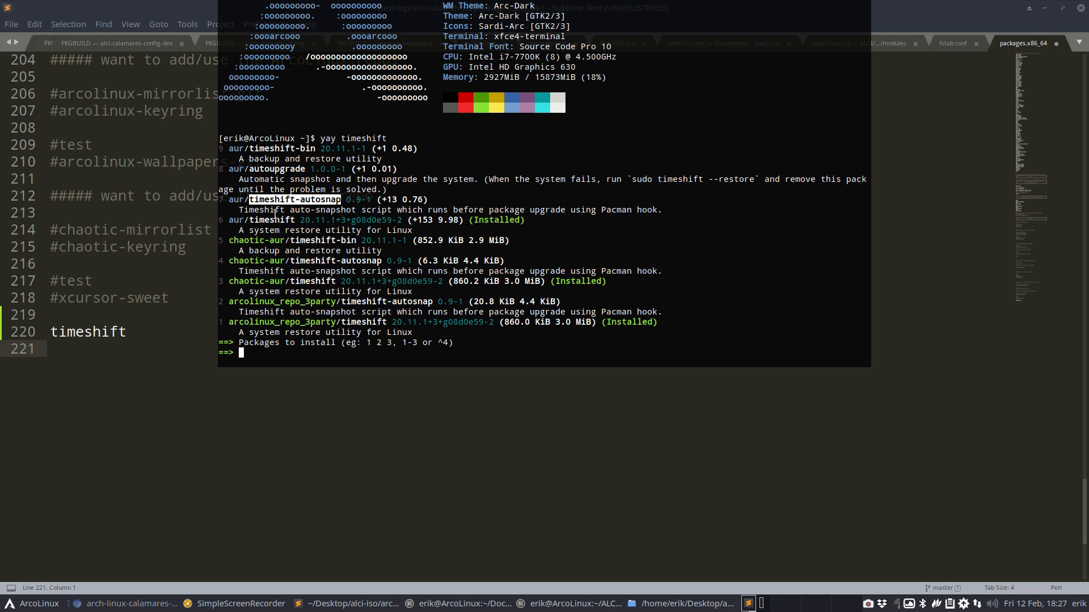
Paste timeshift-autosnap on line 221 below timeshift and save packages.x86_64
click(136, 345)
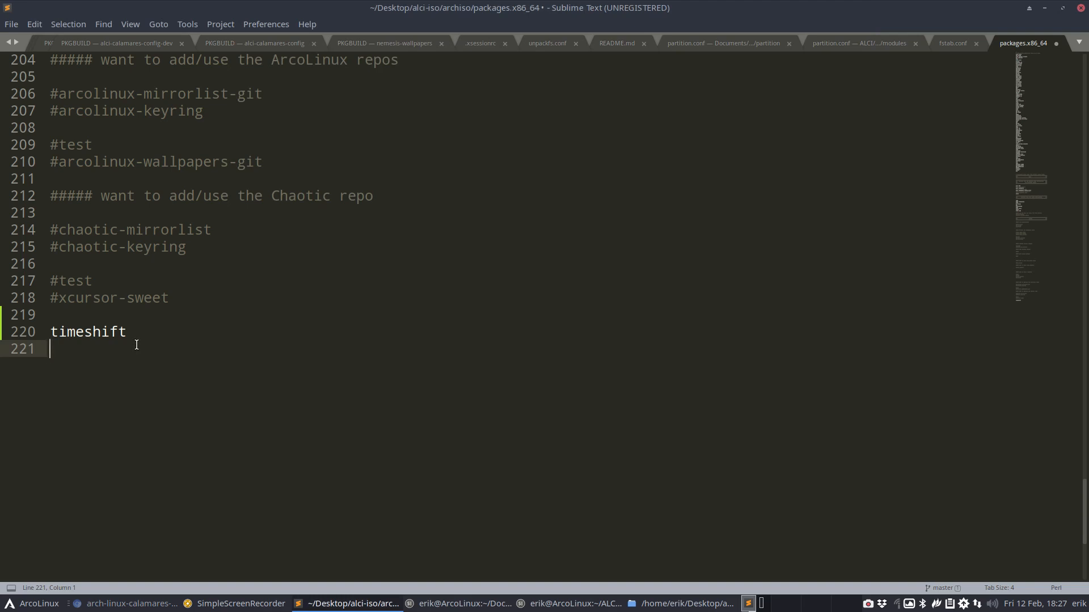
text(timeshift-autosnap)
key(ctrl+s)
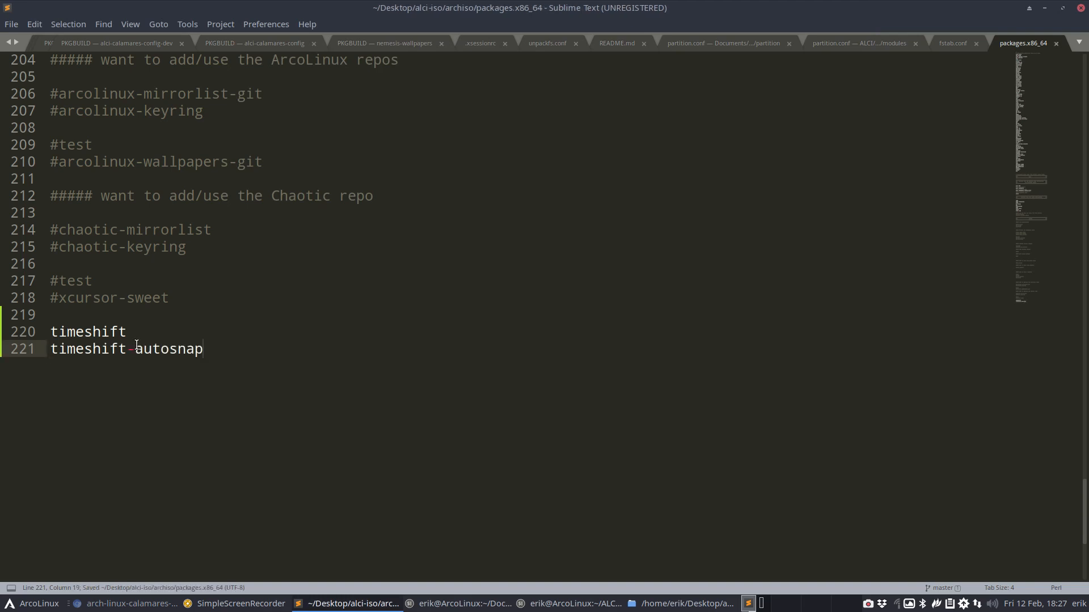
Open pacman.conf from the file manager and set its syntax highlighting to Perl
click(1045, 7)
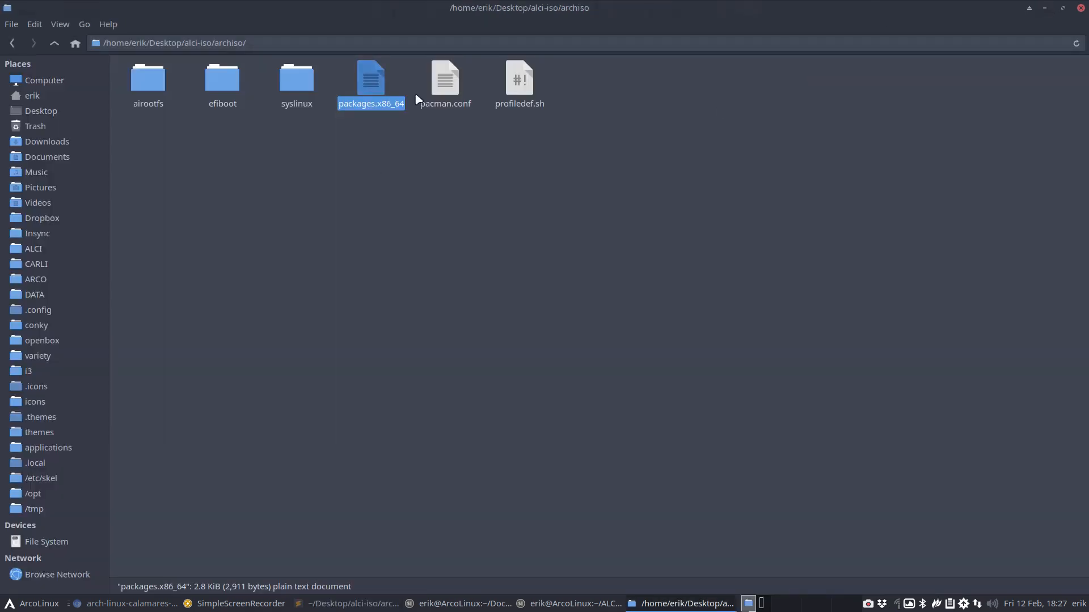
double_click(445, 82)
scroll(369, 417, down, 20)
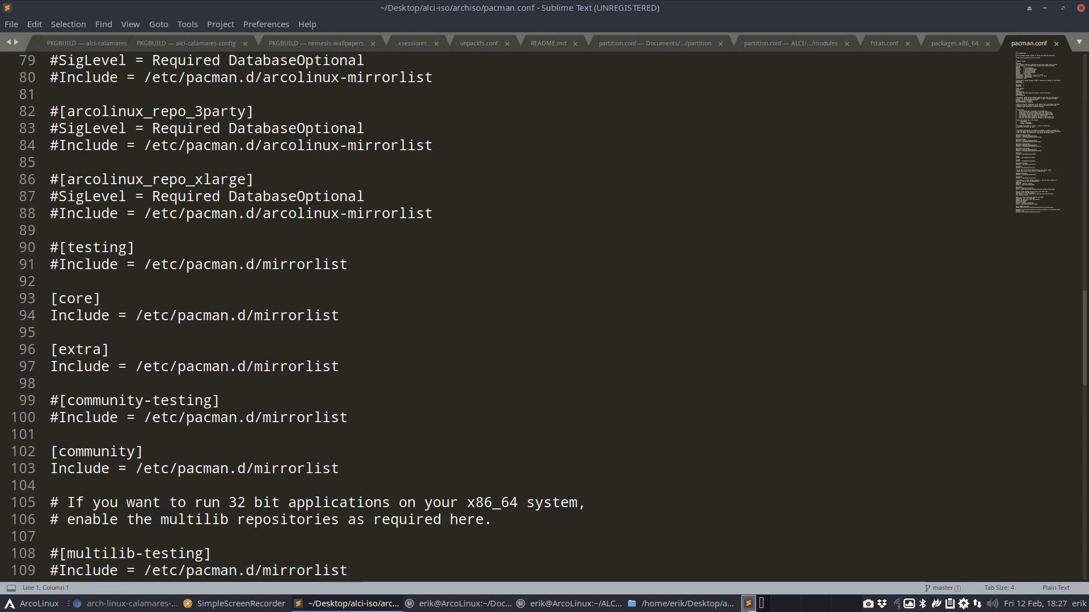
click(1056, 589)
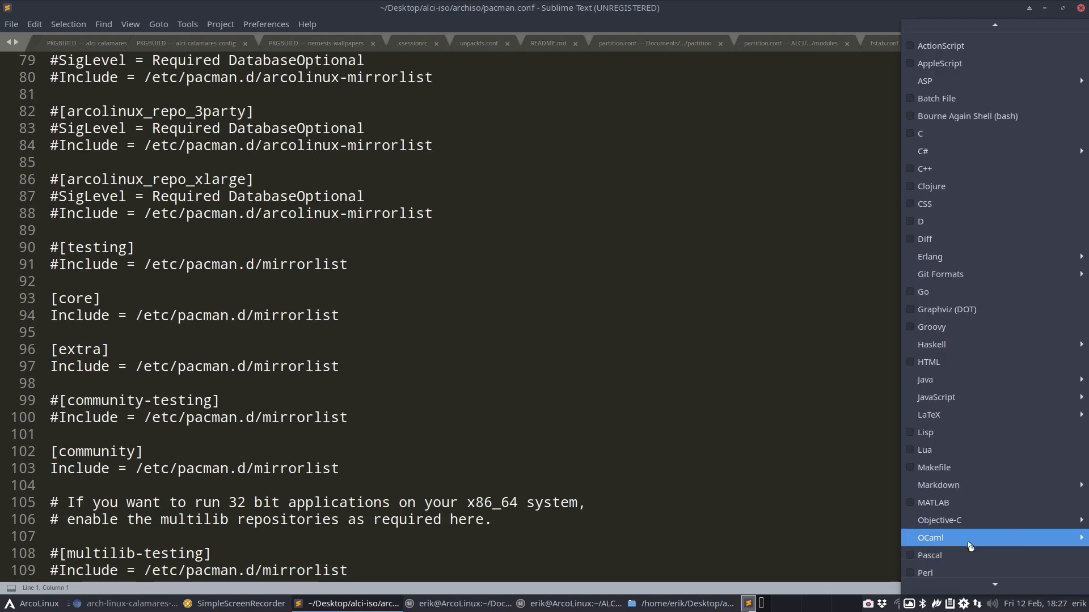
click(948, 573)
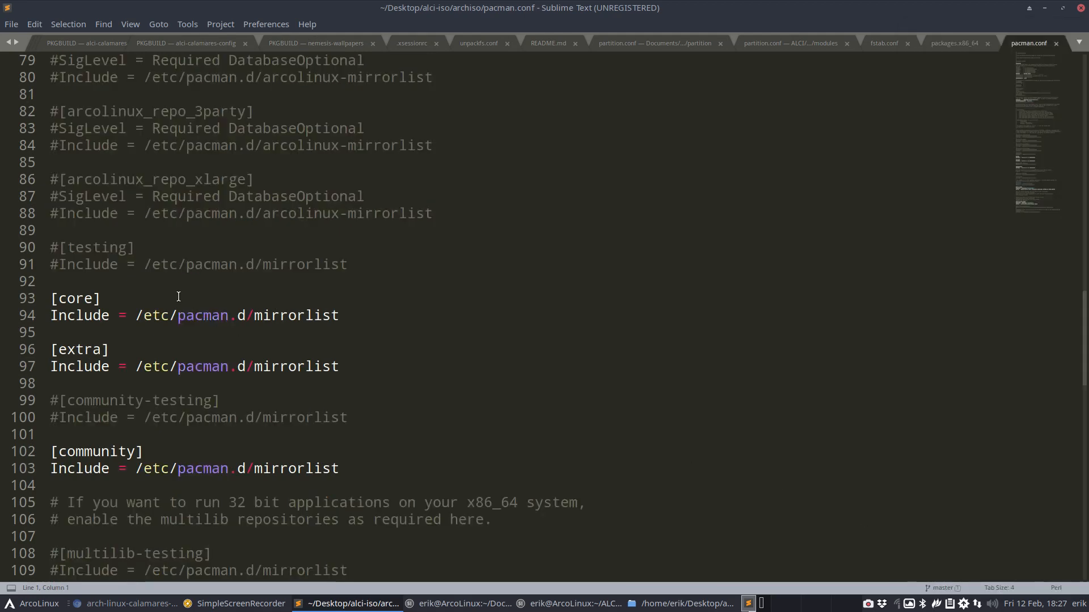
scroll(178, 297, up, 4)
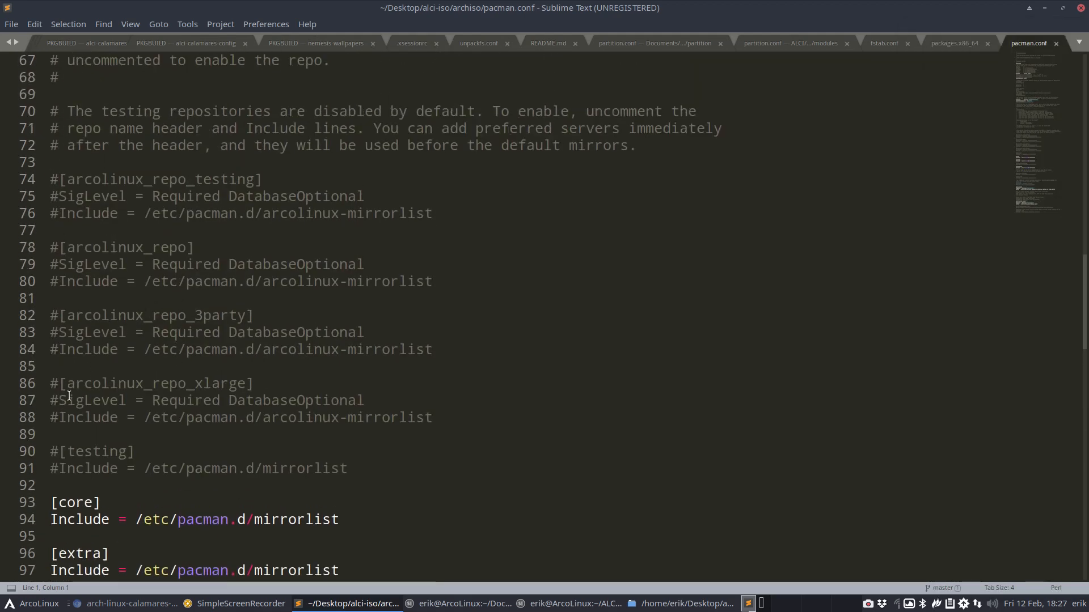
Remove the # from lines 78–82, starting with the arcolinux_repo header
click(58, 250)
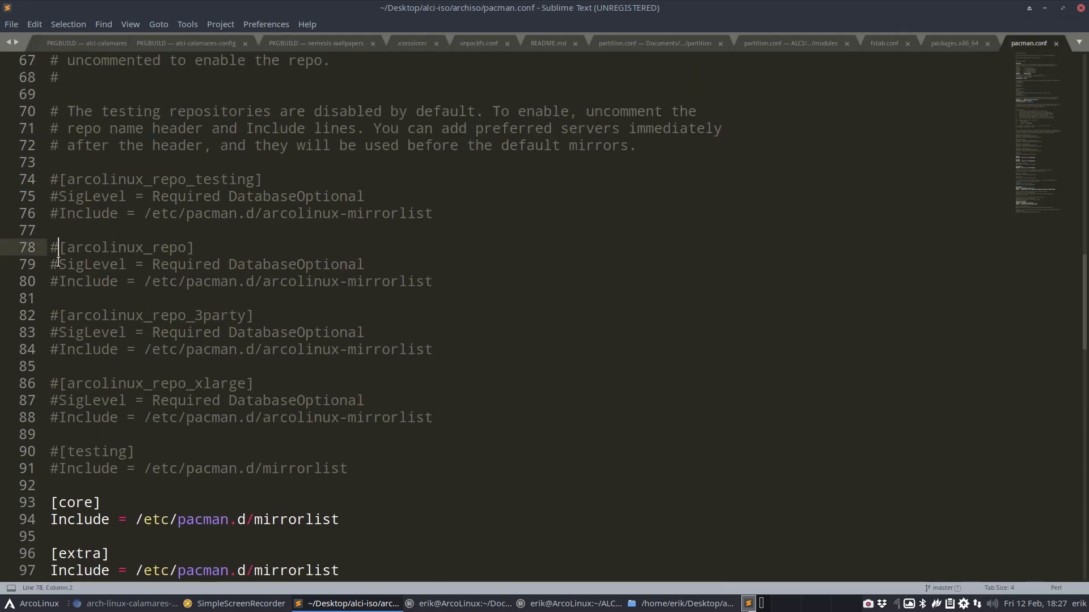
key(BackSpace)
key(Down)
key(Delete)
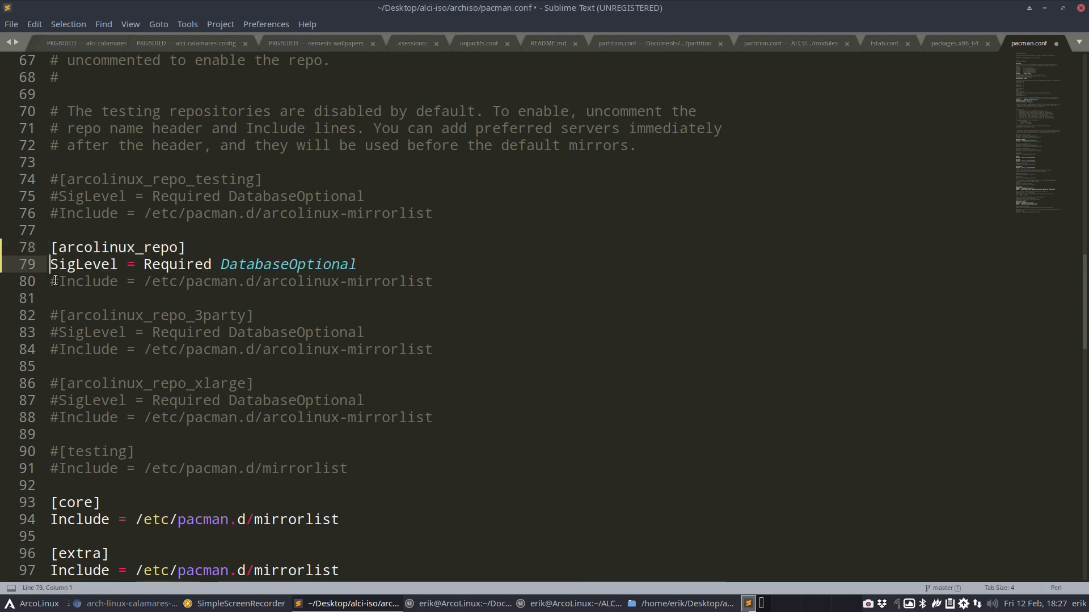
key(Down)
key(Delete)
key(Down)
key(Down)
key(Delete)
key(Down)
Uncomment lines 83–88 through the xlarge section, then bring back the terminal's timeshift results
key(Delete)
key(Down)
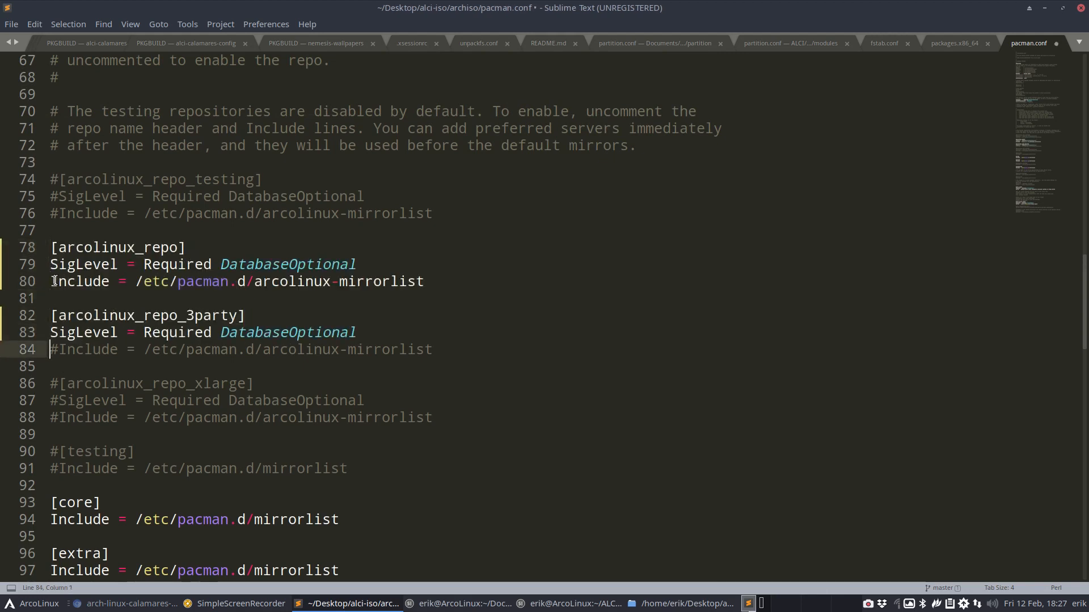
key(Delete)
key(Down)
key(Down)
key(Delete)
key(Down)
key(Delete)
key(Down)
key(Delete)
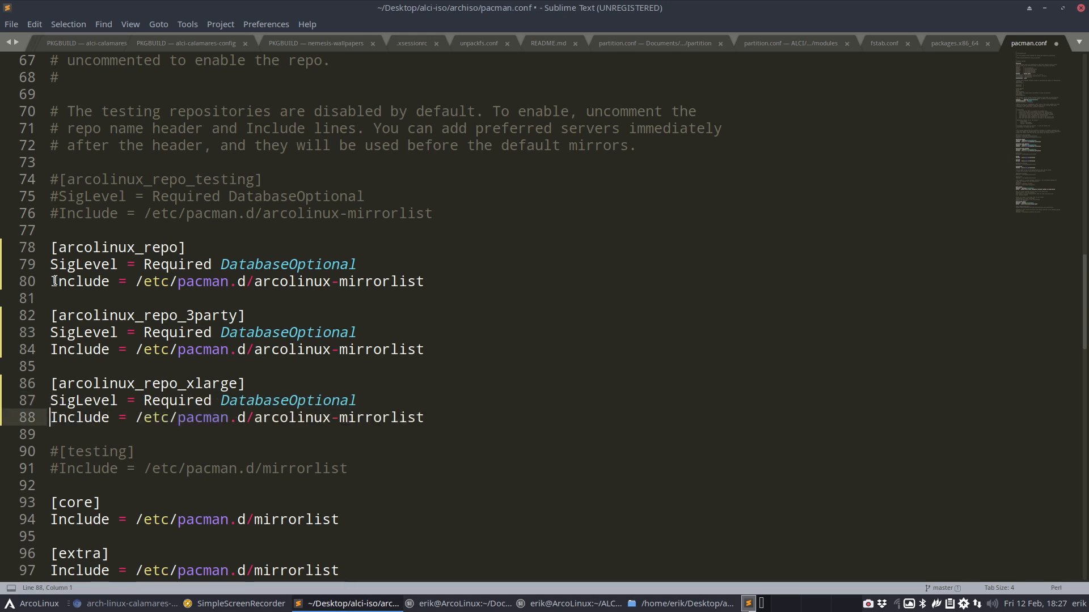
key(Down)
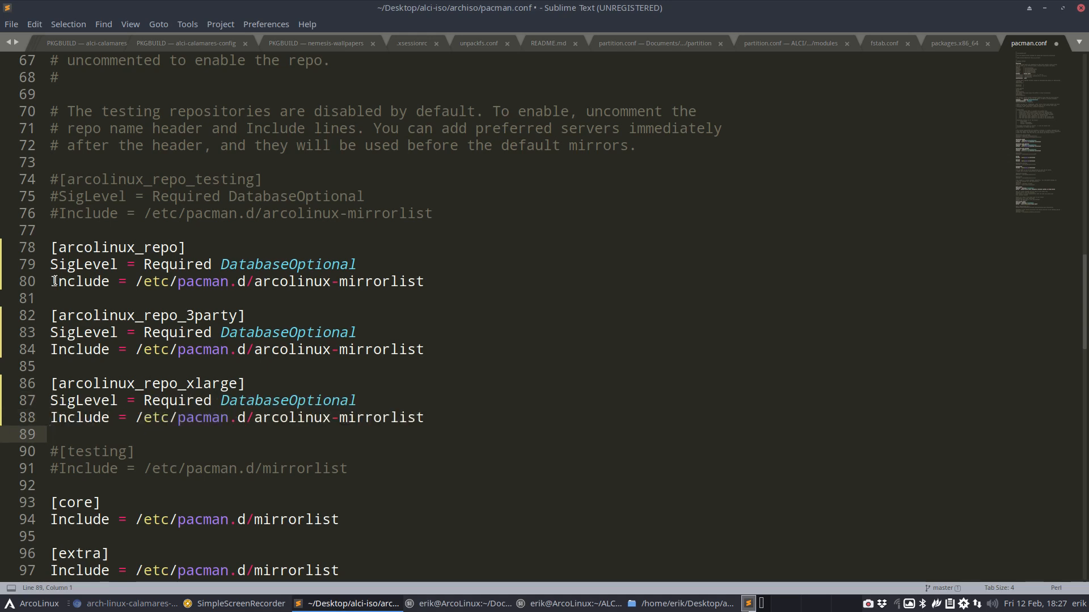
key(F12)
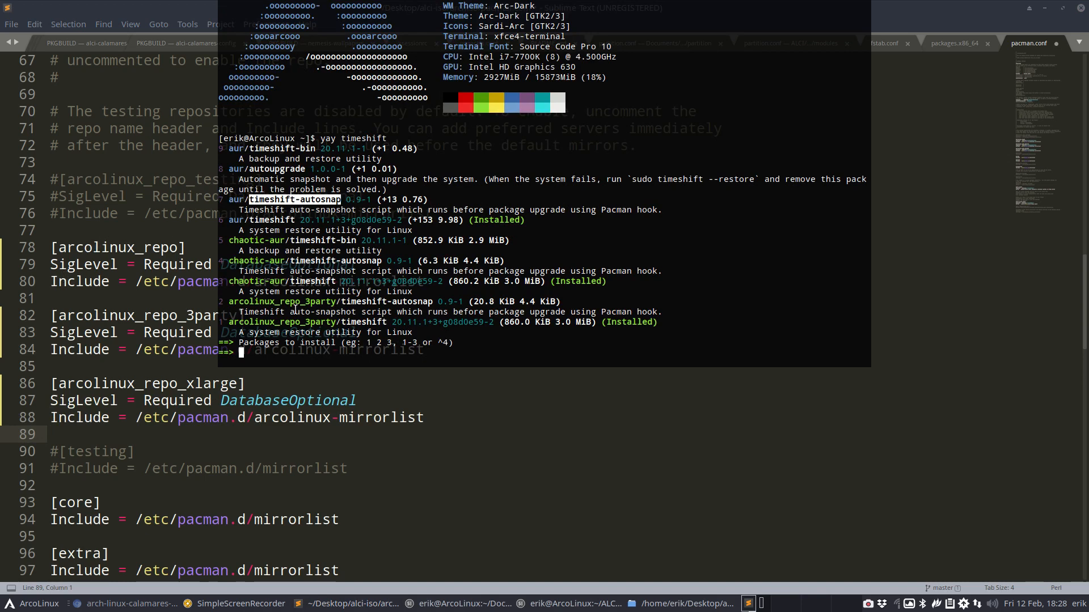
Check repo_3party in the terminal output, then undo the uncommenting of the repo sections
drag(280, 303, 339, 302)
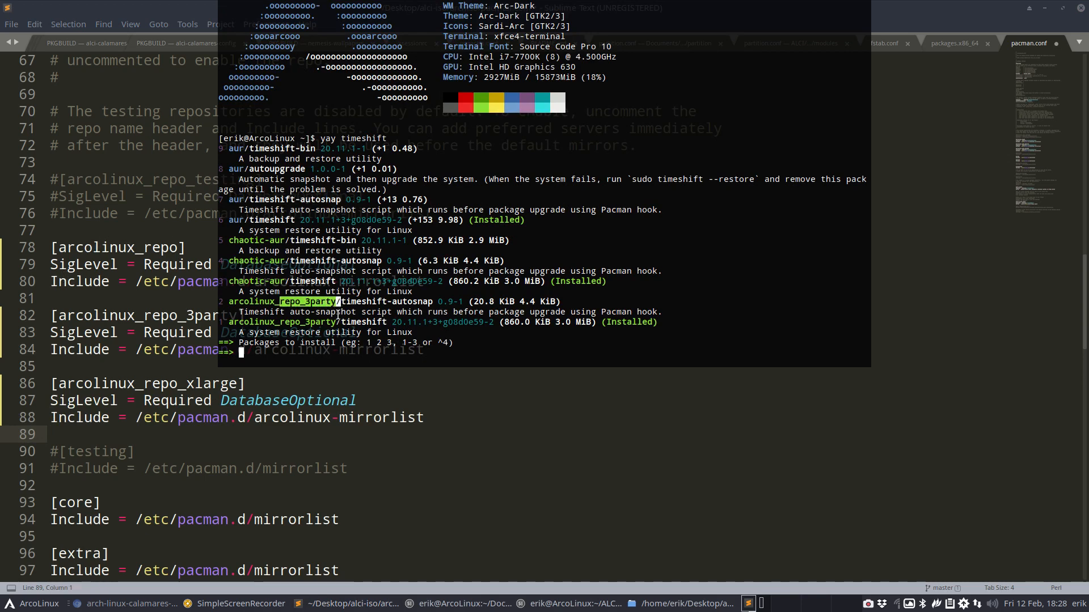
click(315, 363)
key(F12)
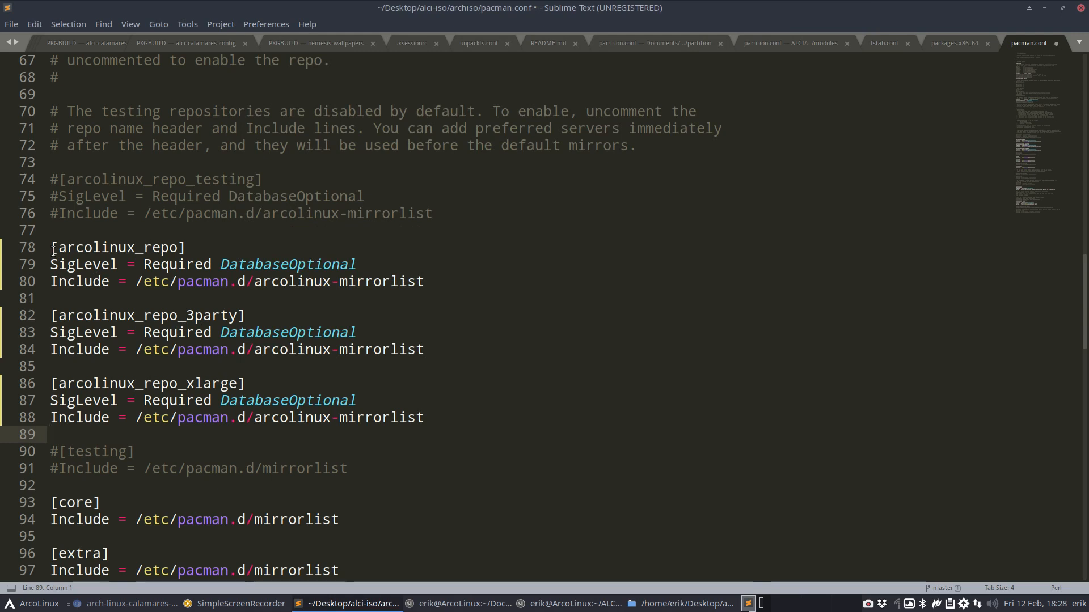
key(ctrl+z)
key(ctrl+z)
key(ctrl+z)
key(ctrl+z)
key(ctrl+z)
key(ctrl+z)
key(ctrl+z)
key(ctrl+z)
key(ctrl+z)
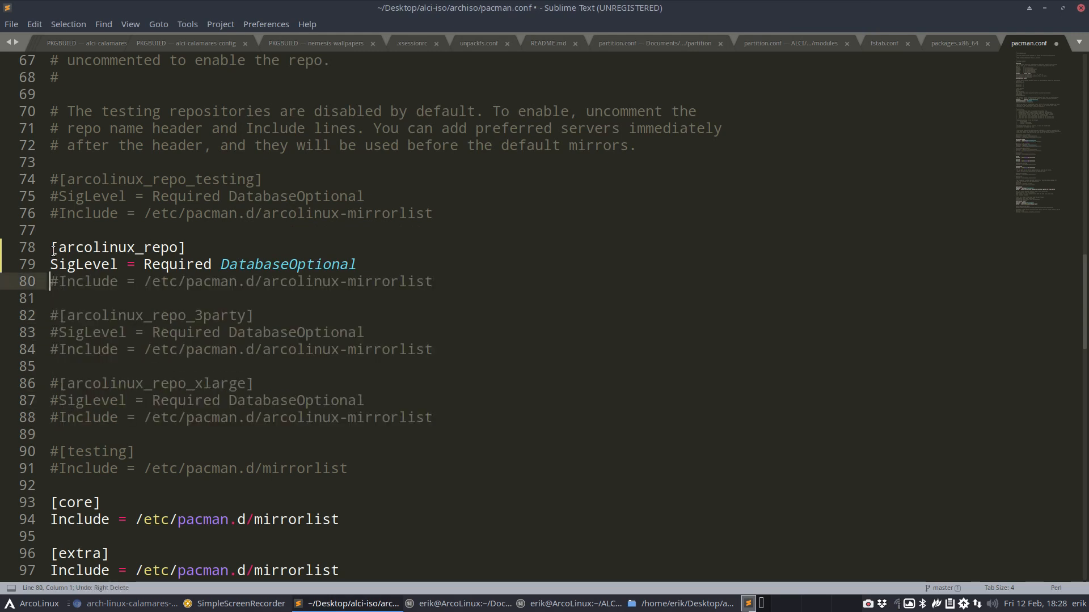
Uncomment only the arcolinux_repo_3party section on lines 82–84 and save pacman.conf
click(60, 316)
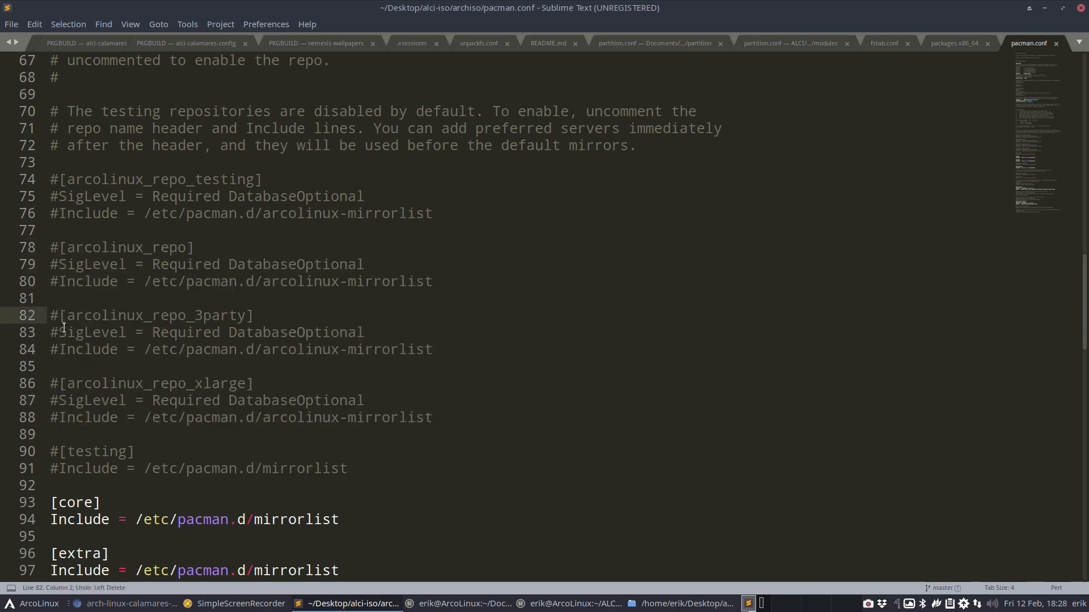
key(BackSpace)
key(Down)
key(Delete)
key(Down)
key(Delete)
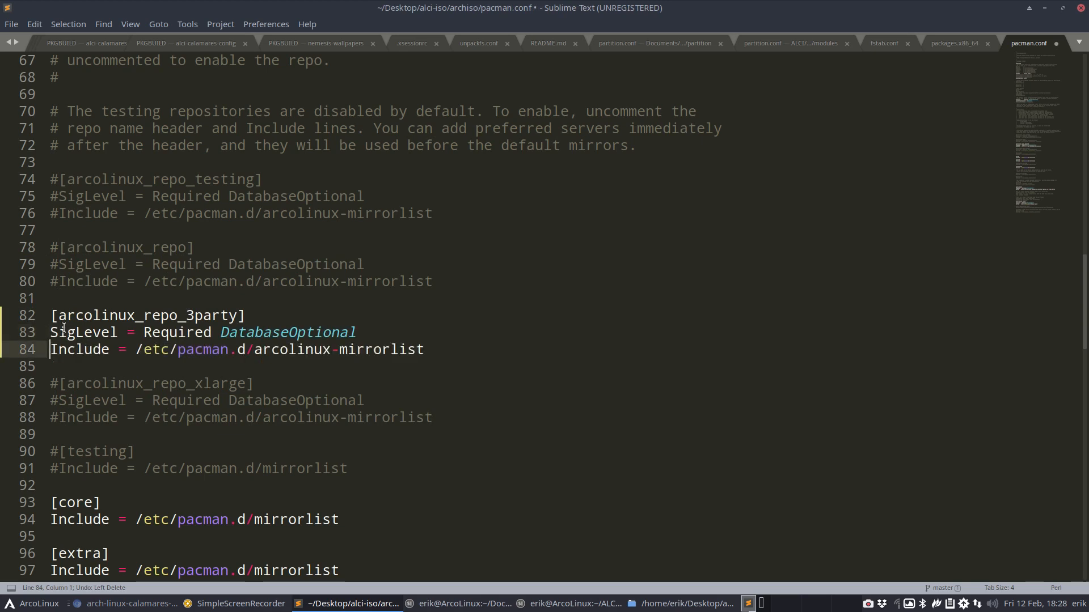
key(ctrl+x)
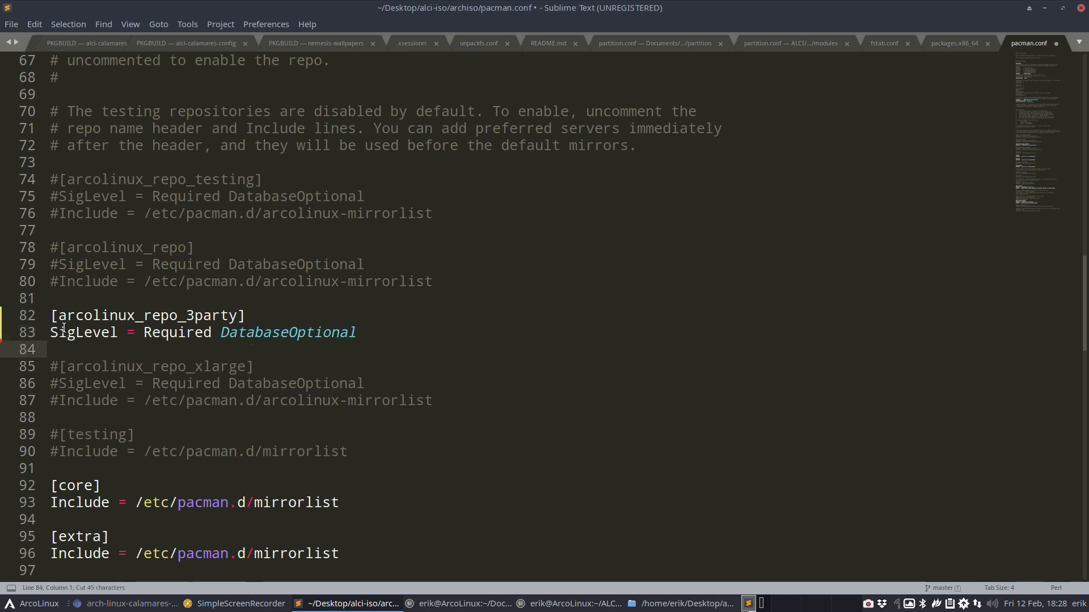
key(ctrl+z)
key(ctrl+s)
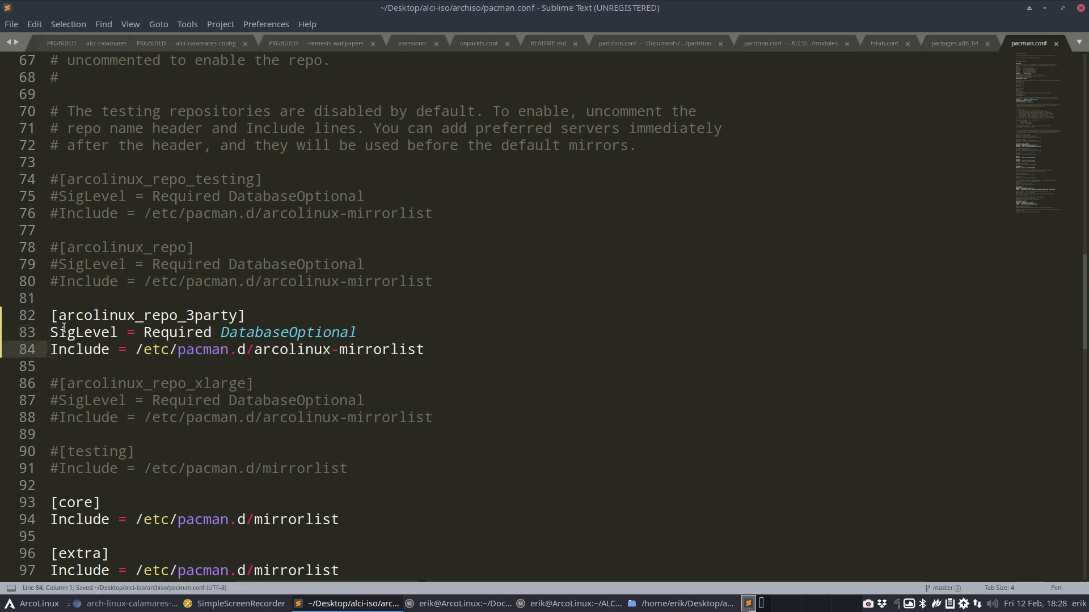
scroll(64, 328, down, 2)
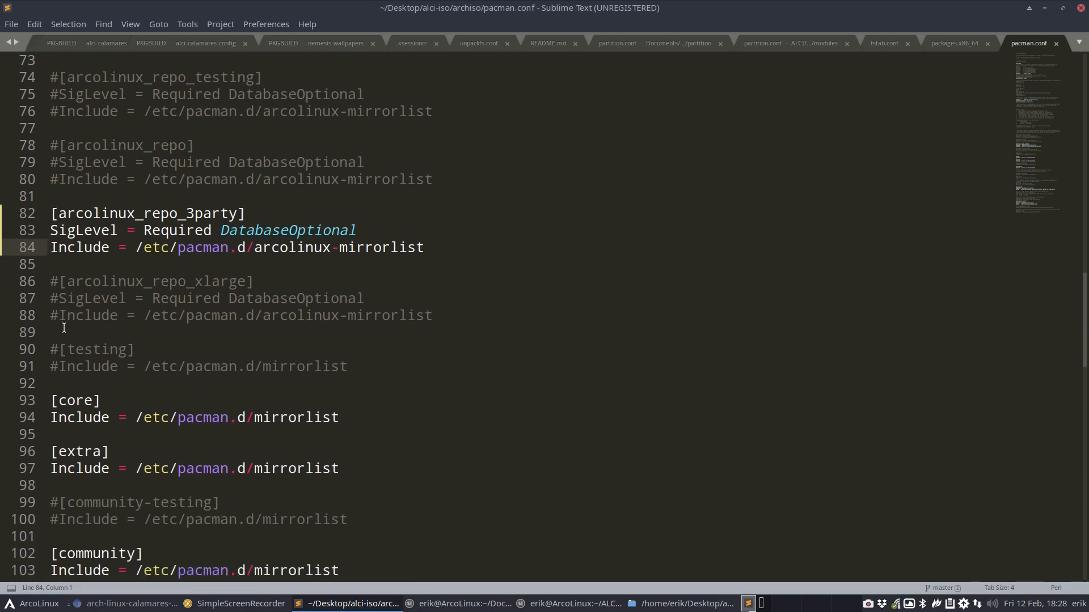
scroll(64, 328, down, 11)
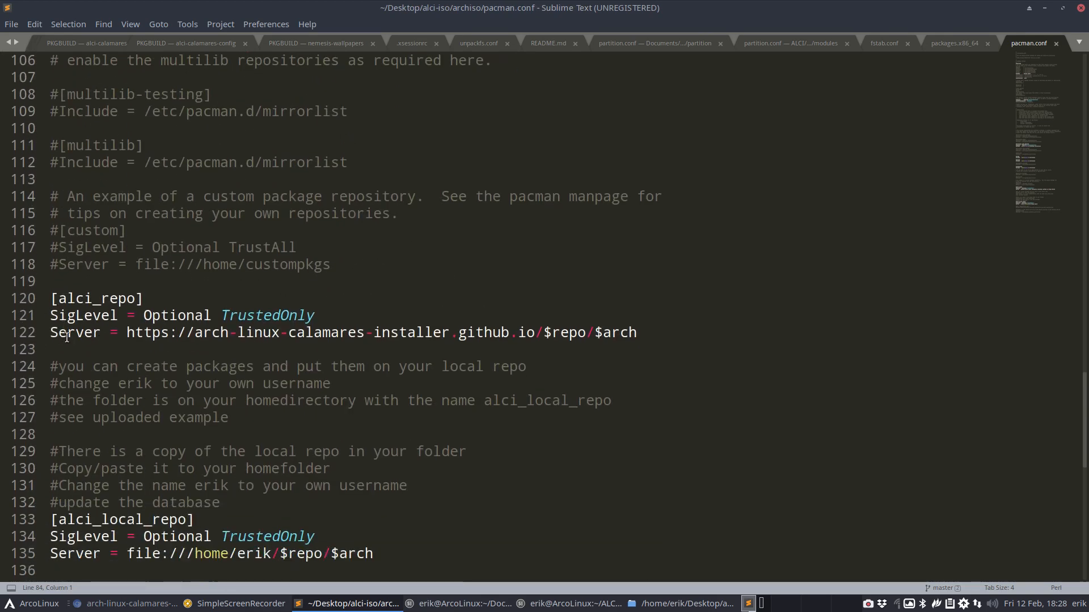
Comment out the alci_local_repo header, SigLevel and Server lines 133–135 and save
scroll(66, 337, down, 3)
click(51, 369)
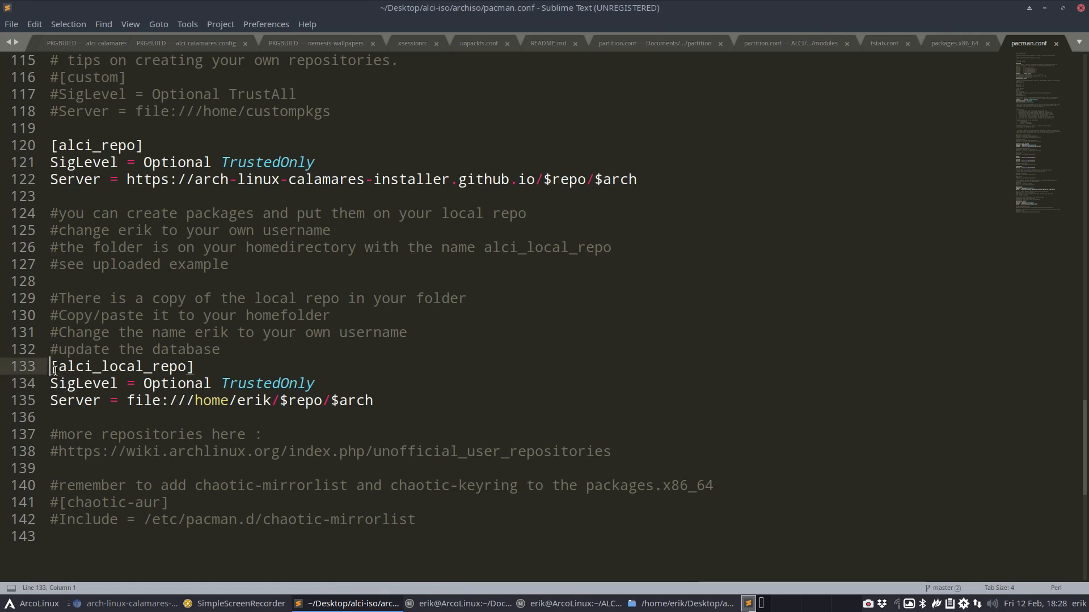
text(#)
key(Down)
key(Left)
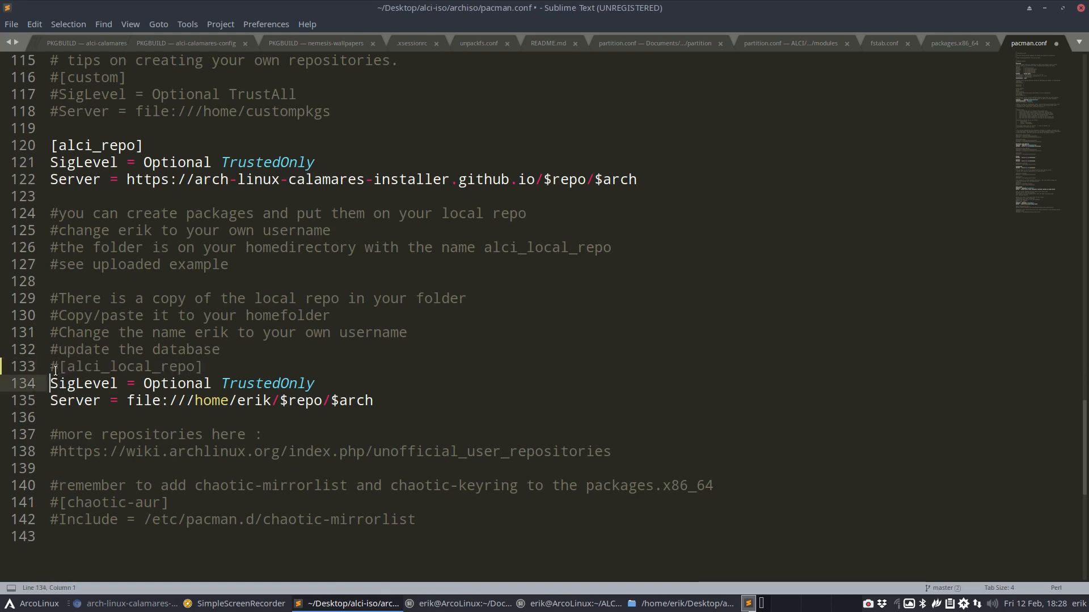
text(#)
key(End)
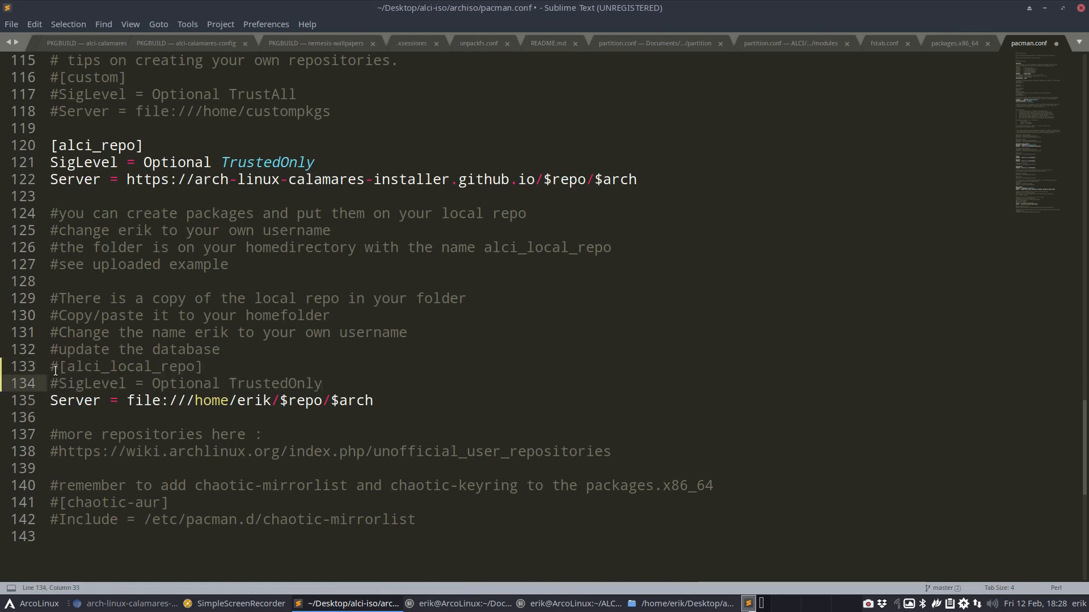
key(Down)
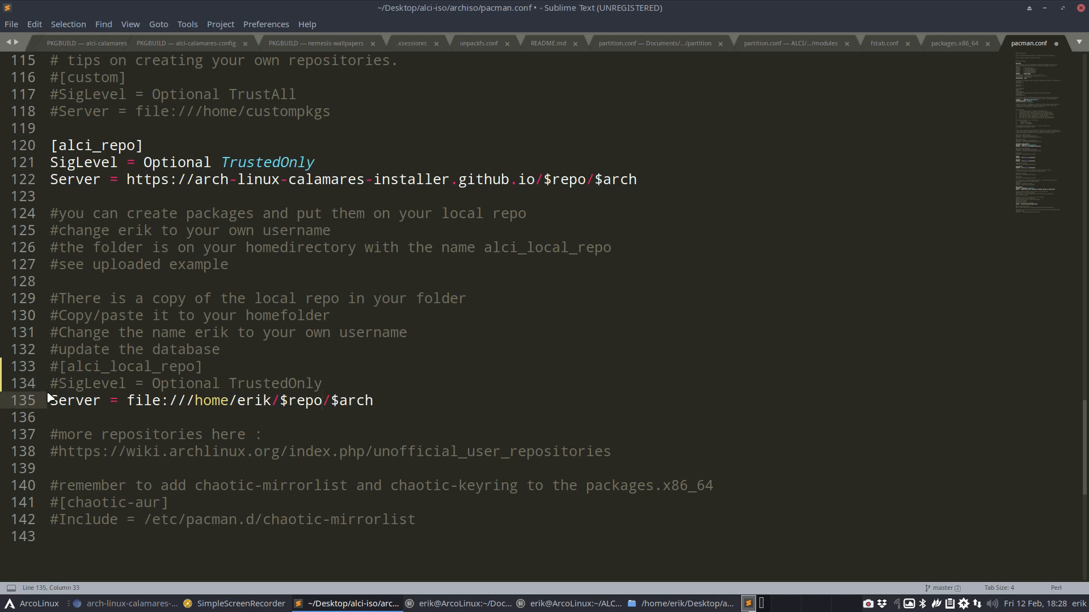
click(51, 397)
text(#)
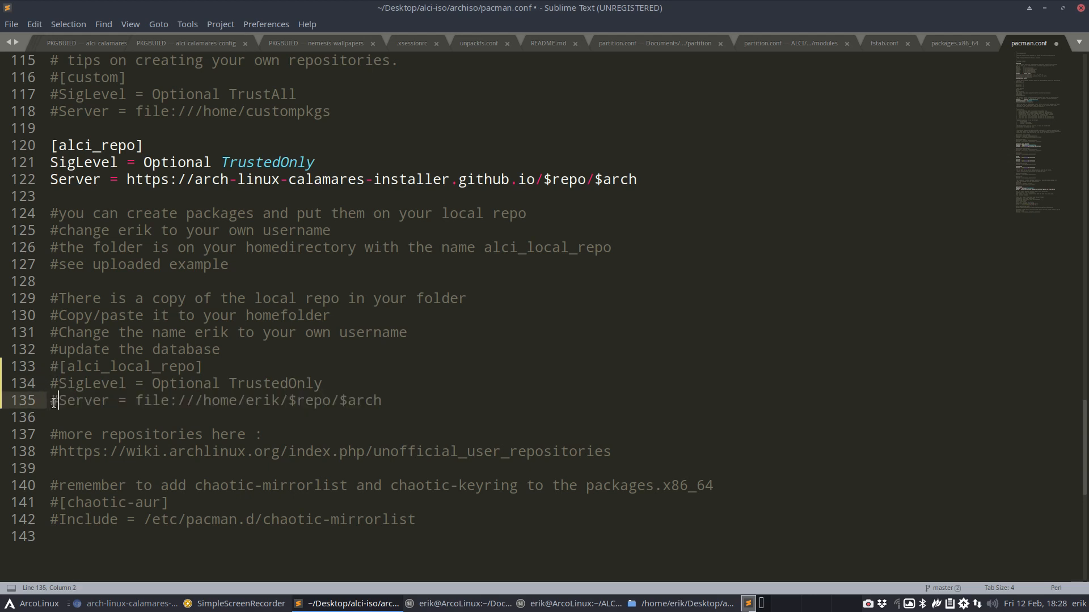
key(ctrl+s)
Review the repo sections once more and close Sublime Text
scroll(68, 400, up, 20)
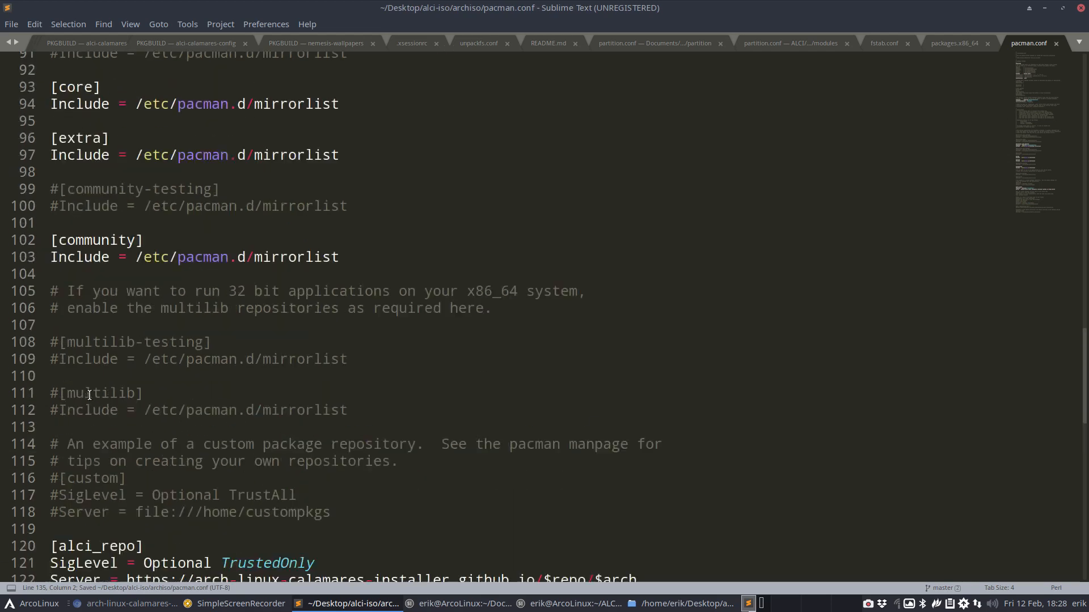
scroll(89, 396, down, 1)
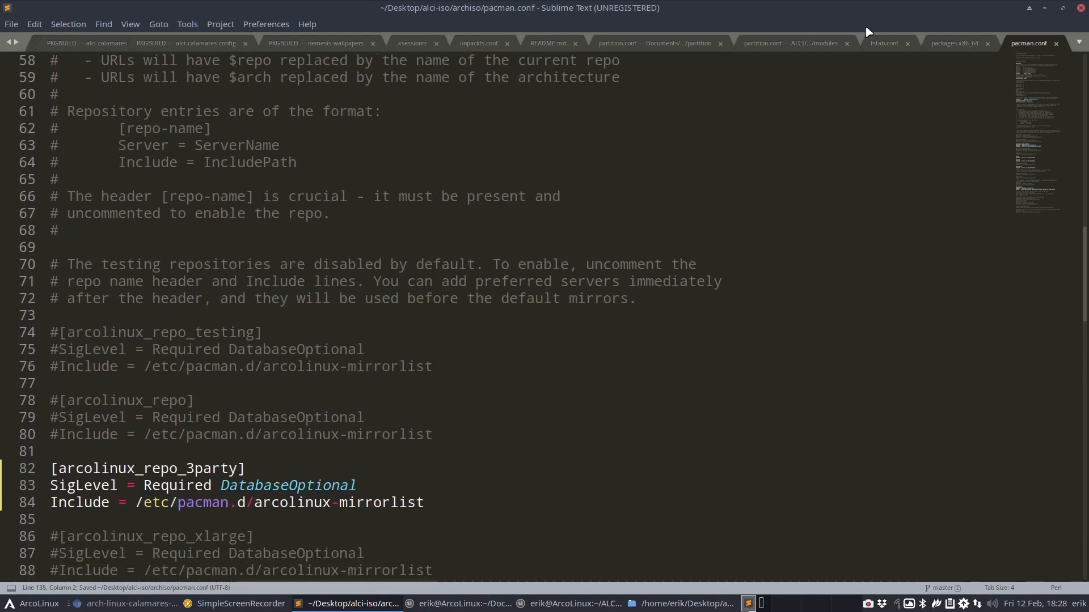
click(1080, 8)
Open packages.x86_64 and uncomment arcolinux-mirrorlist-git and arcolinux-keyring on lines 206–207
click(370, 81)
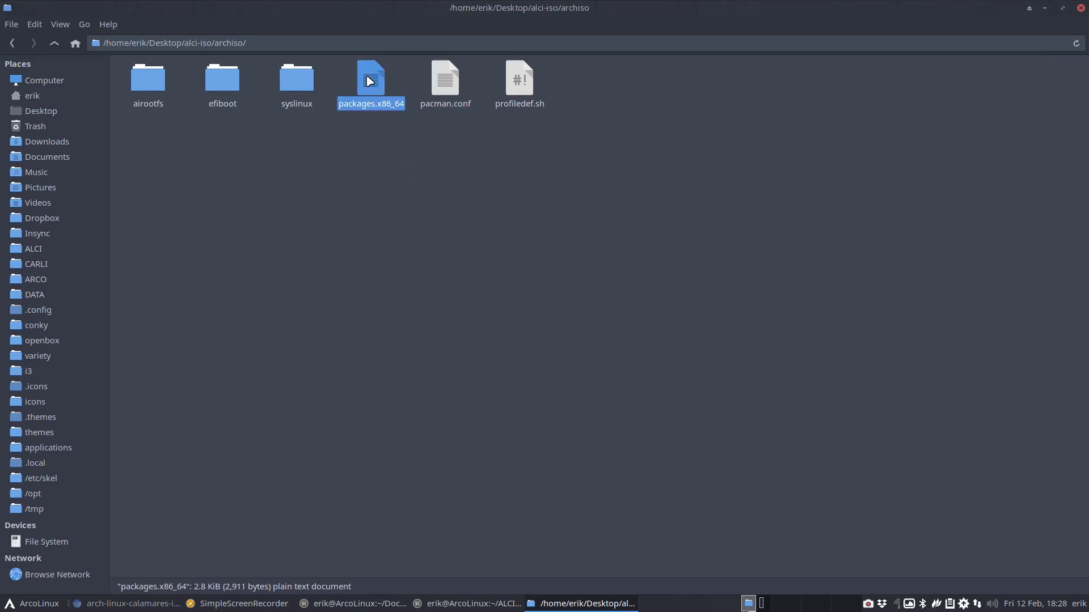
double_click(370, 81)
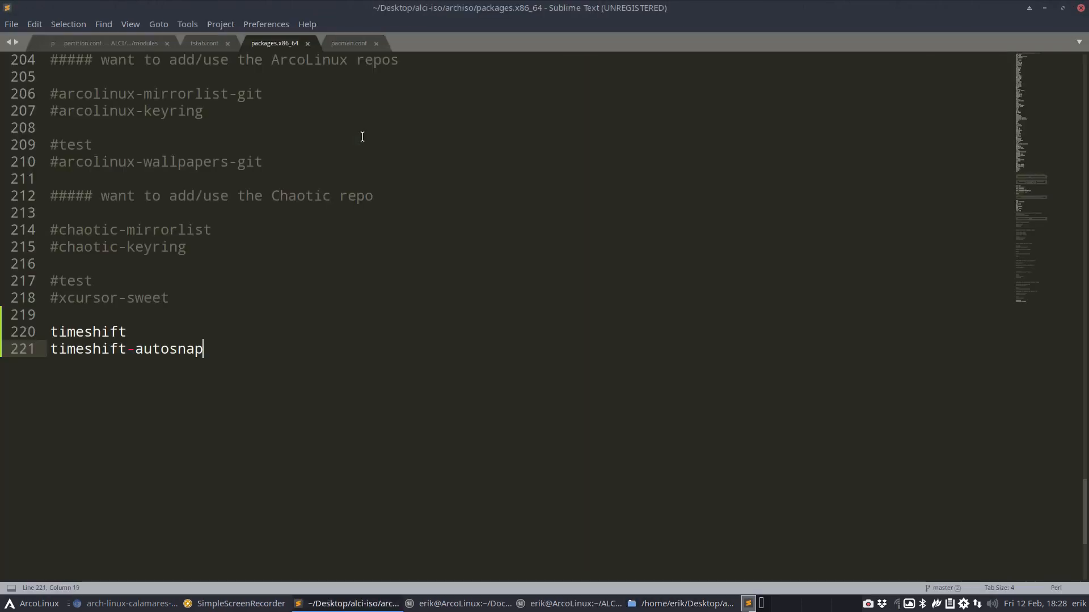
scroll(216, 280, up, 4)
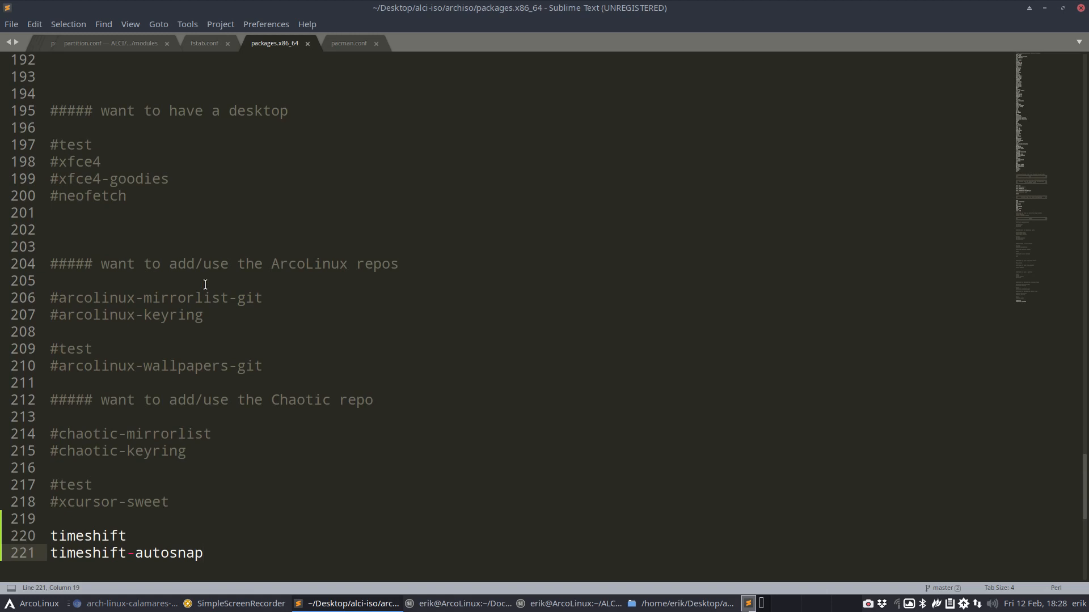
scroll(206, 284, up, 3)
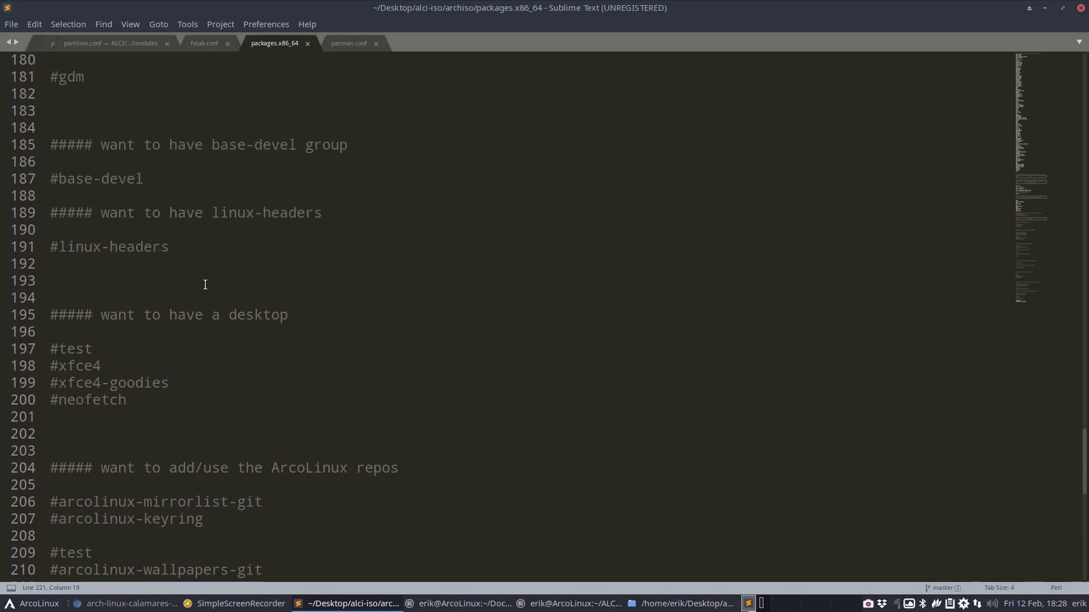
scroll(205, 284, down, 2)
click(62, 349)
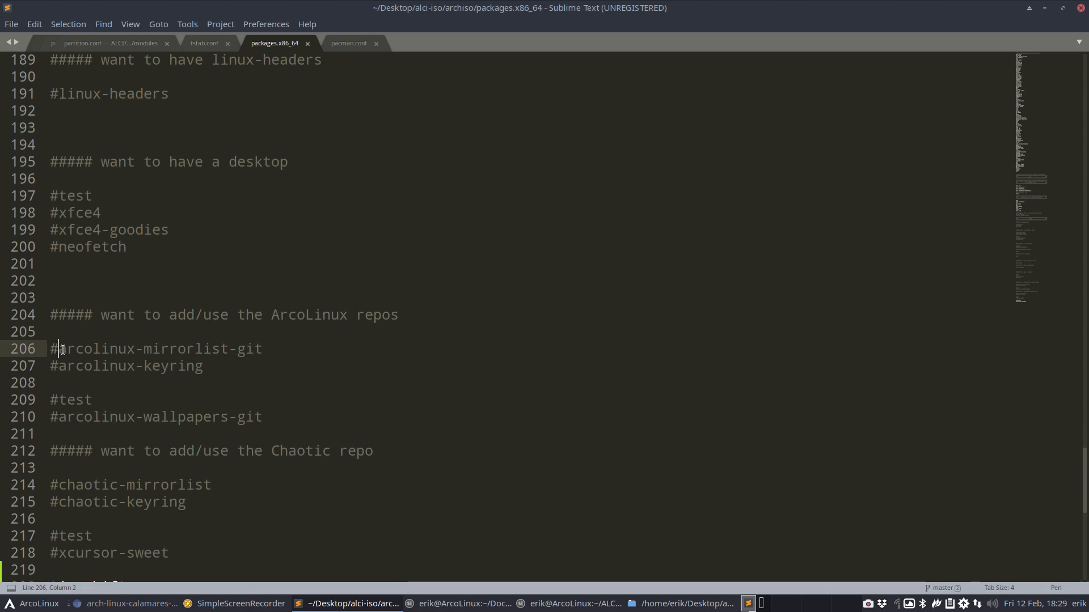
key(BackSpace)
key(Down)
key(Delete)
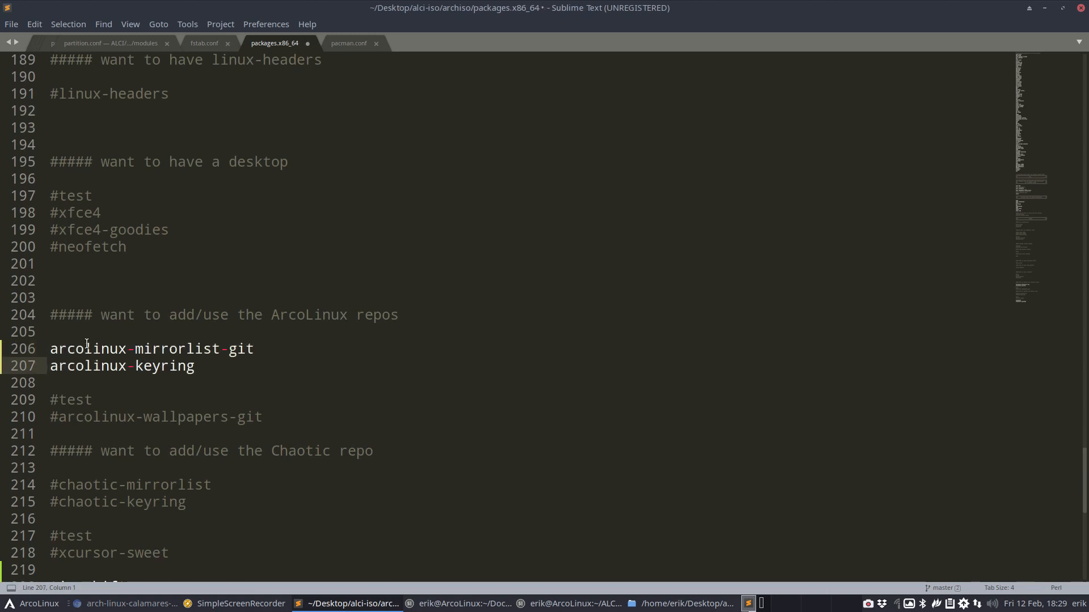
scroll(87, 344, down, 4)
scroll(87, 343, up, 6)
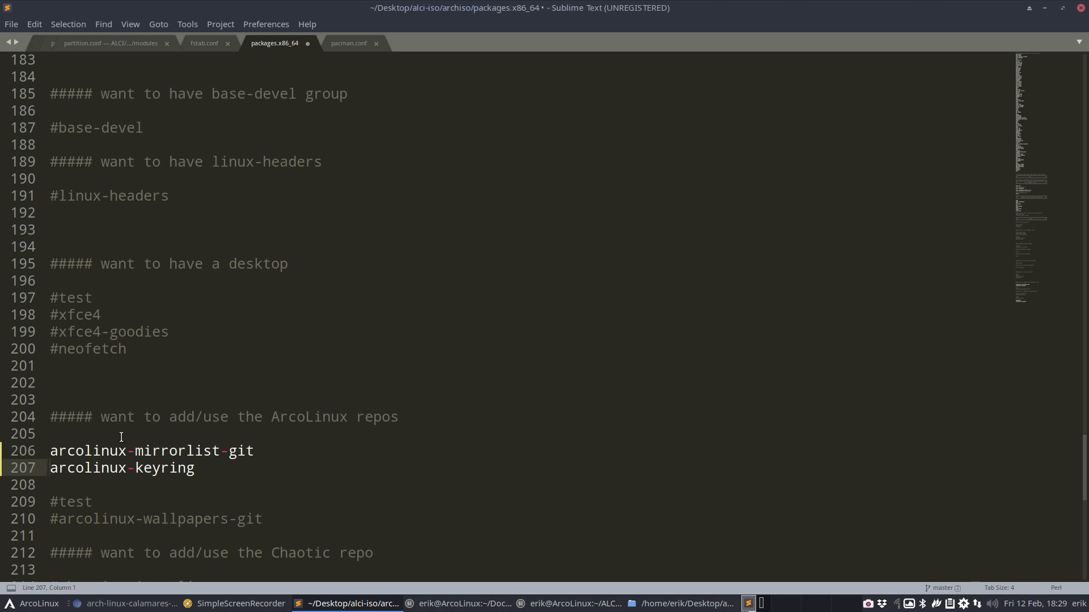
Briefly uncomment sddm, then undo it so sddm stays commented out
scroll(92, 380, up, 3)
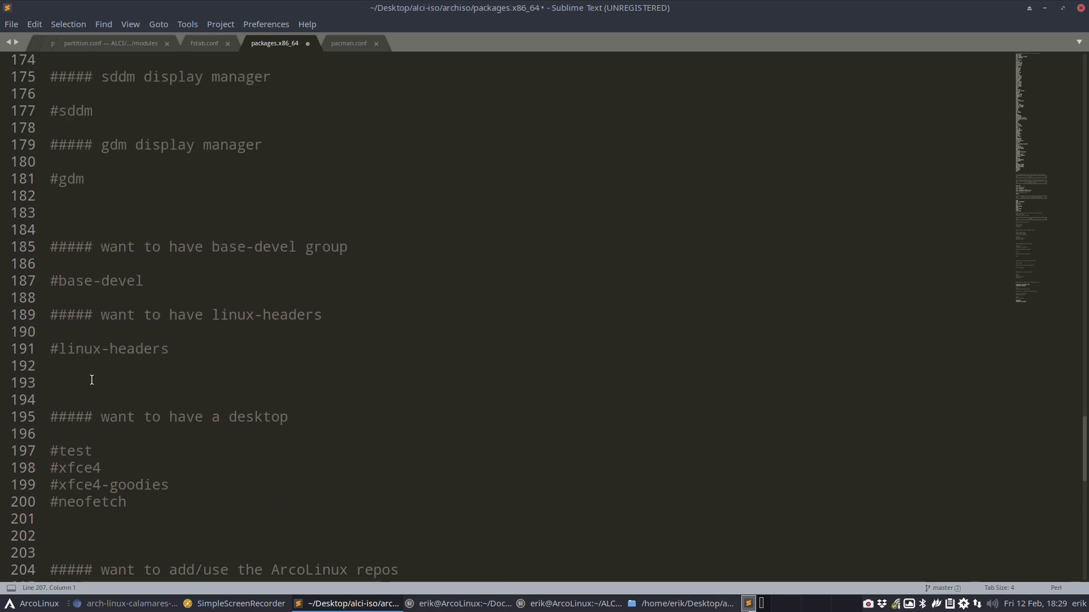
scroll(91, 380, up, 3)
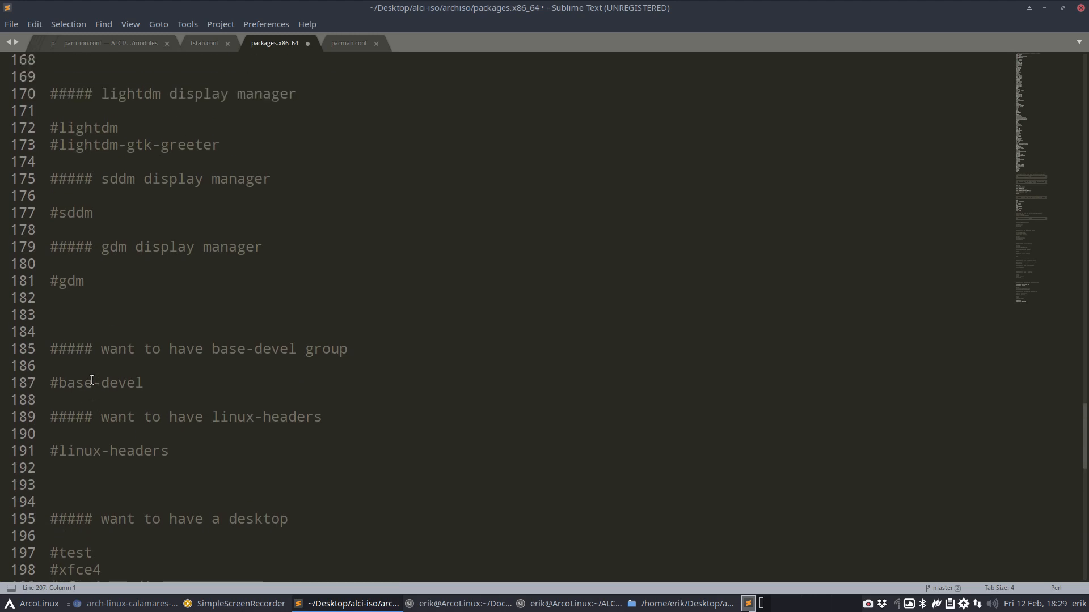
scroll(92, 380, up, 3)
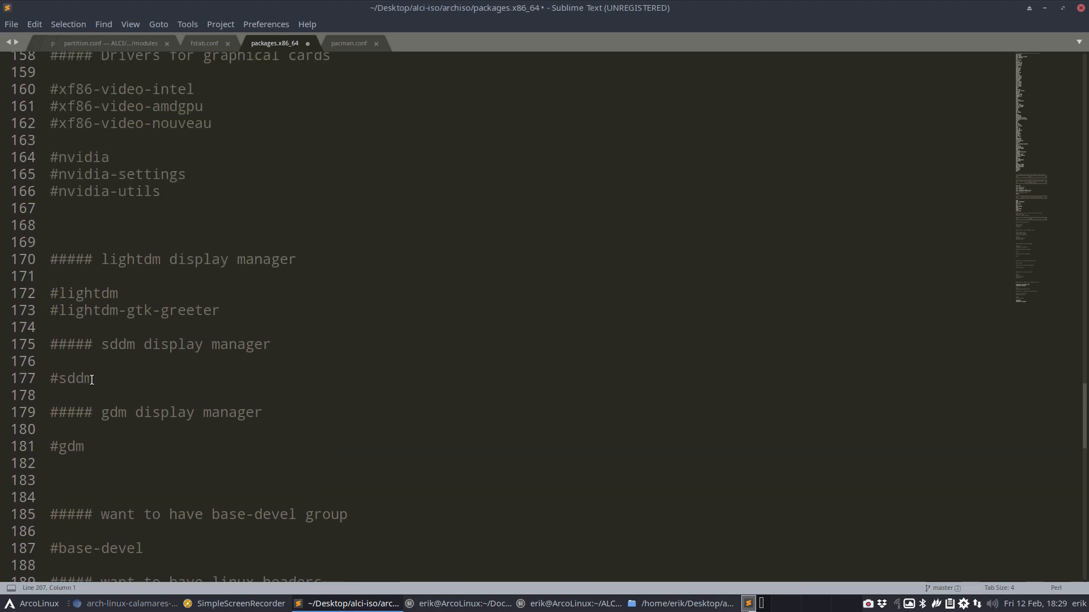
click(58, 425)
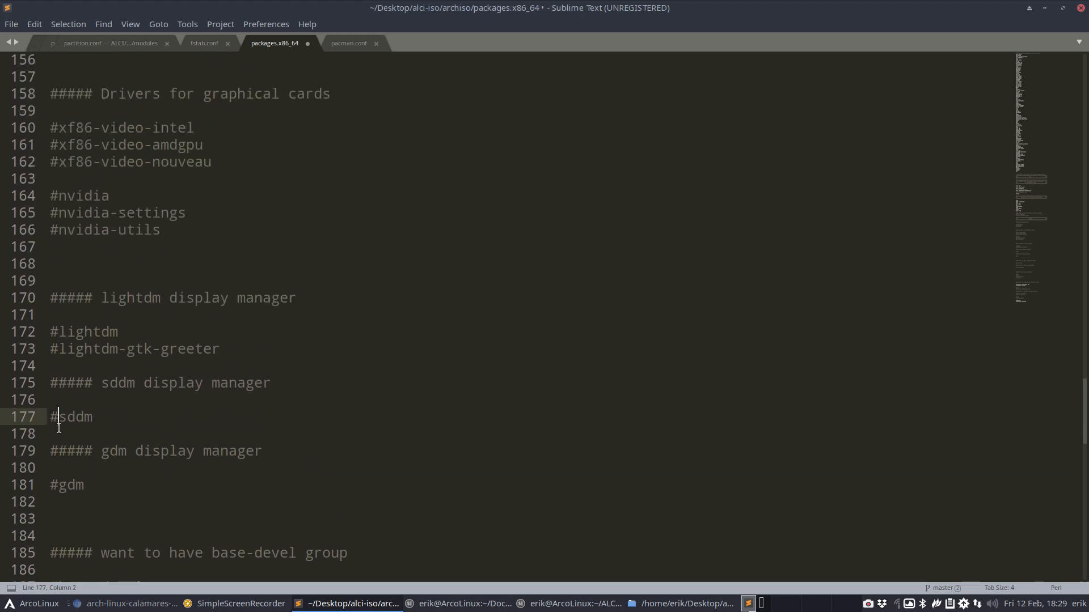
key(BackSpace)
scroll(60, 433, up, 12)
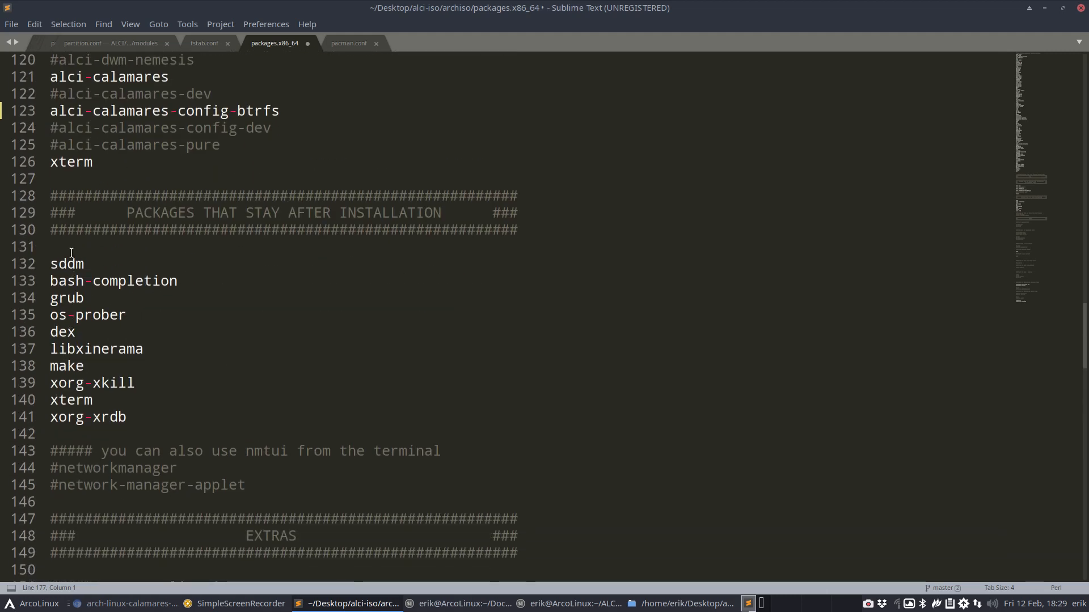
scroll(84, 460, down, 13)
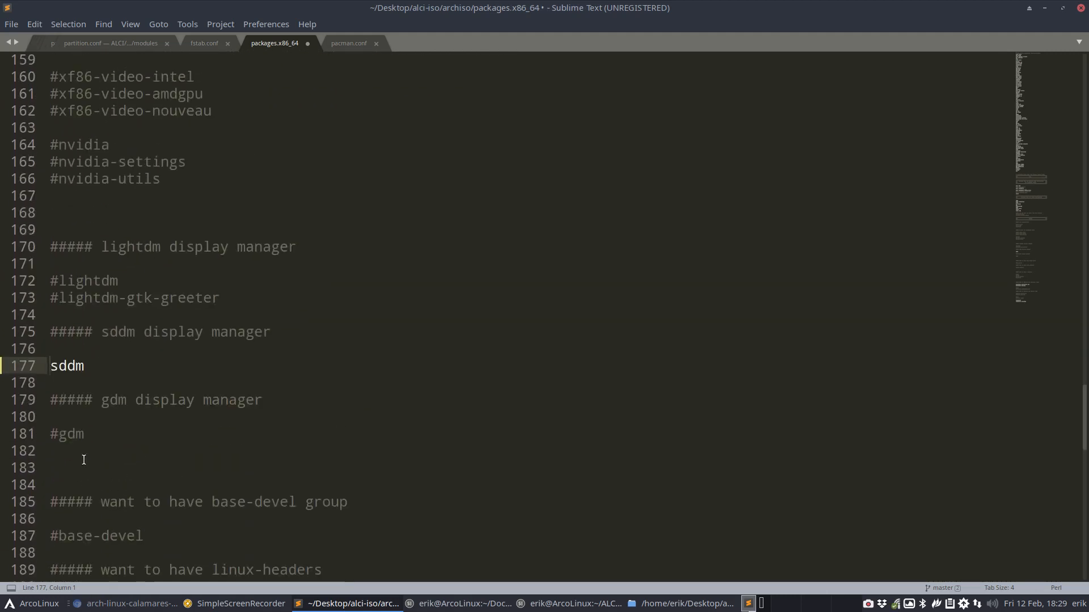
key(ctrl+z)
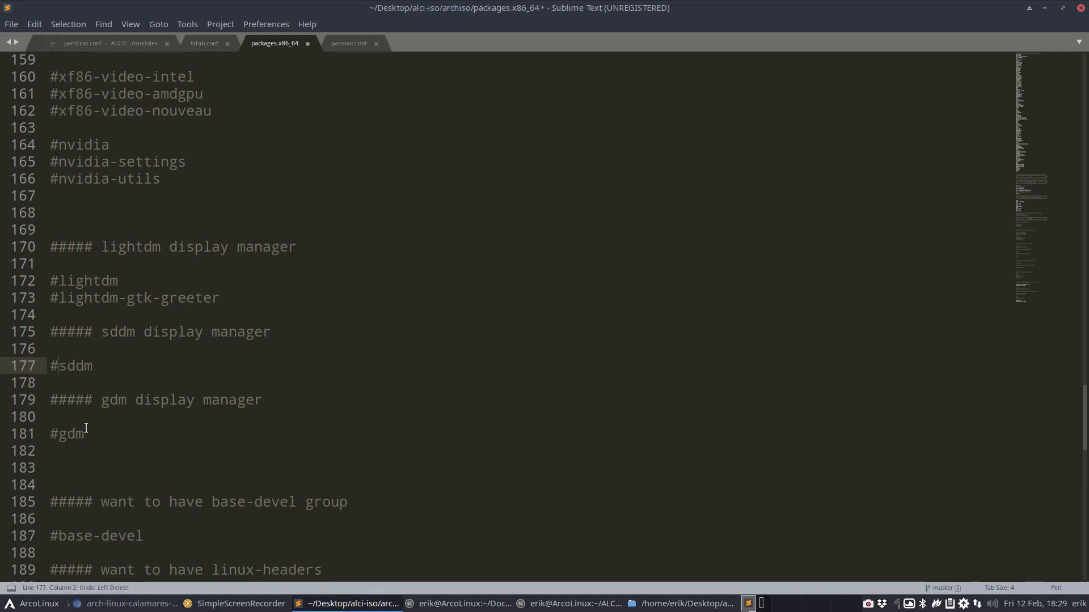
Uncomment xorg-server, xorg-apps and neofetch on lines 153–155
scroll(85, 427, up, 9)
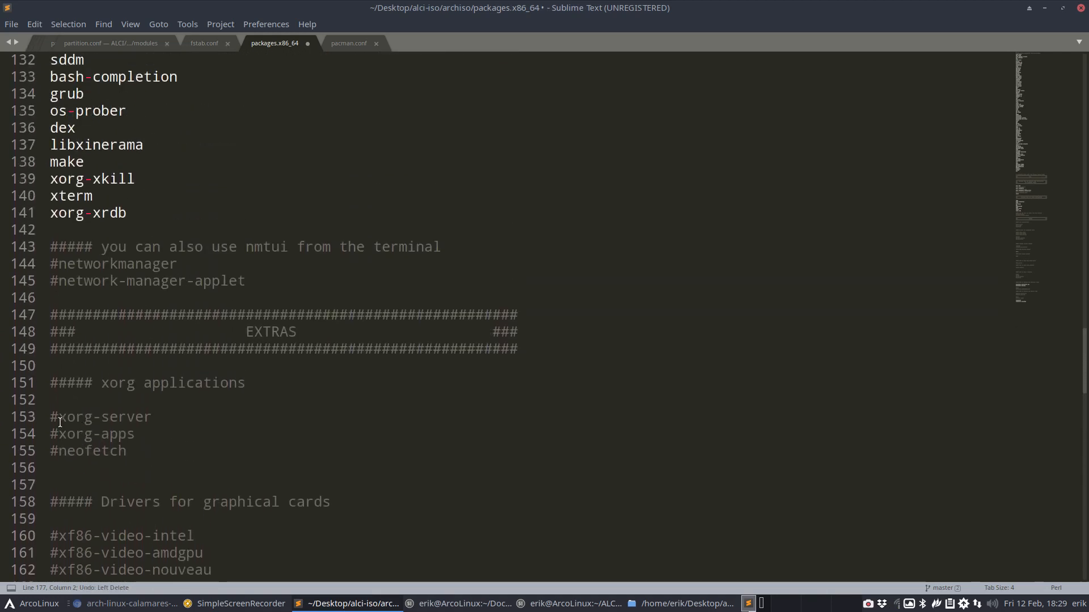
click(60, 422)
key(BackSpace)
click(58, 434)
key(BackSpace)
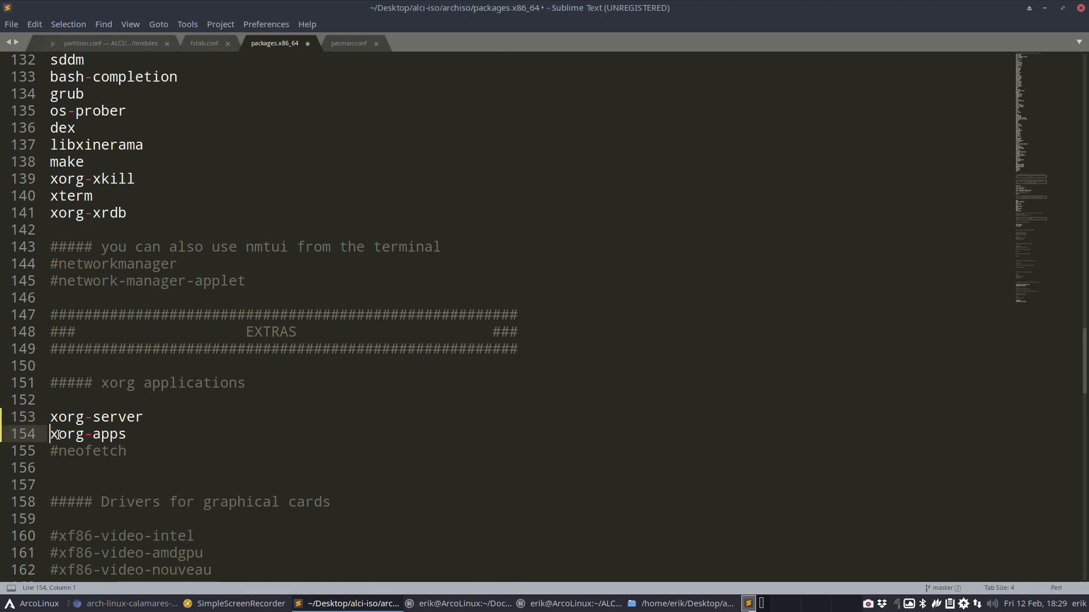
key(Down)
key(Delete)
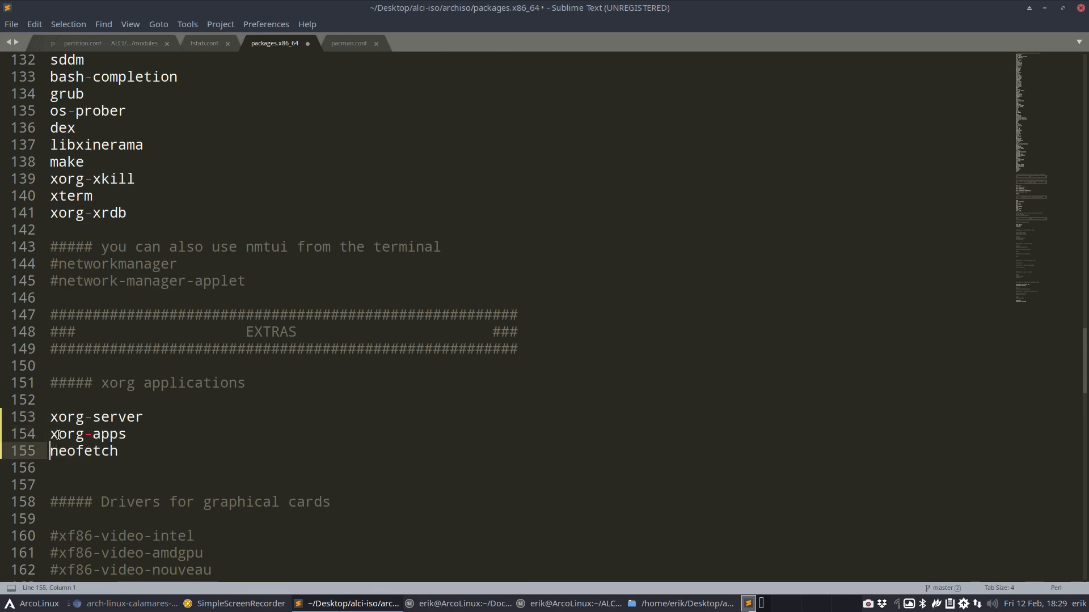
Type mate on empty line 201 in the desktop section
scroll(58, 435, down, 7)
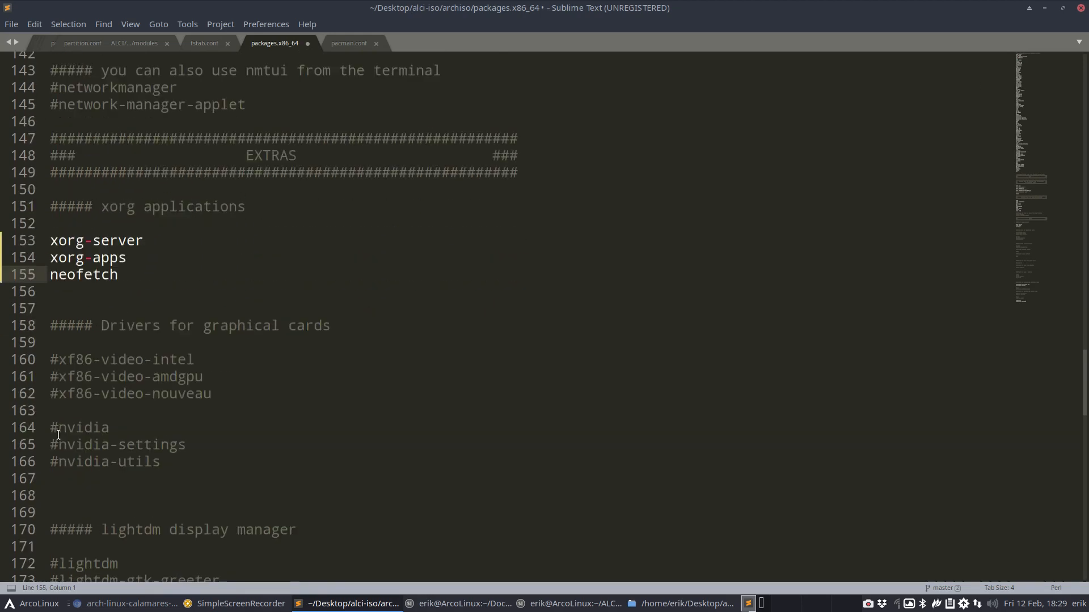
scroll(59, 435, down, 8)
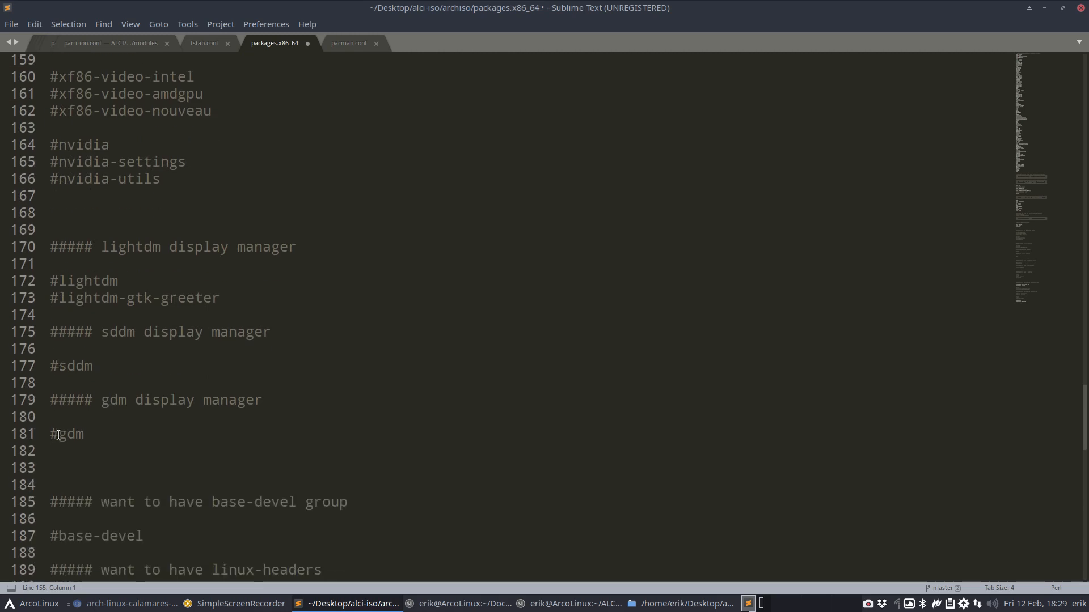
scroll(58, 435, down, 2)
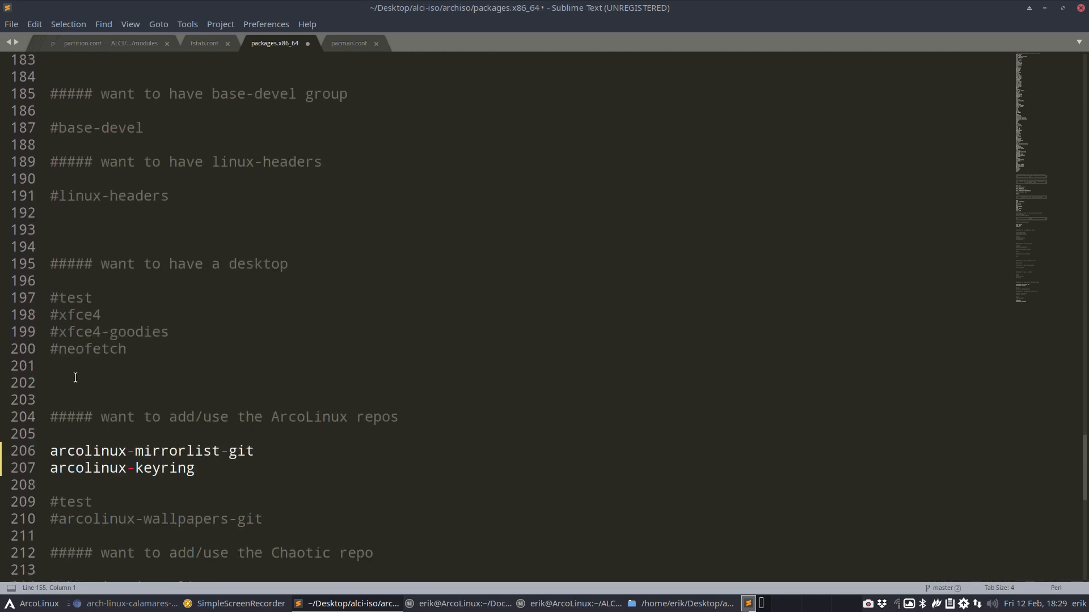
click(72, 366)
text(mate)
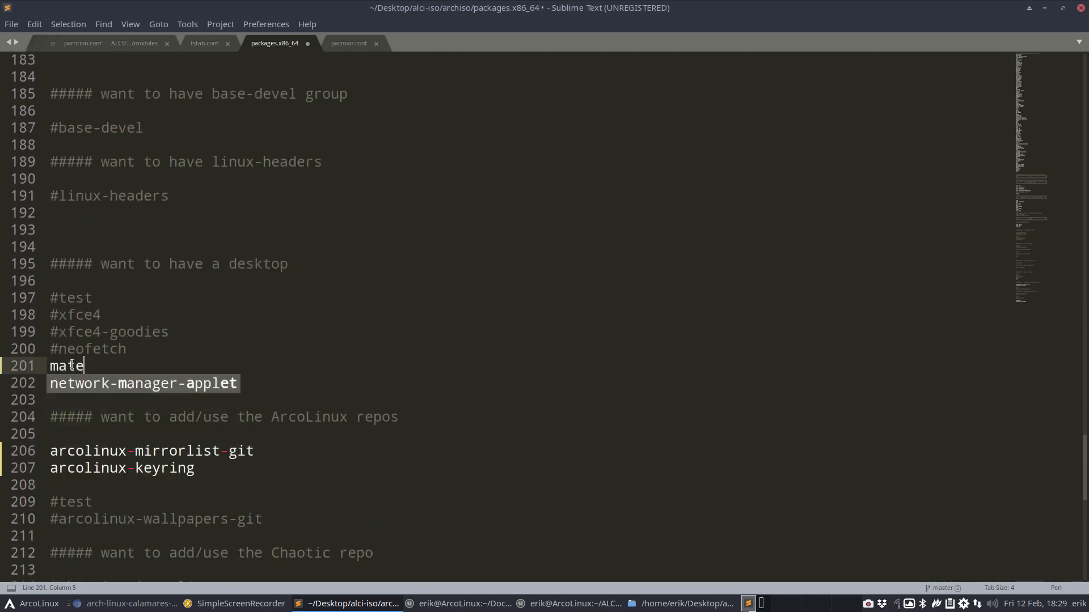
key(F12)
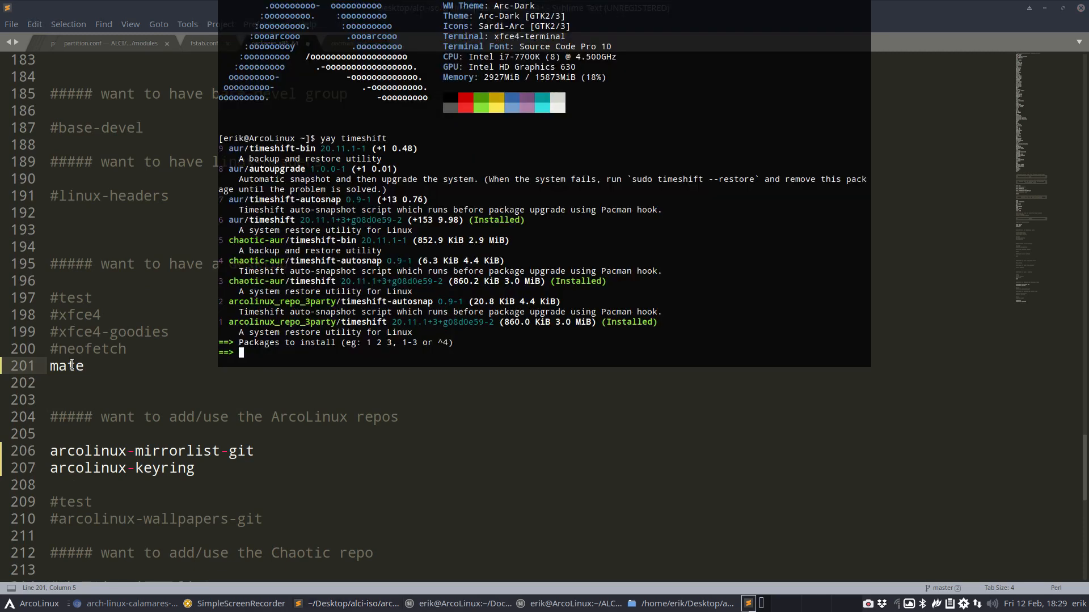
key(ctrl+c)
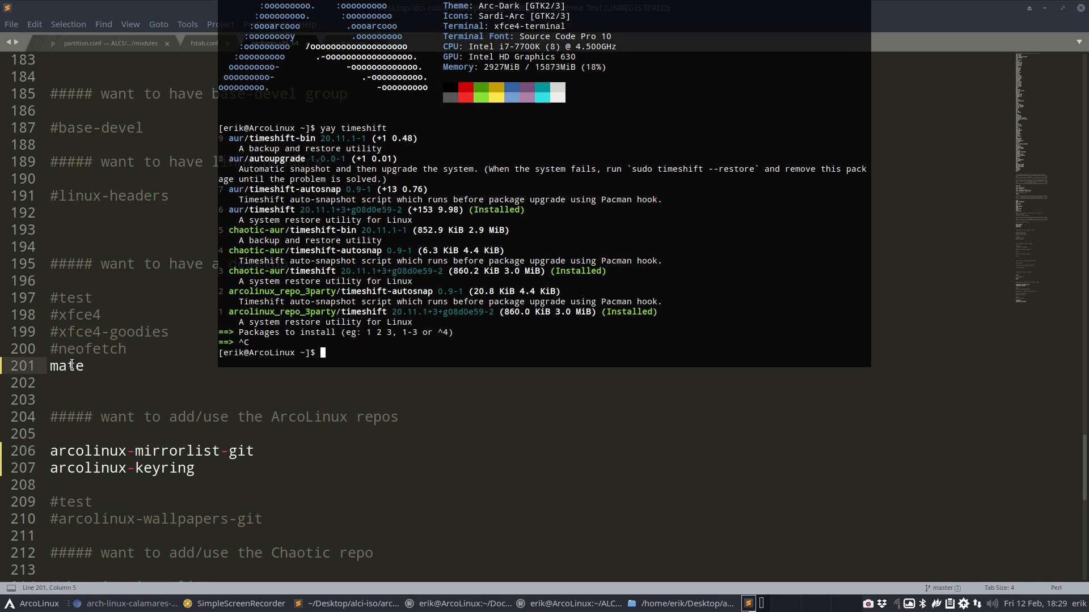
text(sudo pacman -S mate)
key(Tab)
key(Tab)
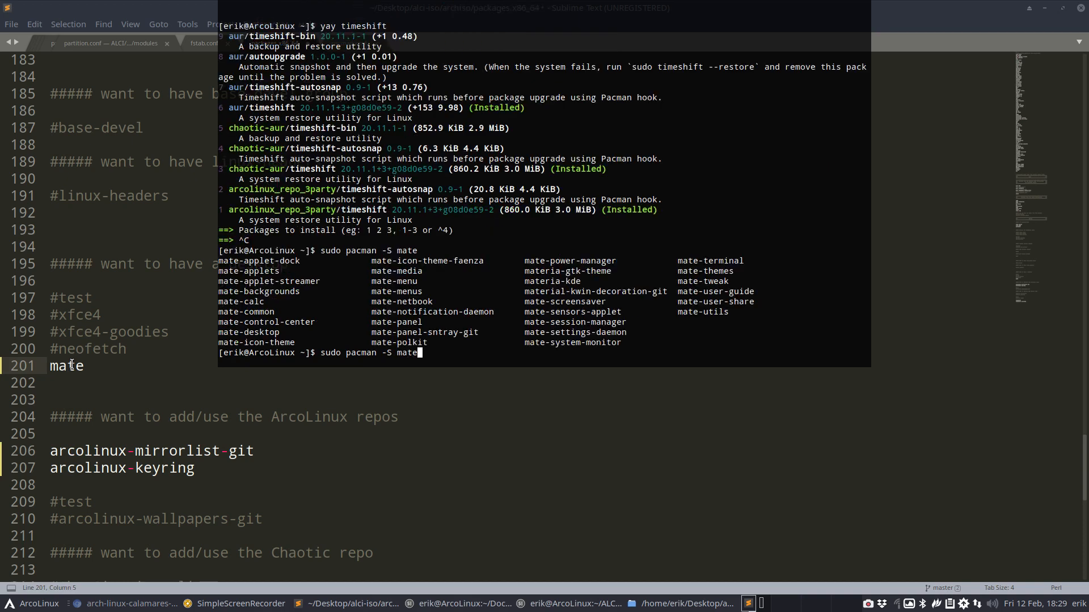
key(F12)
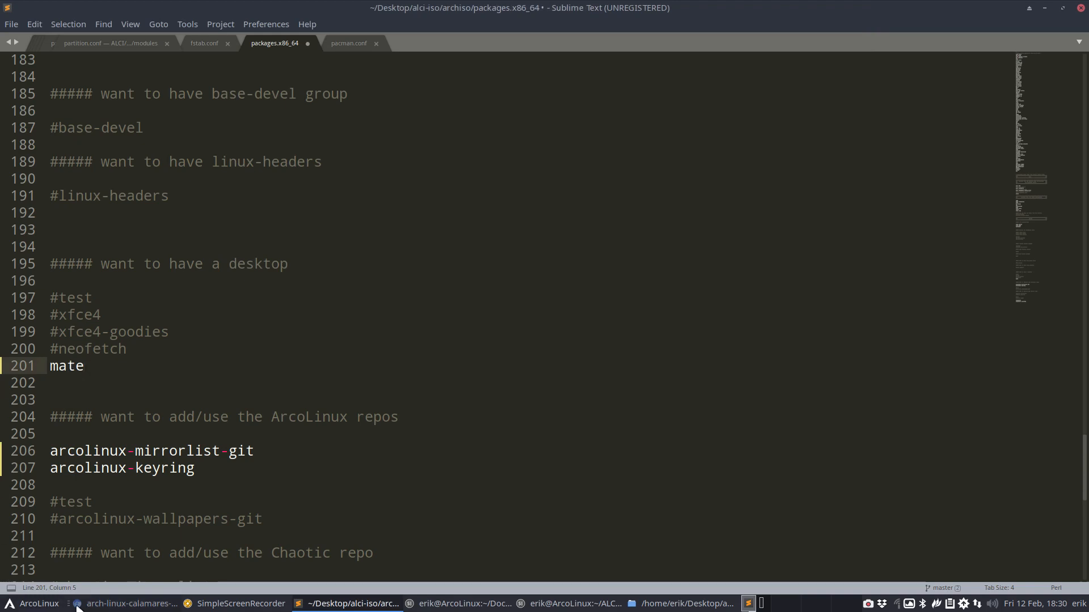
Search 'arch wiki mate', open the MATE ArchWiki article and read its Installation section
click(105, 604)
click(289, 10)
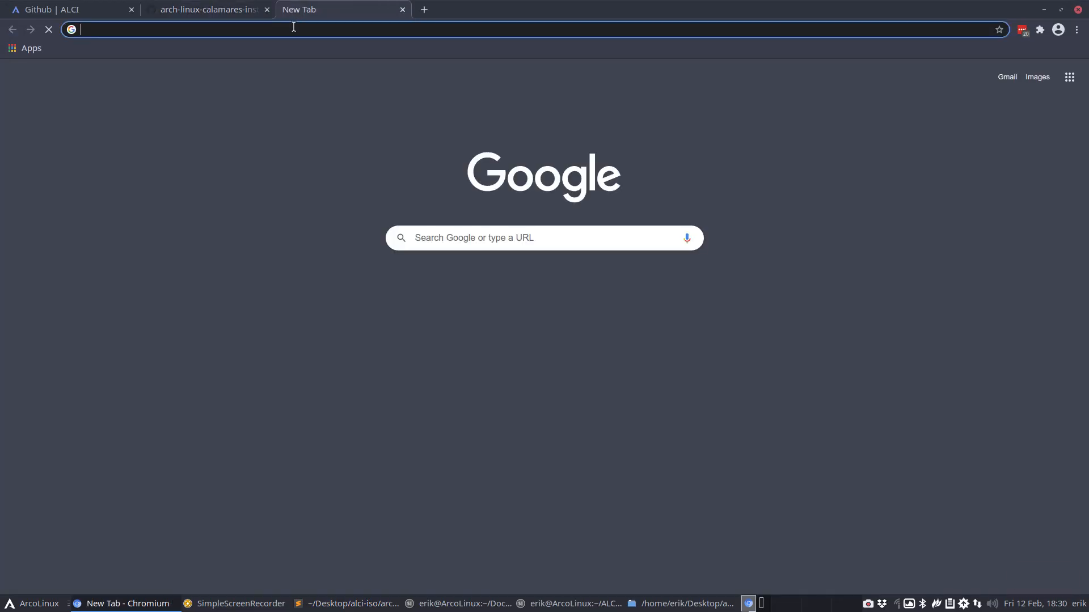
text(arch wiki)
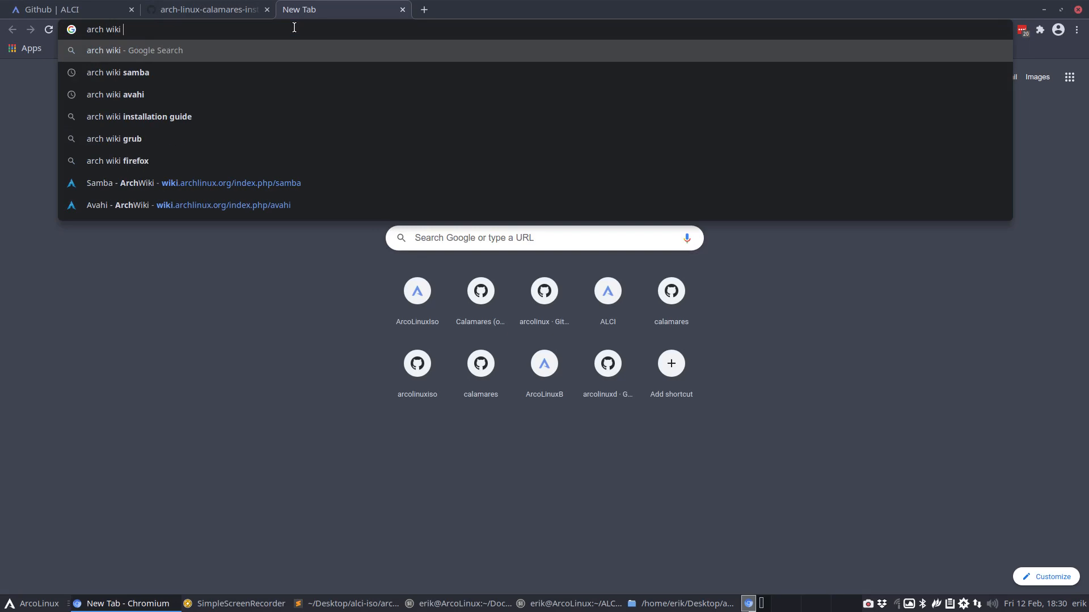
text( mate)
key(Return)
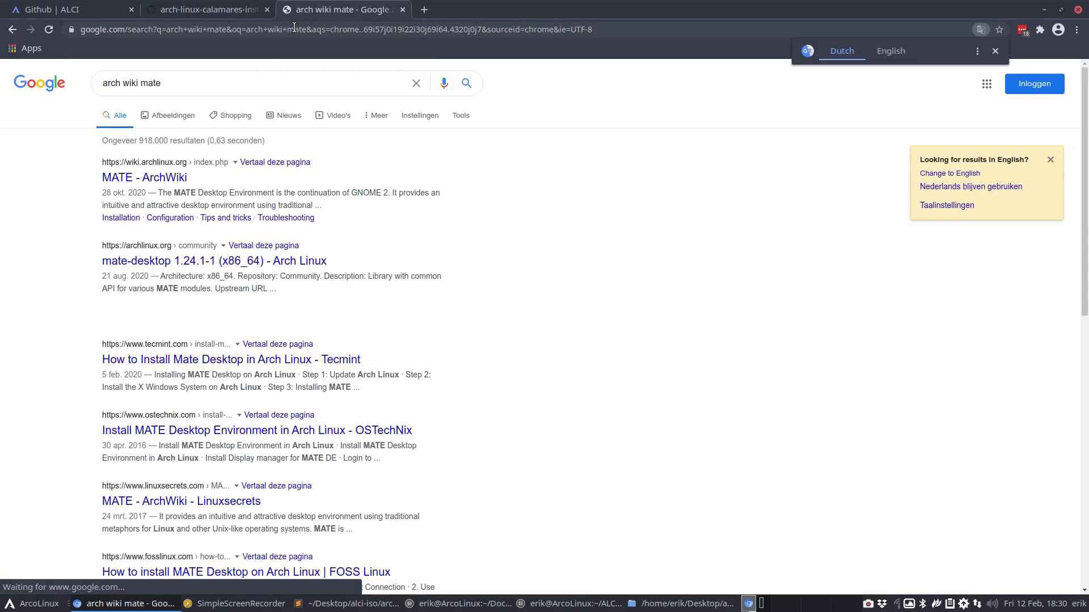
click(170, 177)
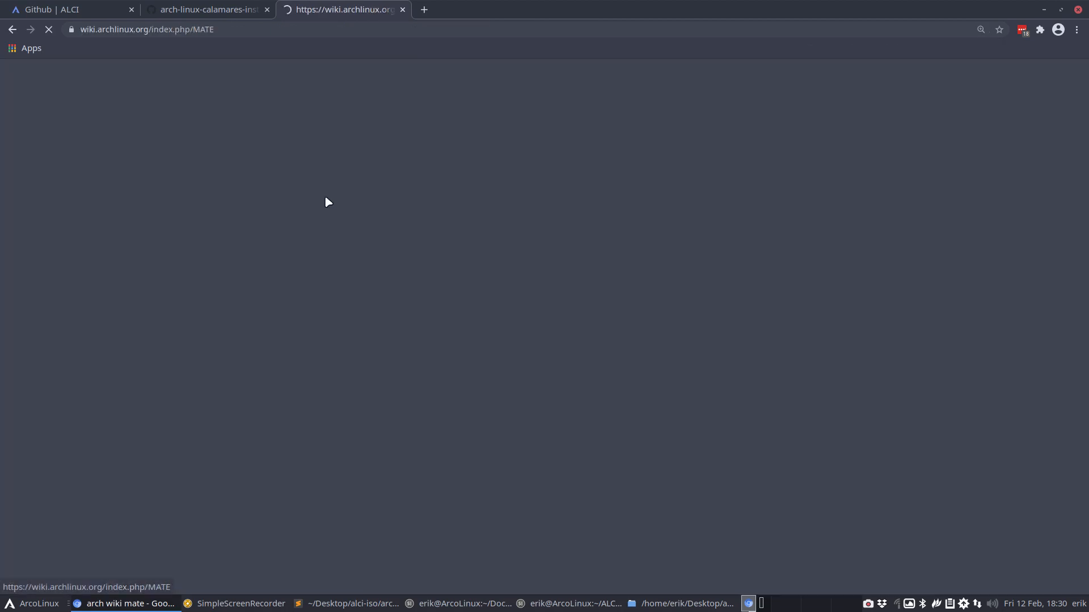
scroll(673, 408, down, 3)
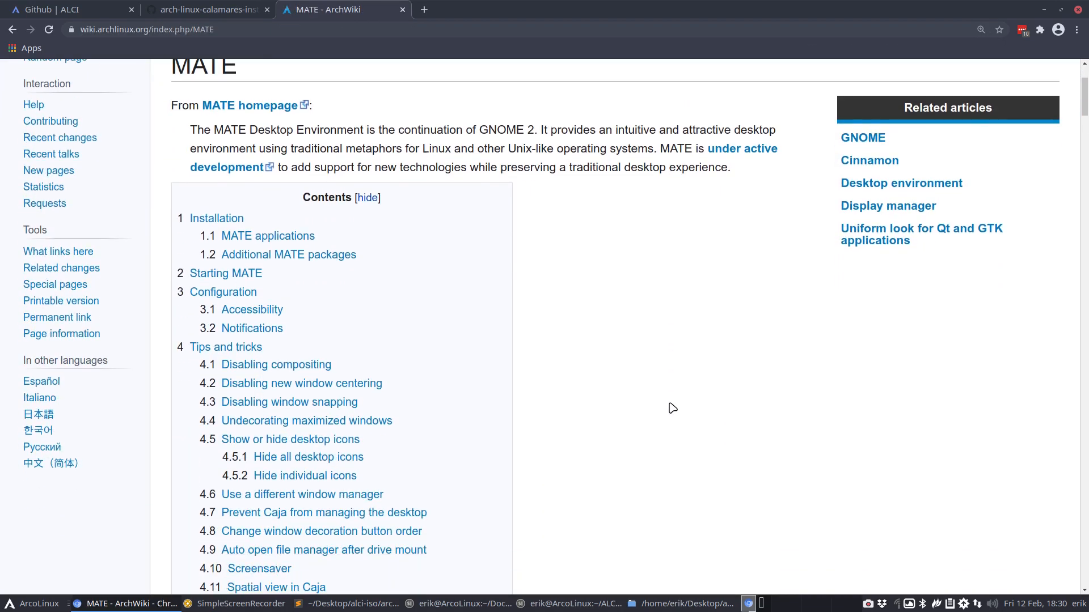
scroll(673, 408, down, 10)
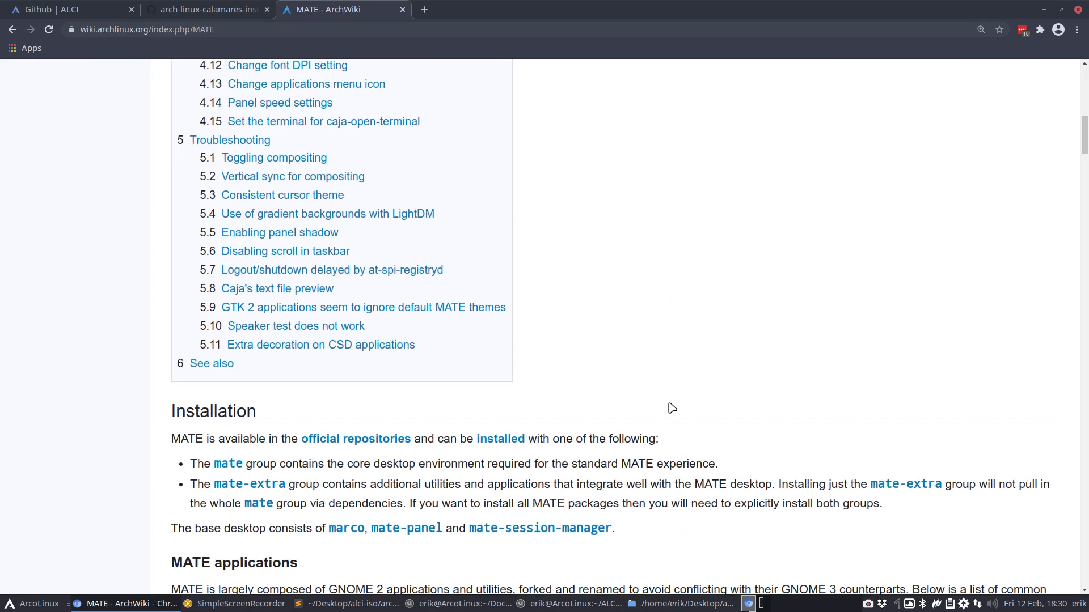
scroll(397, 431, down, 1)
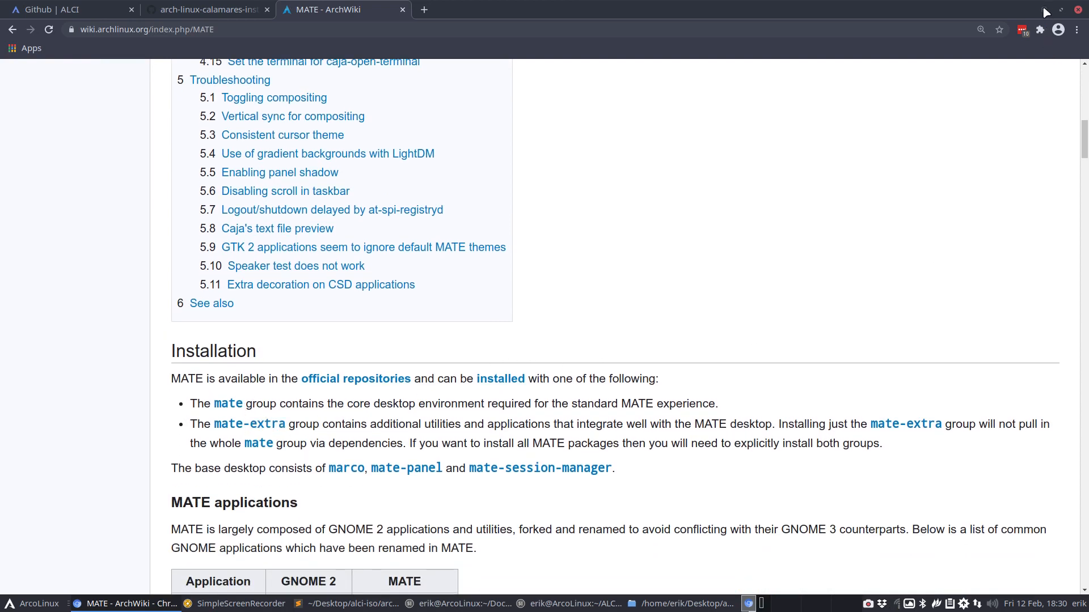
click(1044, 9)
Add a commented-out #mate-extra line 202 below mate and save packages.x86_64
key(Down)
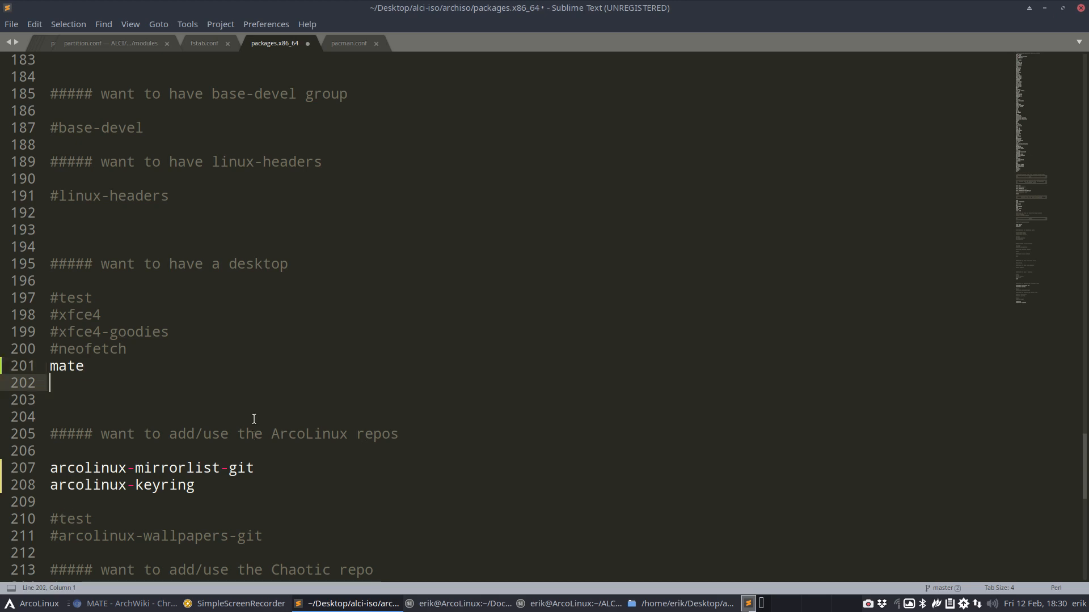
text(mate-extra)
key(Home)
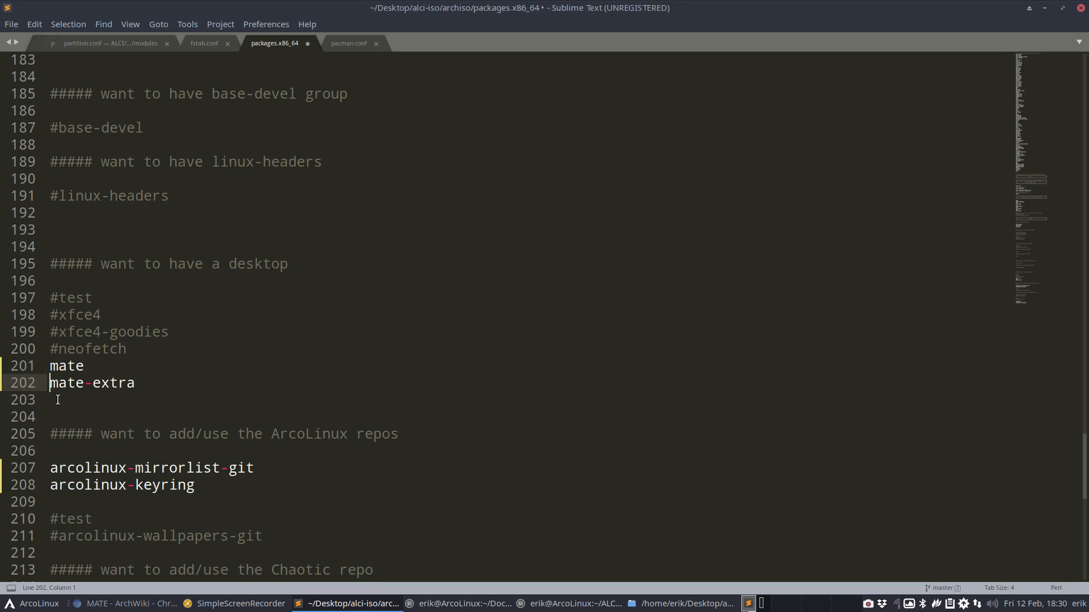
text(#)
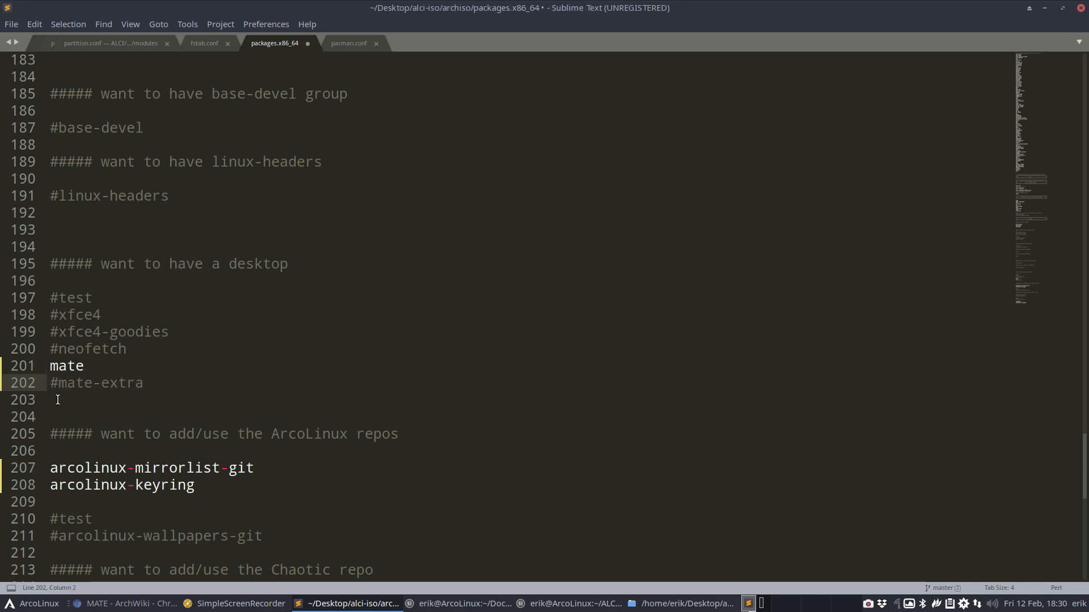
key(BackSpace)
text(#)
key(ctrl+s)
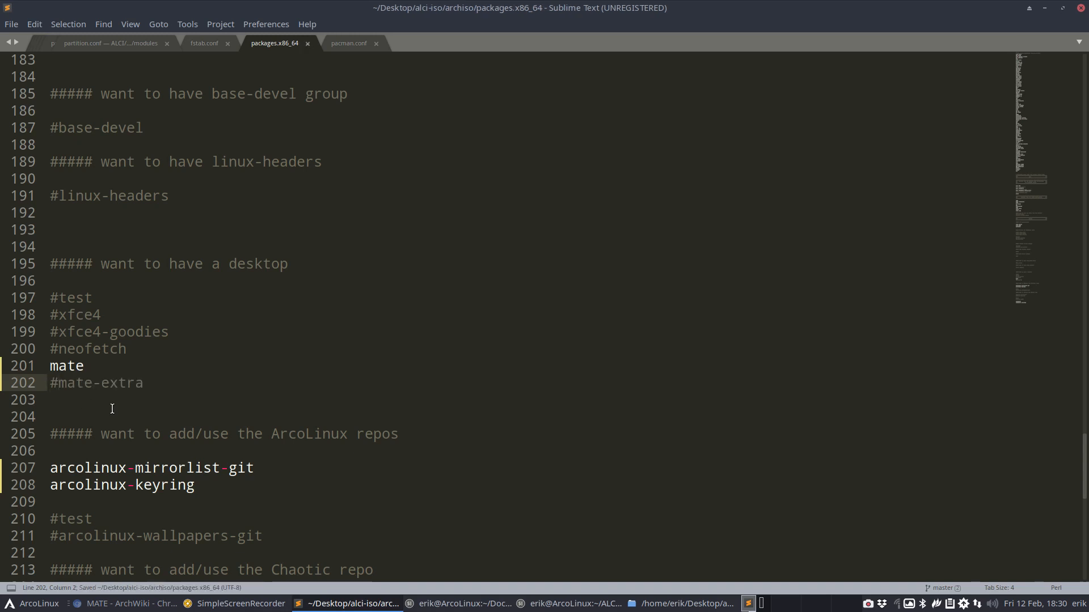
scroll(112, 409, down, 8)
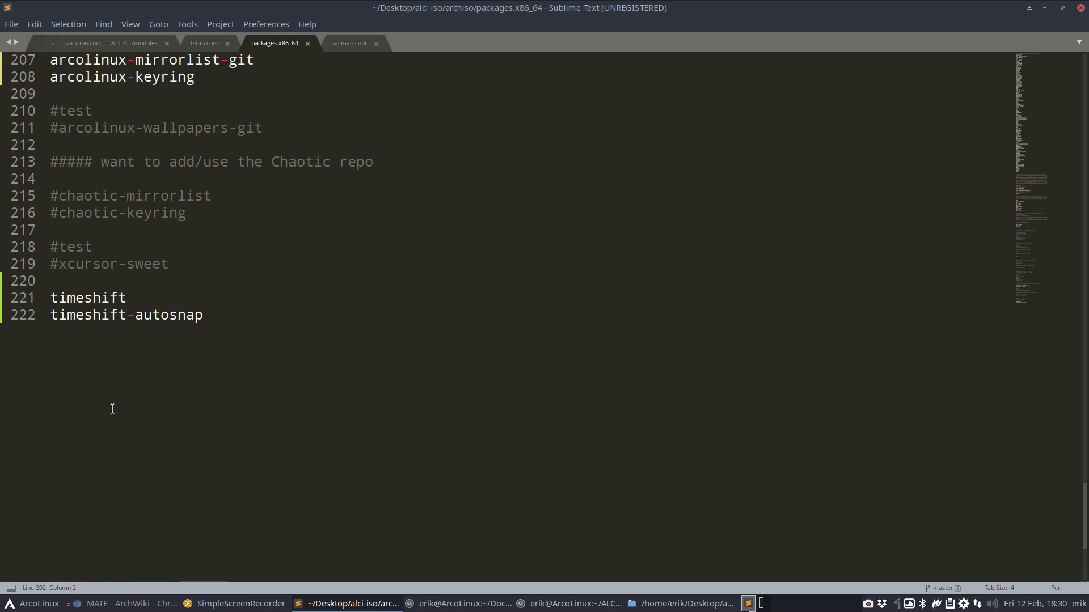
scroll(112, 408, up, 12)
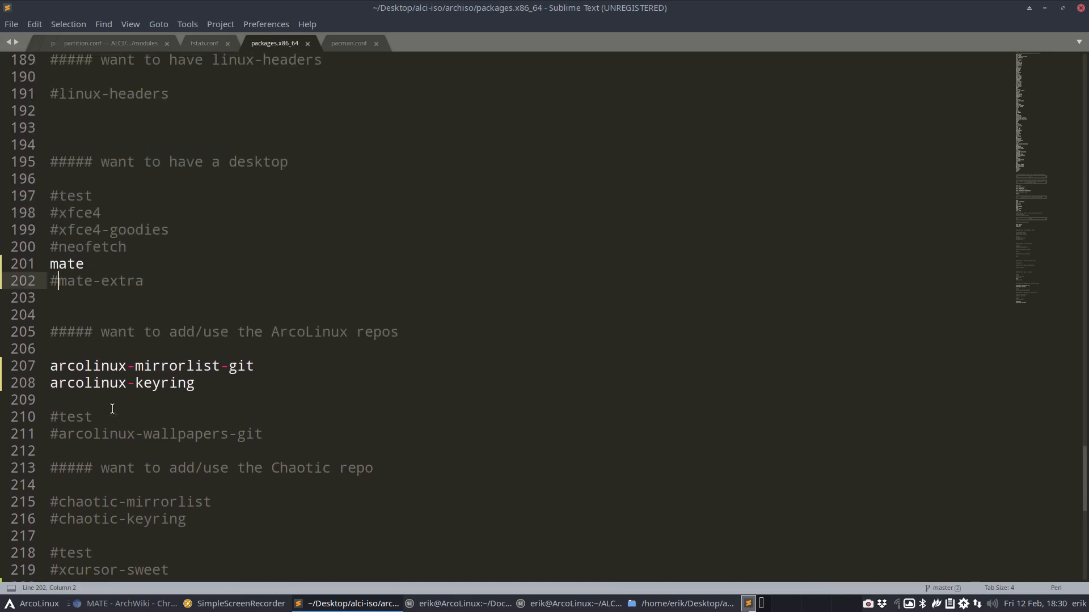
scroll(261, 199, up, 20)
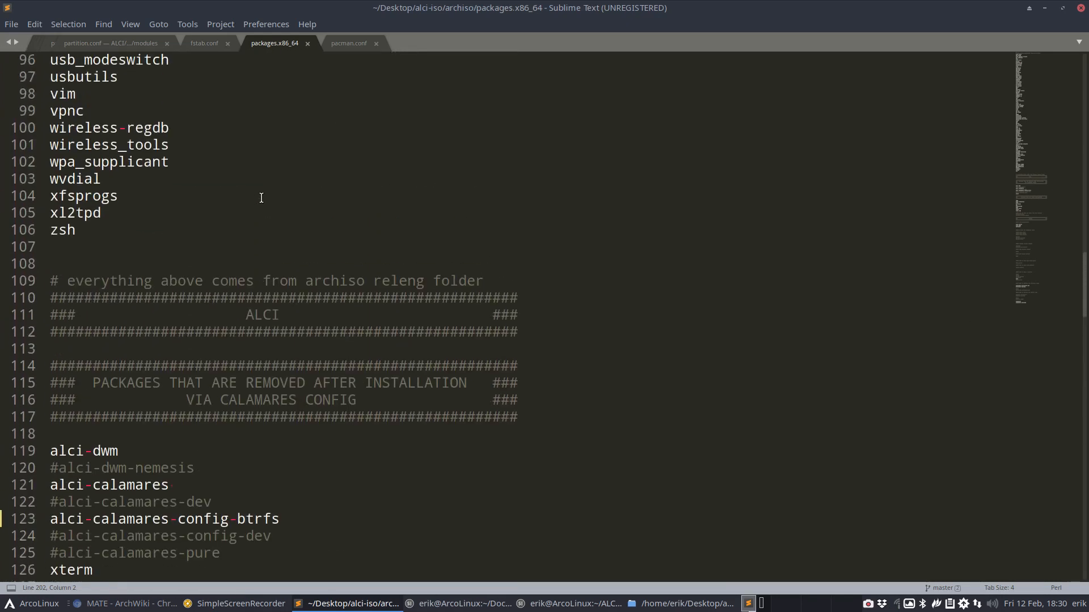
Close Sublime and open a terminal in alci-iso's installation-scripts folder
click(1081, 7)
click(55, 43)
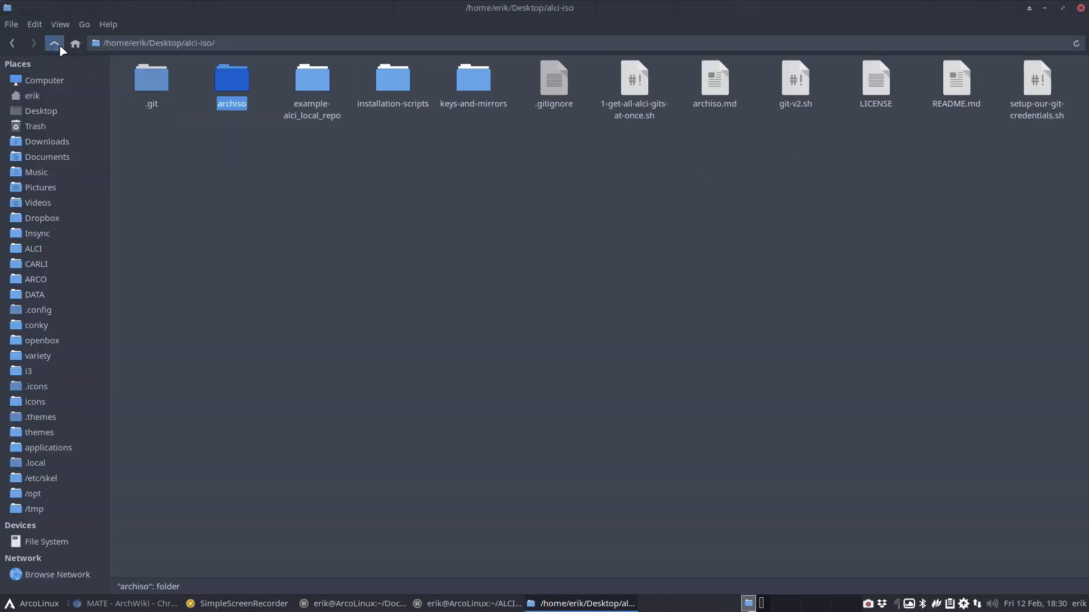
double_click(398, 75)
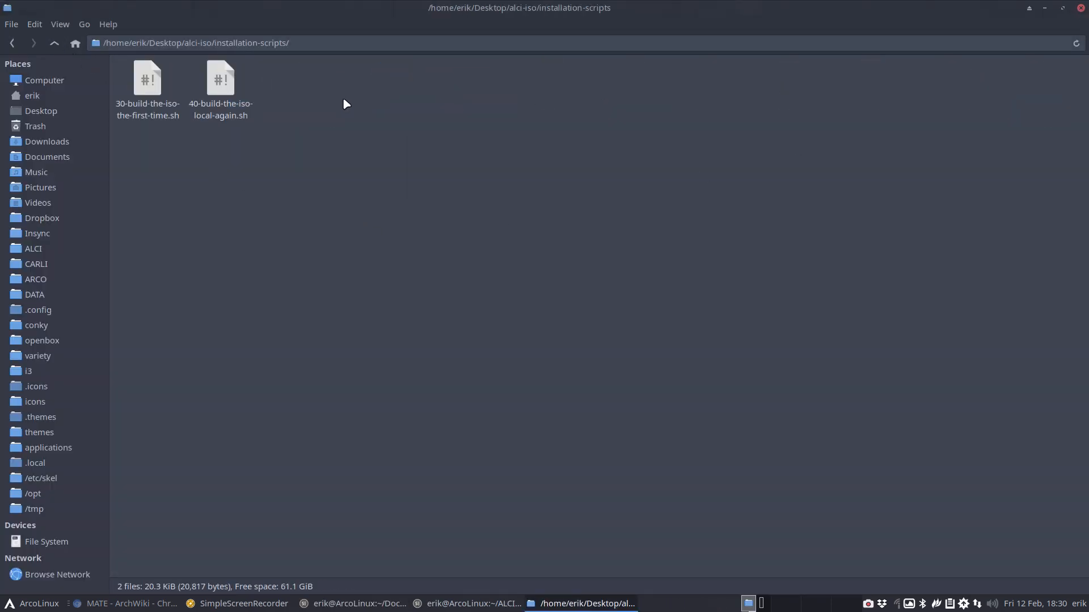
right_click(341, 133)
click(374, 208)
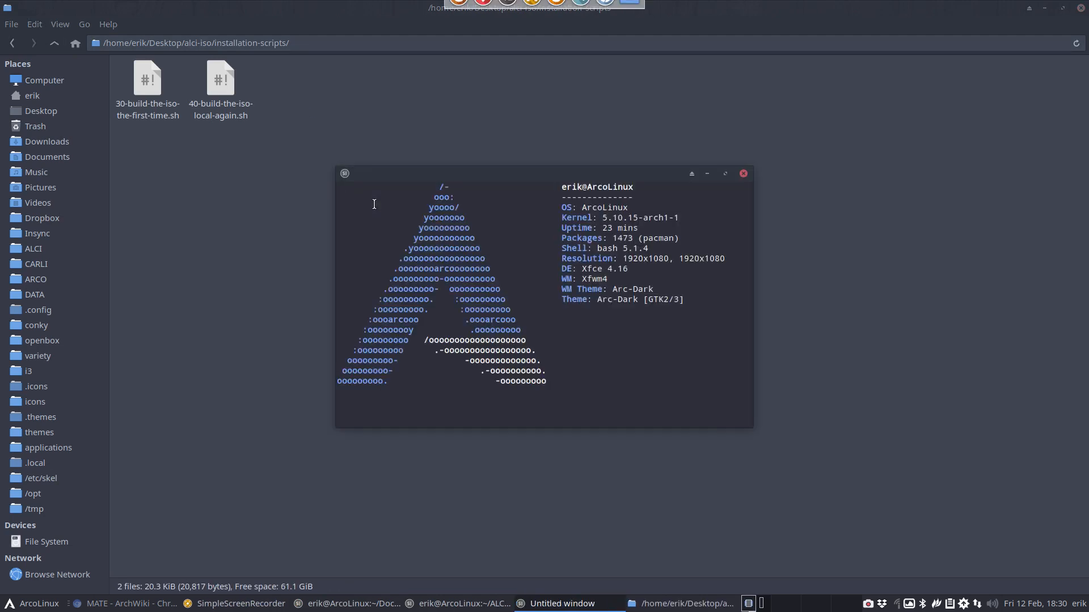
Run ./40-build-the-iso-local-again.sh and enter the admin password to start the ISO build
text(./4)
key(Tab)
key(Return)
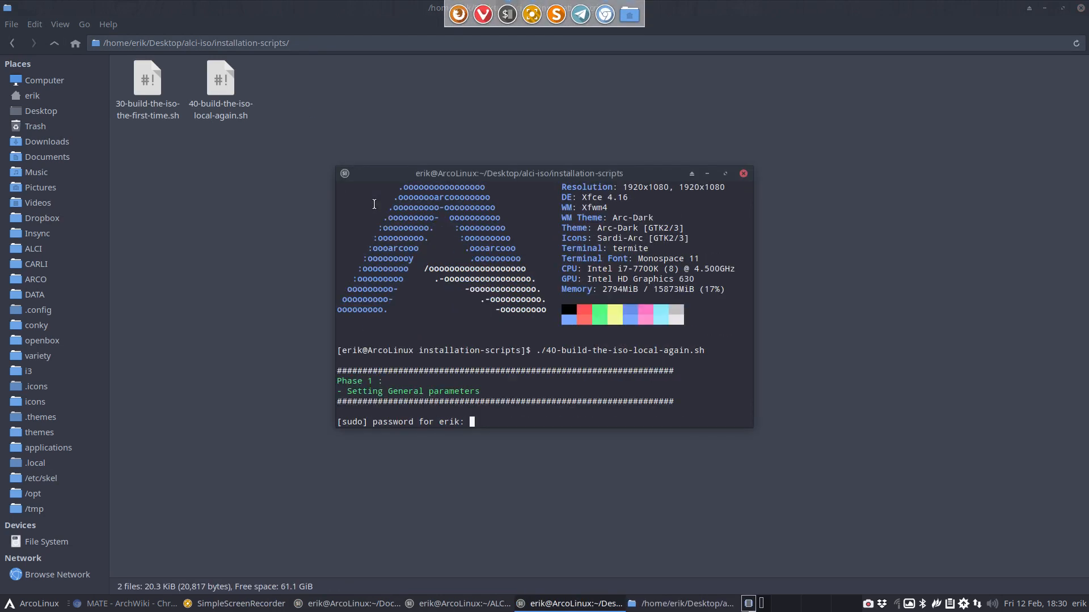
key(Return)
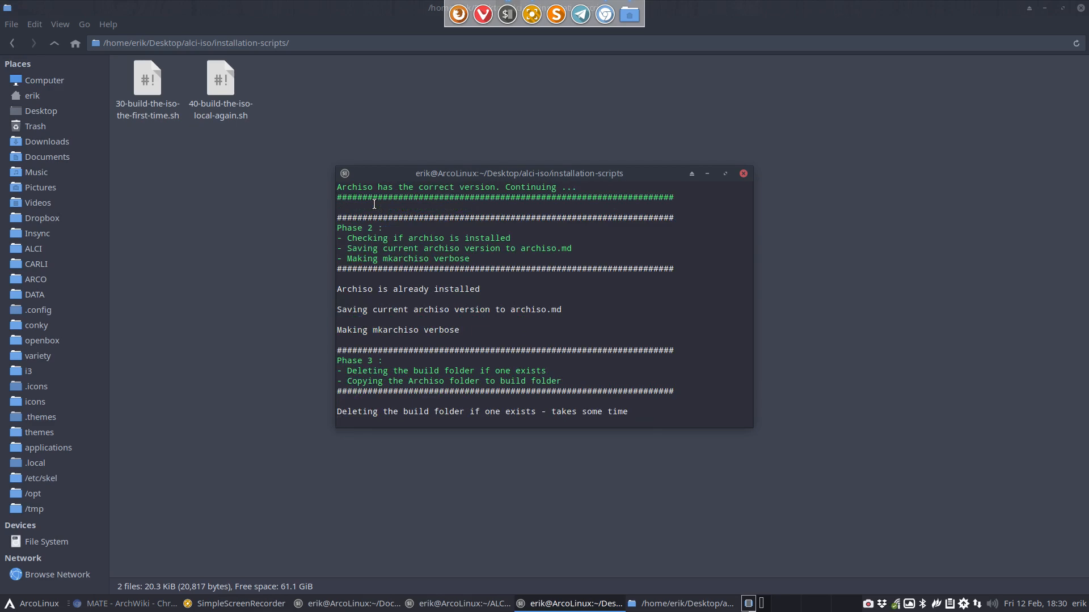
Tile the file manager top-left and the build terminal right, closing the calamares modules terminal
drag(247, 8, 60, 1)
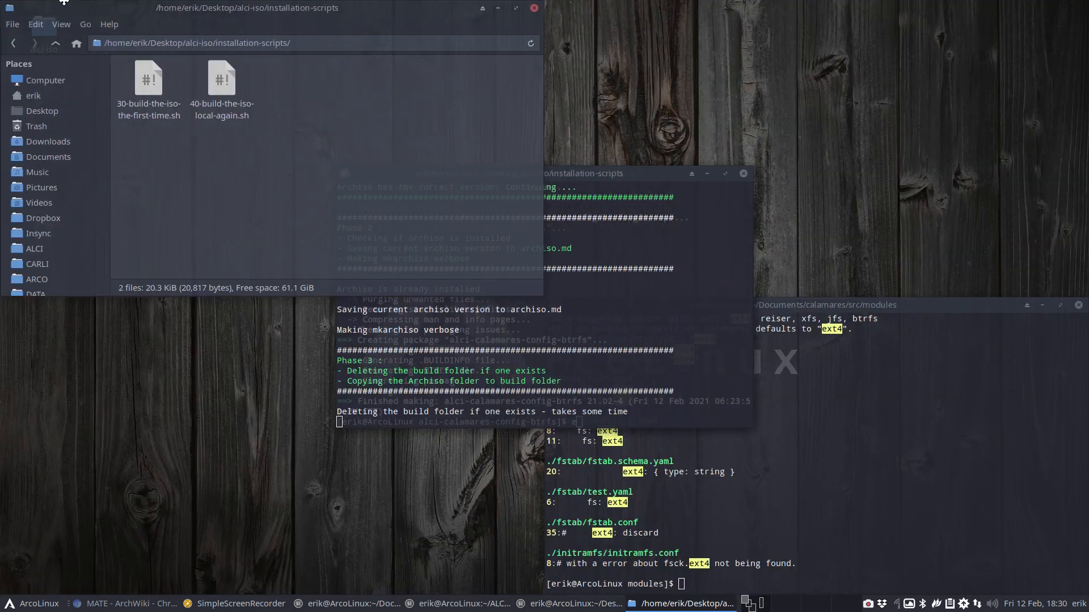
click(1079, 306)
drag(633, 175, 1088, 263)
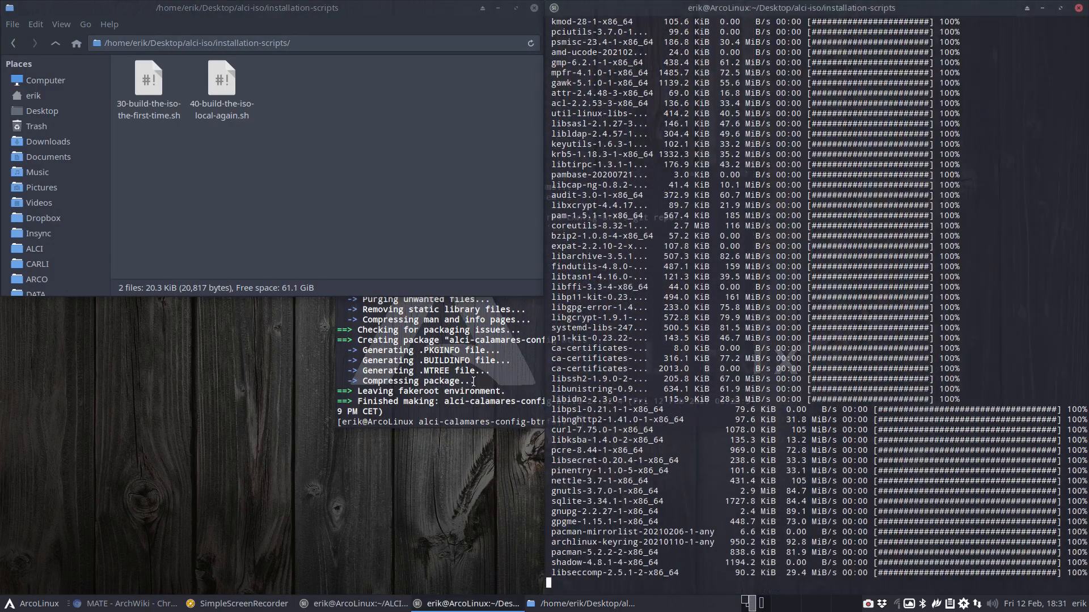
click(532, 349)
Type exit to close the spare alci-calamares-config-btrfs terminal while the build runs
text(exit)
key(Return)
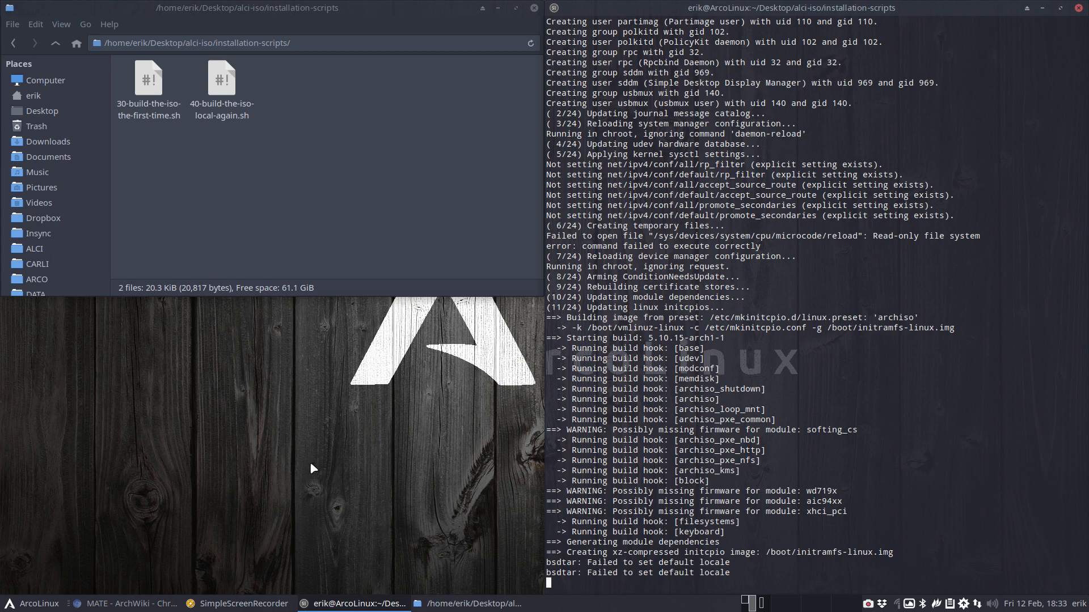
Go to the home folder and open the alci-build folder
click(55, 98)
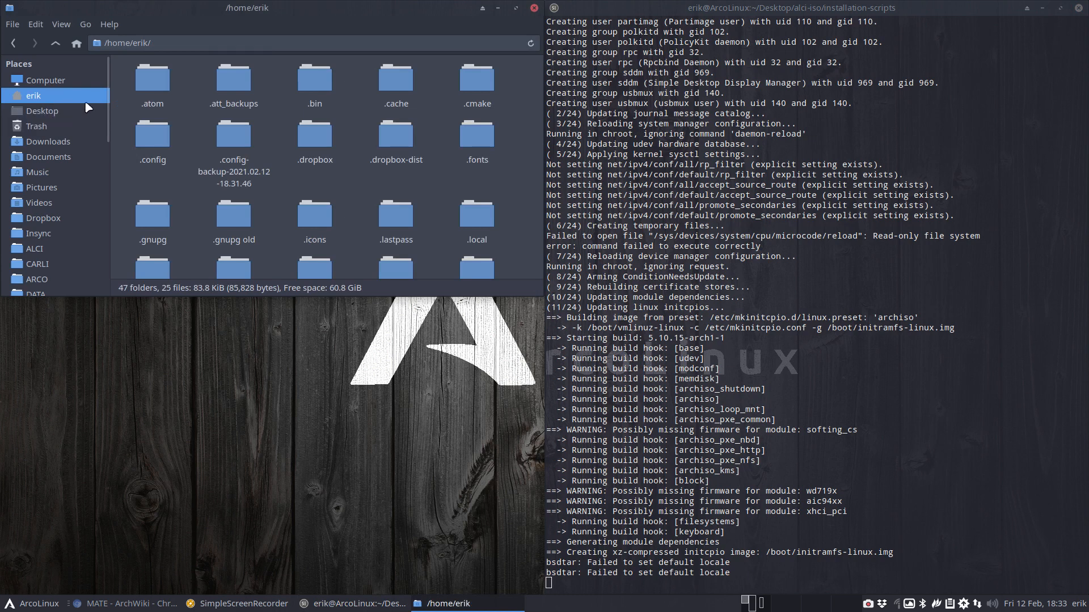
scroll(273, 207, down, 3)
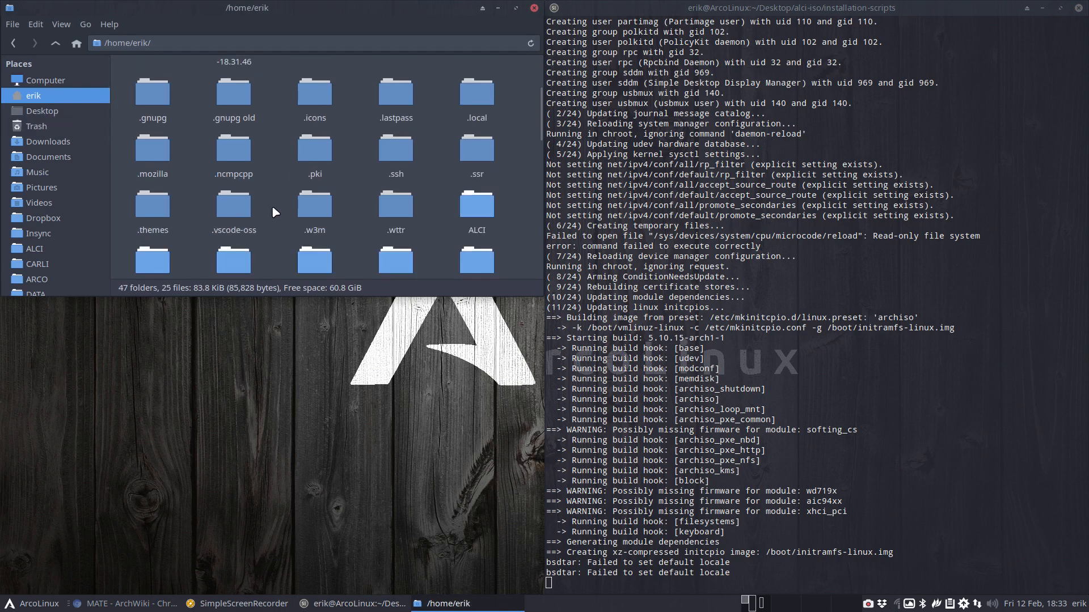
scroll(272, 208, down, 5)
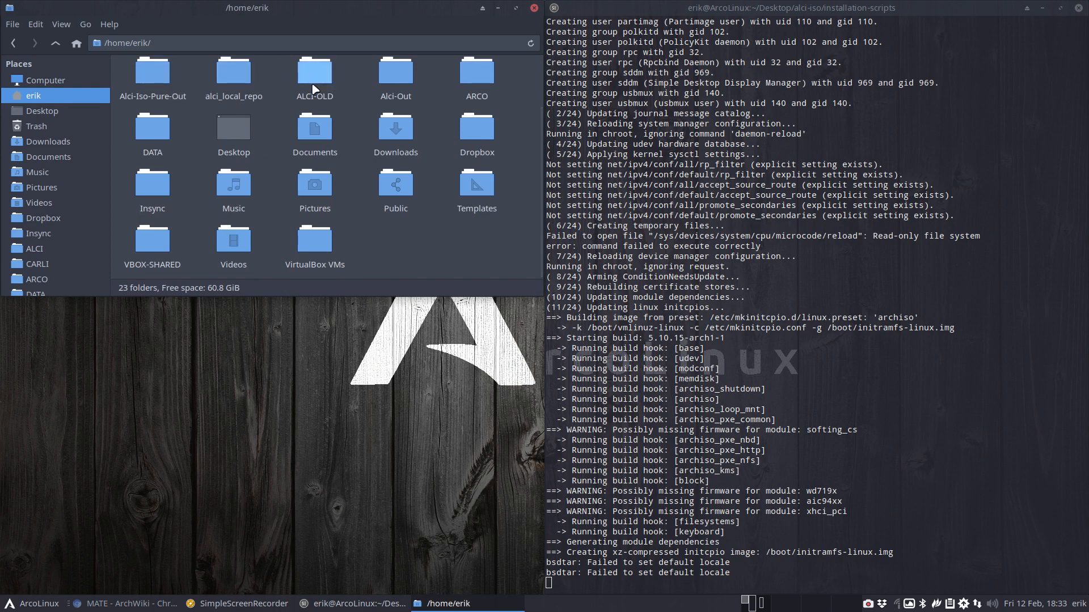
scroll(315, 88, up, 2)
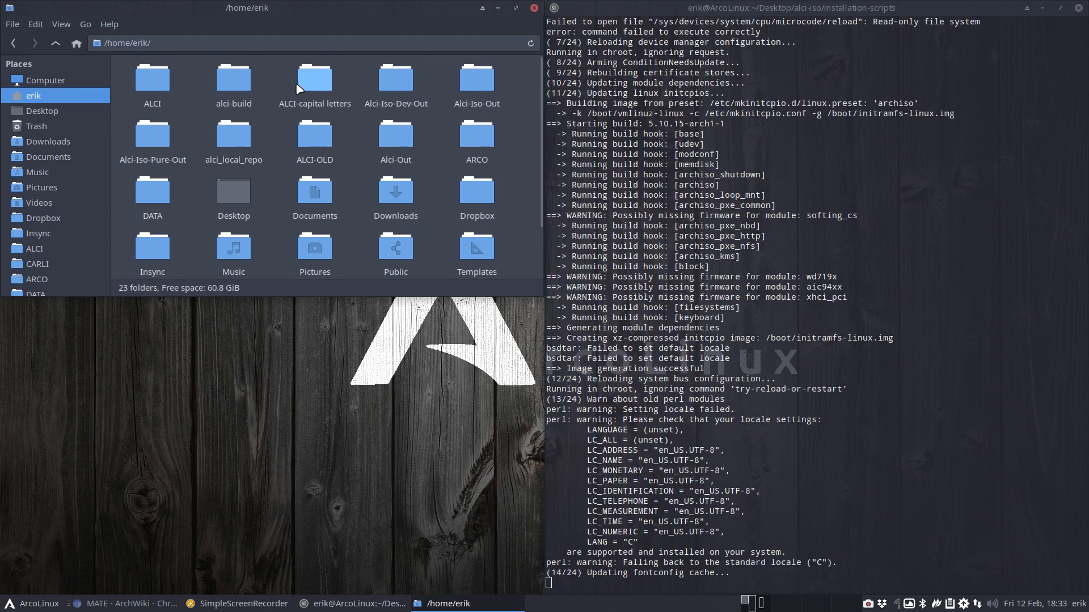
click(238, 82)
double_click(240, 84)
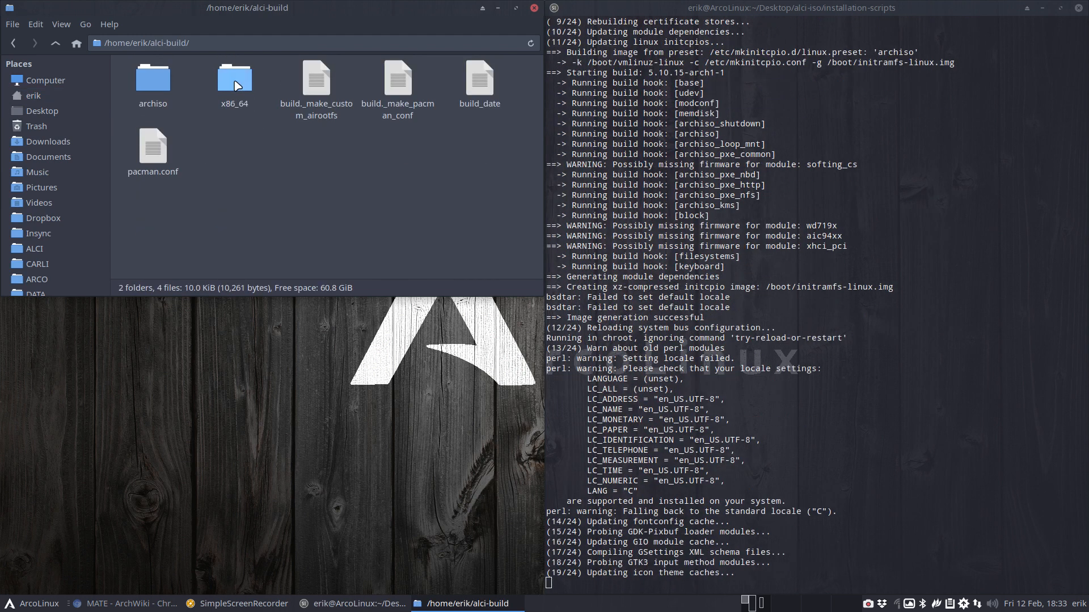
Browse into x86_64/airootfs/boot, then go back up twice to the x86_64 build folder
double_click(238, 84)
double_click(140, 88)
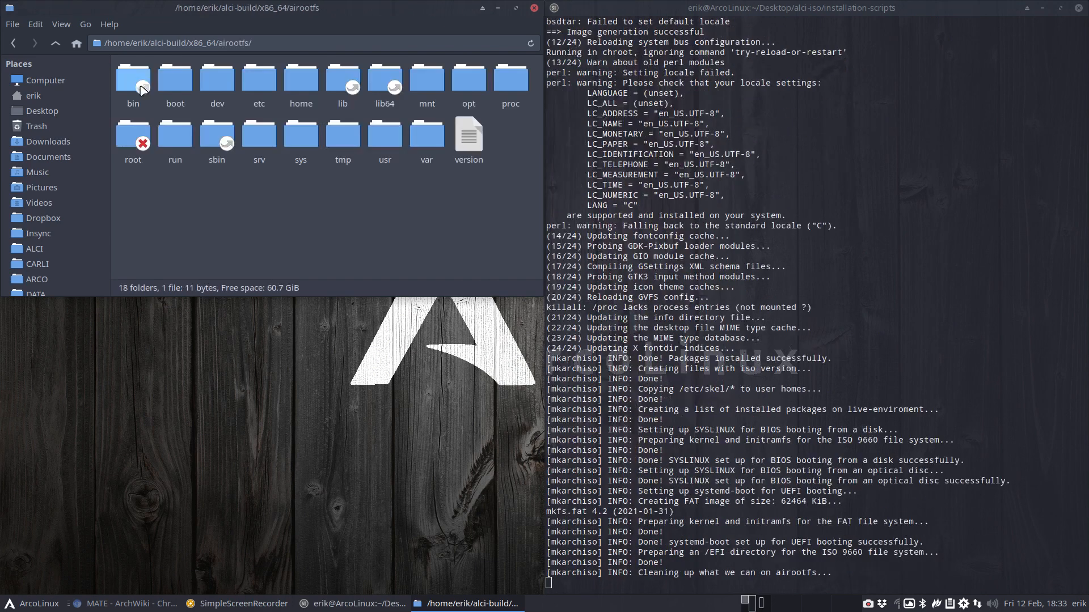
double_click(171, 78)
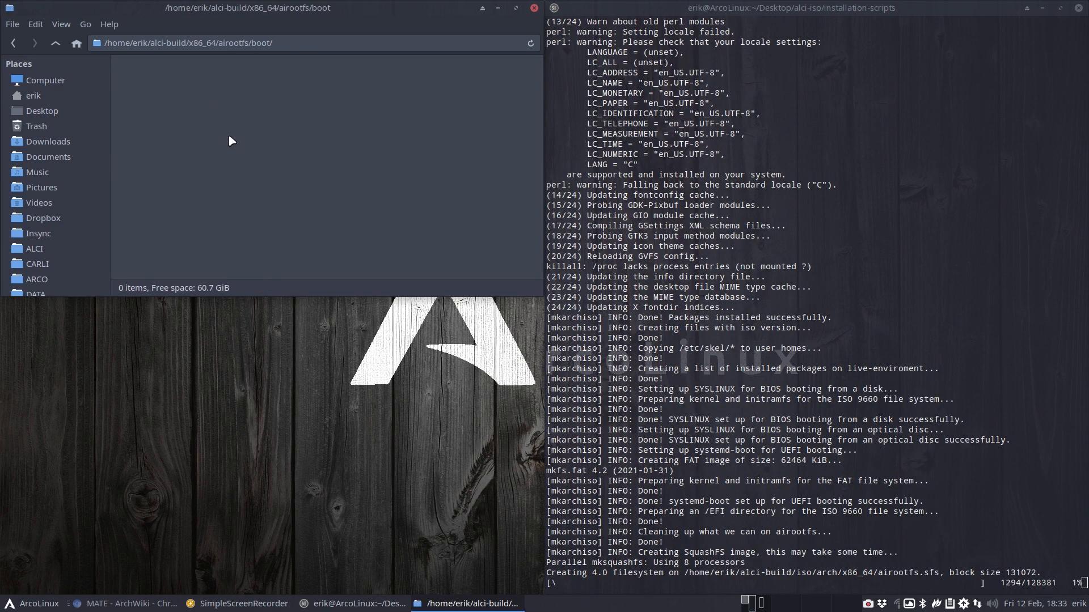
click(56, 44)
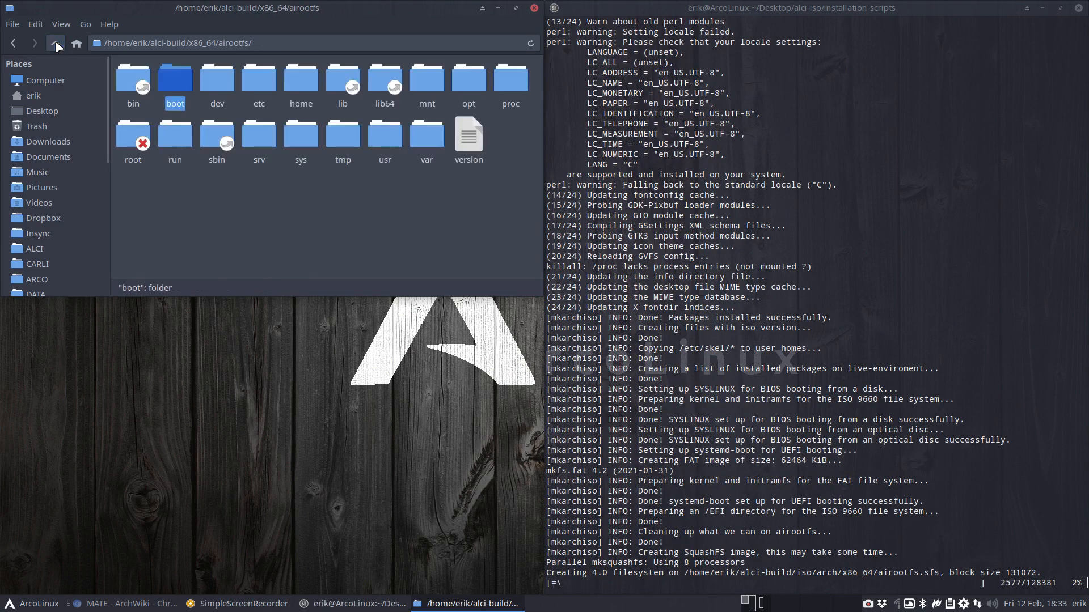
click(57, 44)
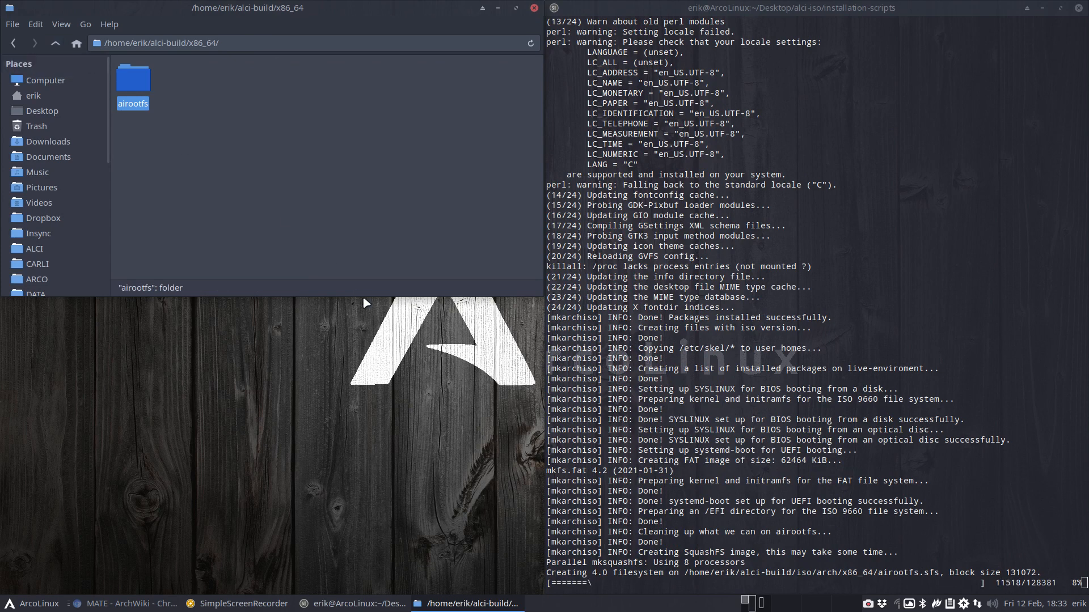
Close the build-folder Thunar window and open a new file manager on the home folder
click(533, 8)
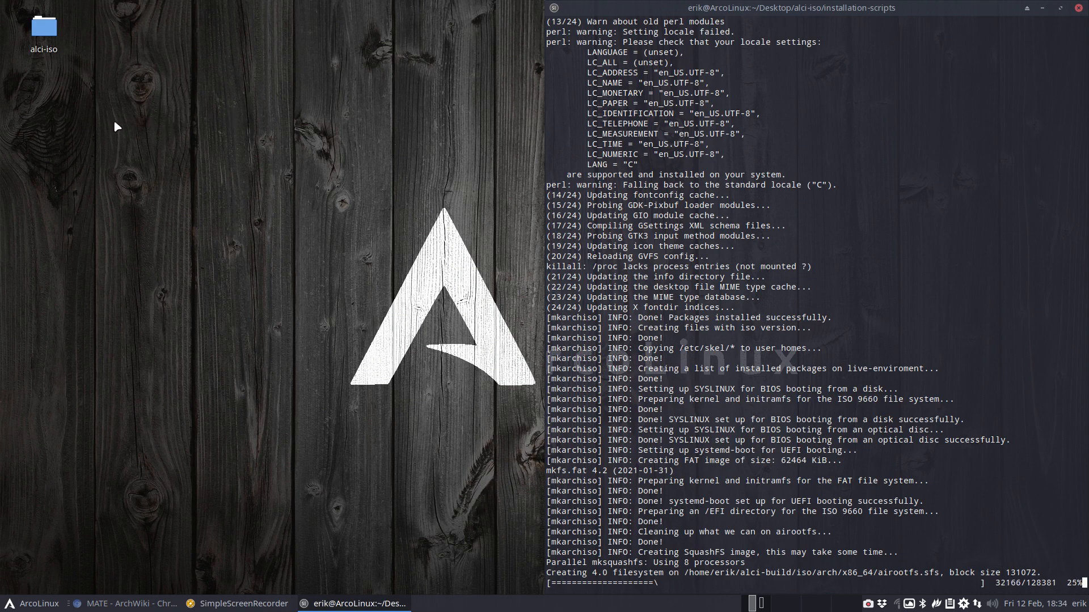
key(super+shift+Return)
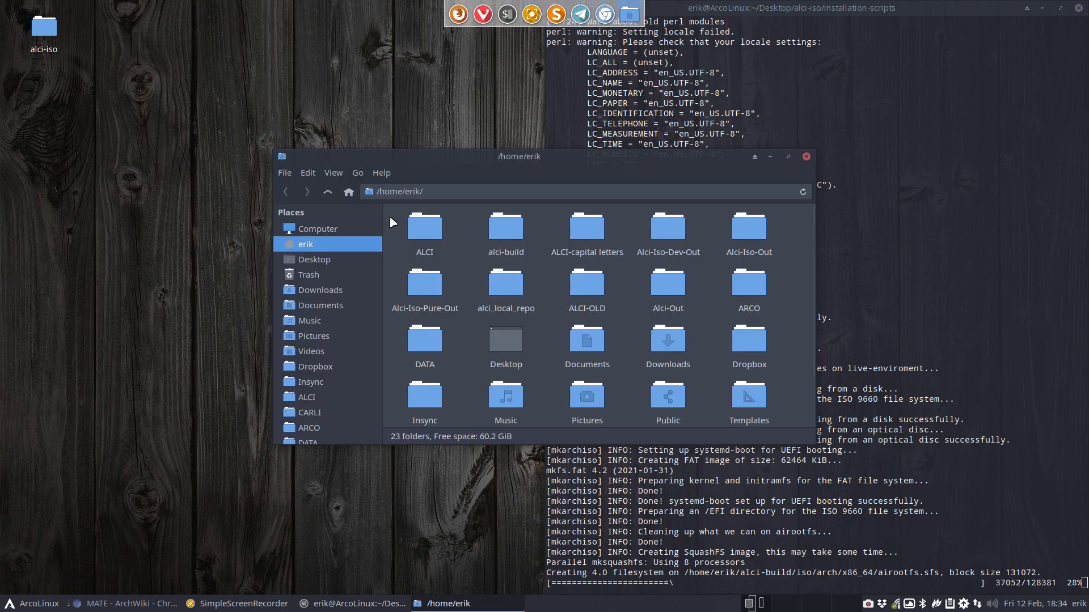
Maximize Thunar and move the ALCI-capital letters folder into Documents
double_click(590, 152)
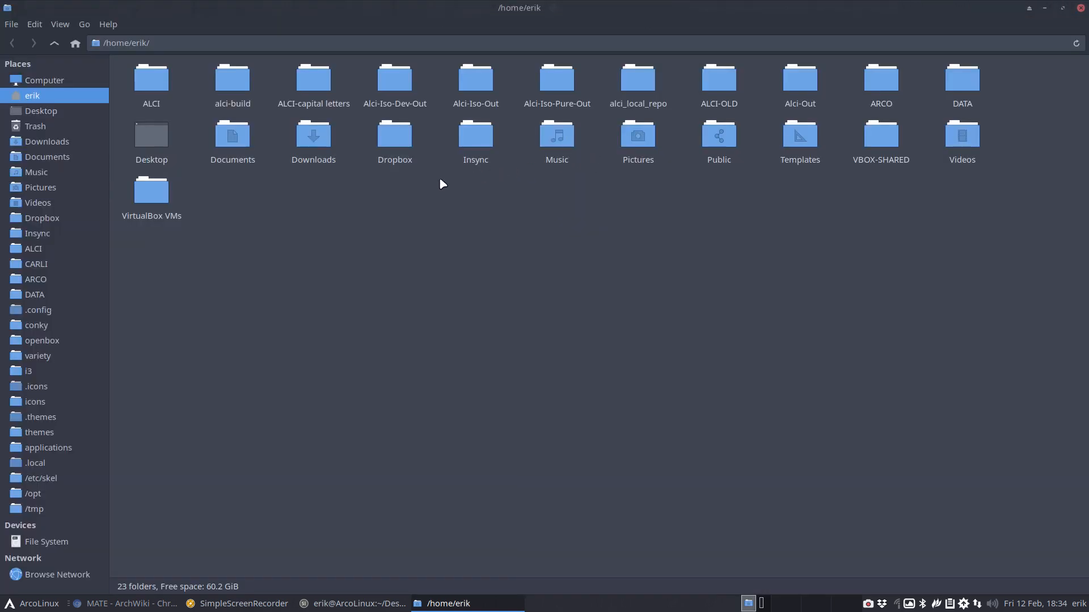
click(314, 87)
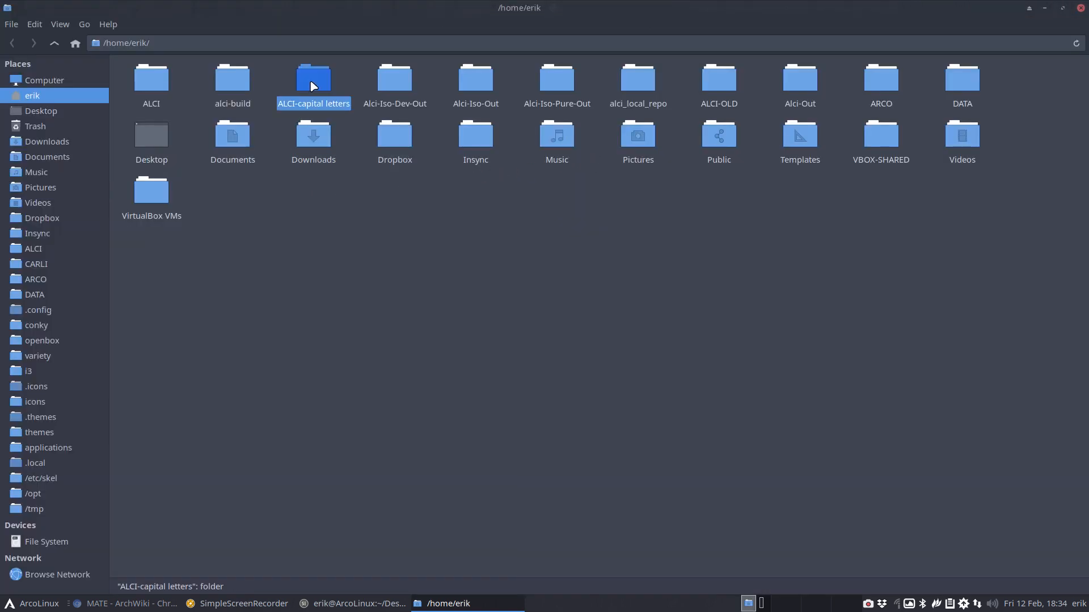
double_click(313, 86)
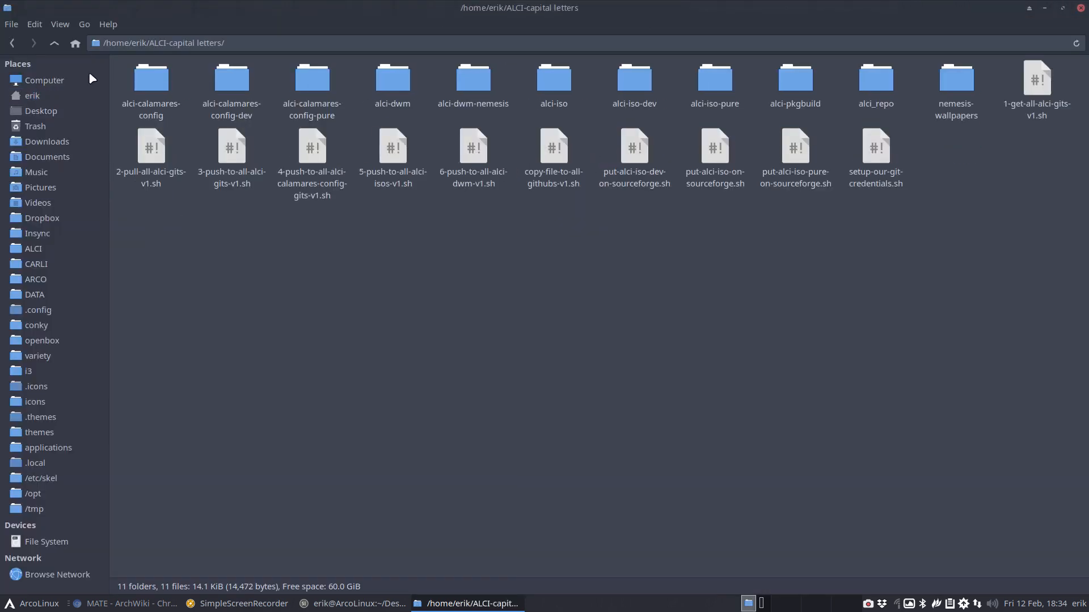
click(54, 48)
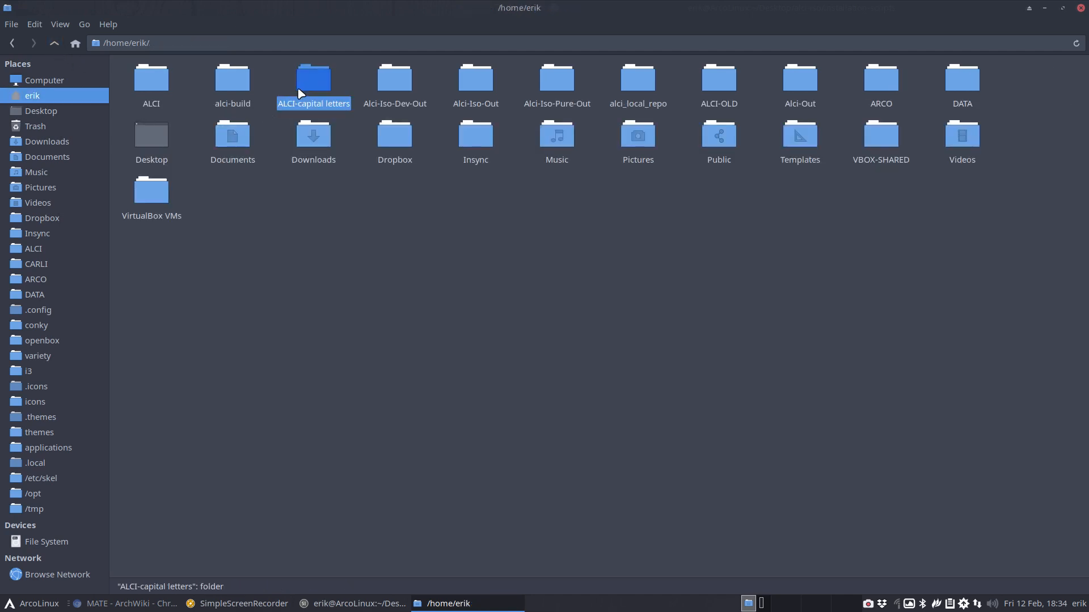
drag(313, 88, 85, 156)
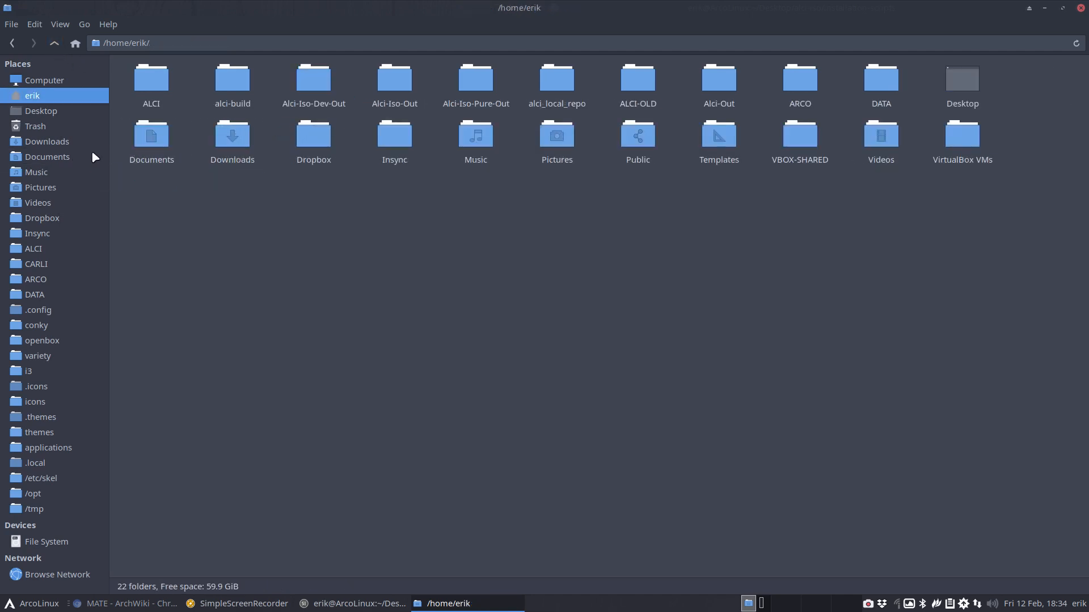
Look through the ALCI, alci-build and Alci-Iso-Dev-Out folders in the home folder
click(153, 84)
double_click(154, 84)
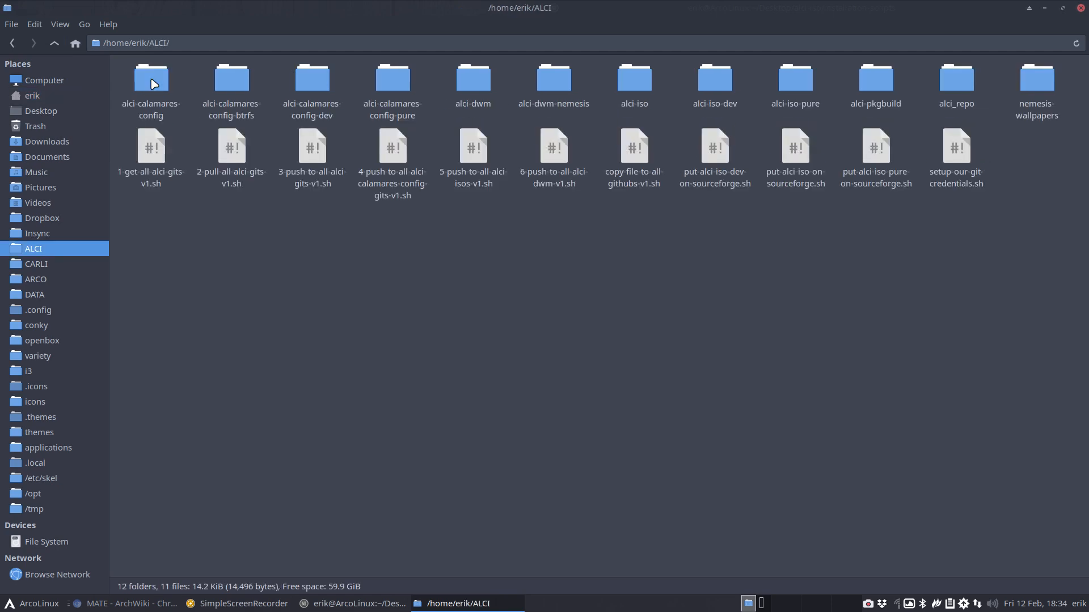
click(54, 46)
click(222, 81)
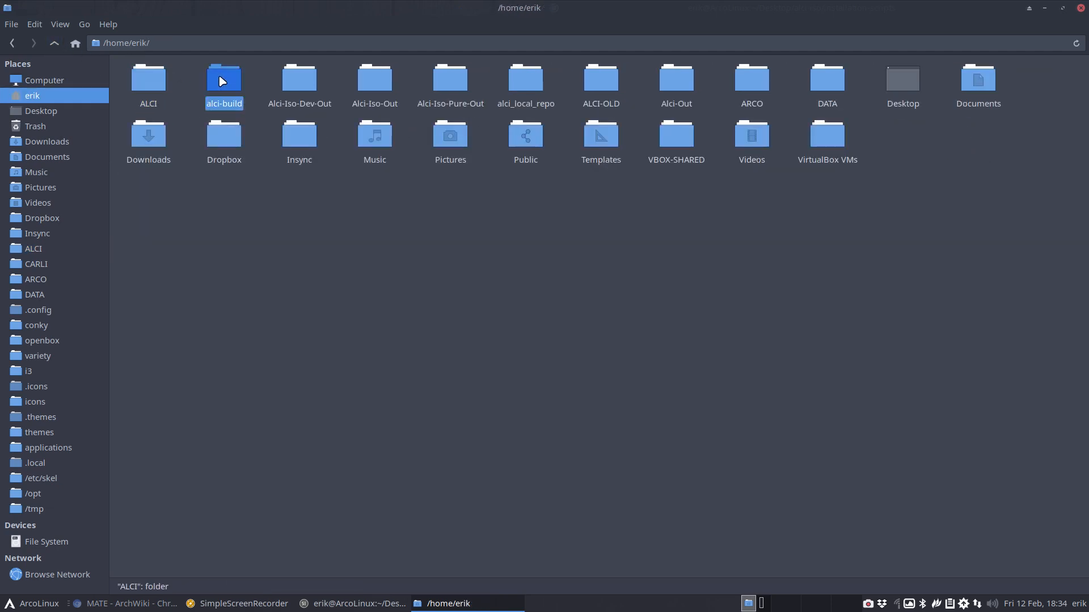
click(311, 82)
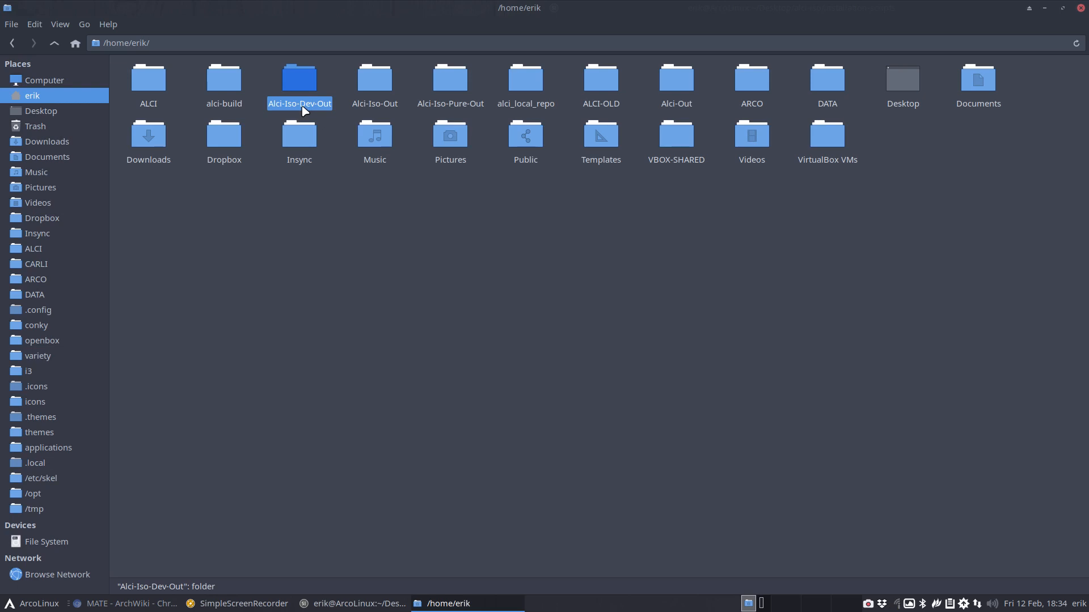
click(162, 89)
double_click(162, 92)
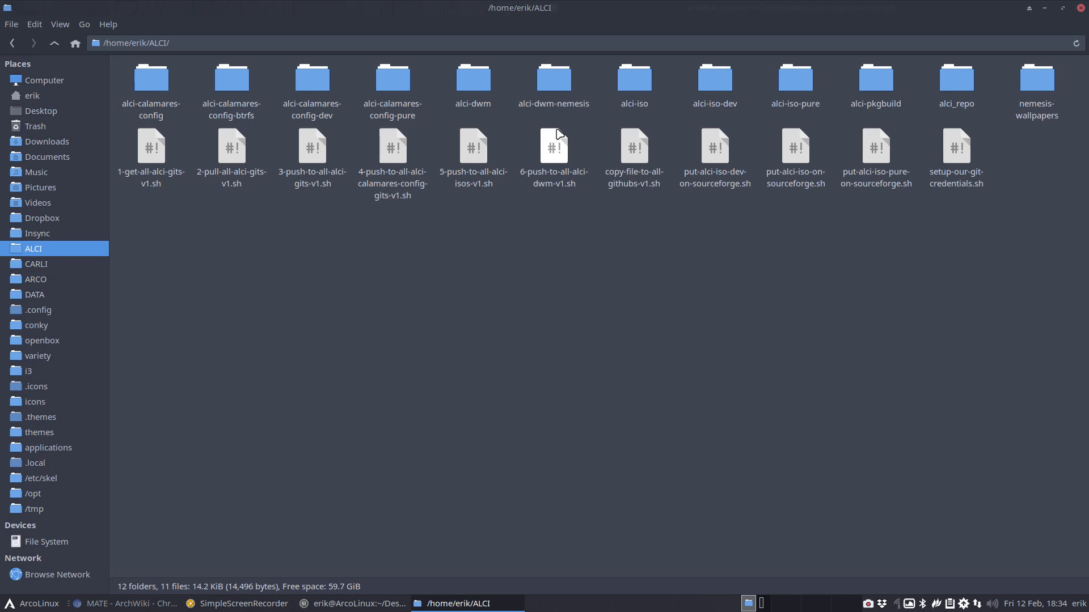
click(637, 82)
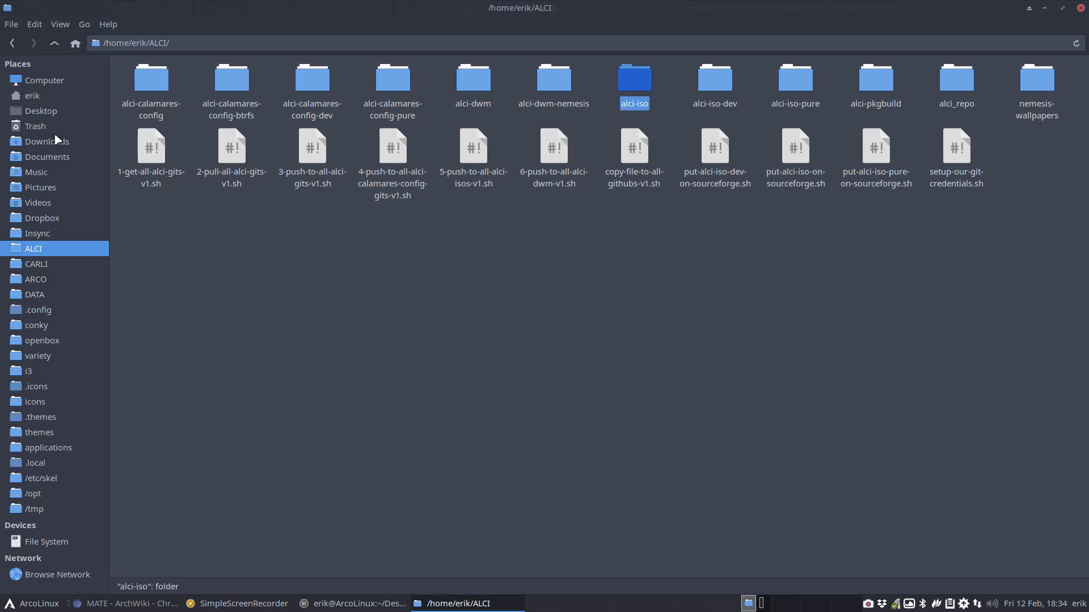
Go to Desktop/alci-iso/installation-scripts and bring up actions for 40-build-the-iso-local-again.sh
click(41, 111)
click(142, 90)
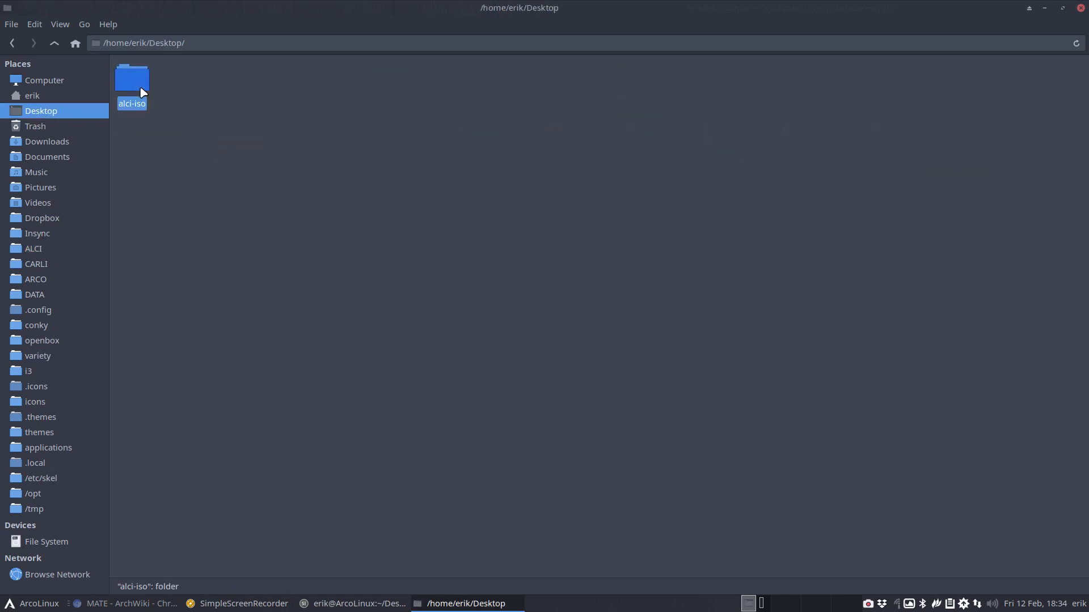
double_click(129, 92)
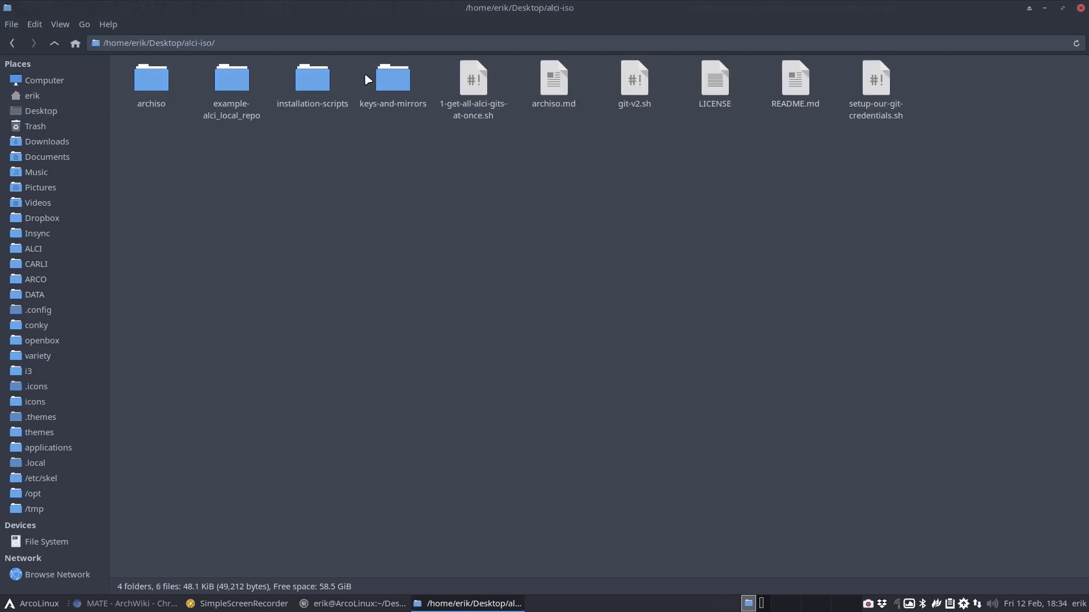
double_click(328, 84)
click(222, 90)
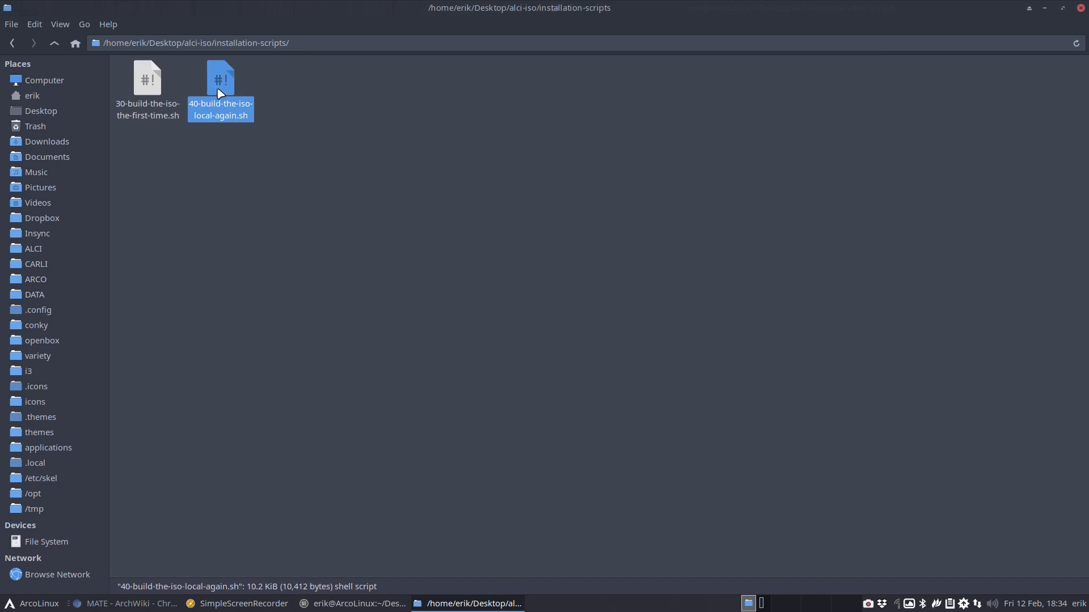
right_click(220, 92)
Open the 40 build script in Sublime Text 3 Dev, check outFolder is Alci-Iso-Out on line 40, then minimize
mouse_move(284, 119)
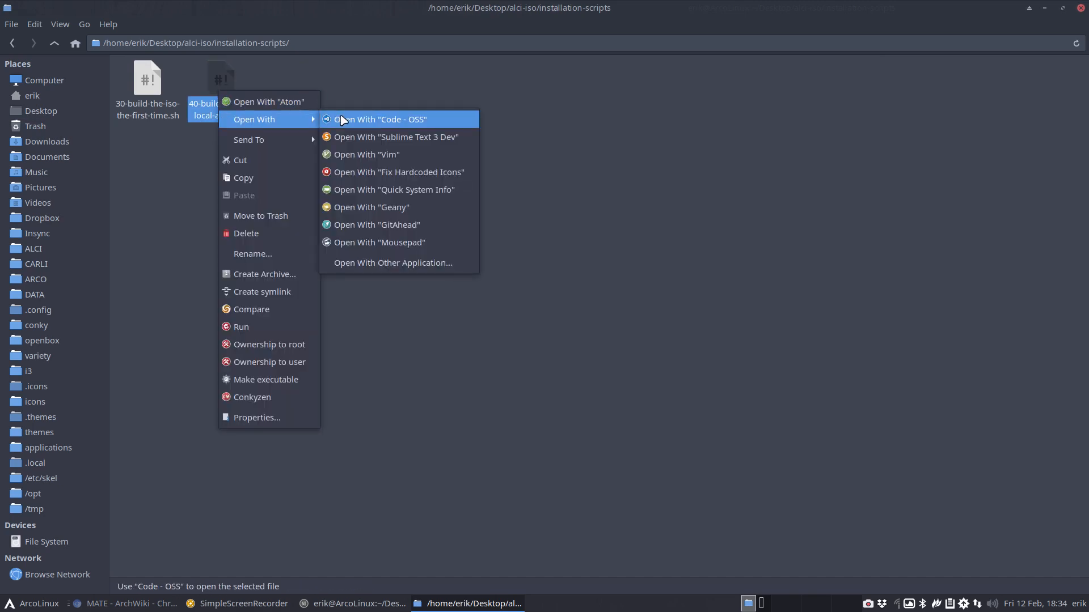
click(372, 140)
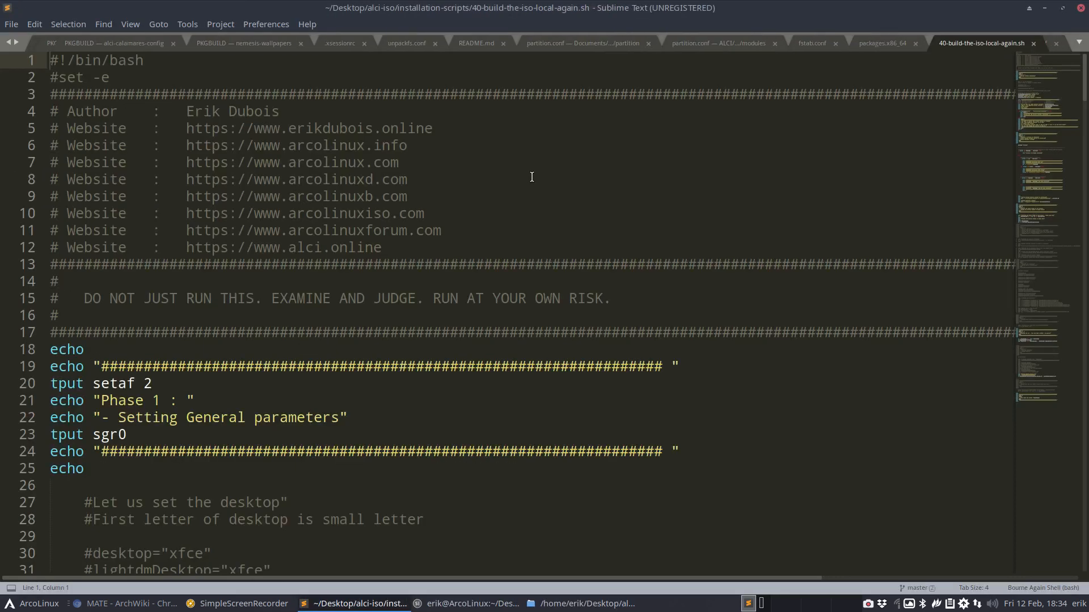
scroll(423, 293, down, 20)
scroll(423, 294, down, 15)
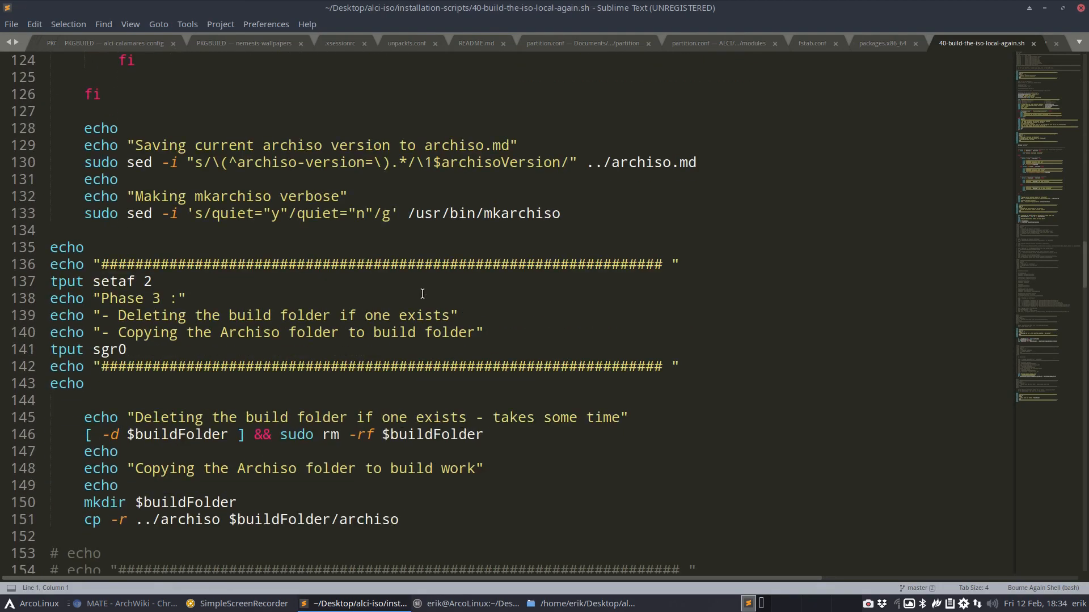
scroll(422, 293, up, 20)
scroll(423, 294, down, 1)
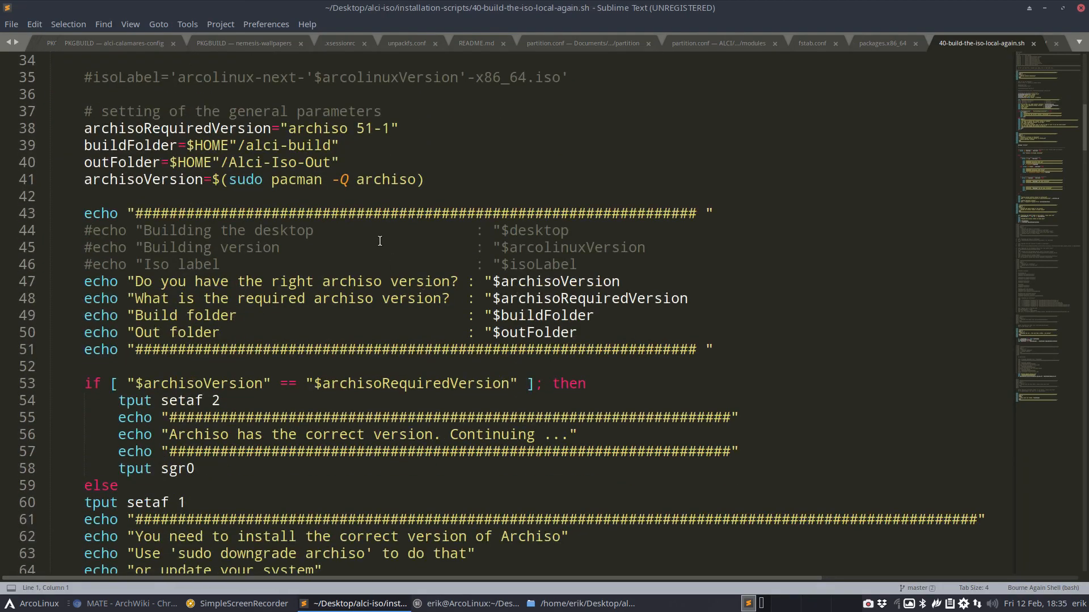
drag(229, 163, 331, 161)
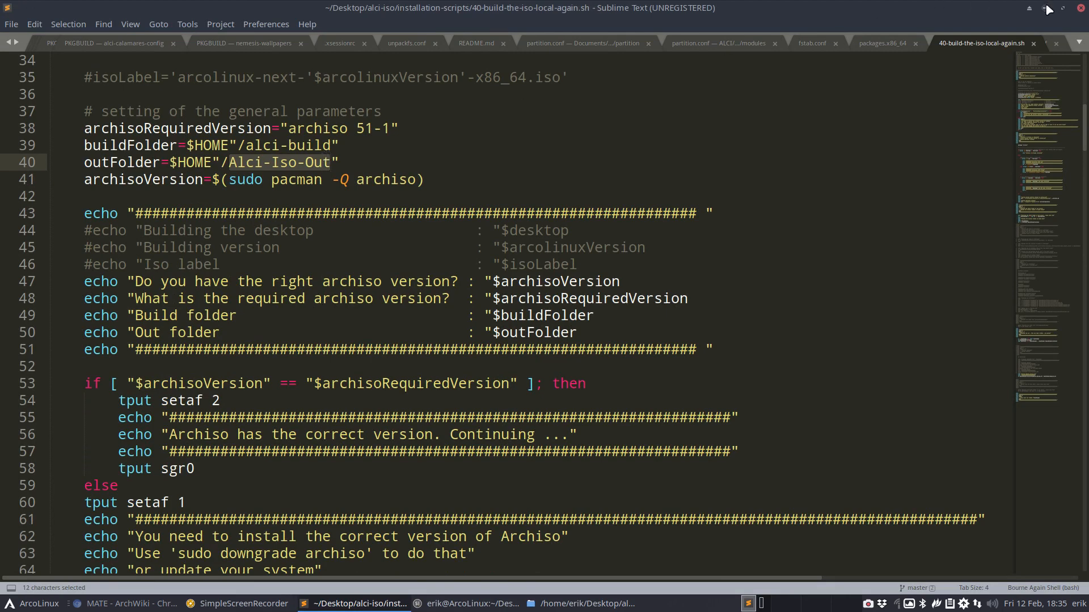
click(1044, 8)
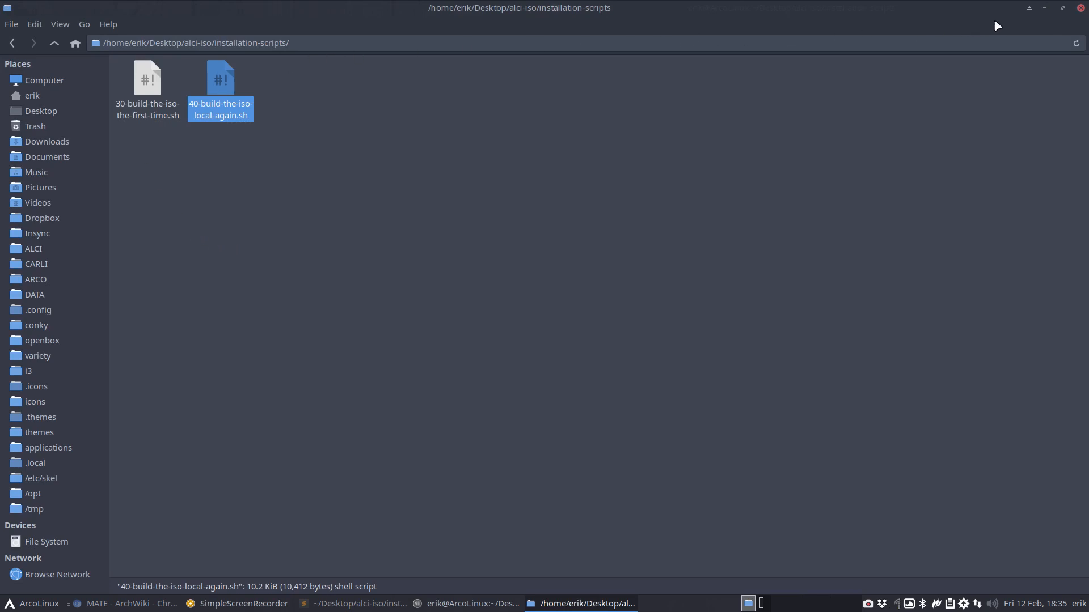
In VirtualBox Manager, clone the template machine as ALCI-Btrfs
click(1045, 9)
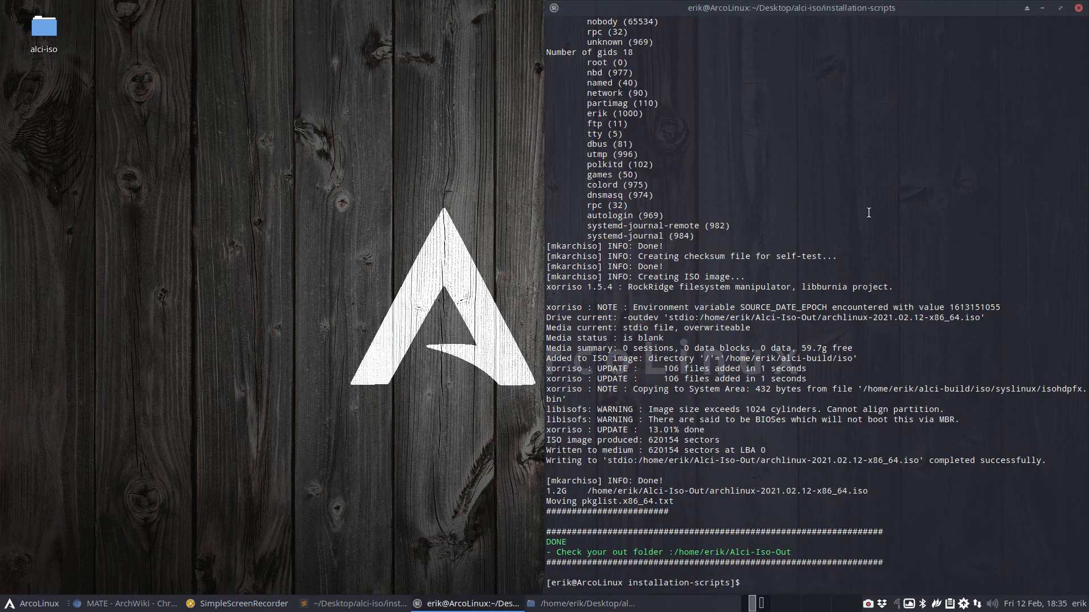
click(227, 358)
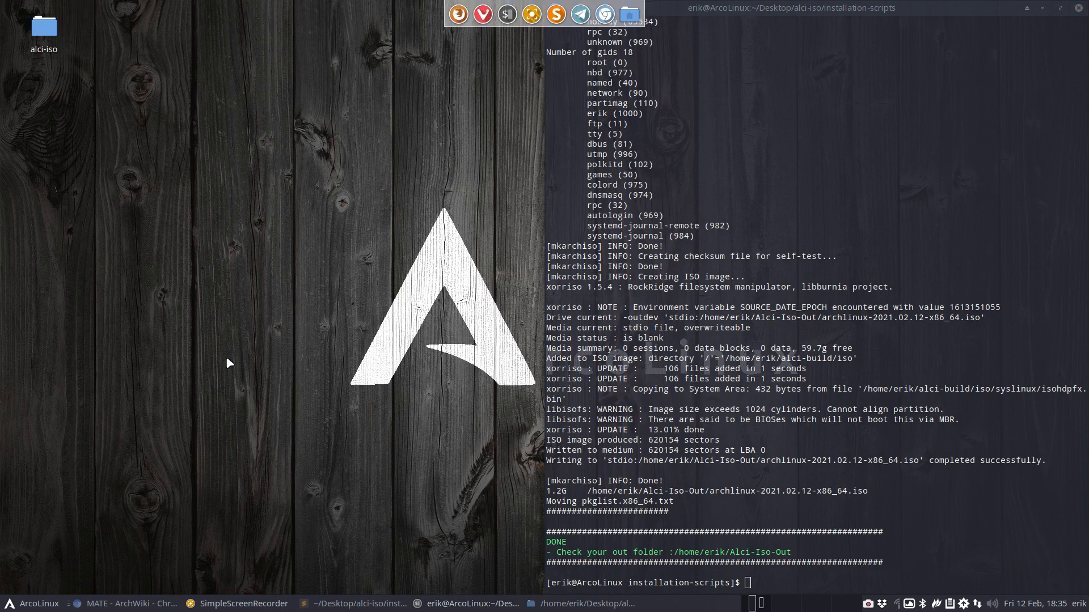
key(super+F7)
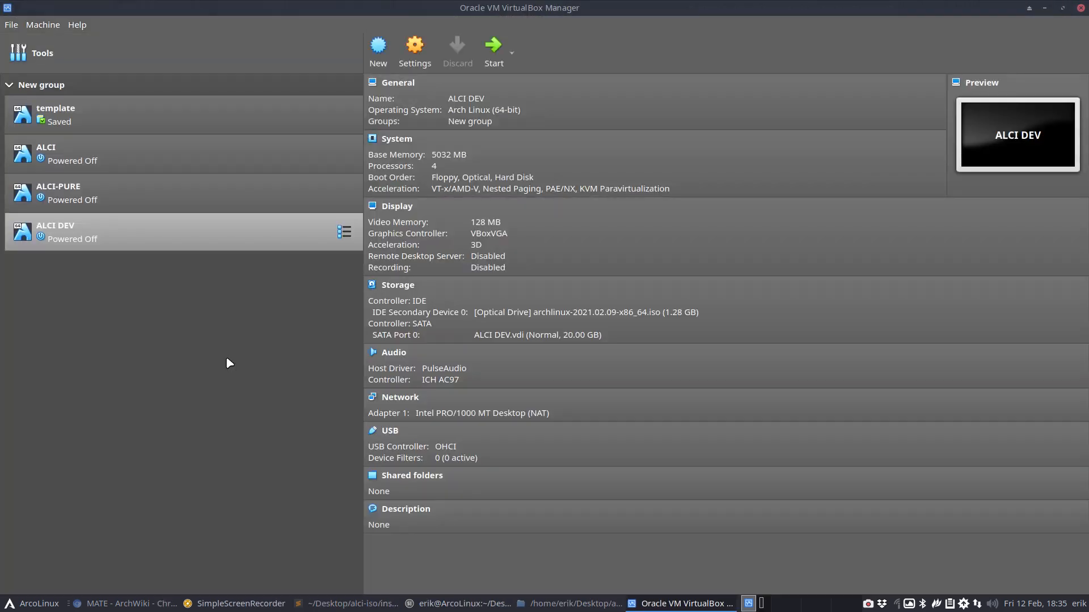
right_click(132, 134)
click(185, 157)
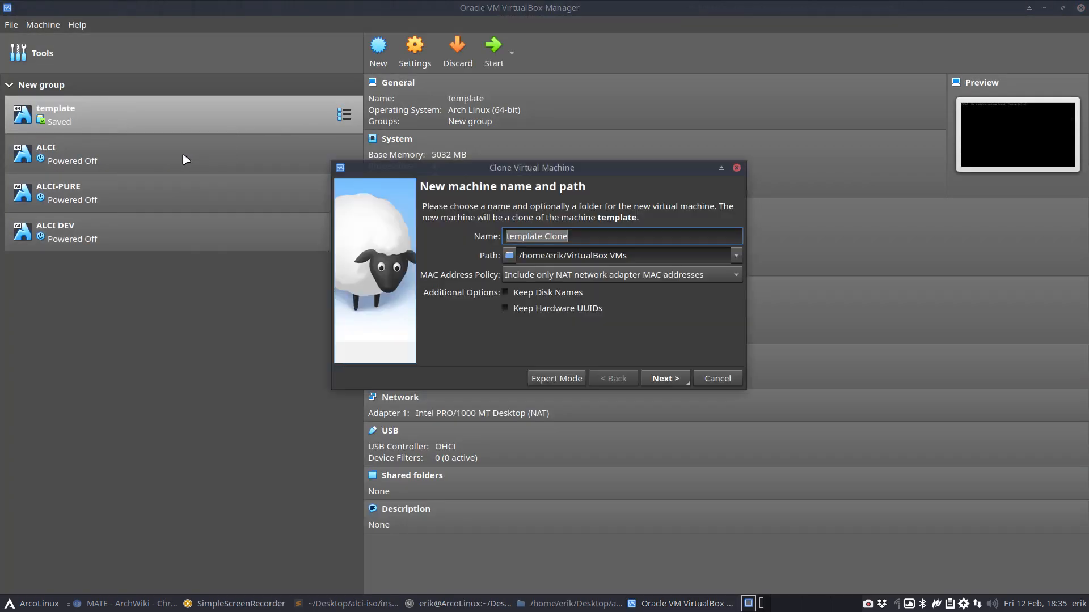
text(ALCI)
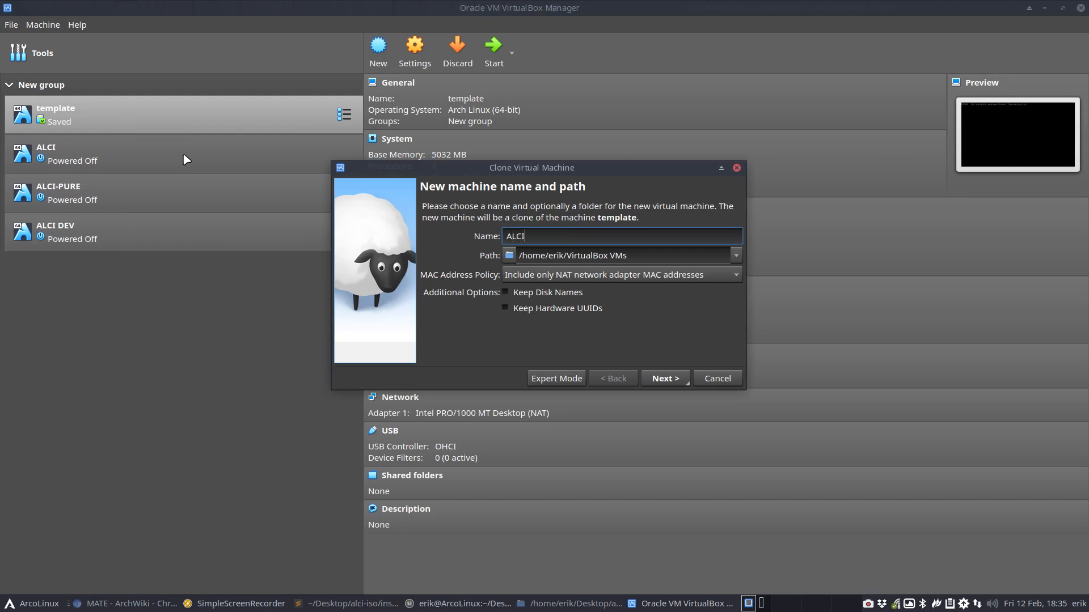
text(-Btrfs)
key(Return)
key(Return)
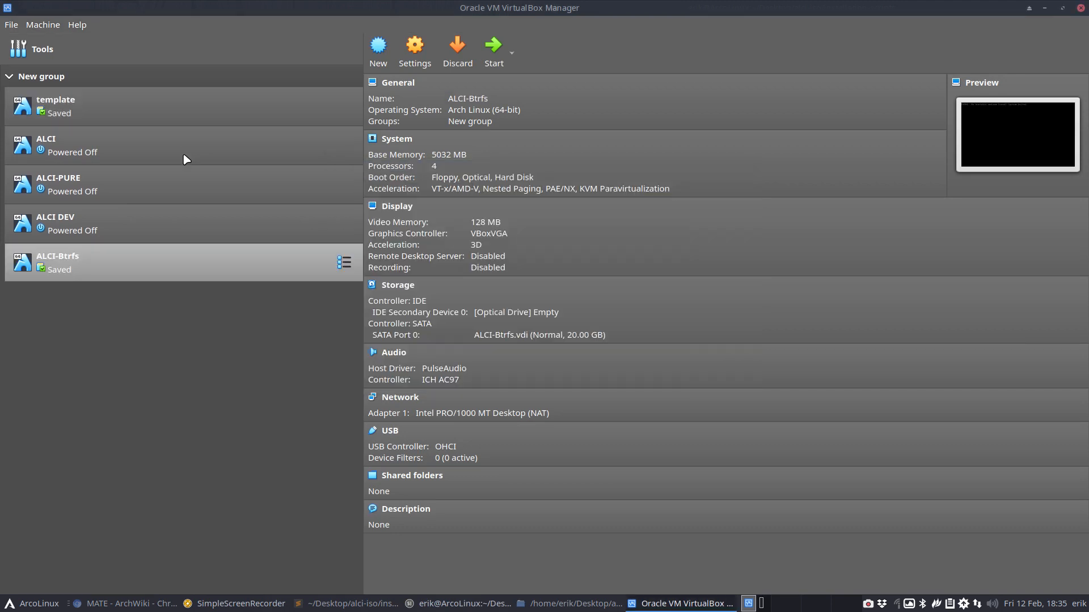
Load archlinux-2021.02.12-x86_64.iso from Alci-Iso-Out into the optical drive and start the machine
click(511, 313)
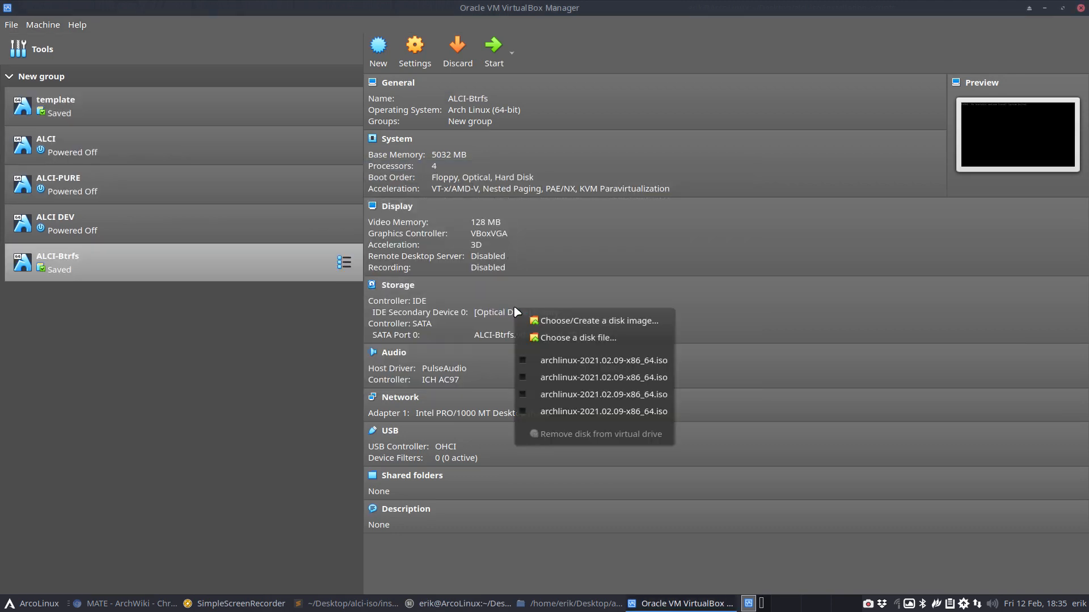
click(577, 337)
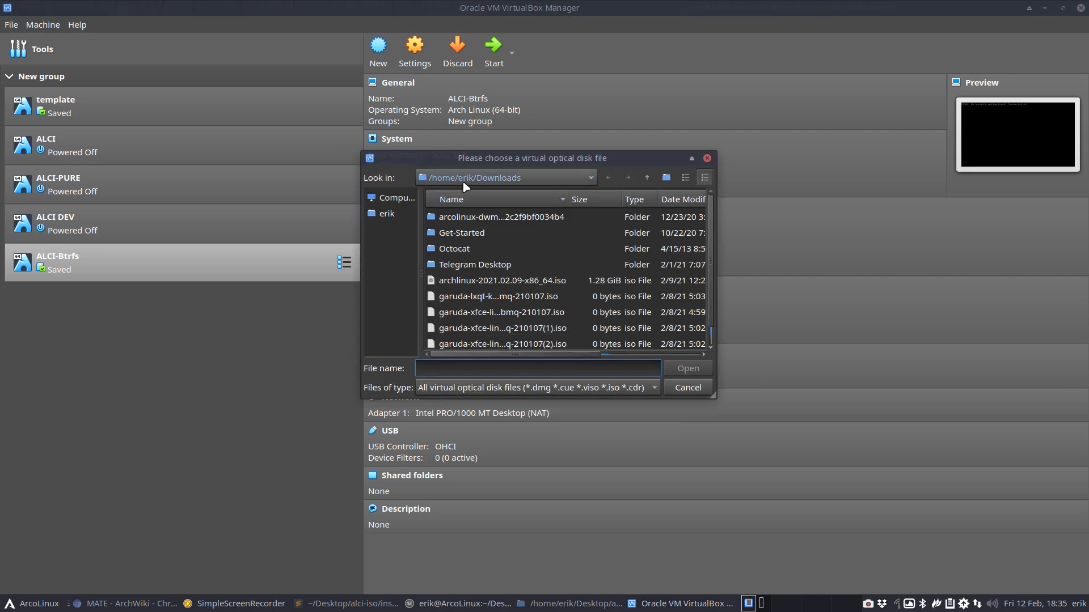
click(395, 216)
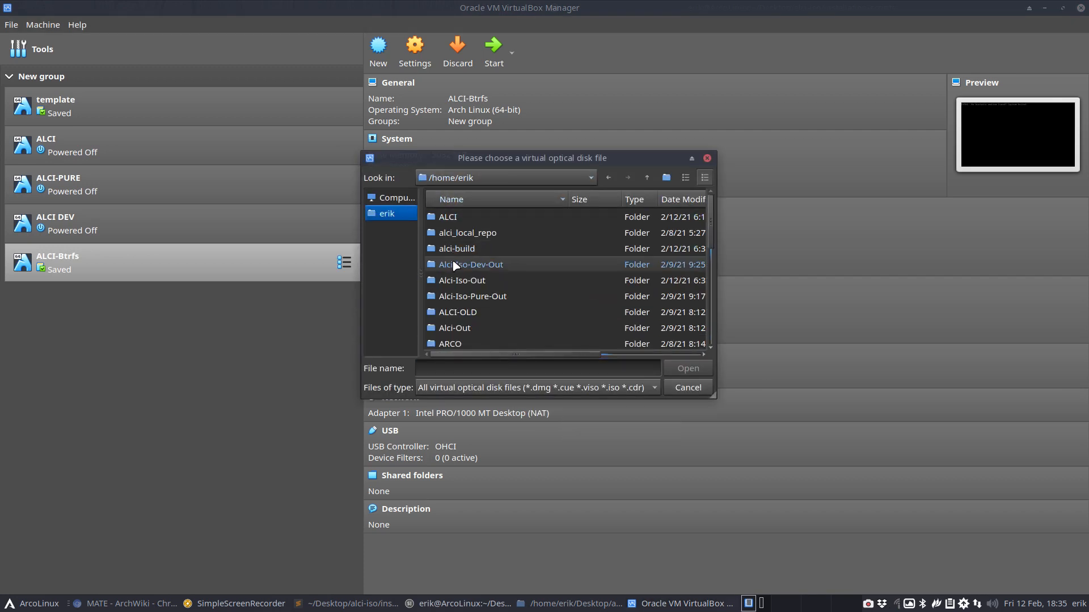
double_click(475, 281)
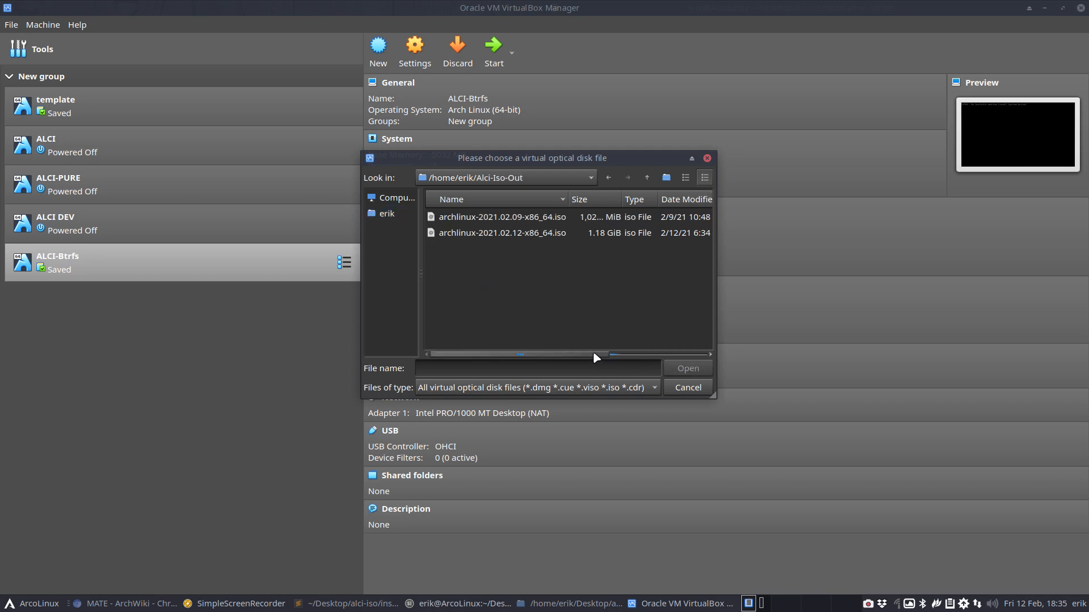
drag(600, 354, 668, 354)
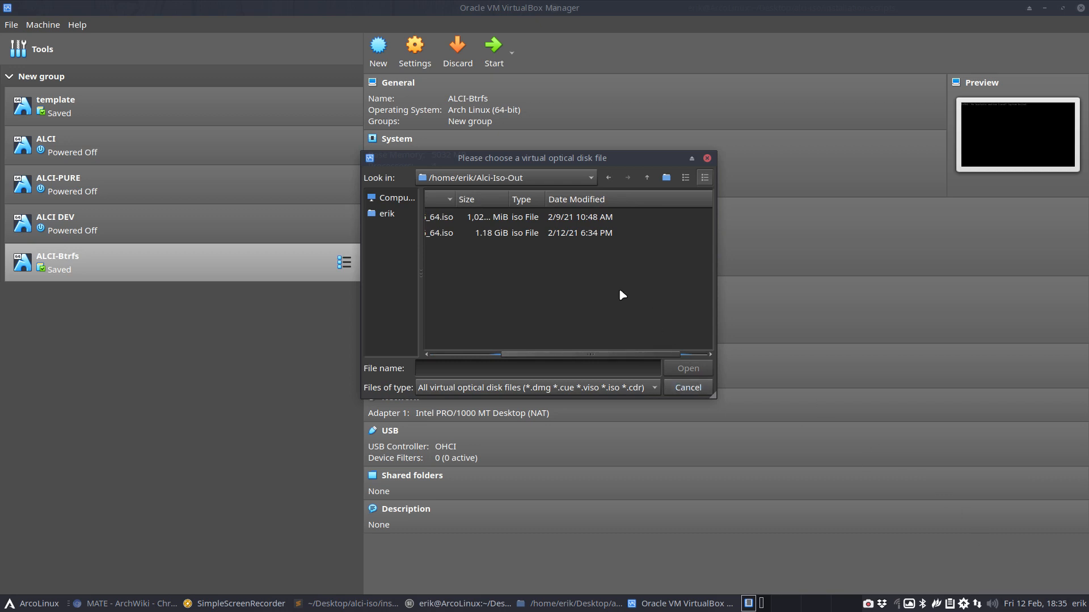
click(574, 234)
scroll(544, 330, down, 1)
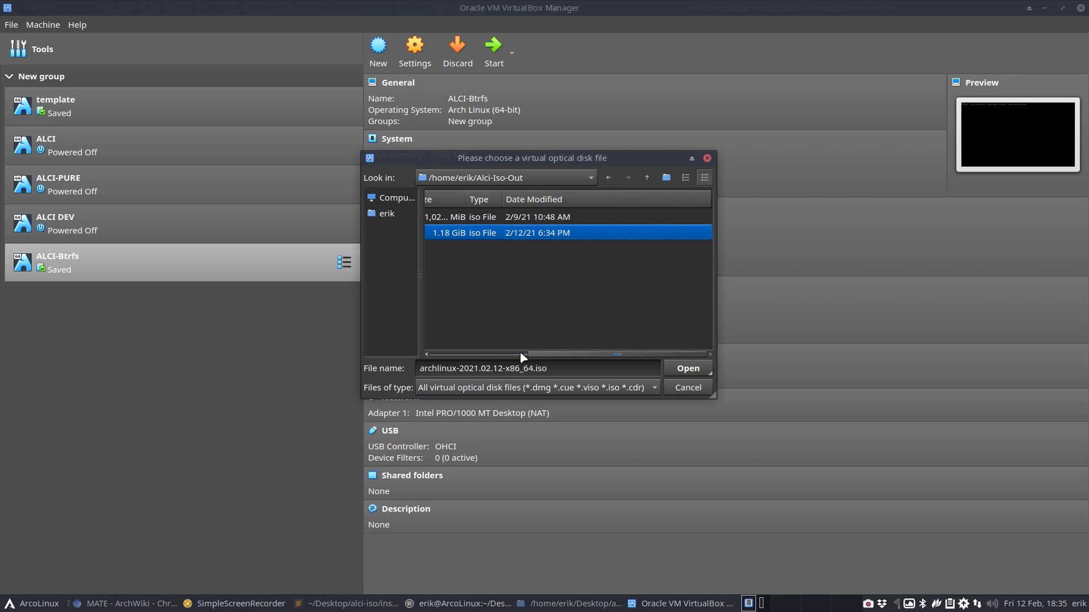
drag(540, 359, 425, 369)
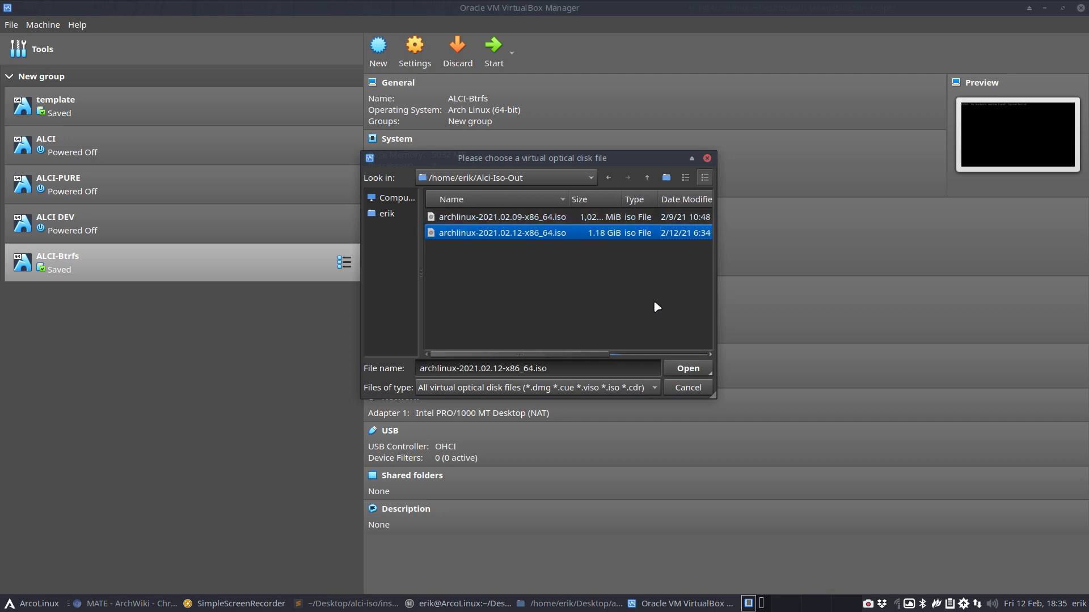
click(687, 369)
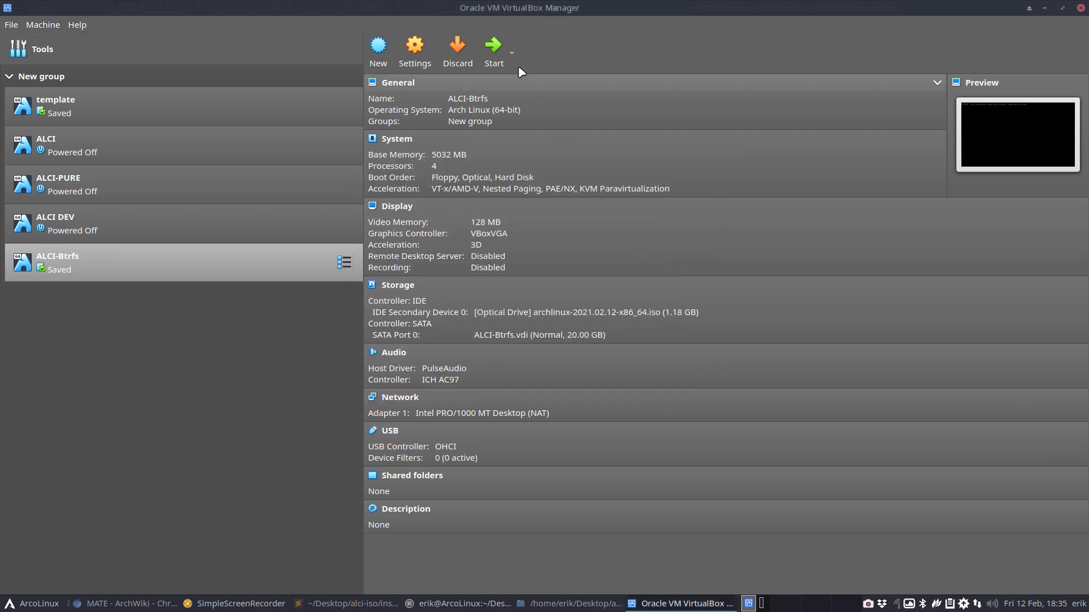
click(499, 59)
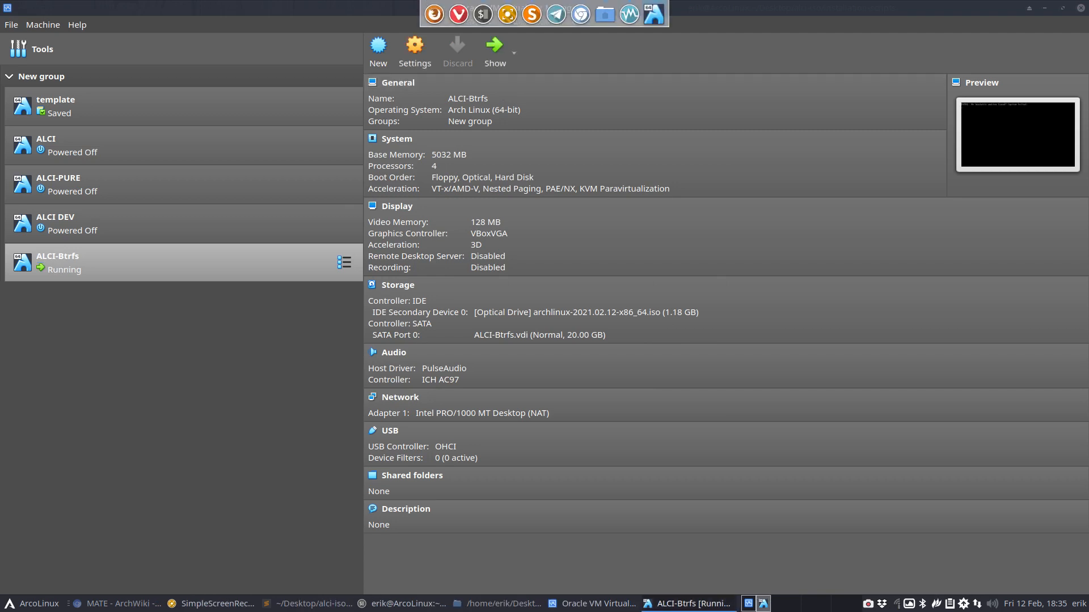
Maximize the ALCI-Btrfs VM window, then power the machine off
drag(630, 263, 368, 182)
double_click(400, 182)
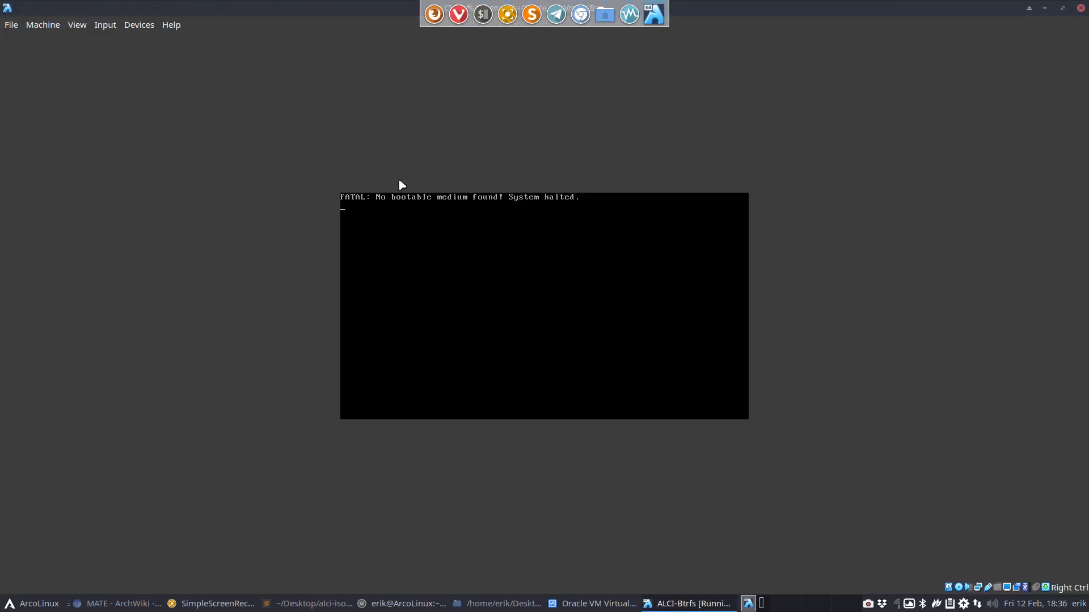
click(1079, 8)
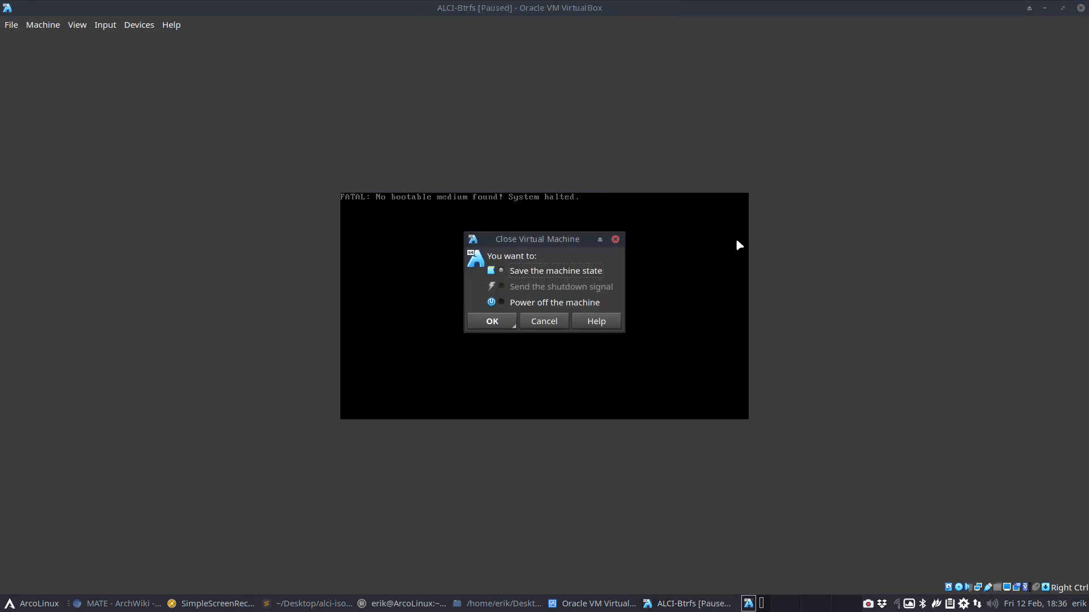
click(503, 322)
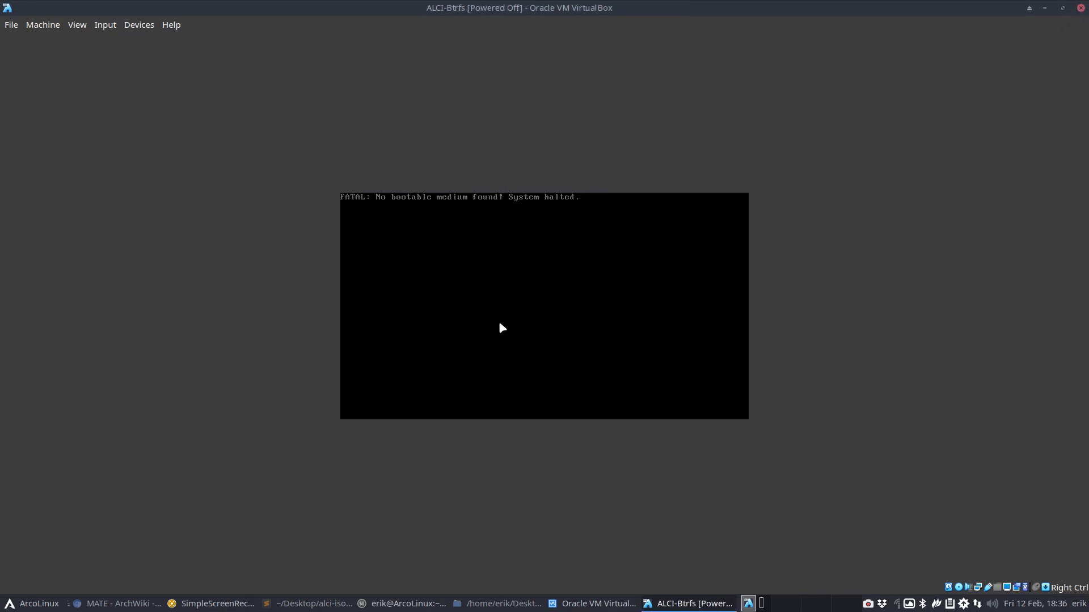
Reattach the archlinux-2021.02.12 ISO, restart the VM and boot the default install entry full screen
click(530, 313)
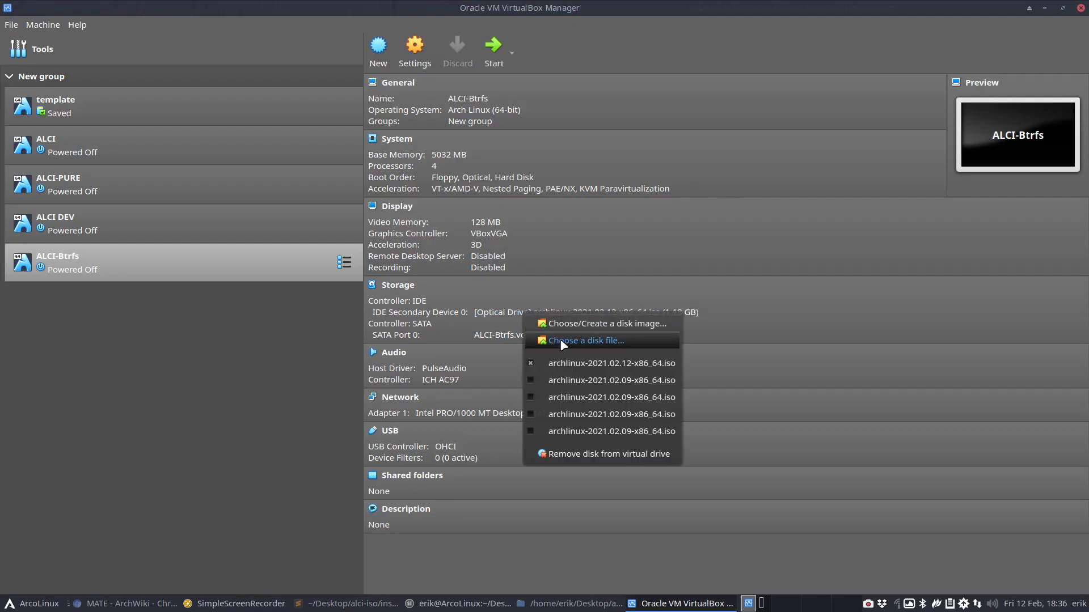
click(560, 341)
click(536, 234)
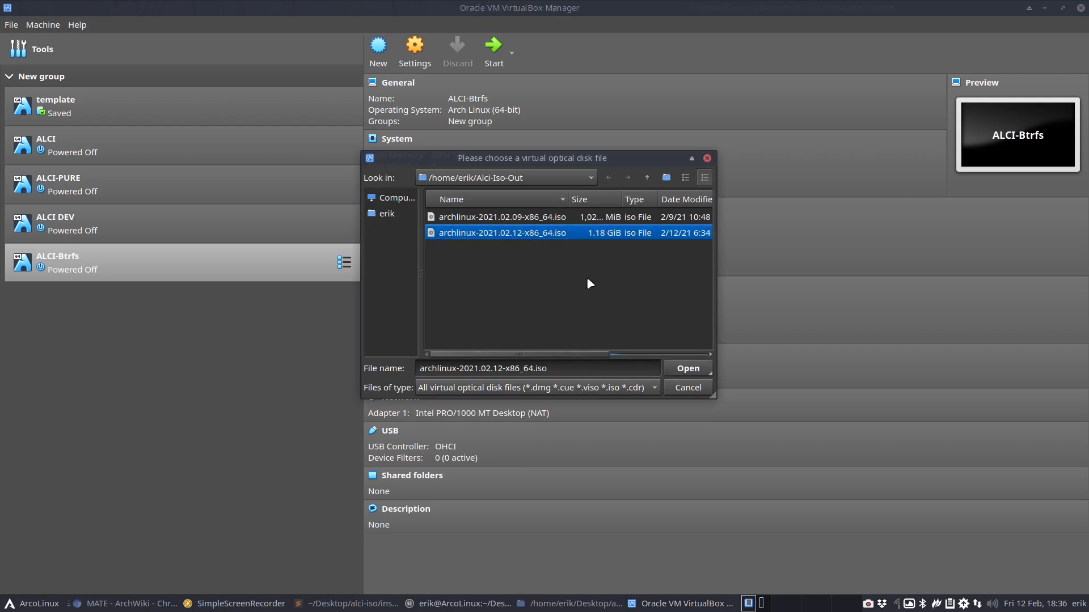
click(688, 369)
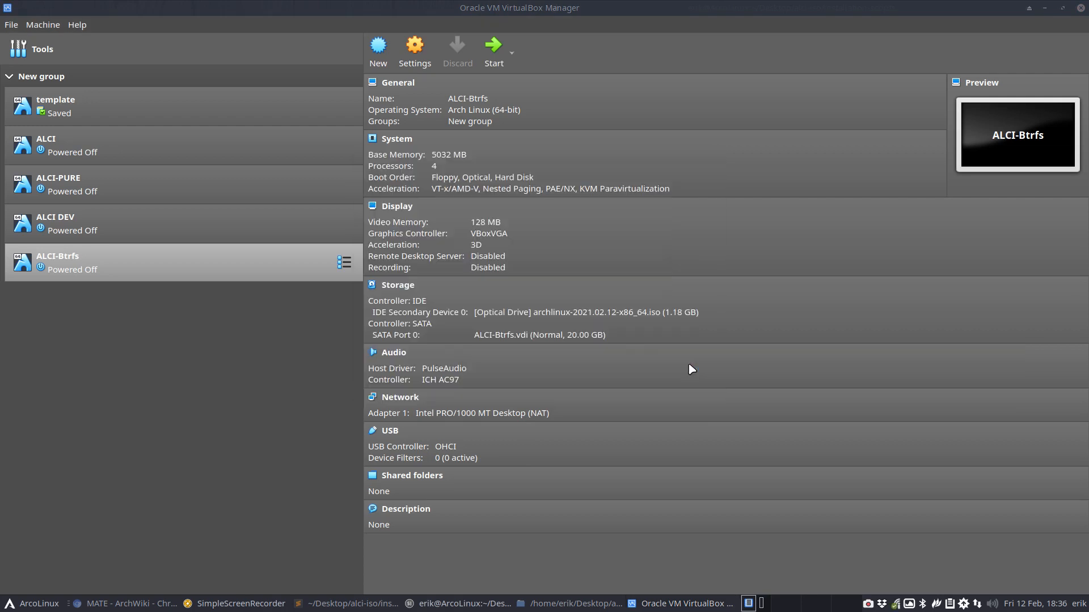
click(493, 50)
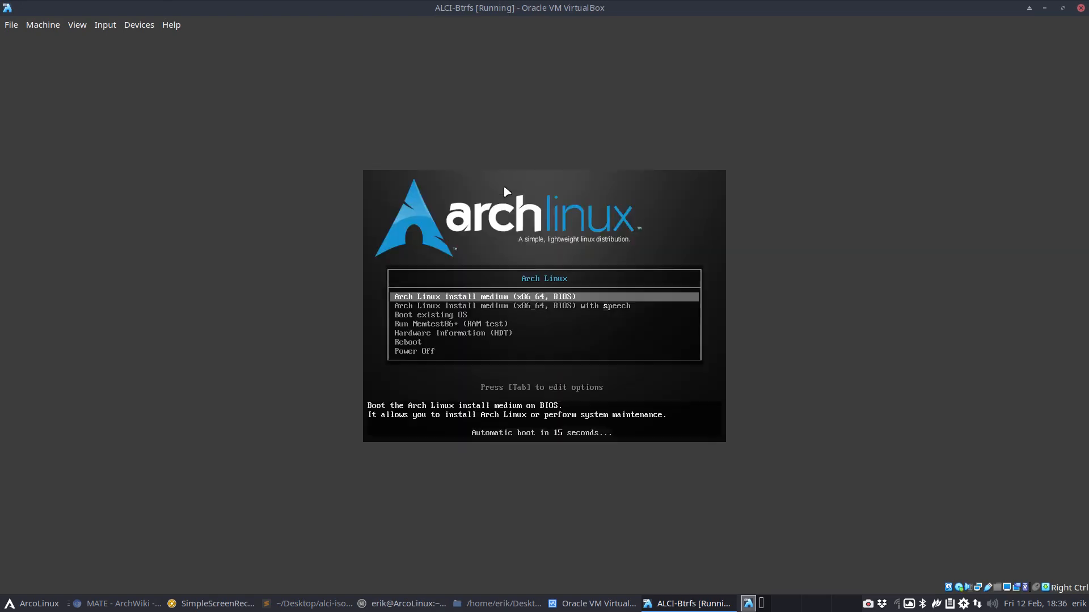
key(Return)
key(ctrl+f)
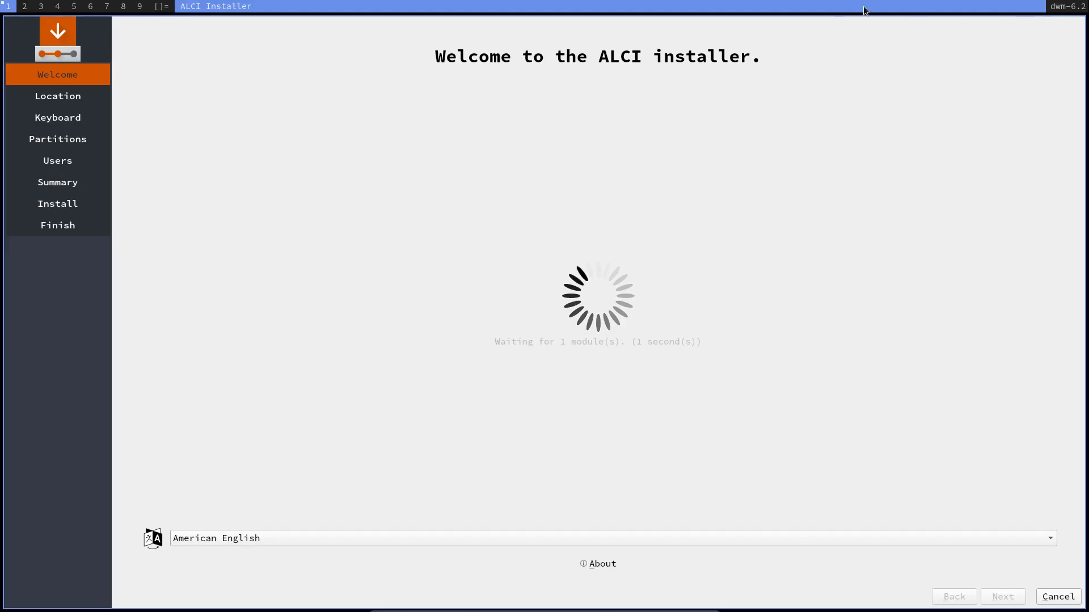
Pass Welcome and Location, choose the Belgian keyboard layout, and accept erasing the disk
click(584, 562)
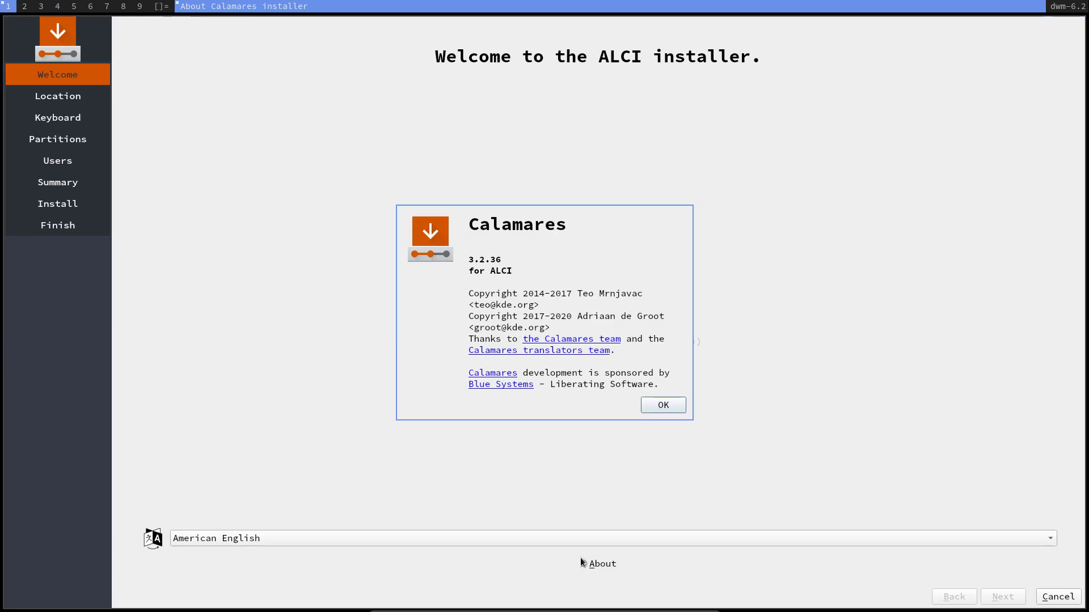
click(658, 407)
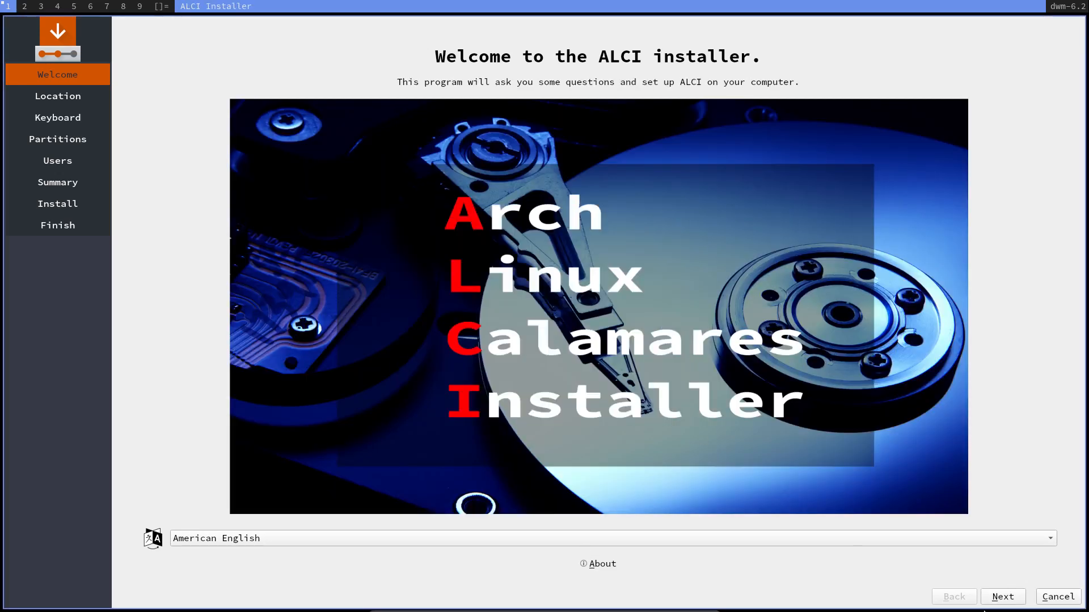
click(1004, 596)
click(1008, 600)
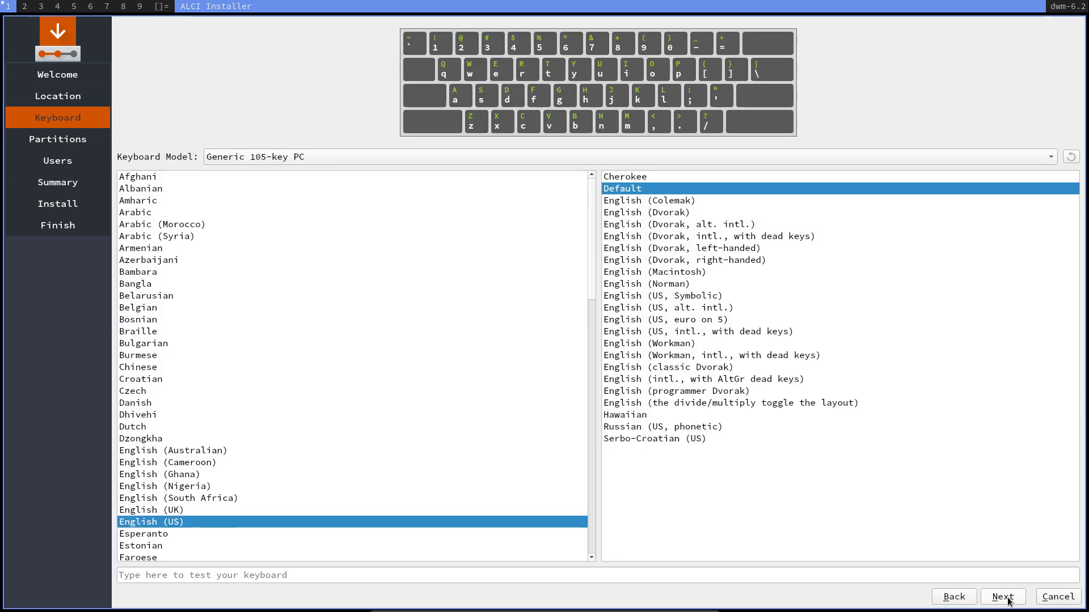
click(215, 309)
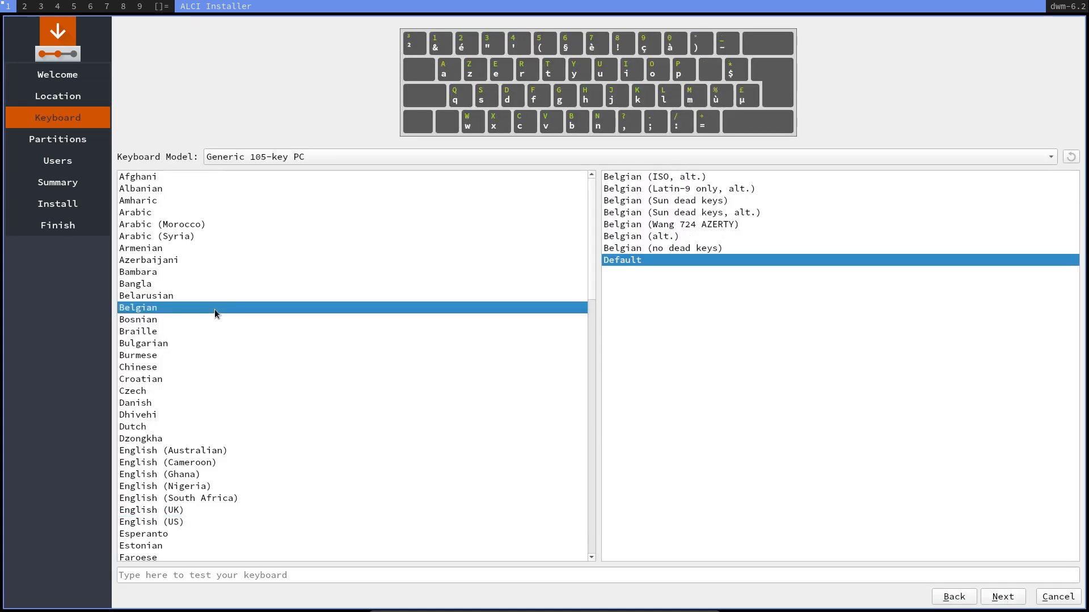
click(999, 597)
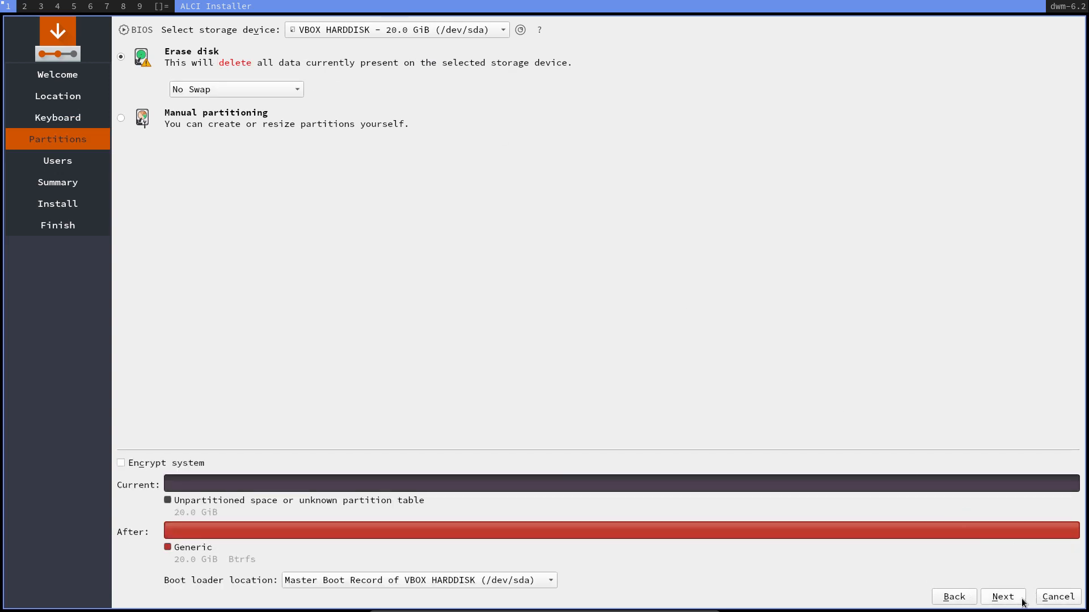
click(1022, 597)
Enter the user account name and matching passwords, then start the installation from the summary
text(erik)
key(Tab)
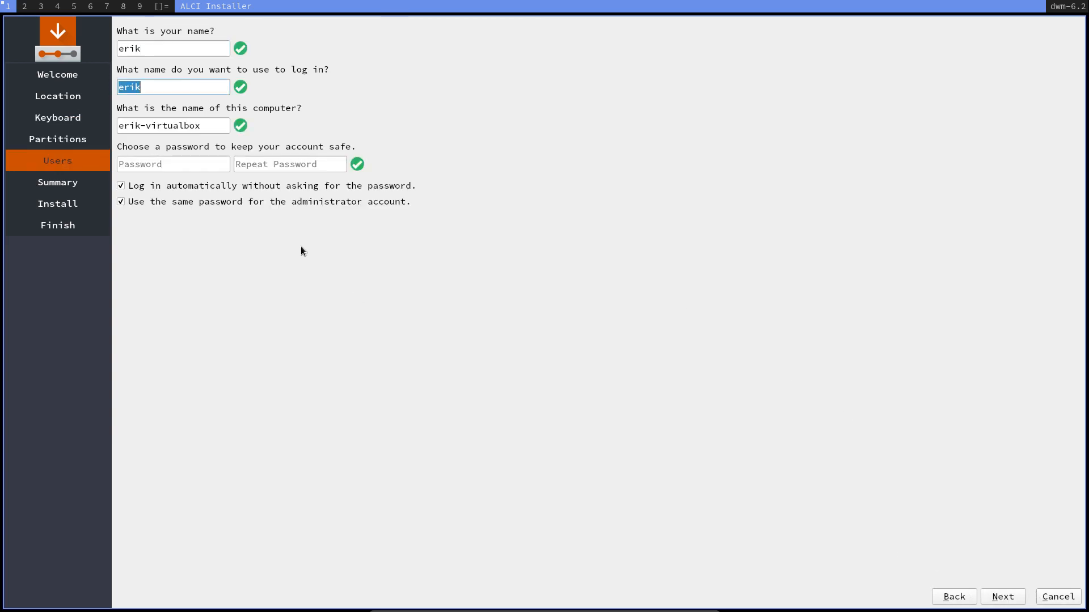
key(Tab)
key(Tab)
text(123)
key(Tab)
text(12345)
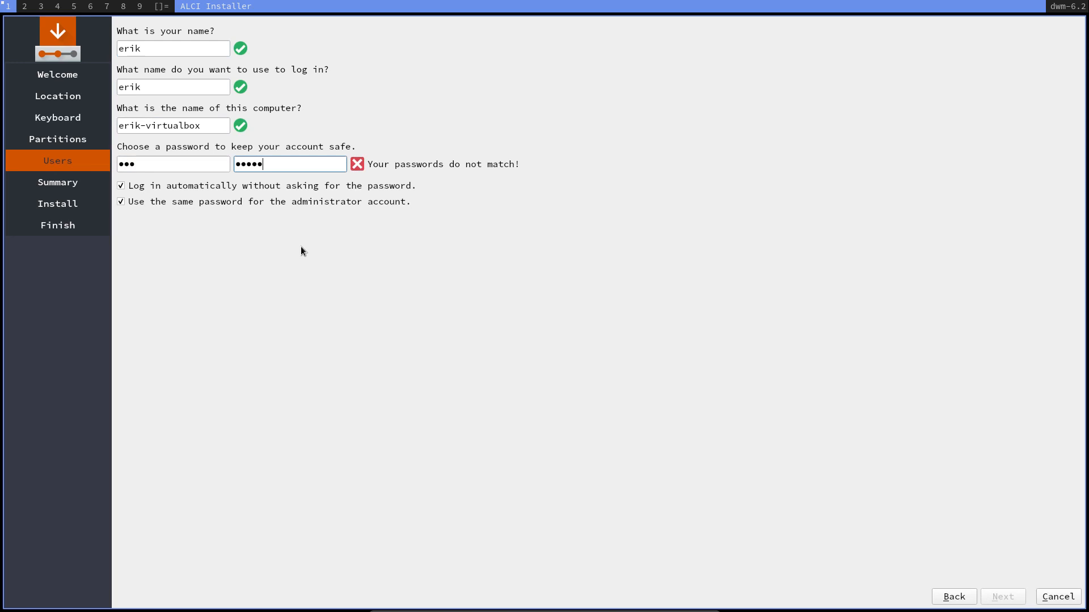
key(shift+Tab)
text(1234)
key(Tab)
text(1234)
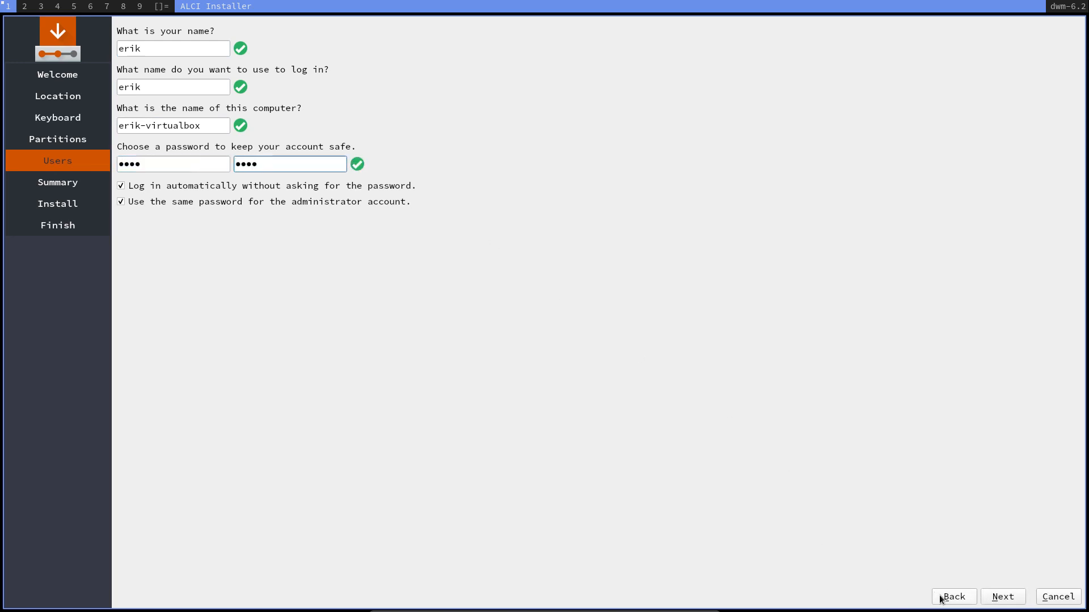
click(989, 600)
click(990, 605)
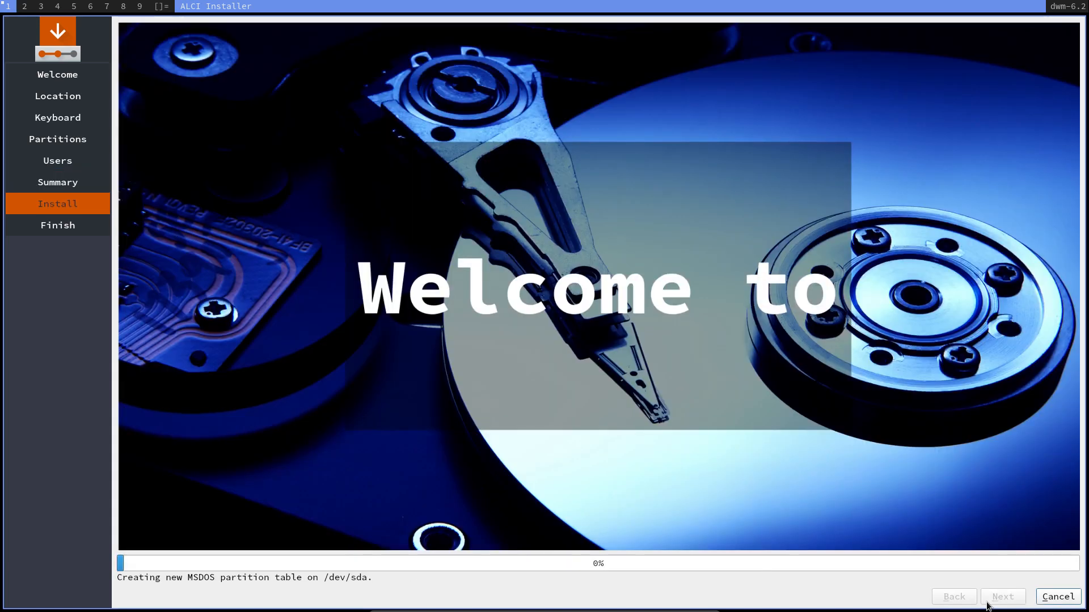